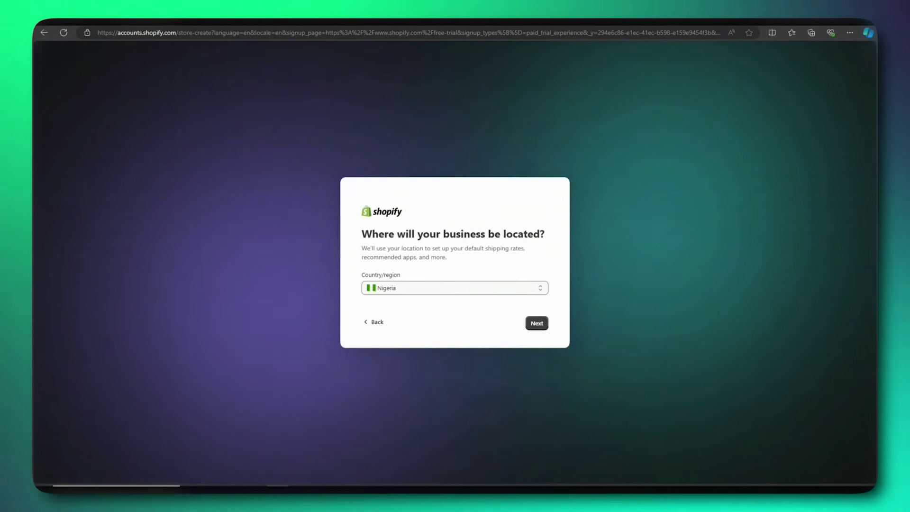
- Keep Nigeria as the business location and continue to the Google sign-in page
left_click(536, 323)
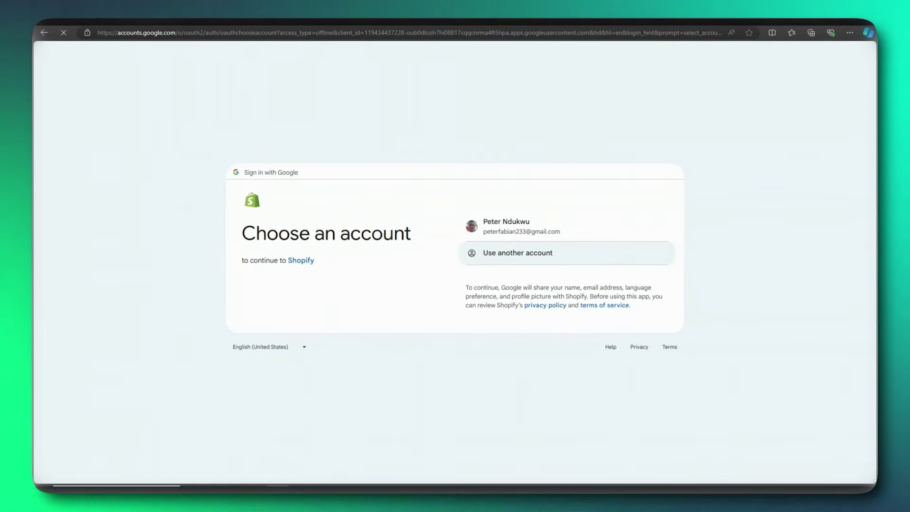
- Pick the existing Google account in the account chooser to continue to Shopify
left_click(530, 226)
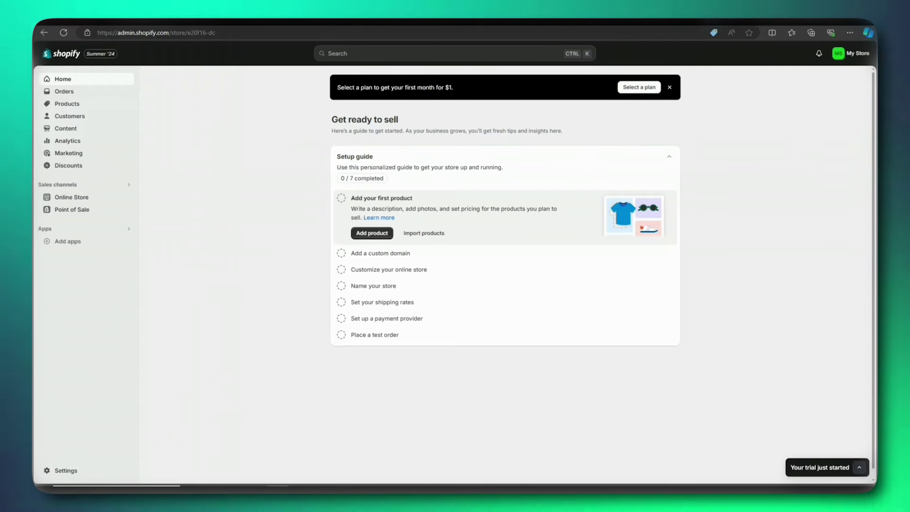
- Use the 'Select a plan' banner on Home to view the Basic, Shopify, Advanced and Plus plans
left_click(639, 87)
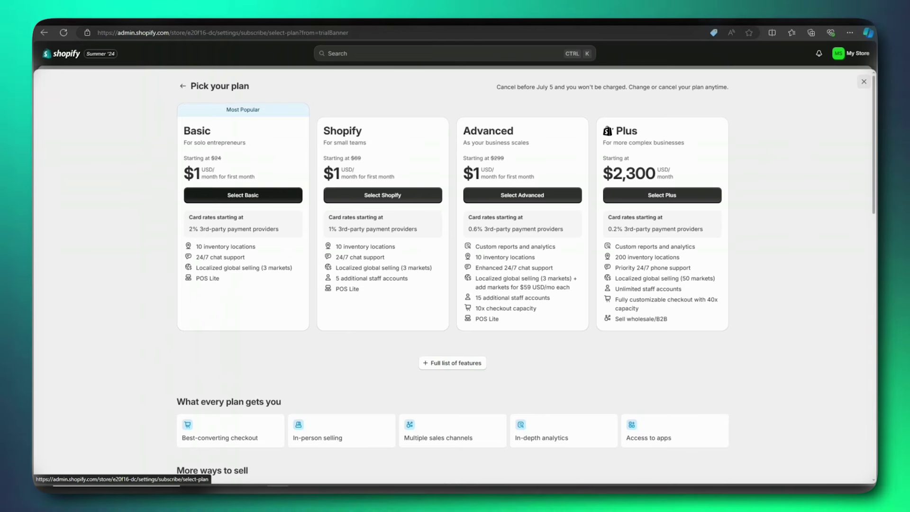
- Choose the Basic plan, $1 for the first month
left_click(243, 196)
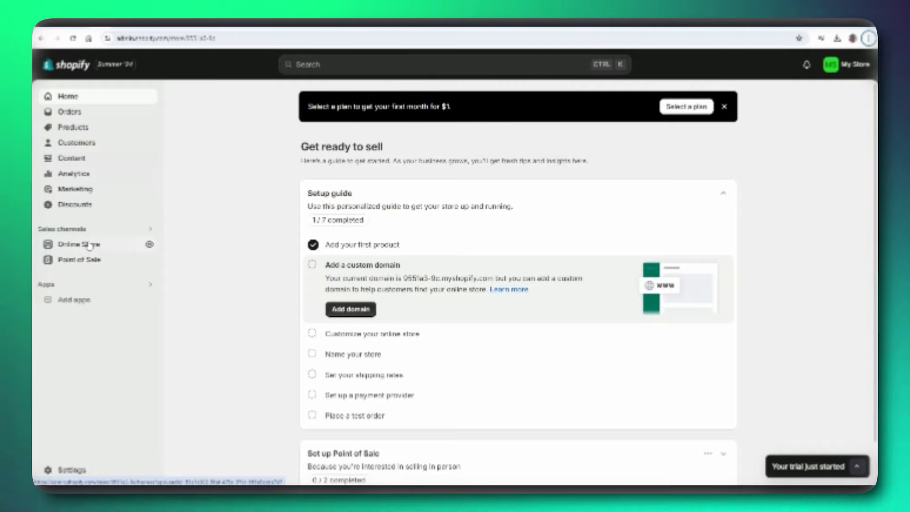
- Go to Online Store Themes and bring up the Add theme options under Theme library
left_click(89, 244)
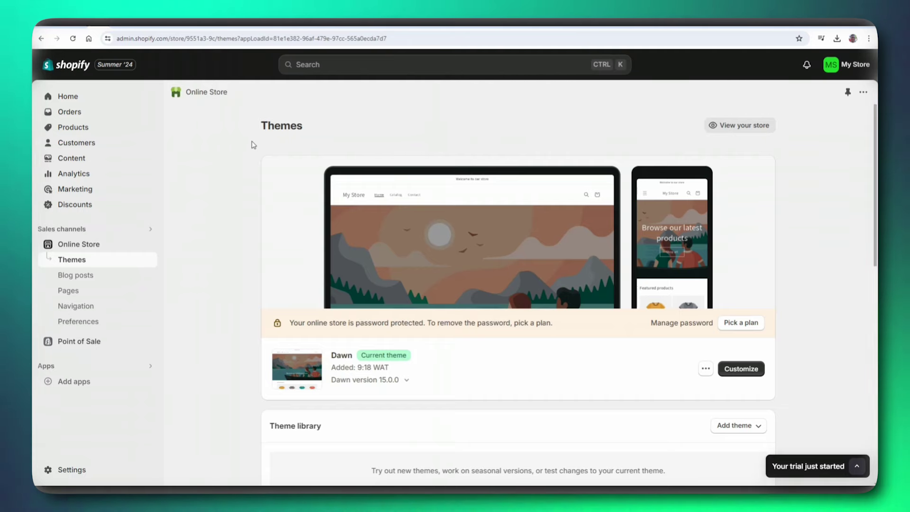
scroll(253, 146, "down", 2)
scroll(235, 224, "down", 2)
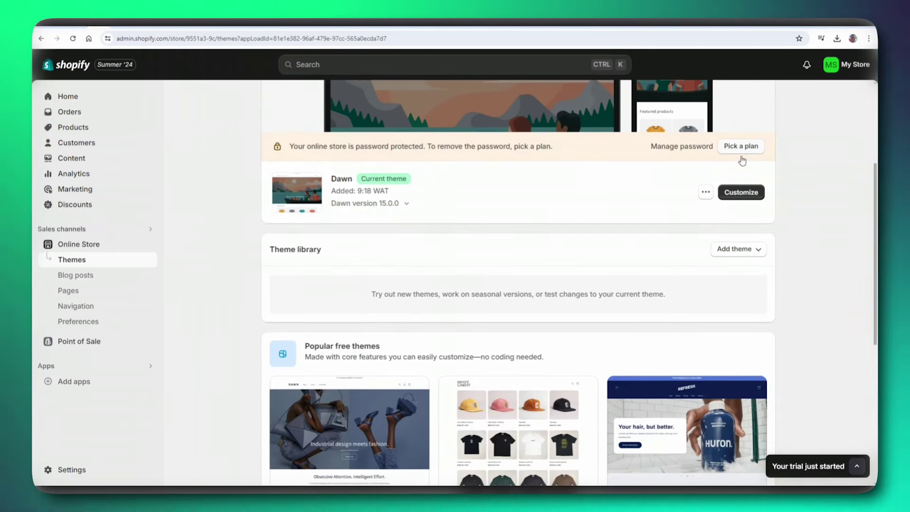
left_click(744, 256)
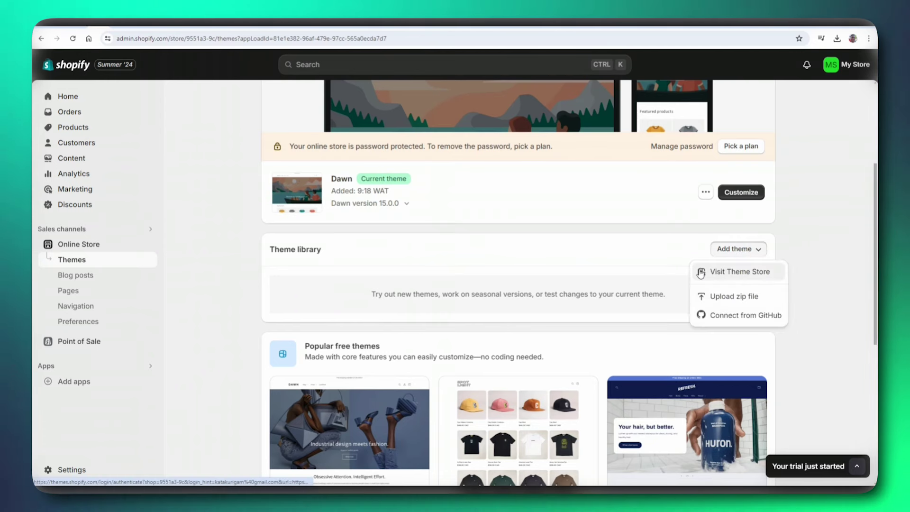
- Open the Theme Store in a new tab and browse featured themes like Spotlight and StyleScape
left_click(748, 273)
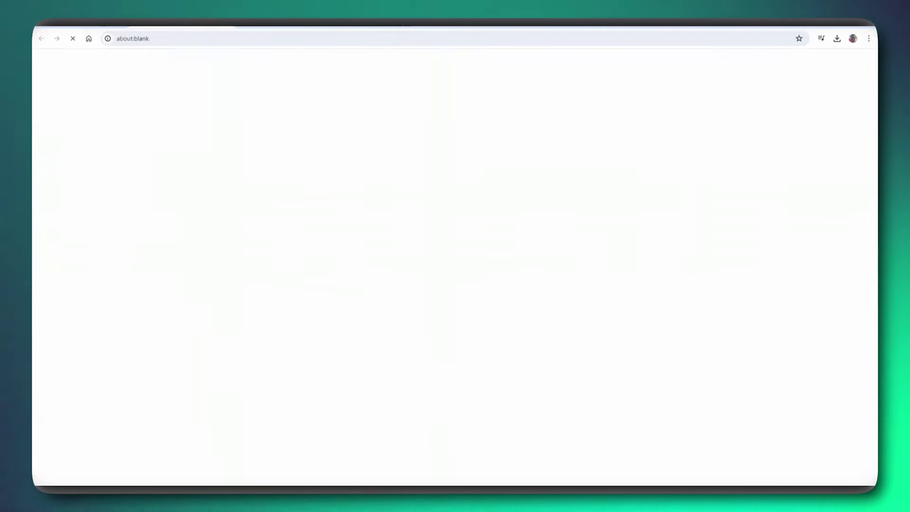
scroll(119, 85, "down", 1)
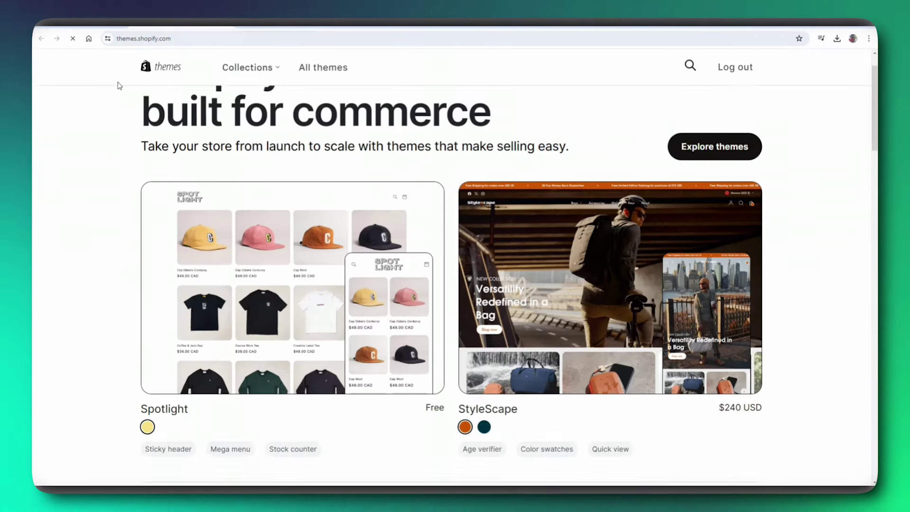
scroll(118, 86, "down", 3)
scroll(120, 87, "up", 4)
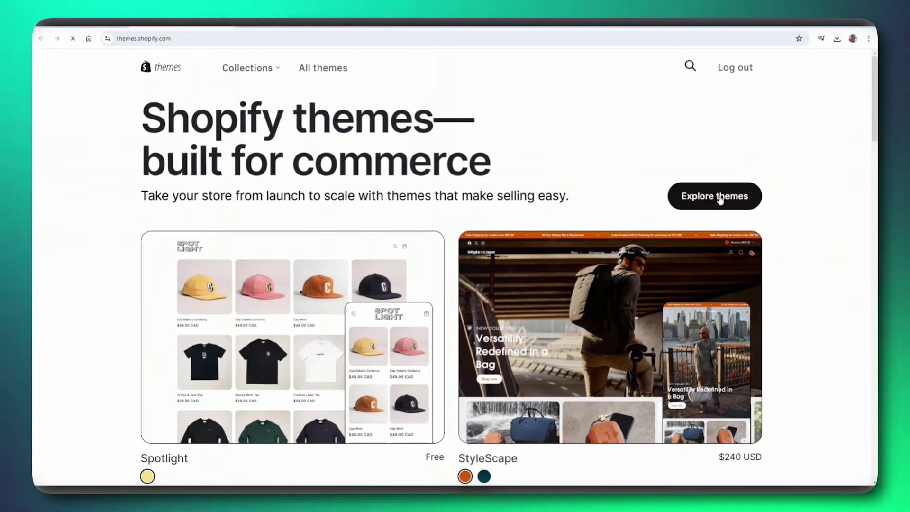
scroll(298, 186, "down", 7)
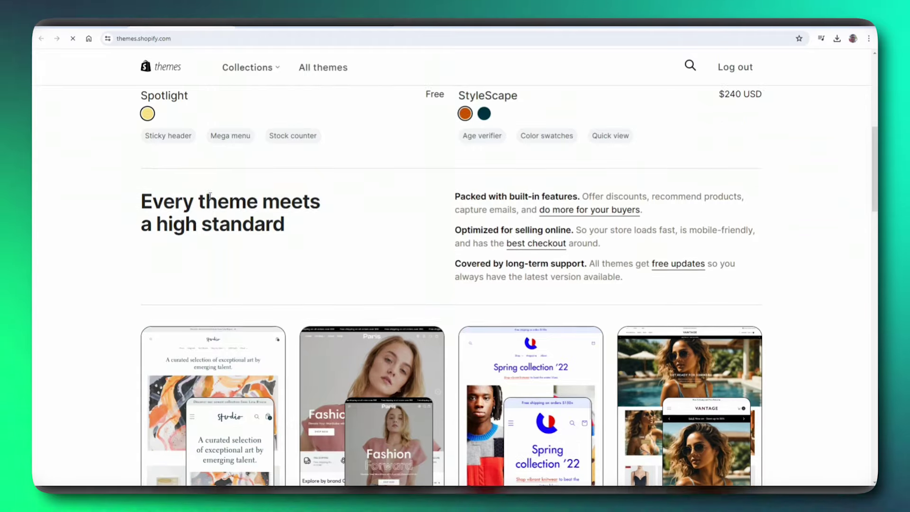
scroll(210, 195, "down", 12)
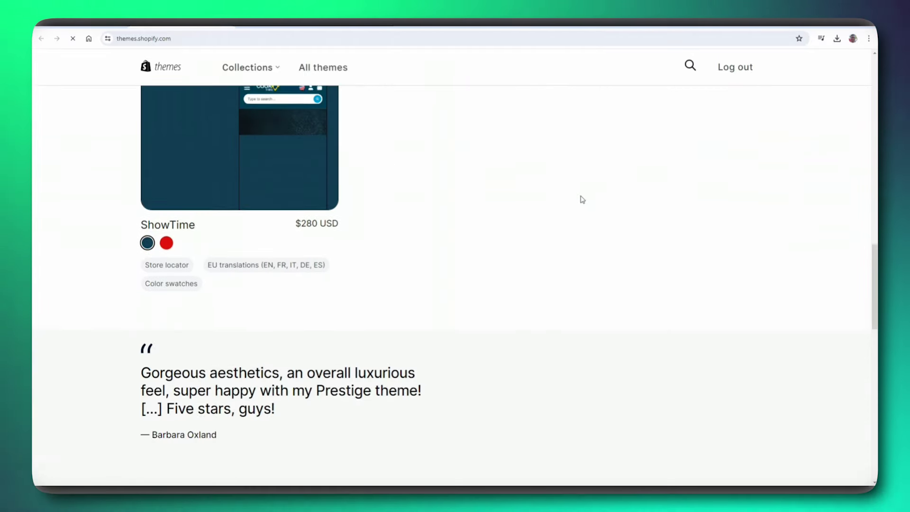
scroll(582, 200, "down", 11)
scroll(432, 223, "up", 8)
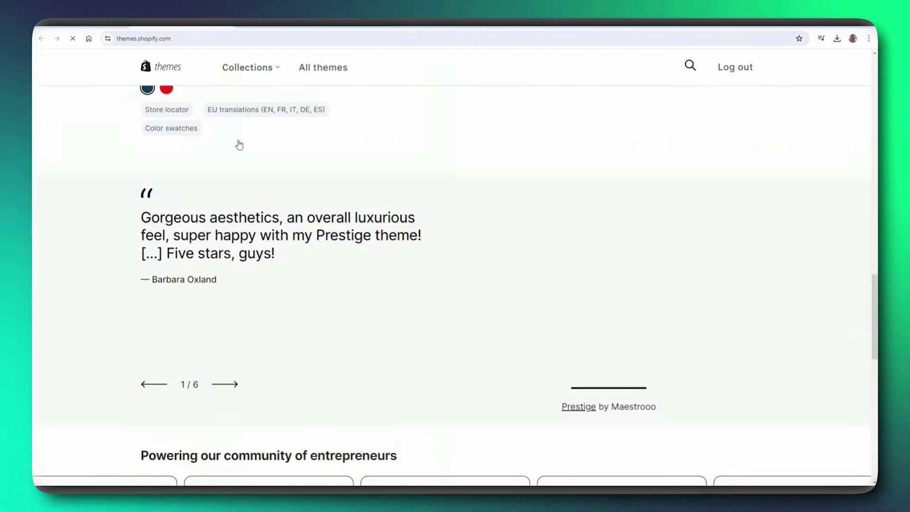
scroll(239, 145, "up", 15)
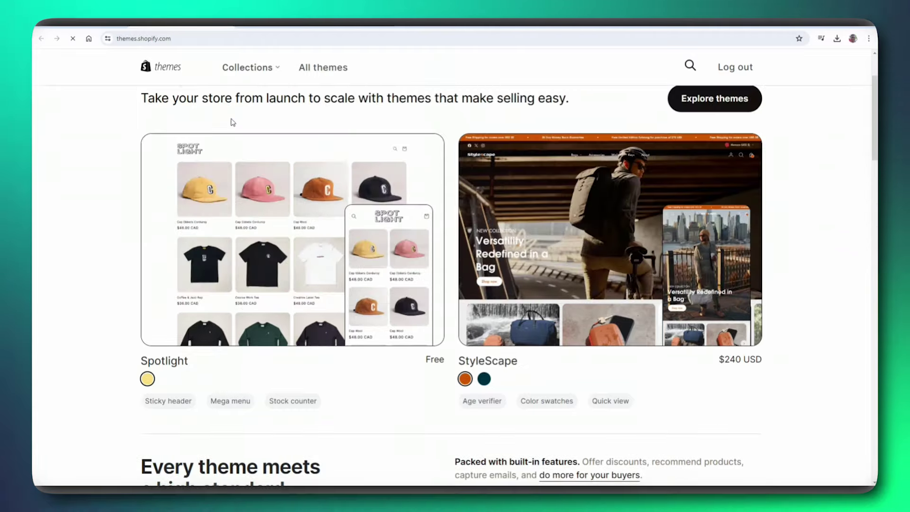
scroll(233, 122, "down", 16)
scroll(499, 108, "up", 10)
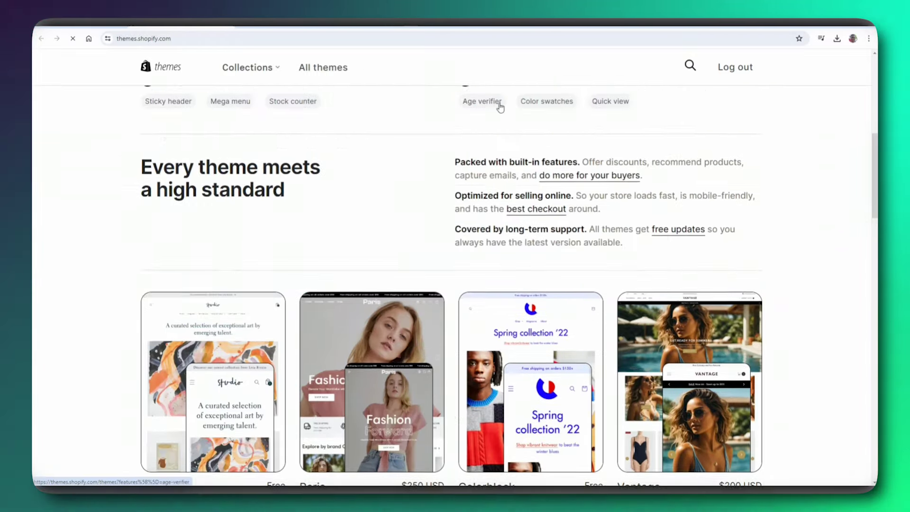
scroll(500, 107, "up", 8)
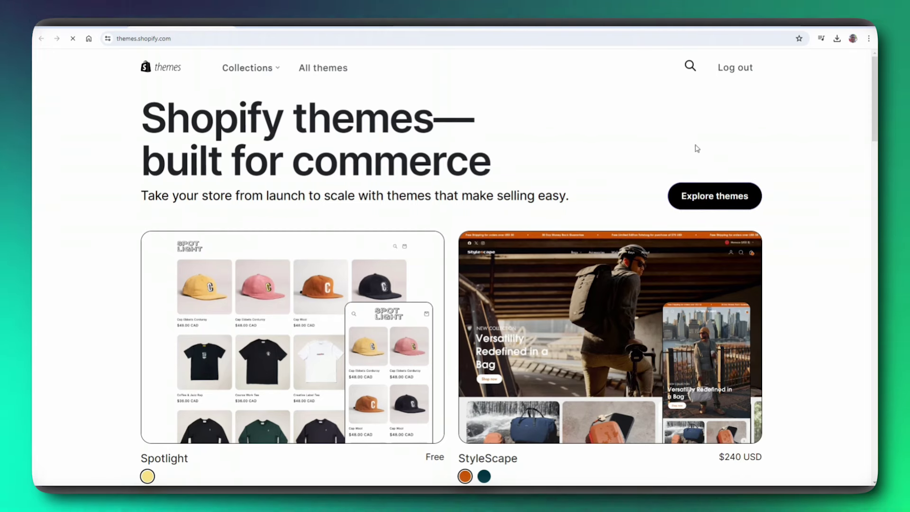
- Open the full theme catalogue with Explore themes and scroll through it
left_click(731, 201)
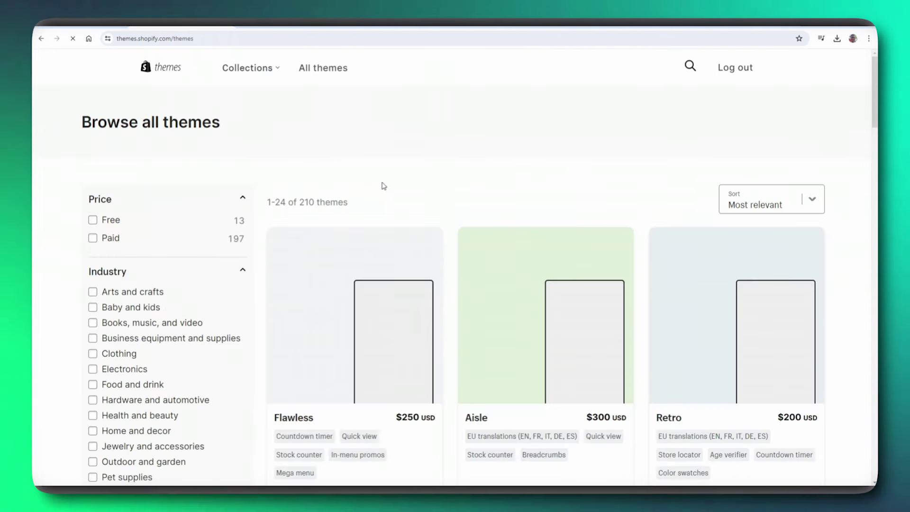
scroll(388, 175, "down", 3)
scroll(385, 168, "up", 3)
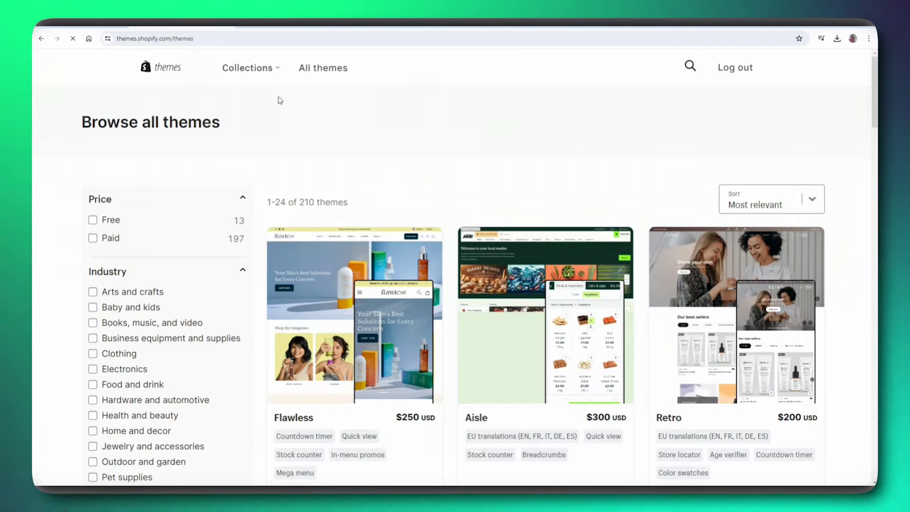
scroll(229, 170, "down", 15)
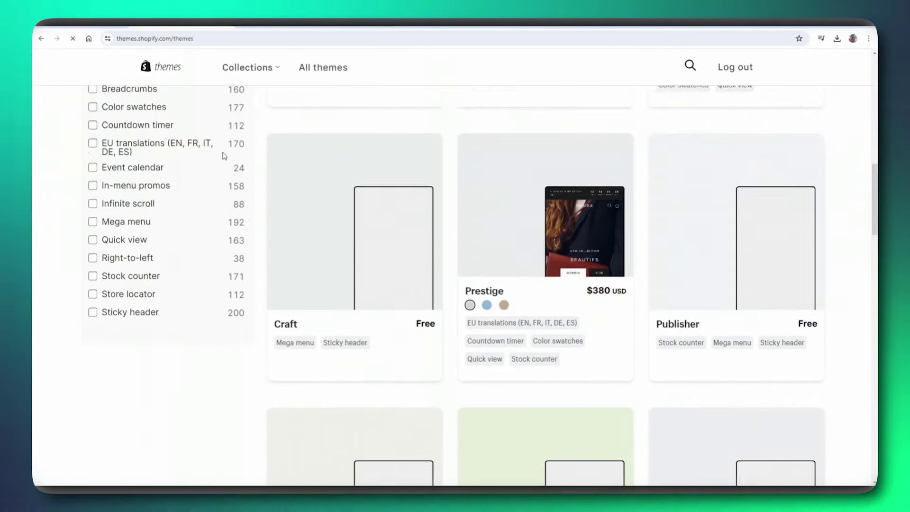
scroll(223, 152, "up", 15)
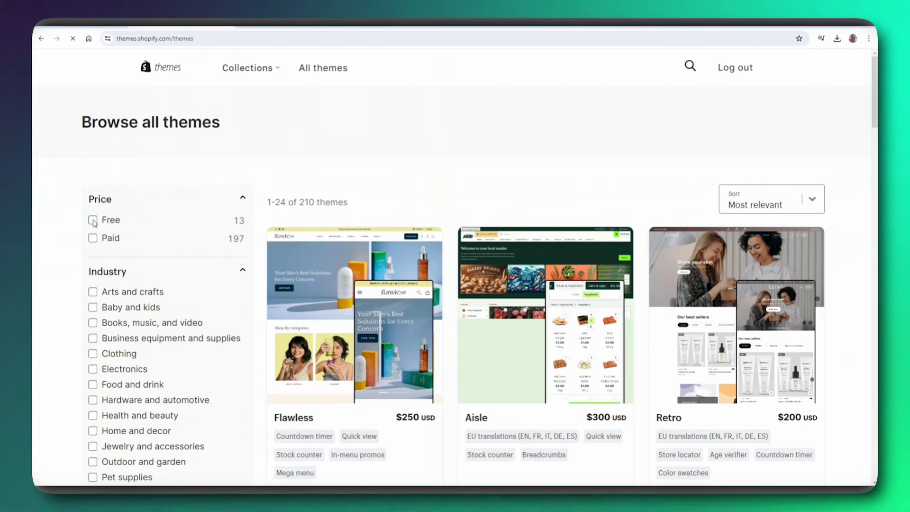
- Try the Free and Paid price filters, settling on Free to list the 13 free themes
left_click(93, 221)
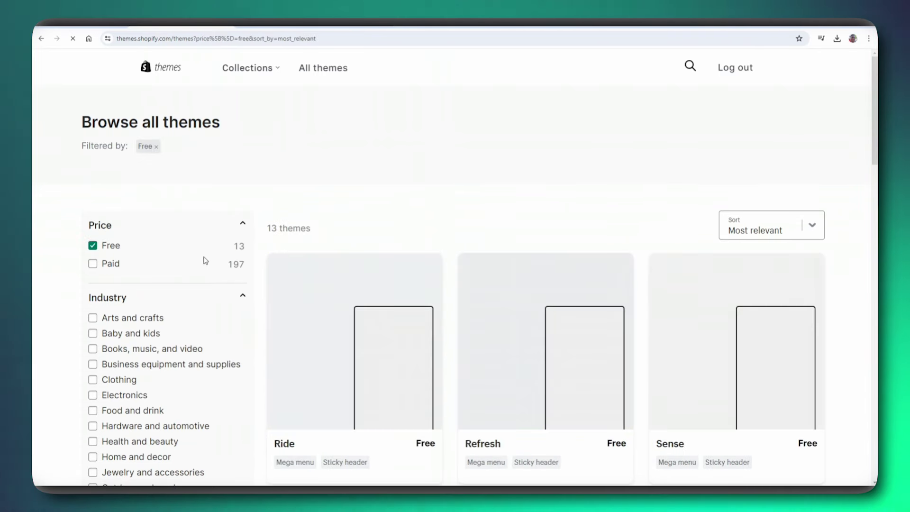
left_click(93, 264)
scroll(108, 258, "down", 2)
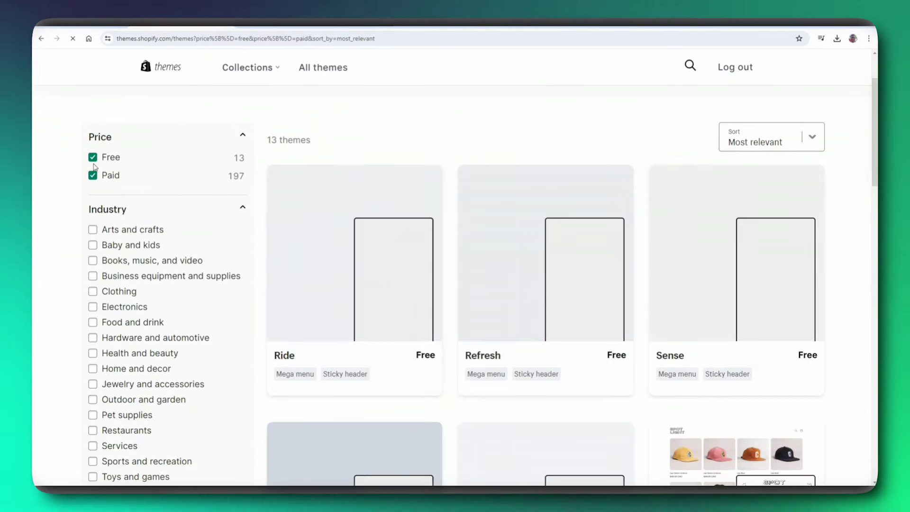
left_click(93, 158)
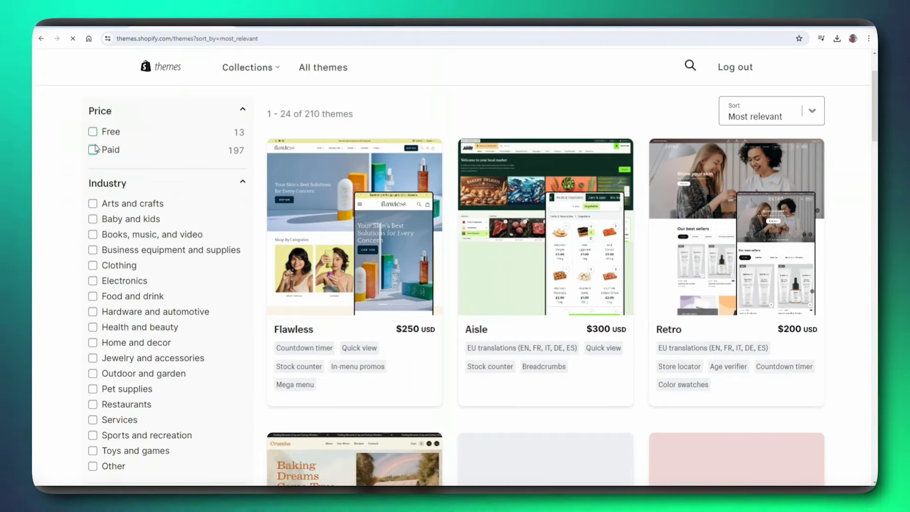
left_click(94, 149)
left_click(94, 176)
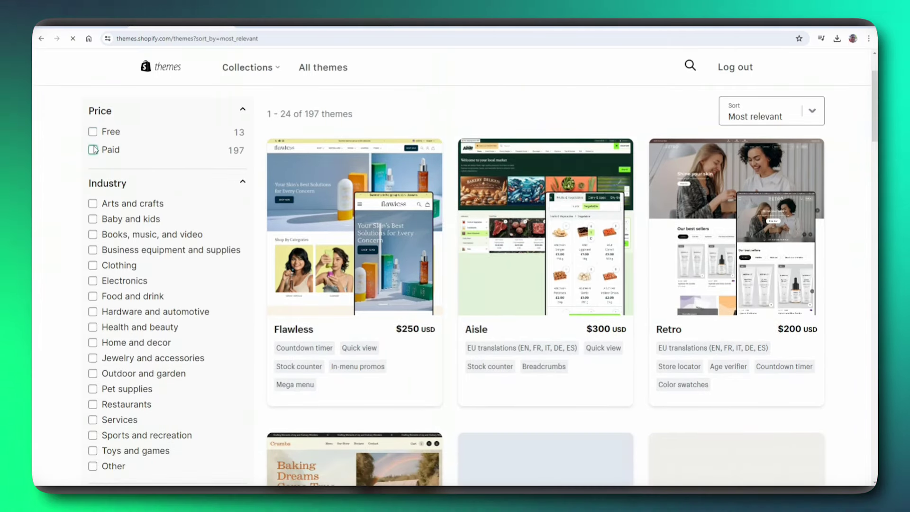
left_click(93, 141)
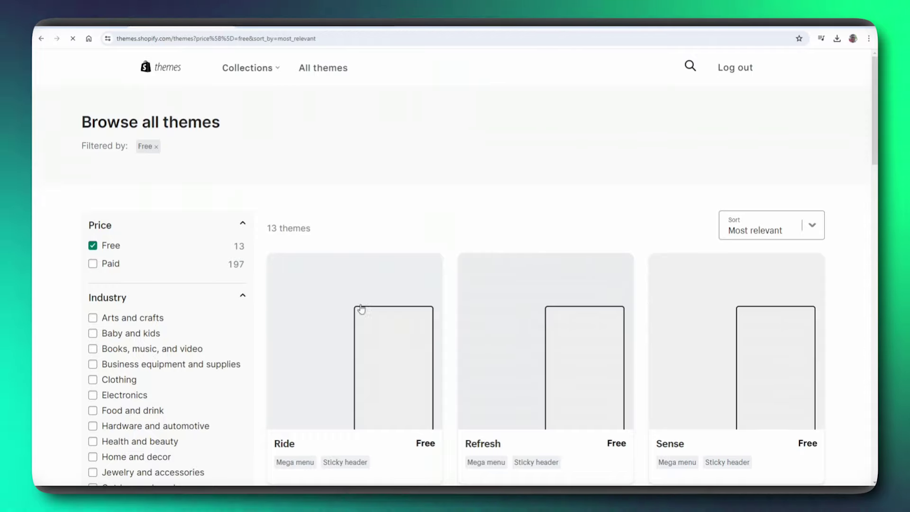
scroll(365, 322, "down", 6)
scroll(370, 327, "down", 15)
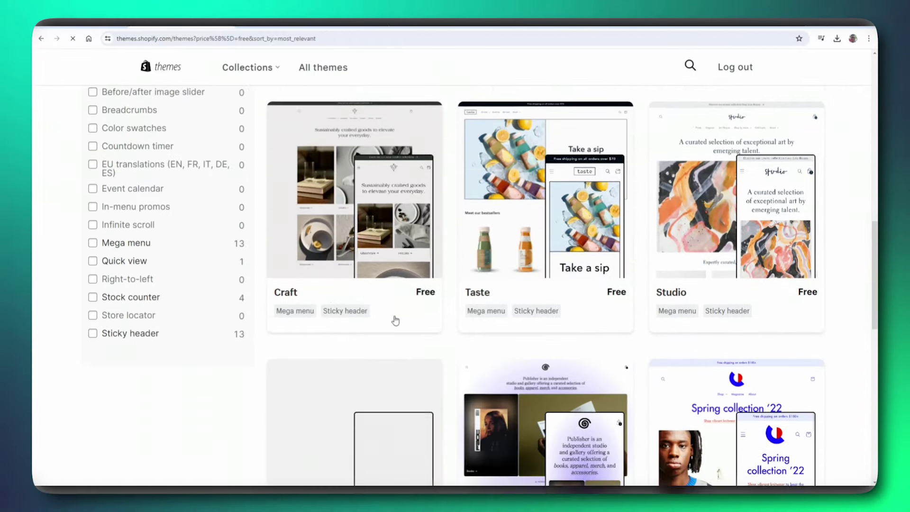
scroll(363, 309, "down", 4)
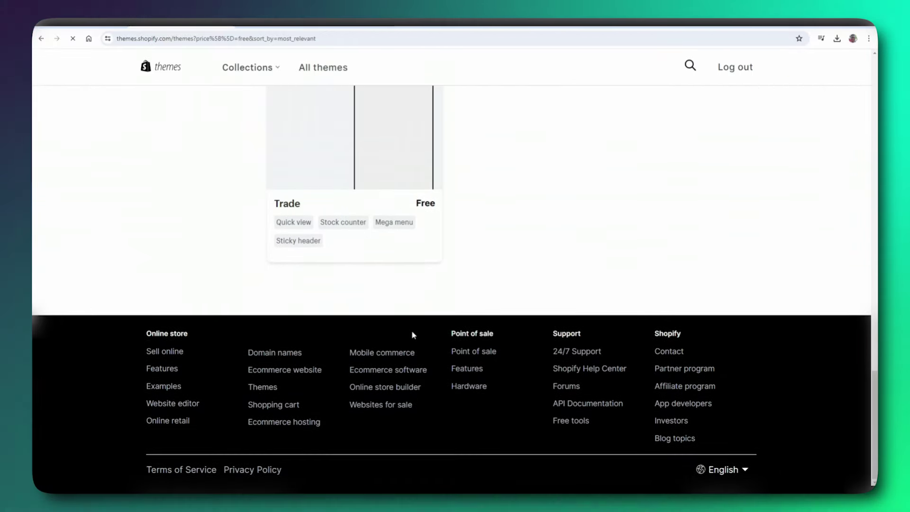
scroll(412, 334, "up", 3)
scroll(382, 230, "up", 20)
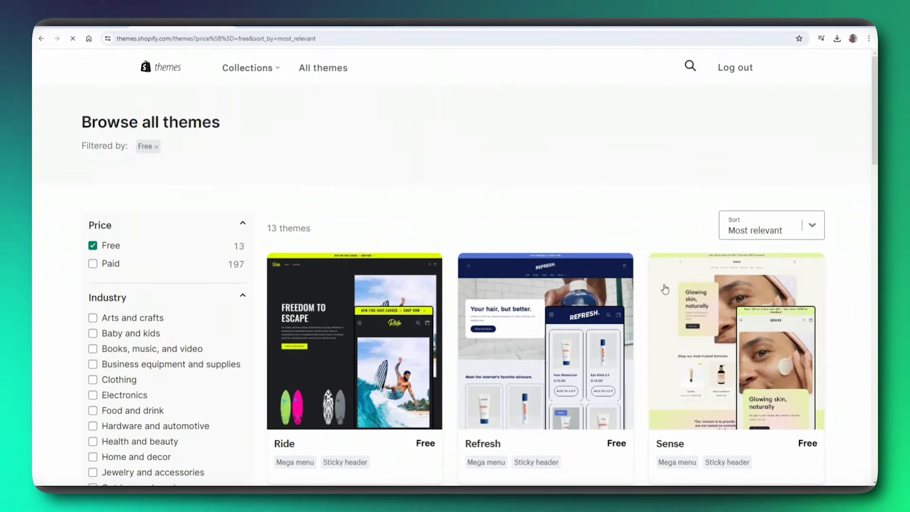
scroll(706, 319, "down", 2)
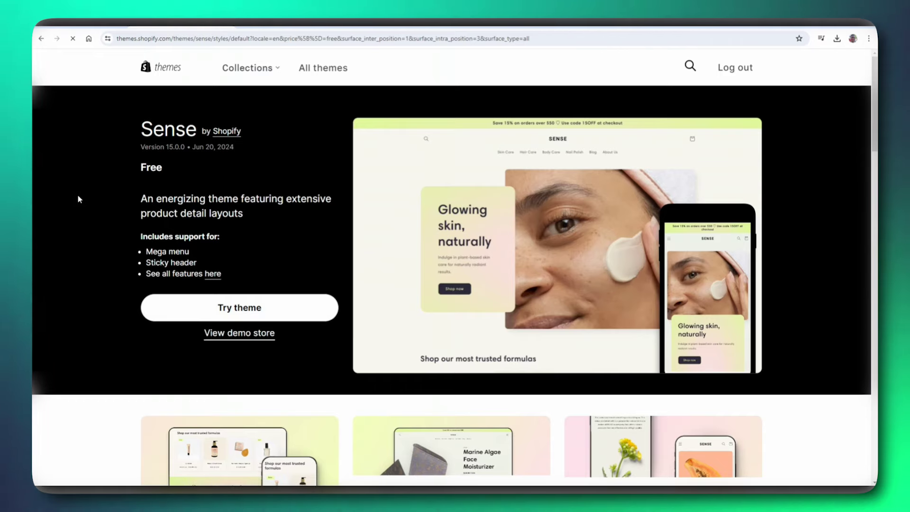
scroll(133, 145, "down", 1)
scroll(132, 140, "down", 2)
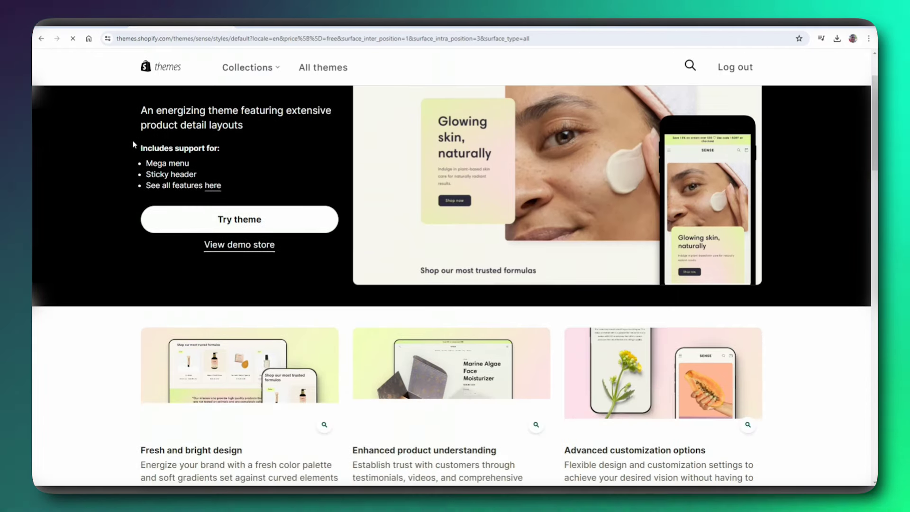
scroll(132, 144, "down", 2)
scroll(145, 189, "down", 5)
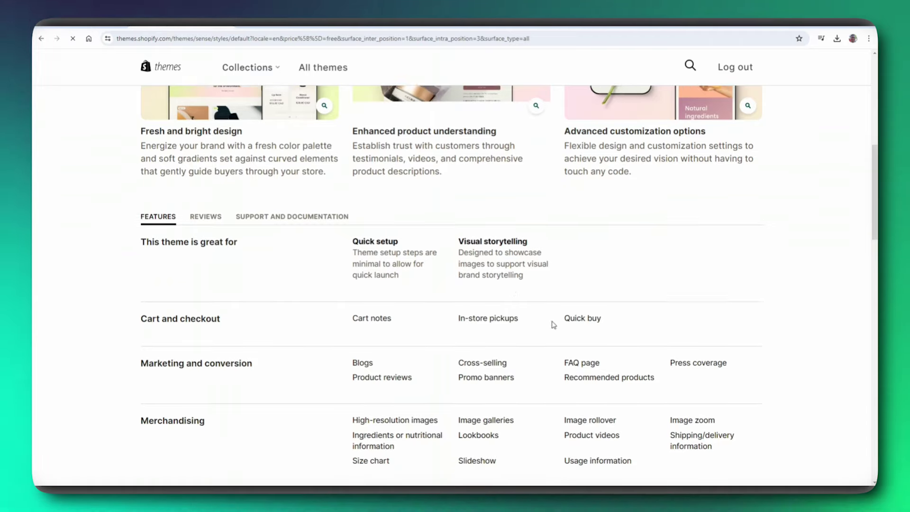
scroll(550, 317, "down", 1)
scroll(287, 170, "up", 5)
scroll(287, 169, "up", 2)
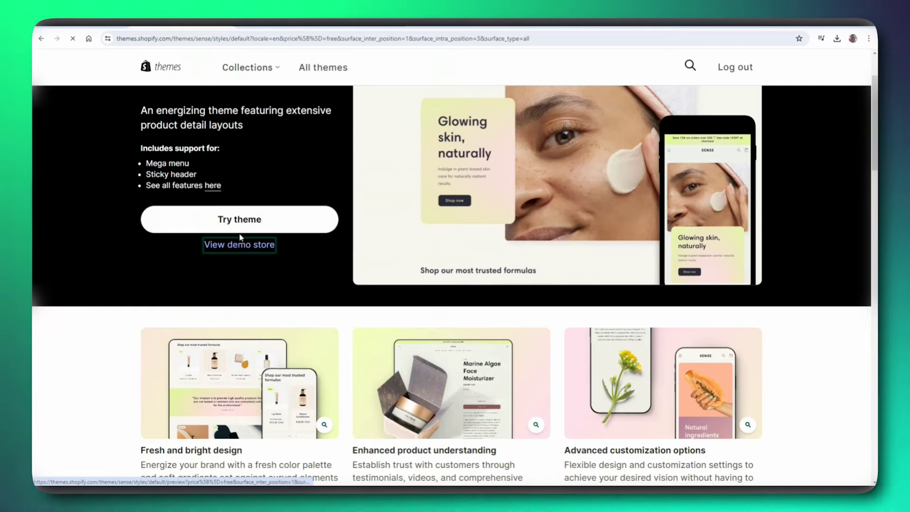
- Browse the Sense demo store, then choose Try theme to add Sense to the store
left_click(236, 244)
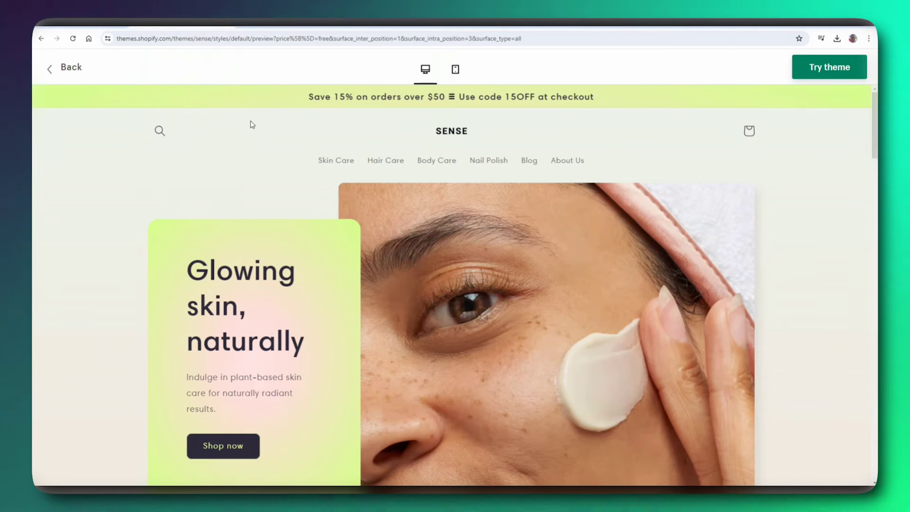
scroll(227, 134, "down", 1)
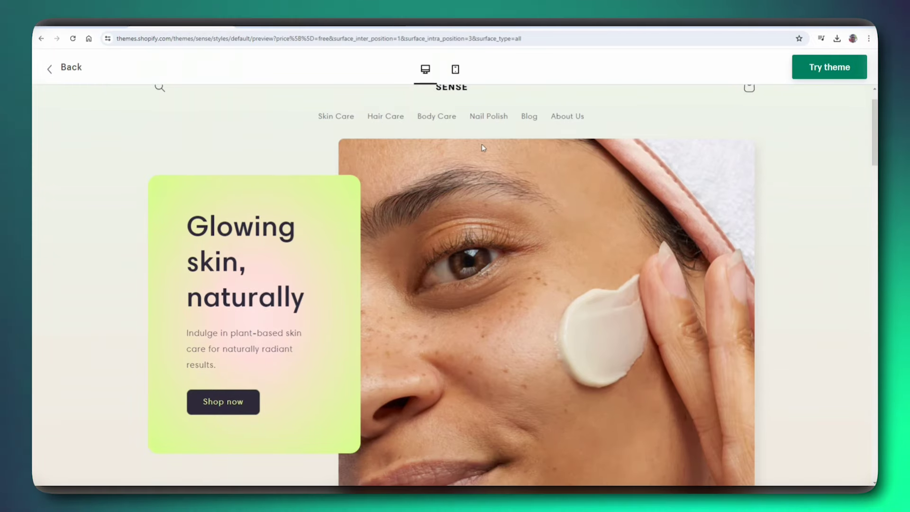
scroll(410, 166, "down", 7)
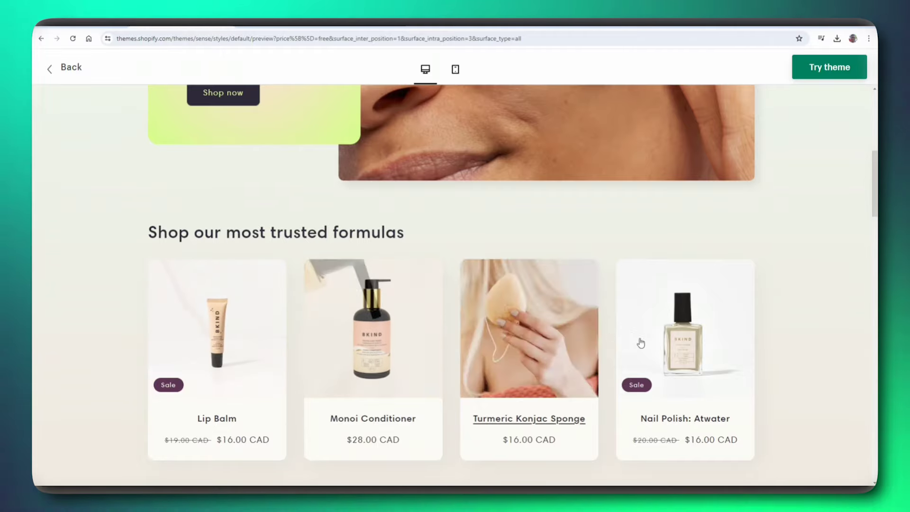
scroll(641, 343, "down", 6)
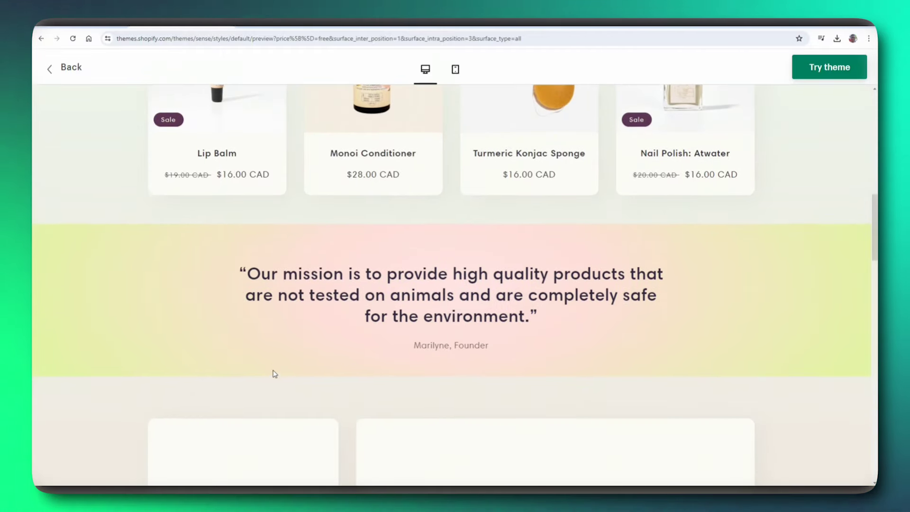
scroll(274, 374, "down", 6)
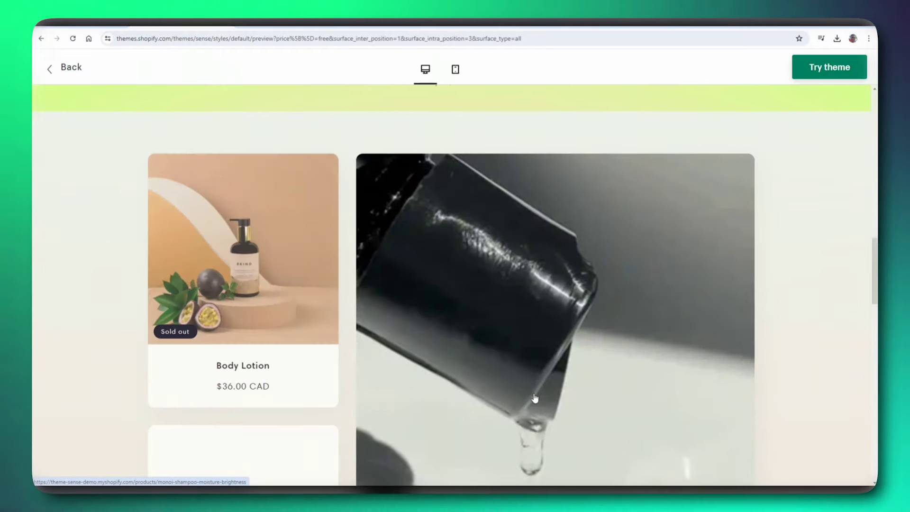
scroll(534, 398, "down", 10)
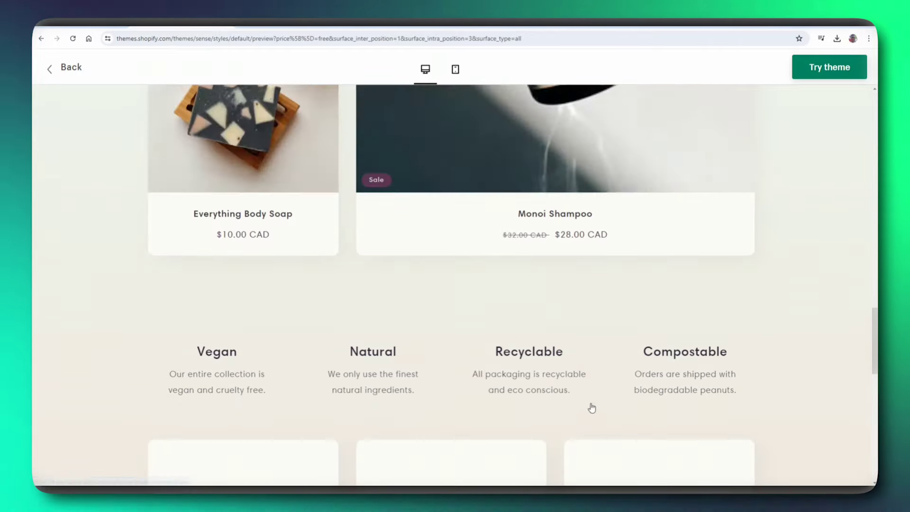
scroll(613, 396, "up", 10)
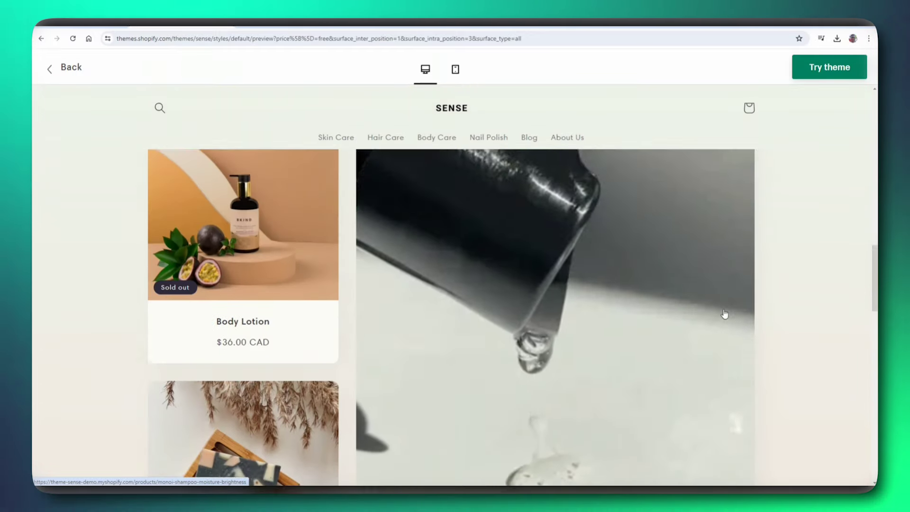
scroll(724, 313, "up", 10)
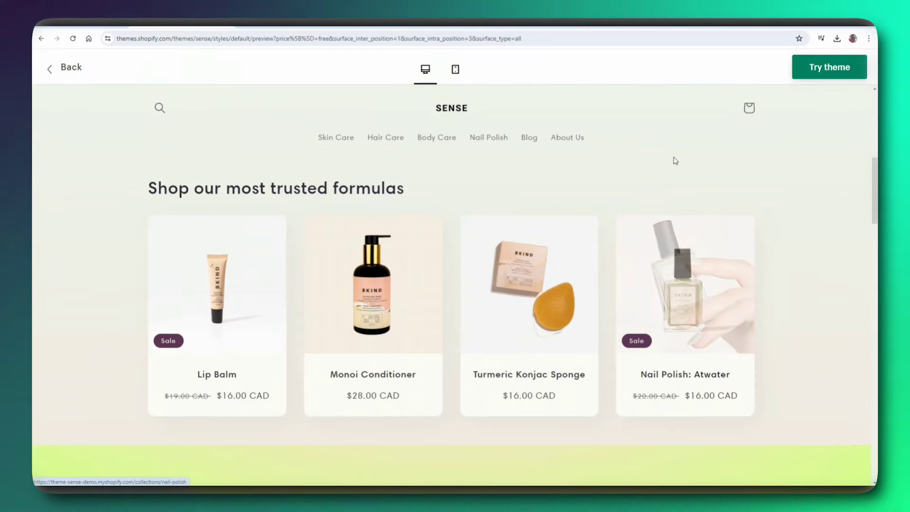
scroll(675, 160, "up", 6)
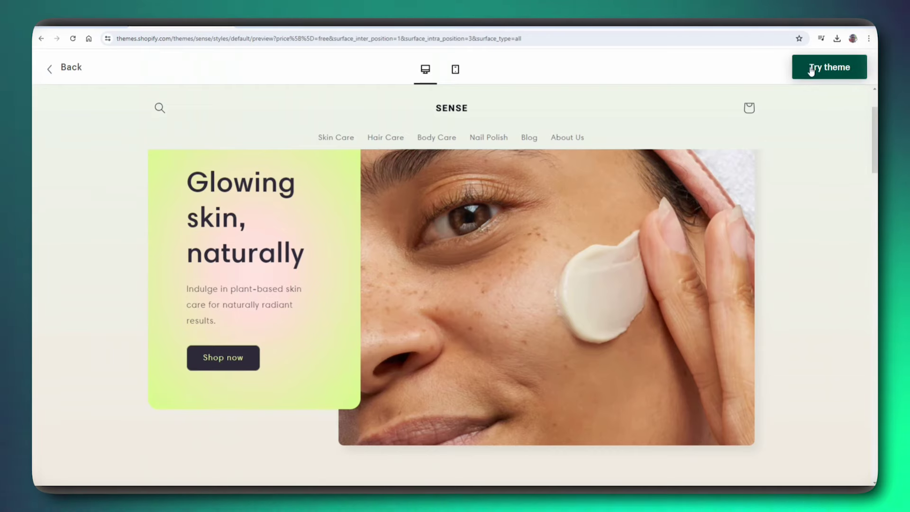
left_click(831, 74)
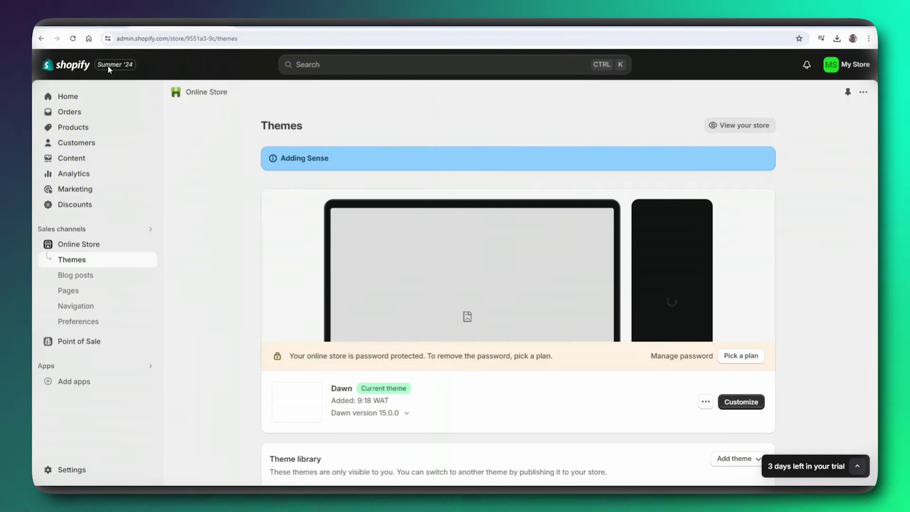
- Publish the Sense theme and confirm it replaces Dawn as the current theme
scroll(187, 130, "down", 3)
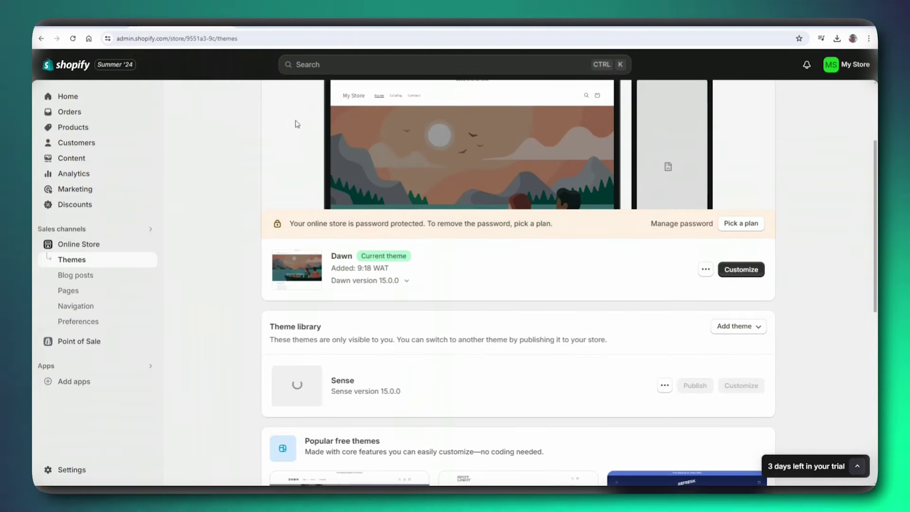
scroll(352, 207, "down", 3)
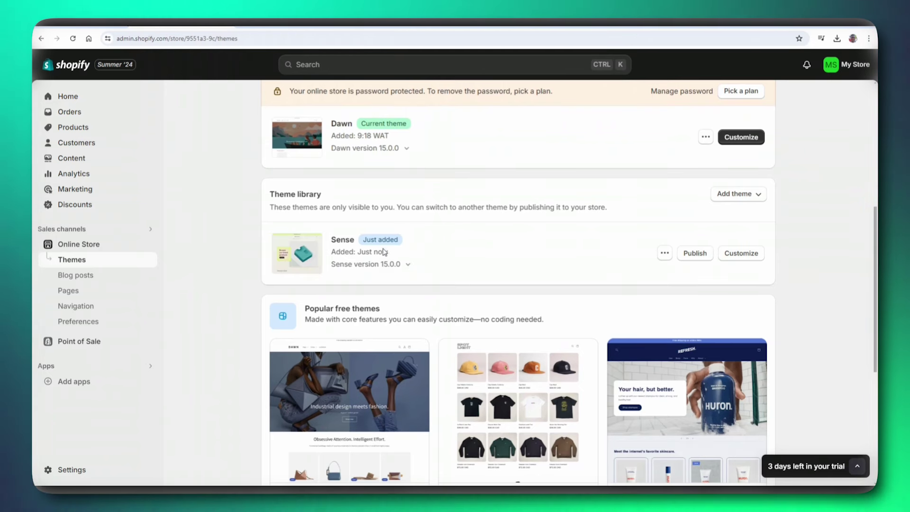
scroll(284, 221, "down", 1)
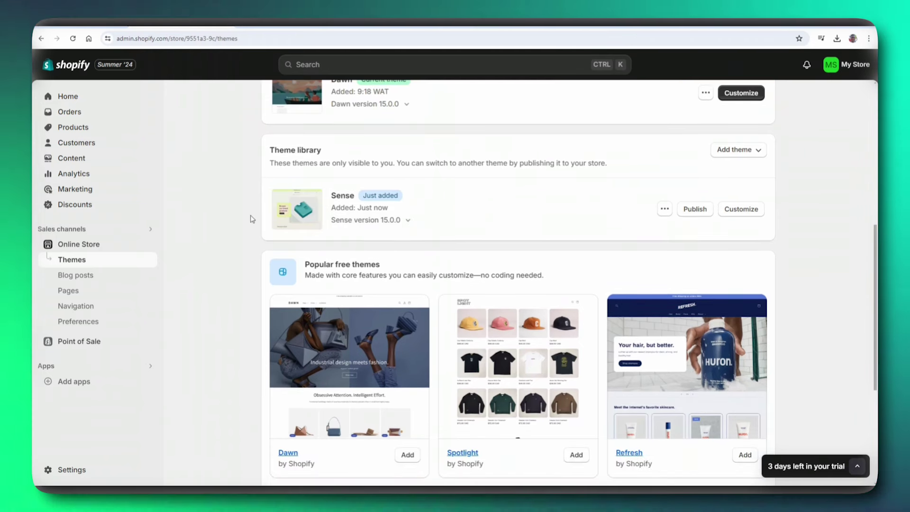
scroll(379, 199, "down", 2)
scroll(404, 170, "up", 6)
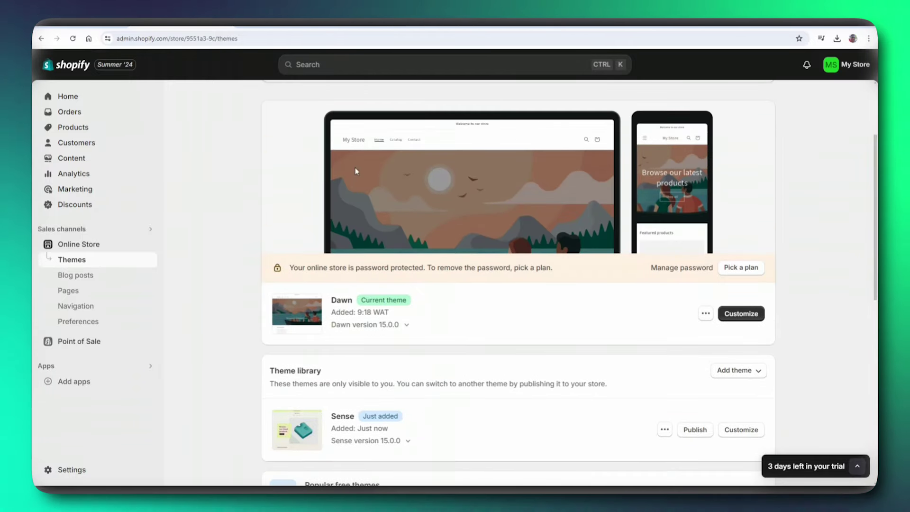
scroll(492, 202, "down", 1)
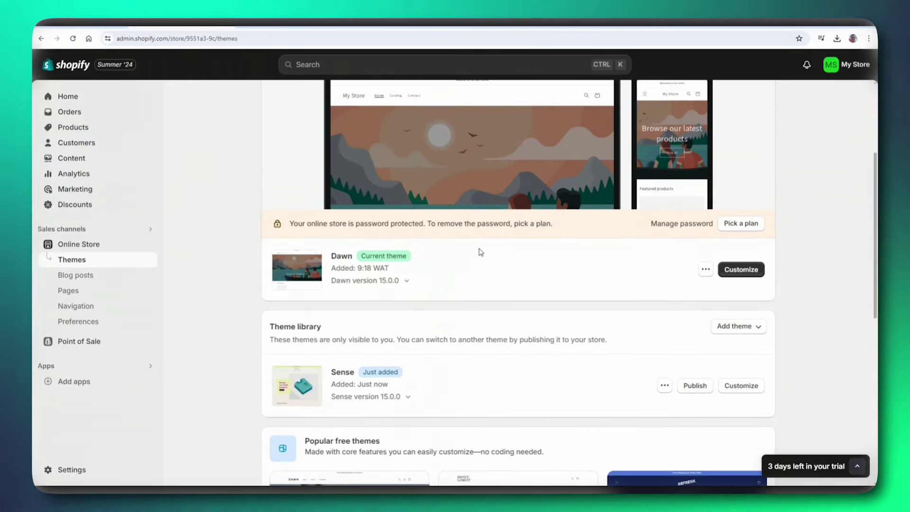
scroll(645, 278, "down", 2)
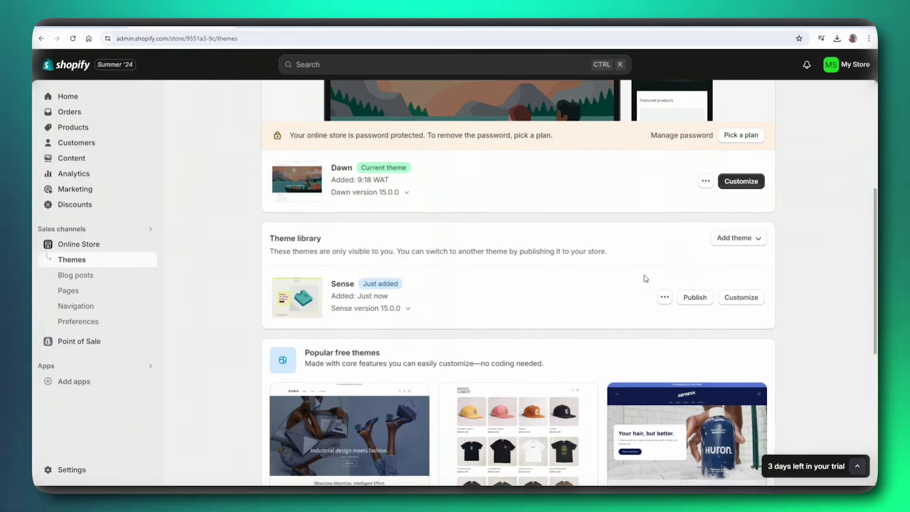
left_click(687, 302)
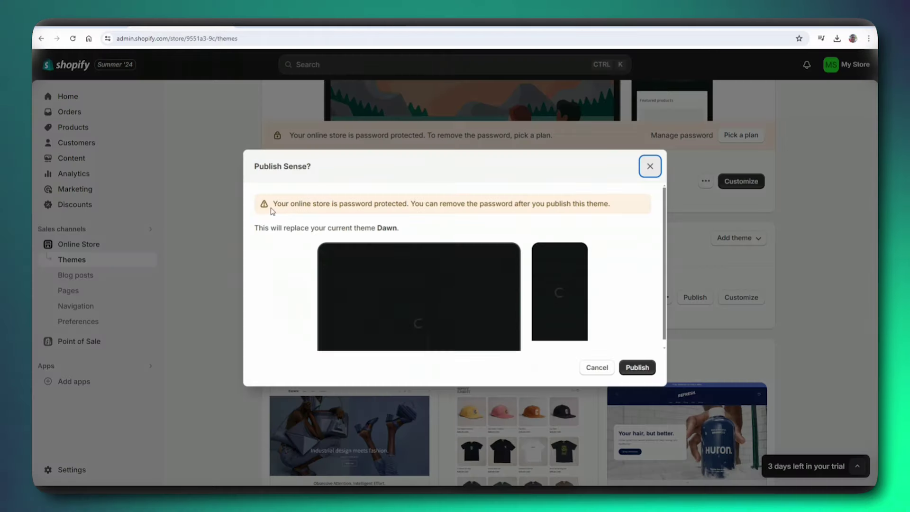
left_click(636, 367)
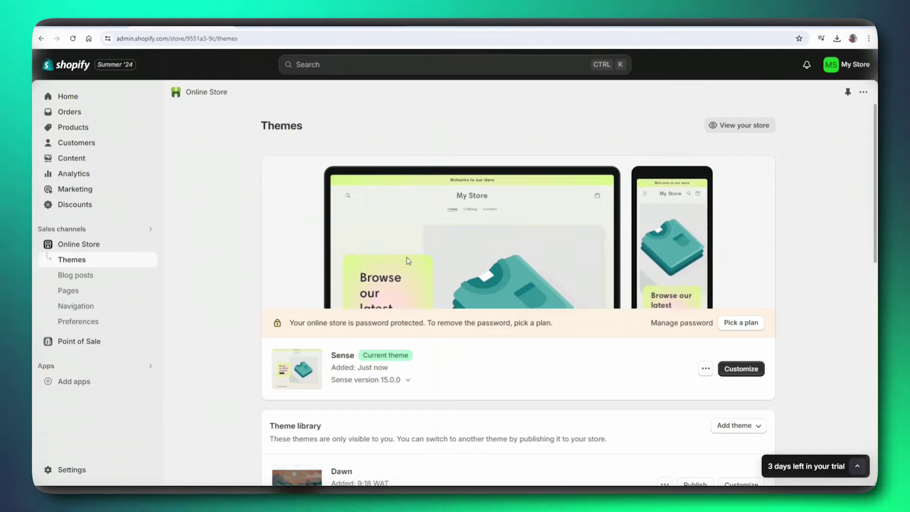
scroll(705, 240, "down", 3)
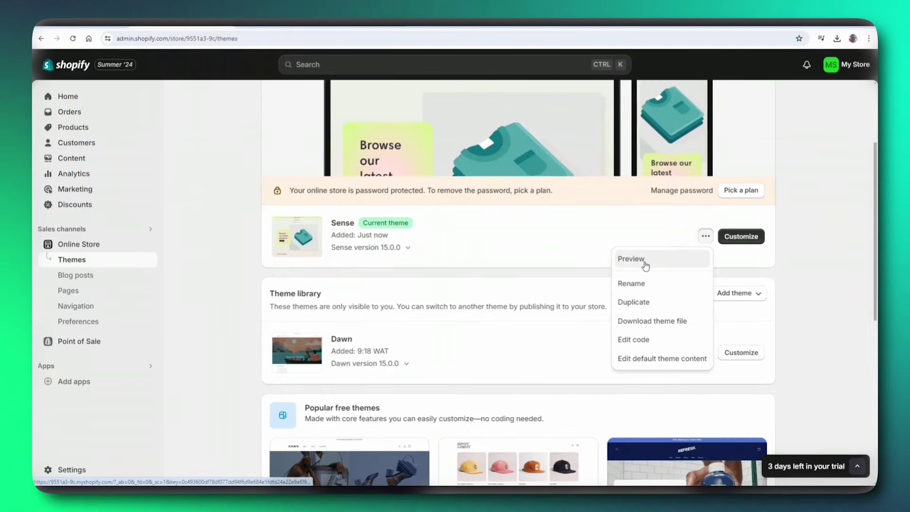
- Preview the storefront with the Sense theme and scroll through the page
left_click(644, 263)
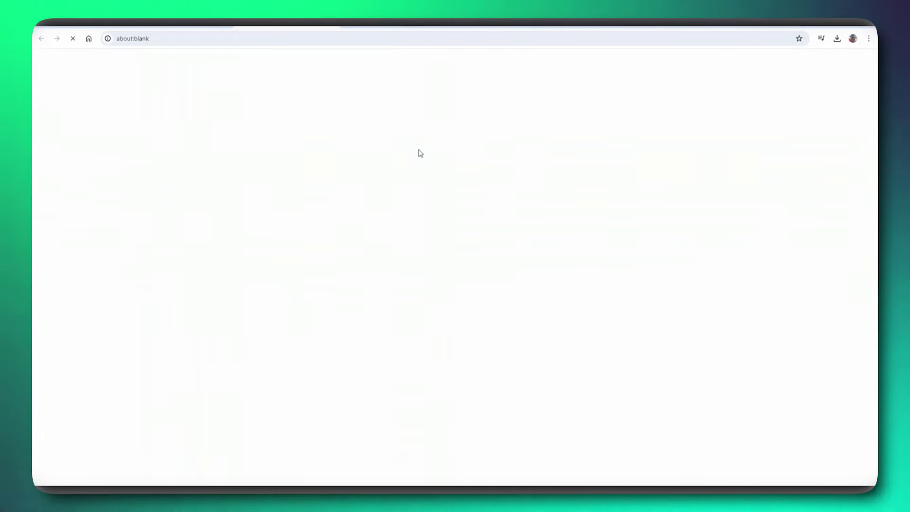
scroll(305, 126, "down", 6)
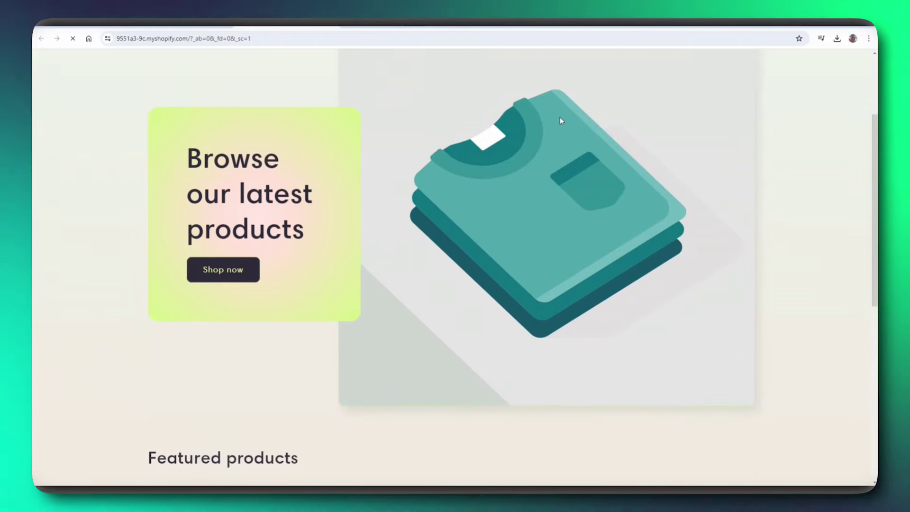
scroll(332, 157, "down", 5)
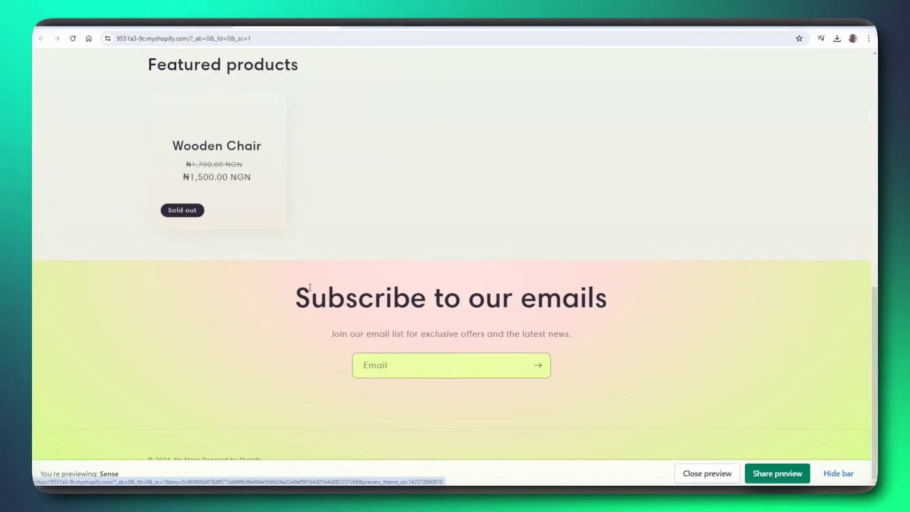
scroll(436, 284, "up", 9)
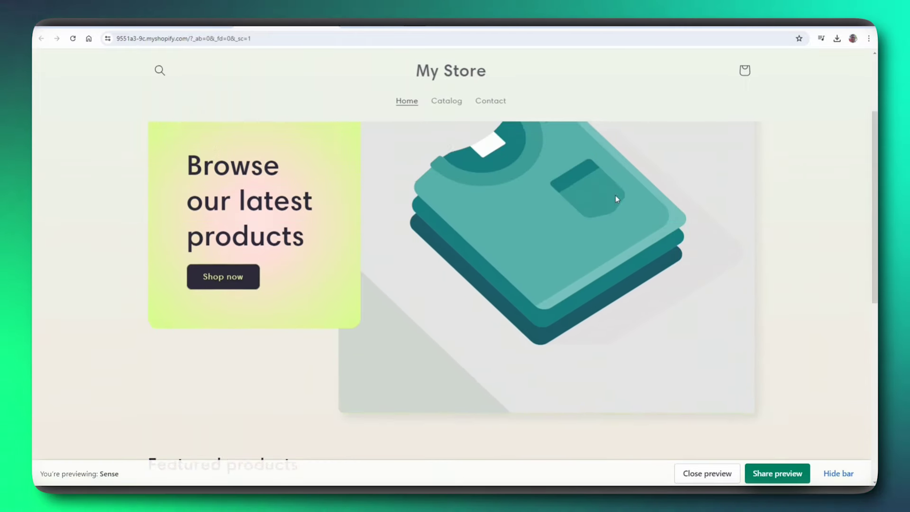
scroll(591, 288, "down", 8)
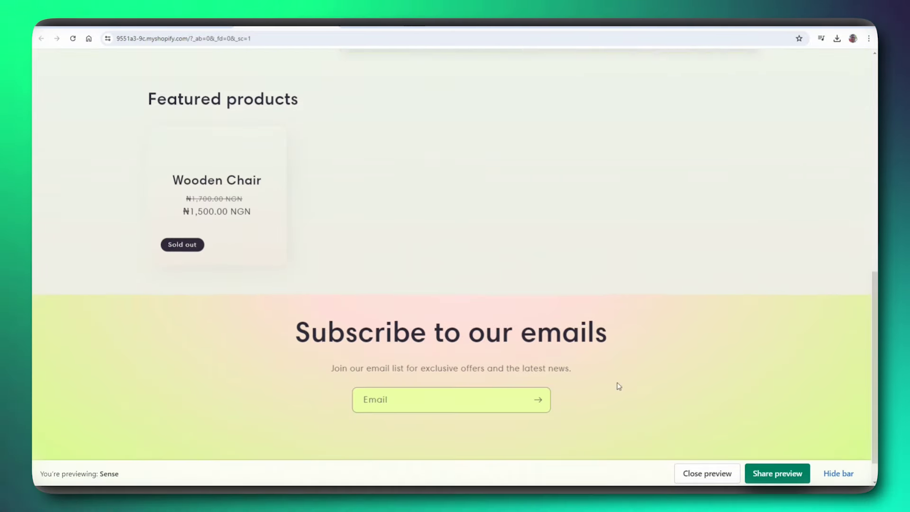
scroll(615, 311, "up", 8)
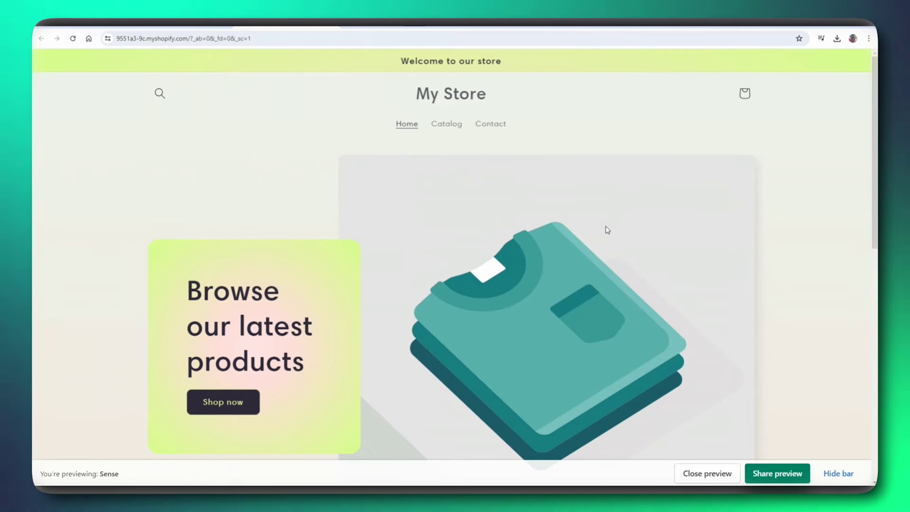
scroll(372, 165, "down", 6)
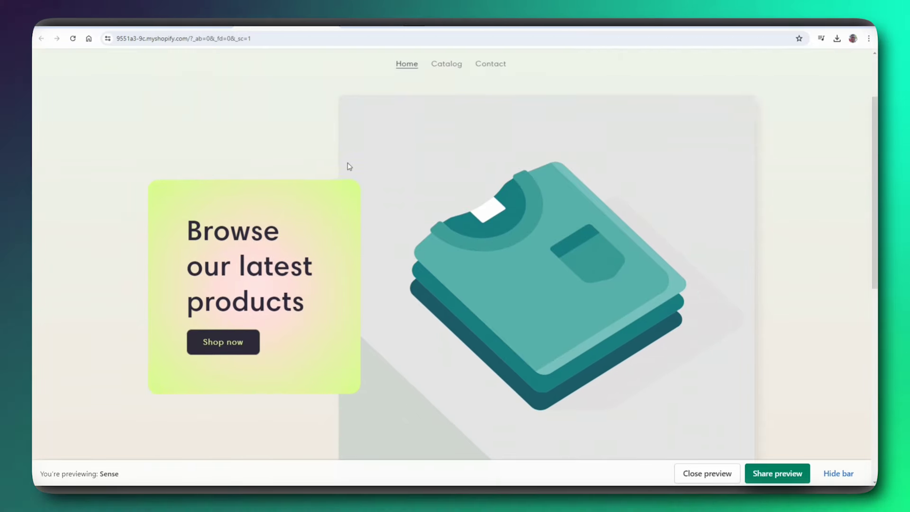
scroll(414, 179, "up", 5)
scroll(405, 136, "up", 1)
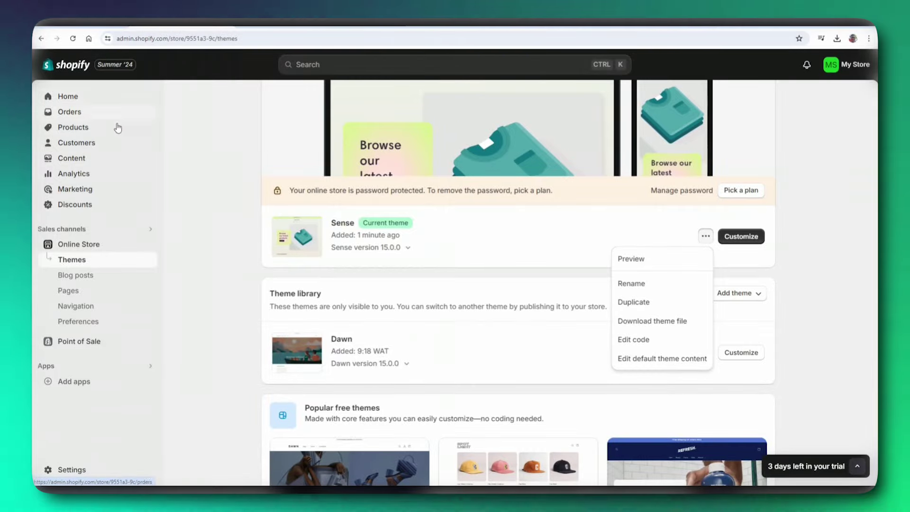
- Go from Themes to the admin Home, then open the empty Customers page
scroll(80, 104, "down", 3)
scroll(84, 105, "up", 1)
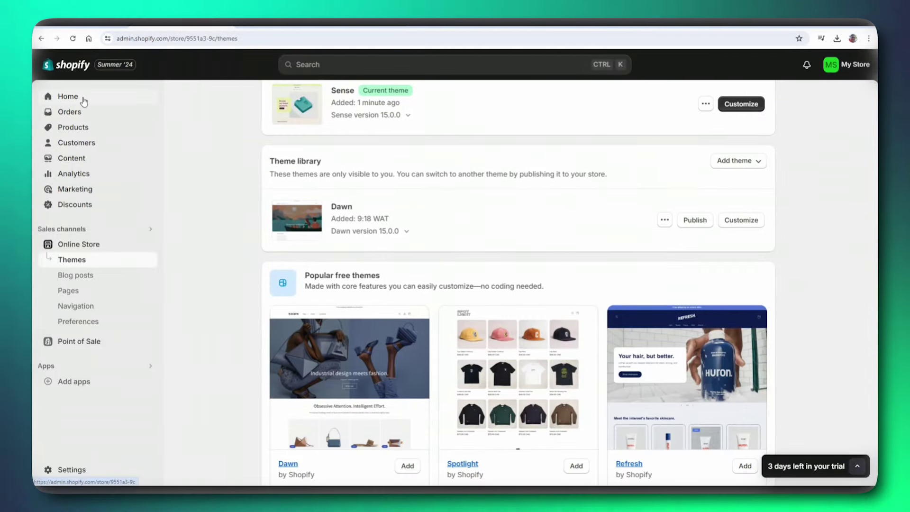
left_click(84, 100)
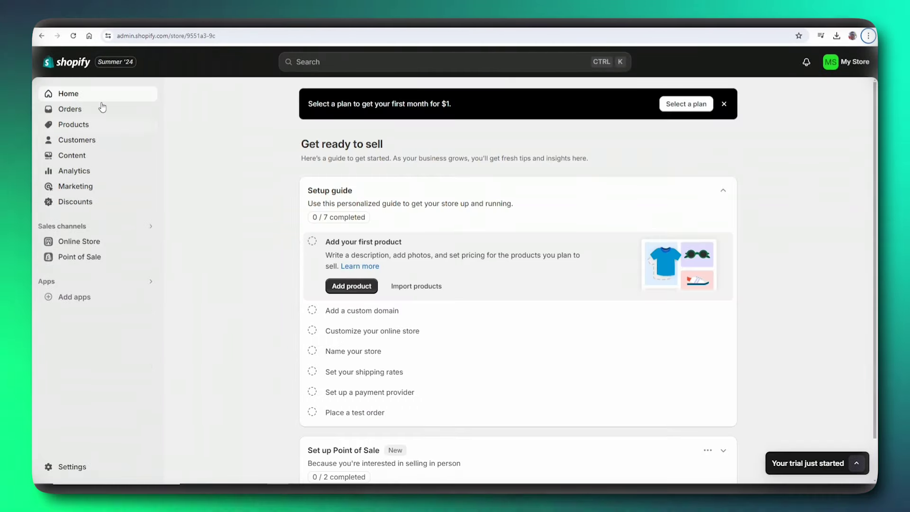
left_click(86, 142)
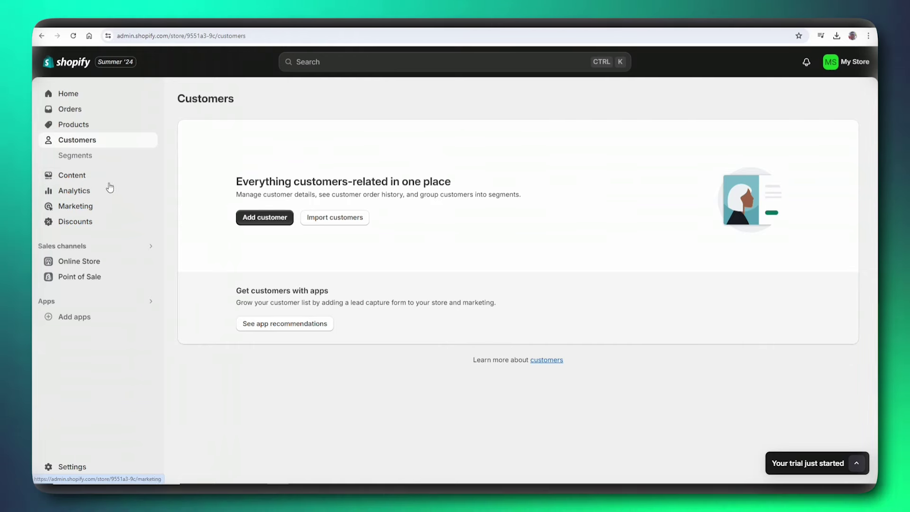
- Look over the customer Segments list, then open the Content section's Metaobjects page
left_click(87, 156)
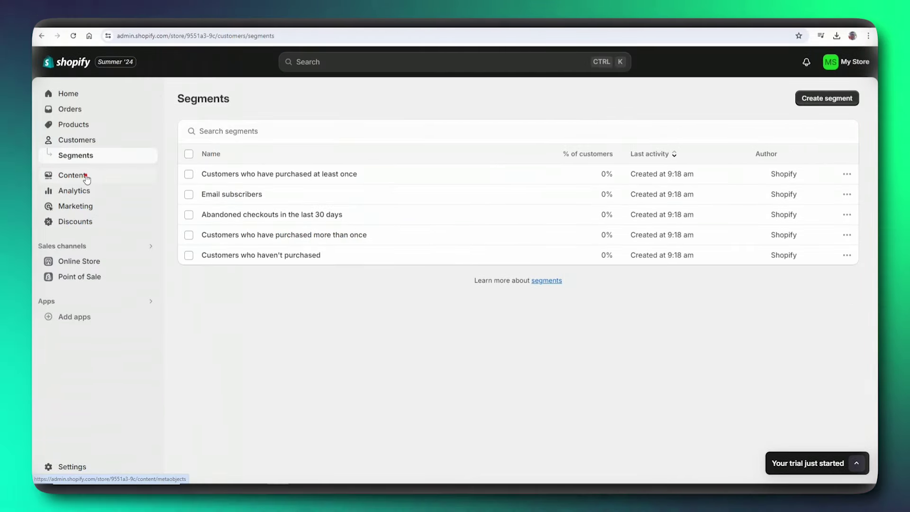
left_click(85, 176)
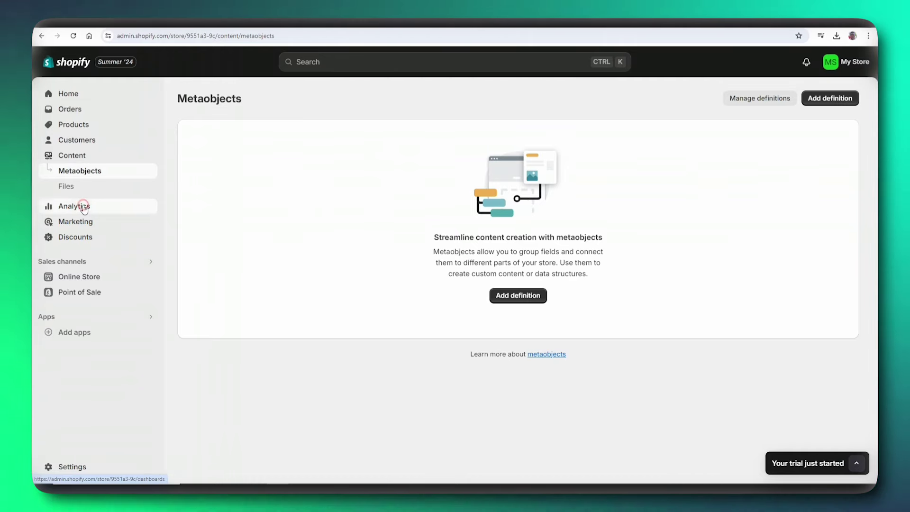
- Open Analytics and check the definitions of its sales, orders, conversion and sessions cards
left_click(84, 206)
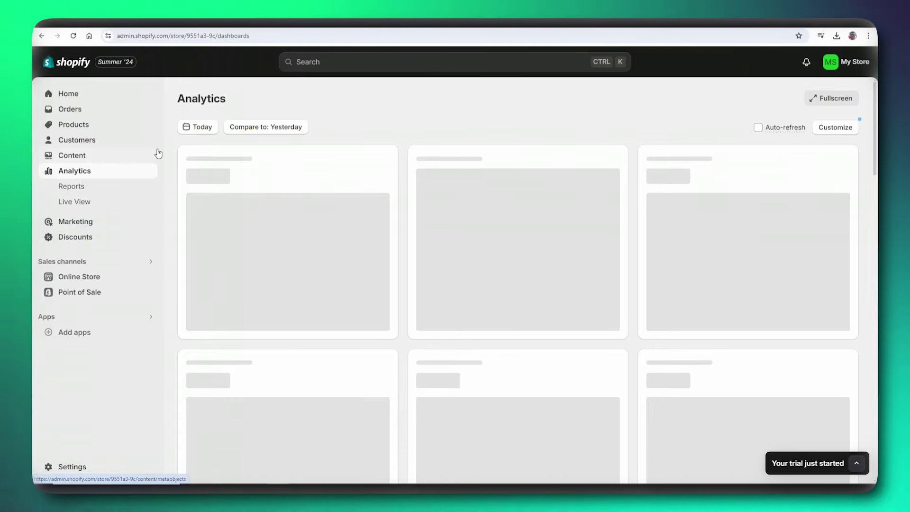
scroll(214, 189, "down", 2)
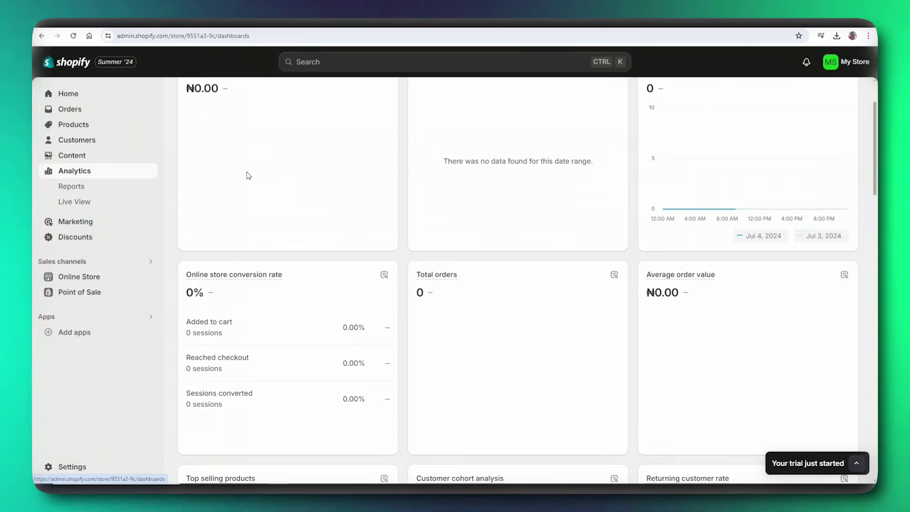
scroll(285, 166, "up", 3)
mouse_move(237, 165)
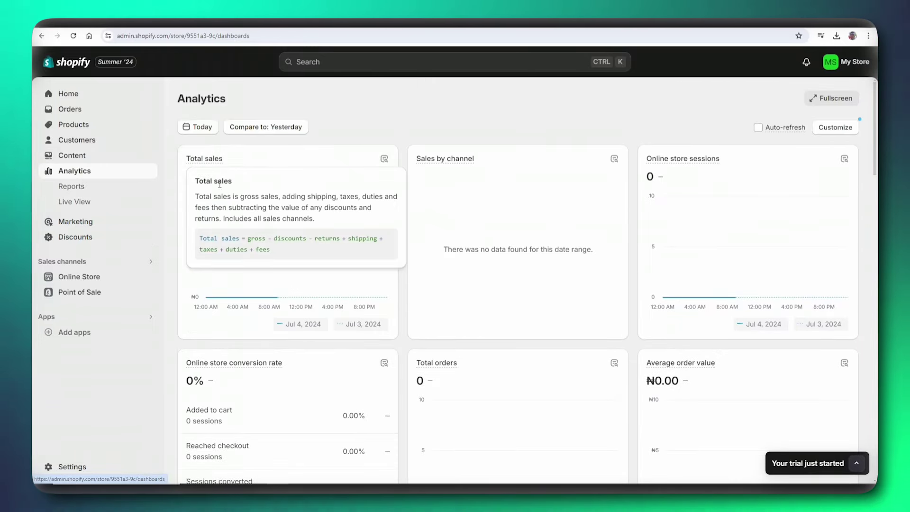
mouse_move(565, 178)
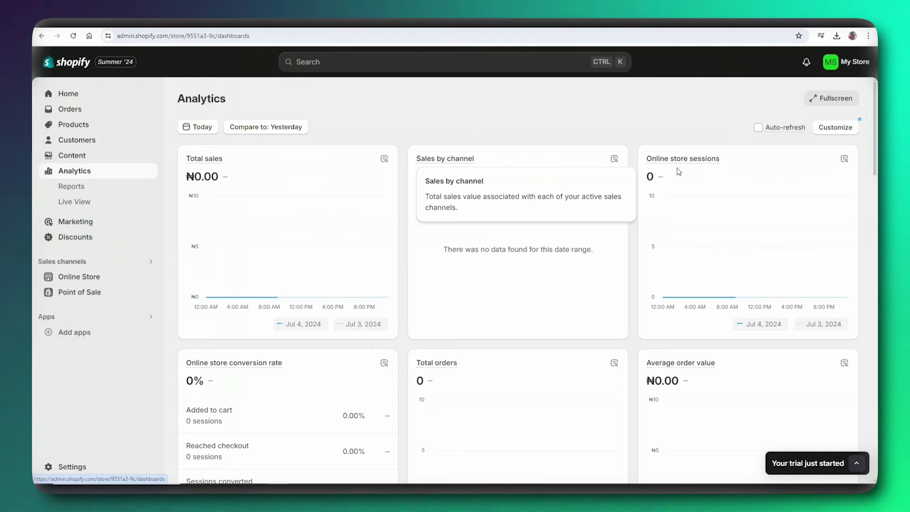
mouse_move(207, 370)
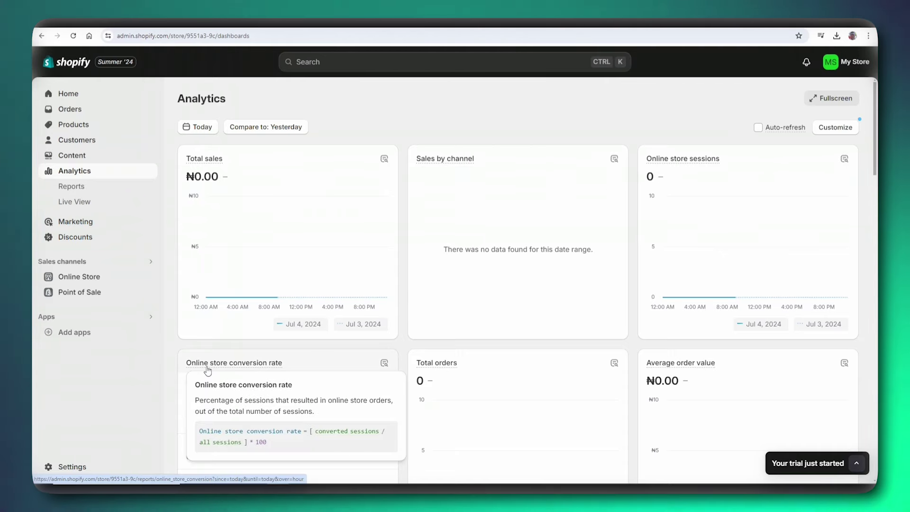
mouse_move(468, 365)
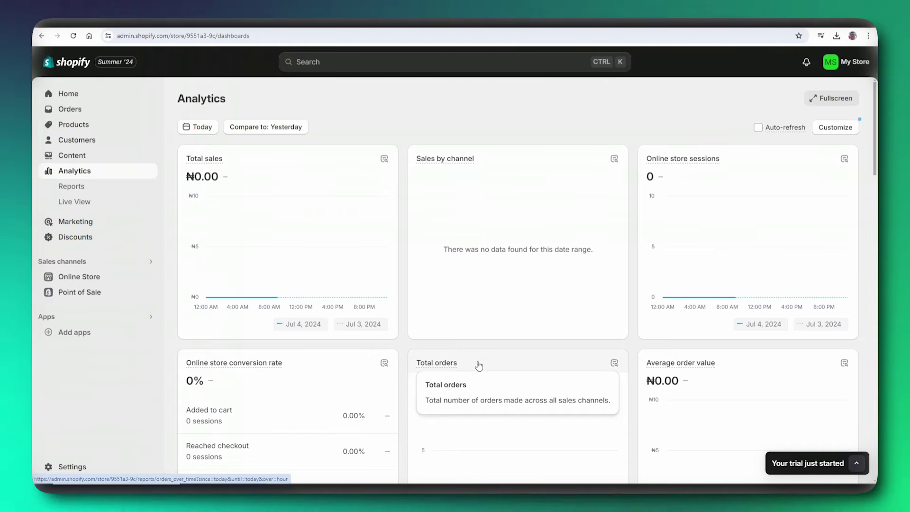
- Scroll through the rest of the Analytics dashboard and back to the top
scroll(478, 365, "down", 3)
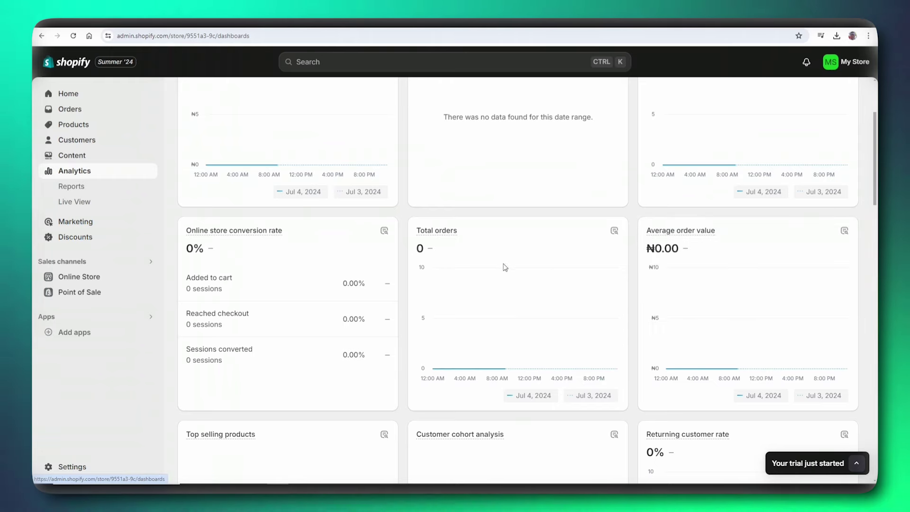
scroll(362, 283, "down", 3)
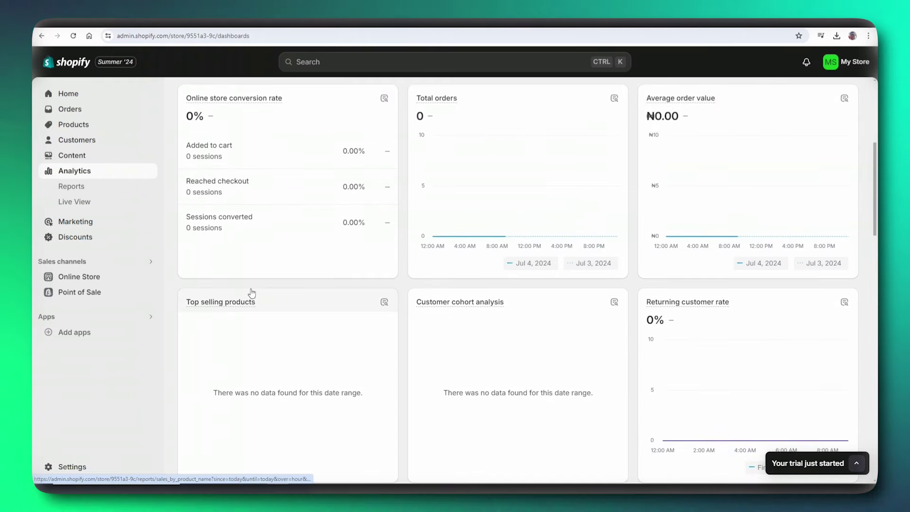
scroll(252, 293, "down", 1)
scroll(465, 303, "down", 2)
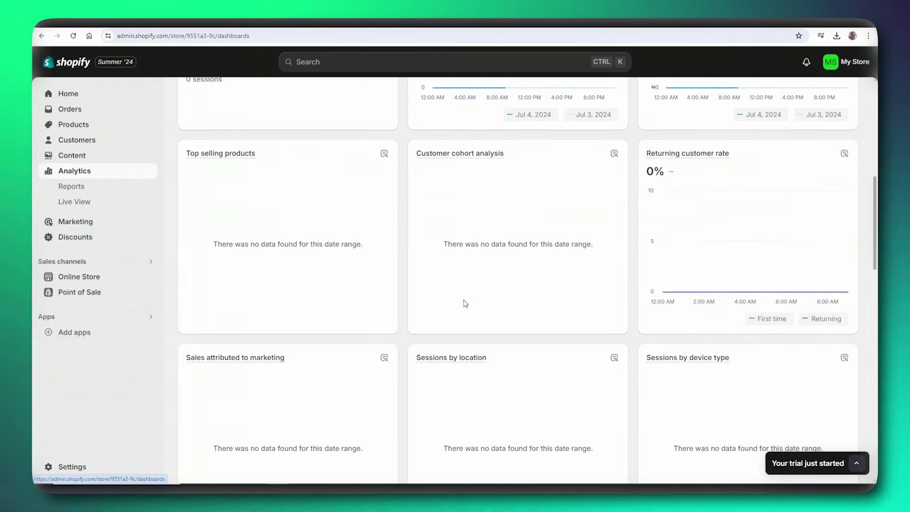
scroll(465, 303, "down", 5)
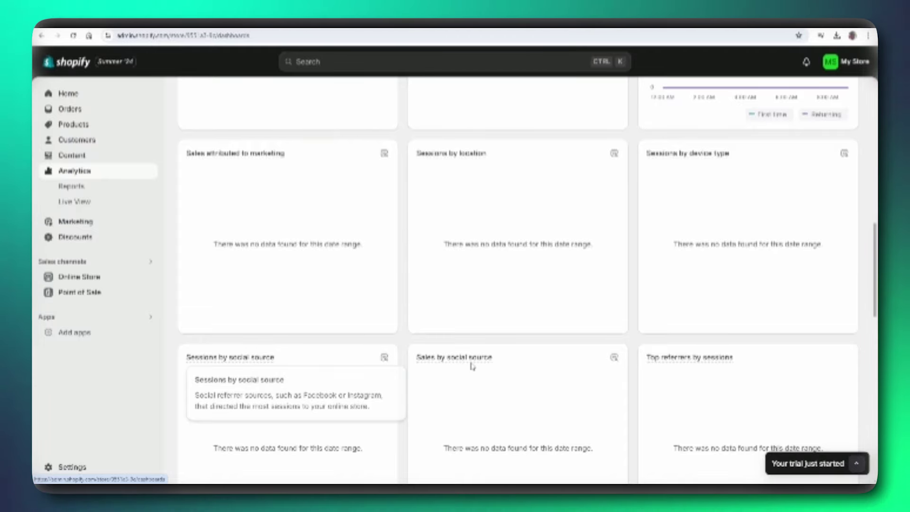
scroll(540, 365, "down", 4)
scroll(510, 321, "up", 4)
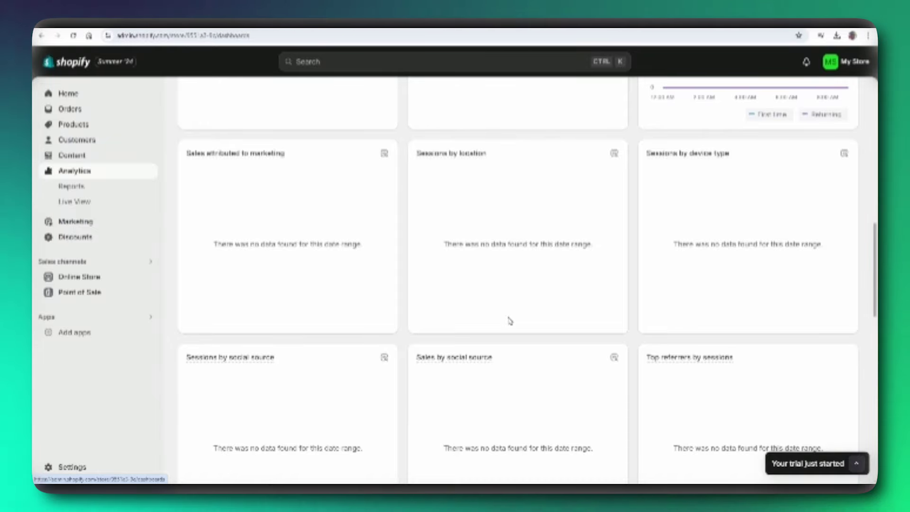
scroll(501, 317, "up", 12)
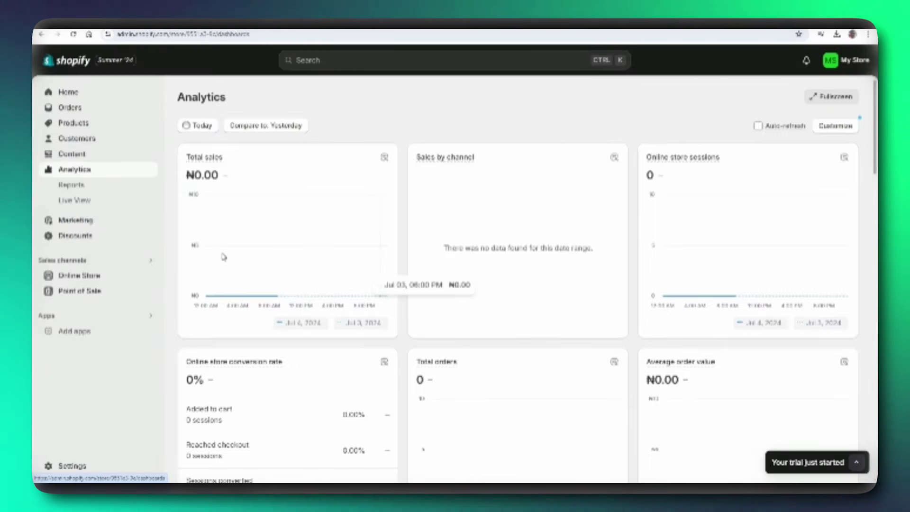
- Open Marketing and scroll down to its suggested marketing apps
left_click(85, 229)
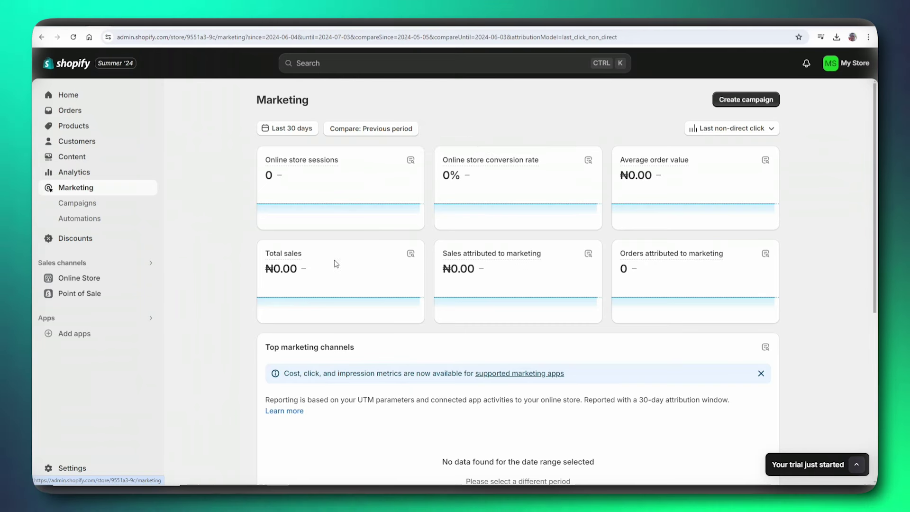
scroll(341, 319, "down", 2)
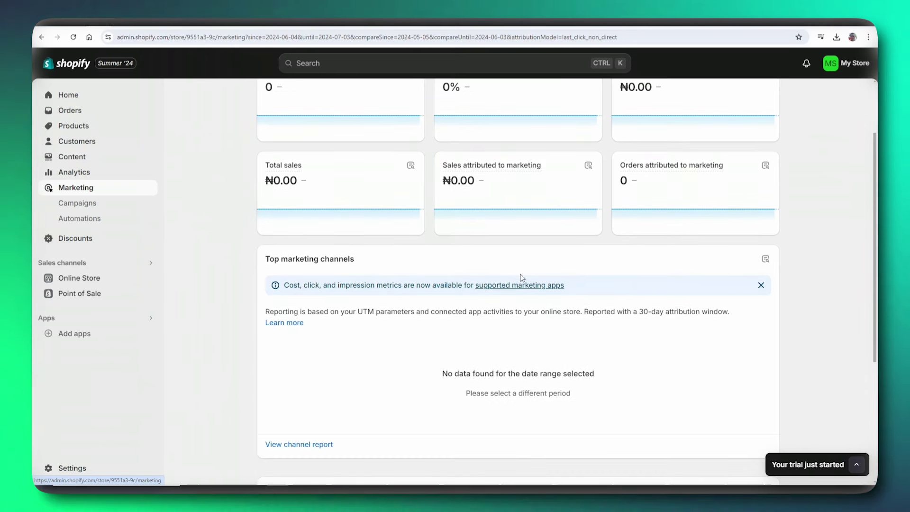
scroll(346, 346, "down", 4)
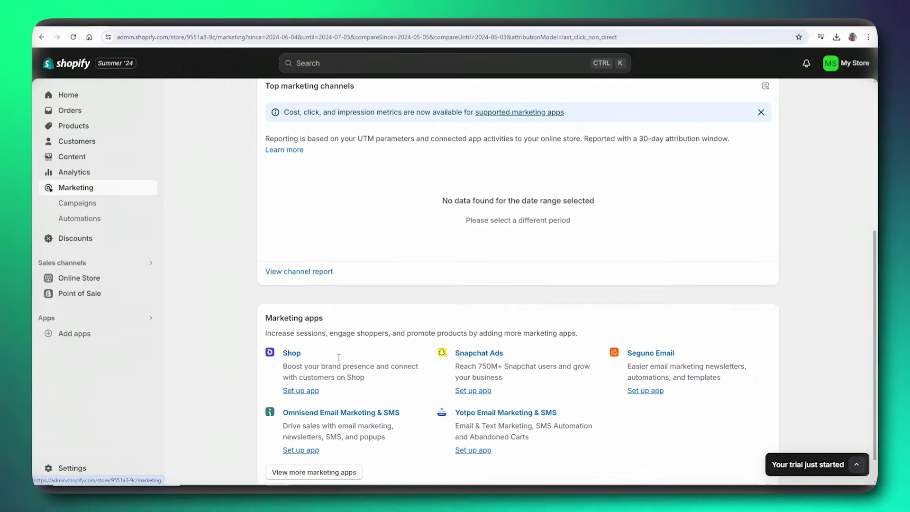
scroll(338, 357, "down", 1)
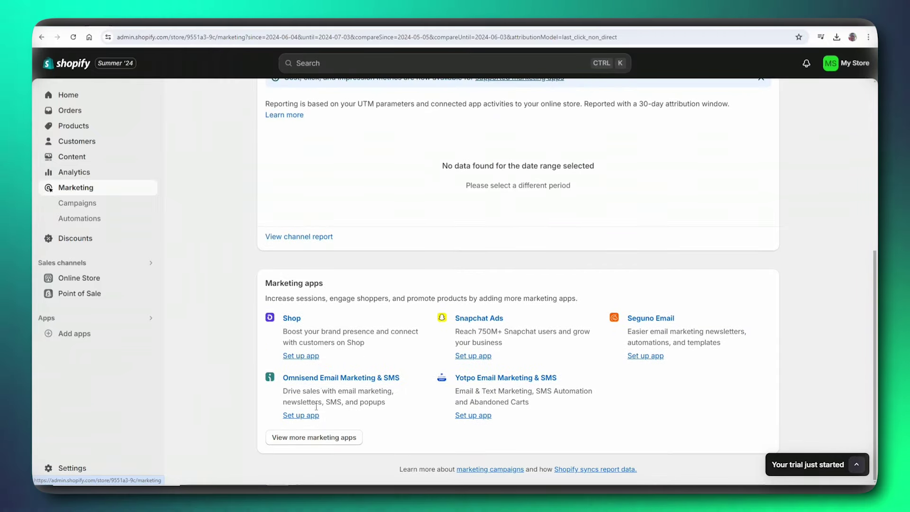
- Open the 'Works with Shopify Marketing' collection and browse its 17 apps, like TikTok and Klaviyo
left_click(310, 438)
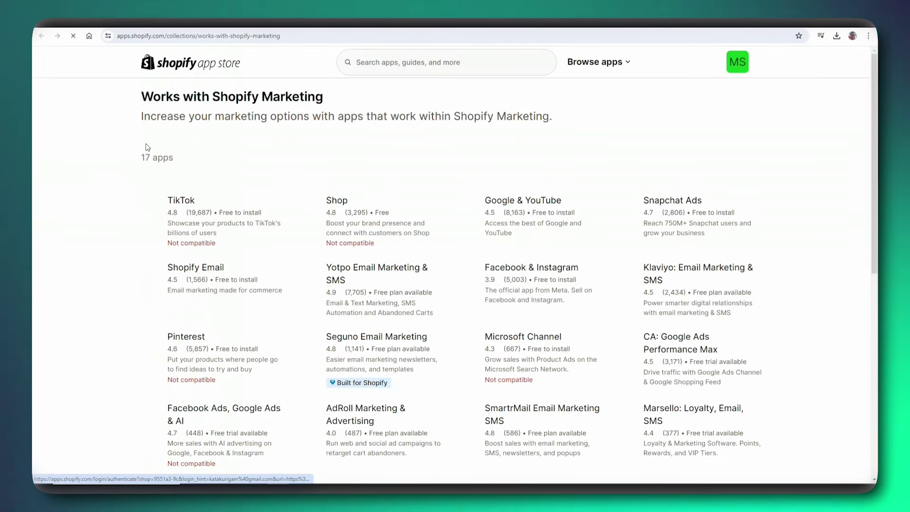
scroll(148, 106, "down", 3)
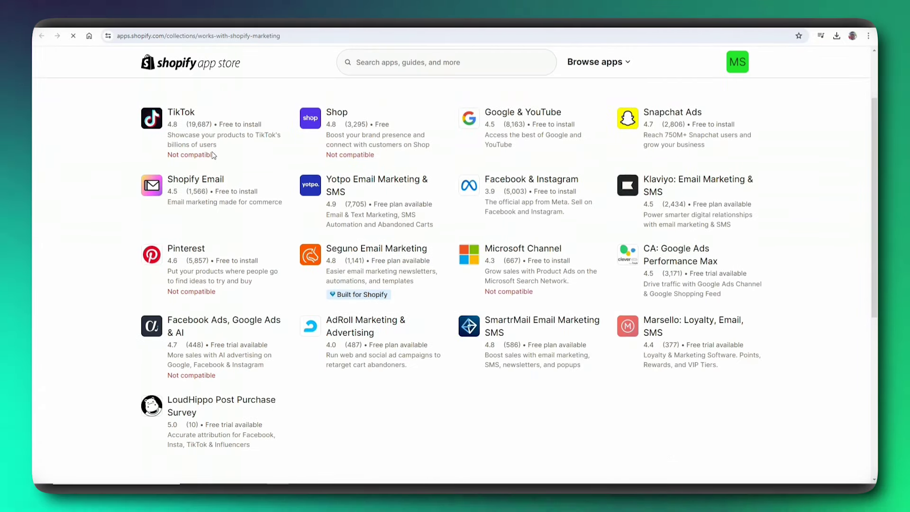
scroll(346, 100, "up", 2)
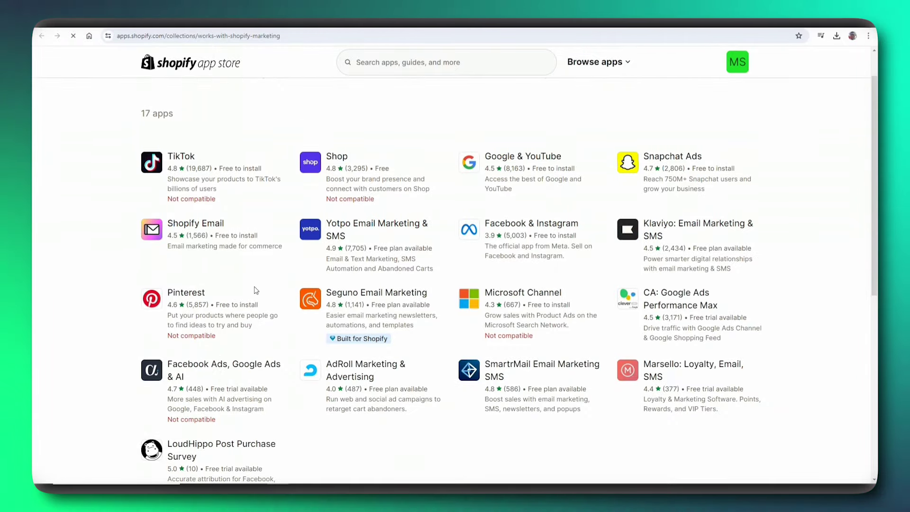
scroll(247, 359, "down", 1)
scroll(246, 358, "down", 2)
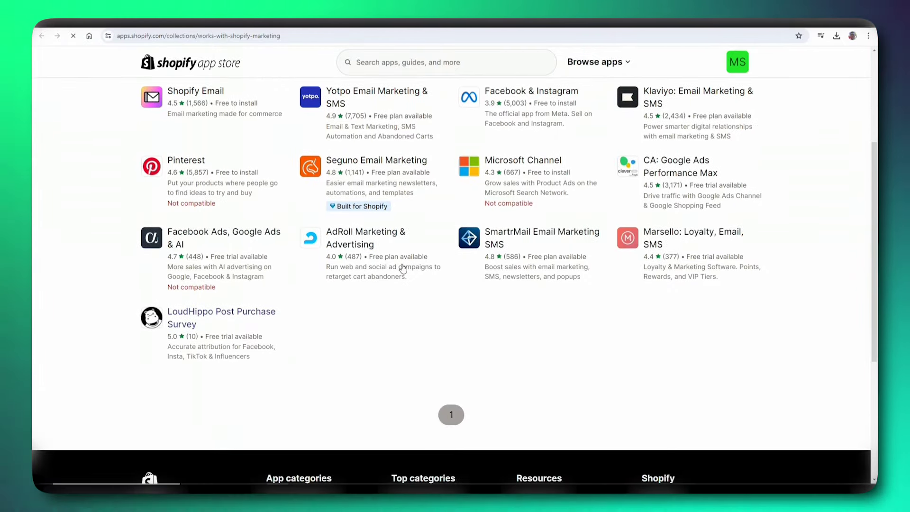
scroll(271, 290, "down", 1)
scroll(271, 290, "up", 1)
scroll(271, 290, "up", 4)
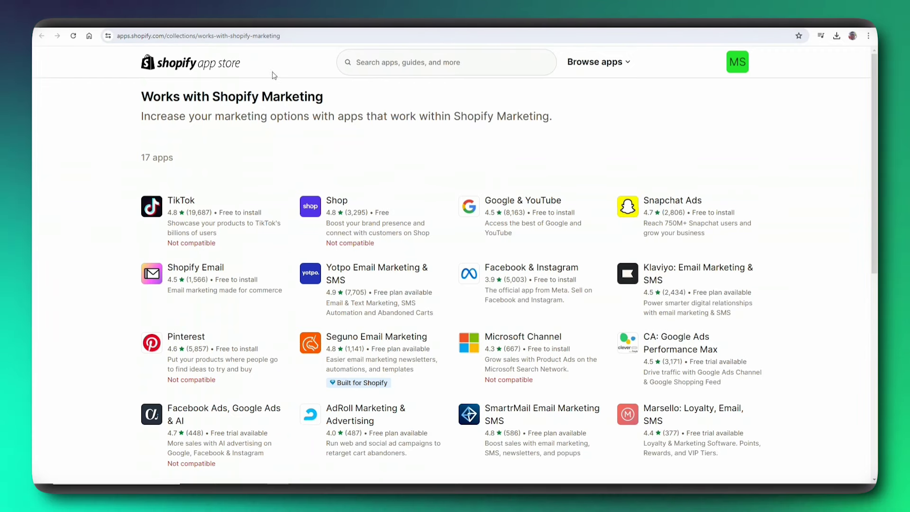
scroll(272, 174, "down", 1)
scroll(274, 163, "up", 1)
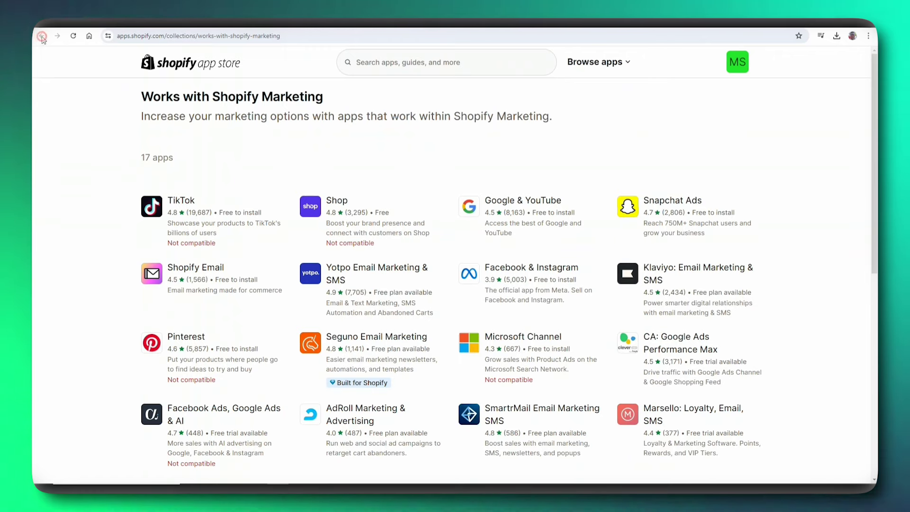
- Go back to Marketing, then to the Home dashboard with the setup guide at 1/7
left_click(41, 36)
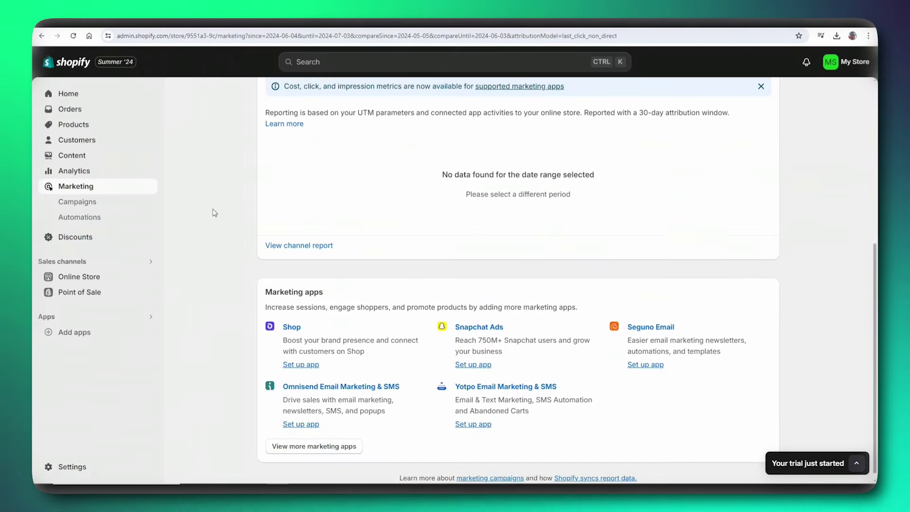
left_click(68, 93)
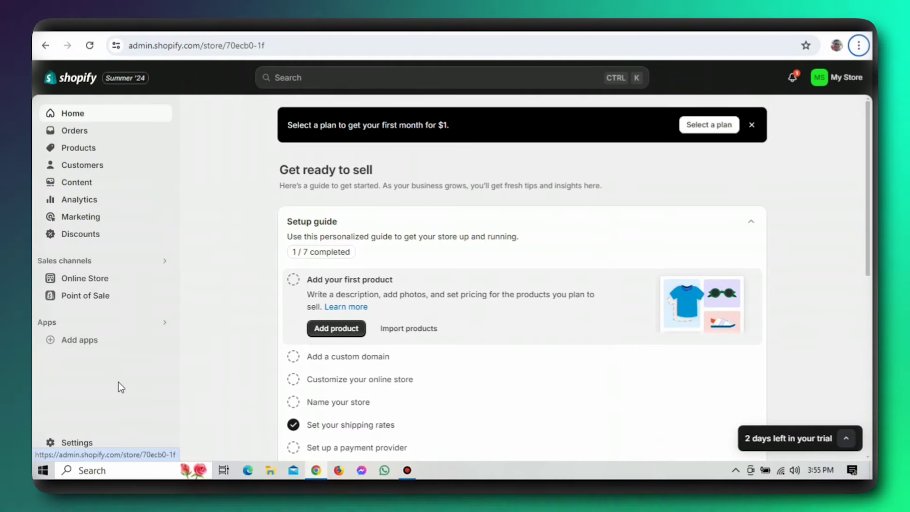
- Open the General settings showing store details, Nigerian Naira currency and metric units
left_click(78, 443)
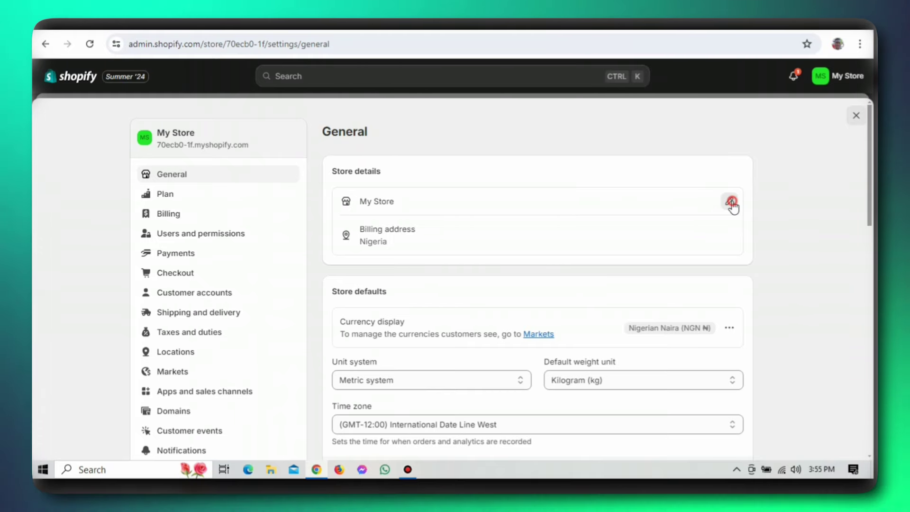
- Rename the store to 'Peter's Chair Store', enter the store phone number, and save
left_click(731, 201)
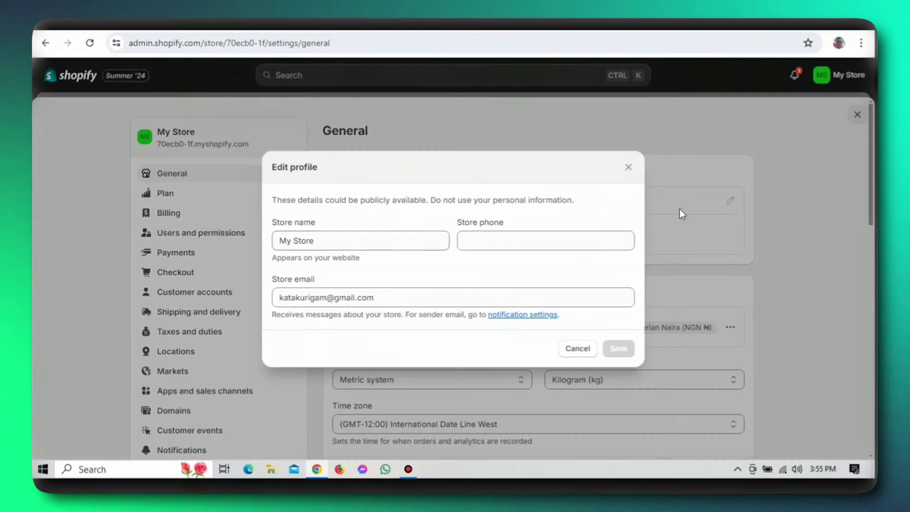
left_click(294, 240)
key("BackSpace")
key("BackSpace")
key("BackSpace")
type("Peter's Cha")
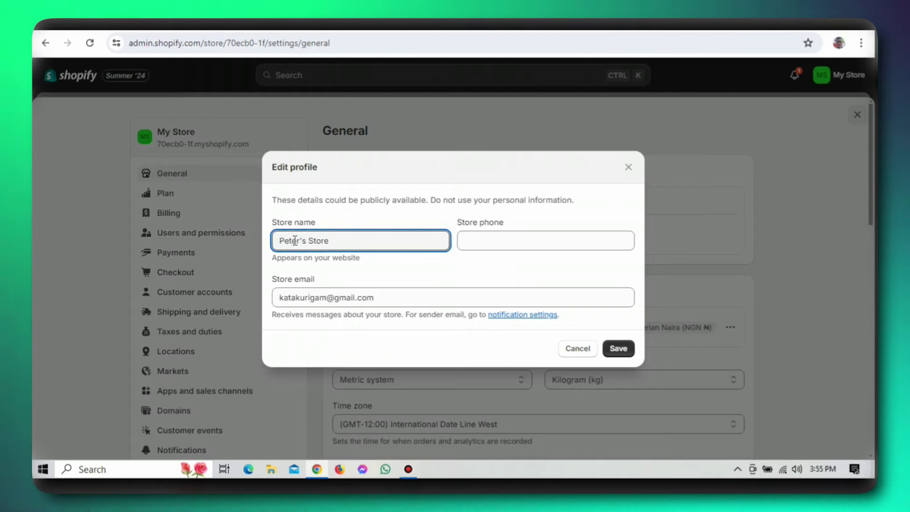
type("ir")
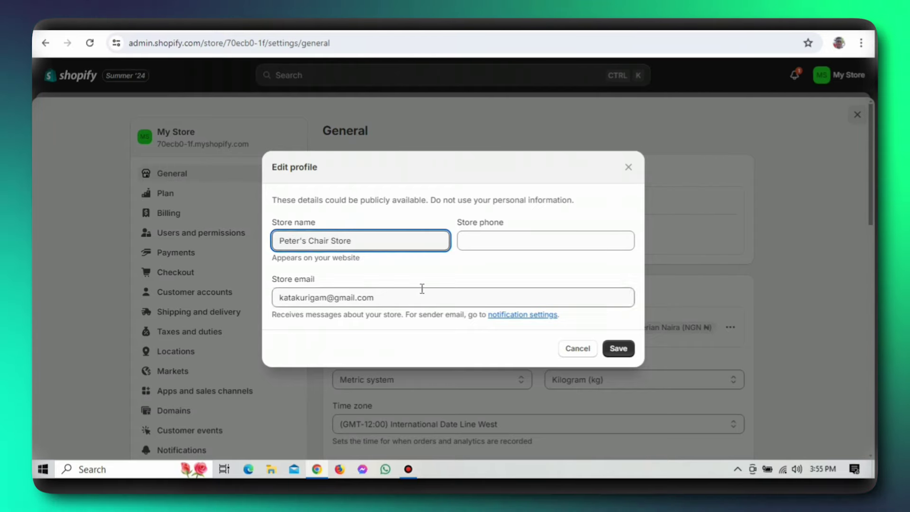
left_click(474, 241)
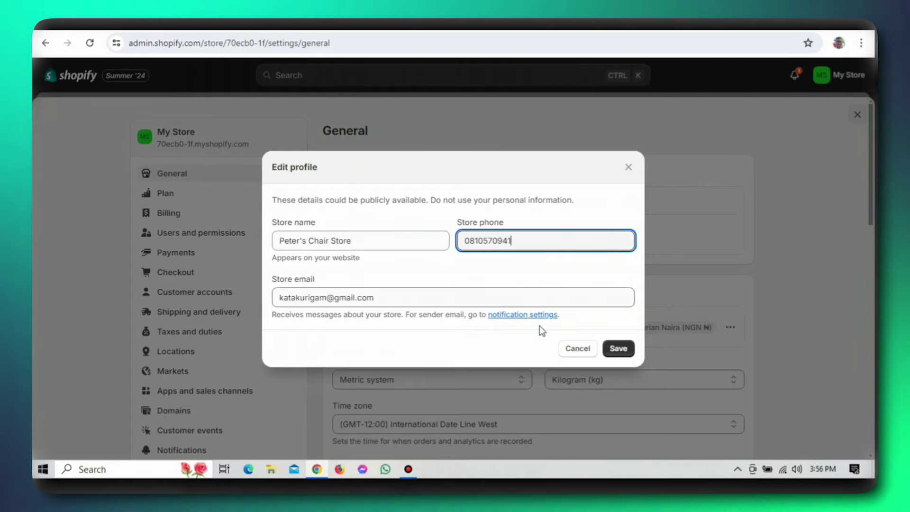
left_click(617, 350)
scroll(733, 356, "down", 2)
scroll(733, 354, "down", 1)
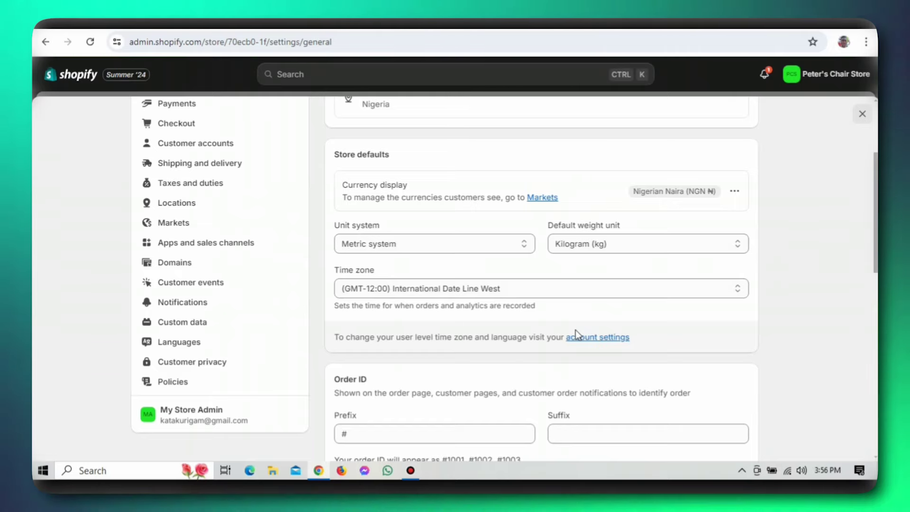
scroll(575, 329, "down", 4)
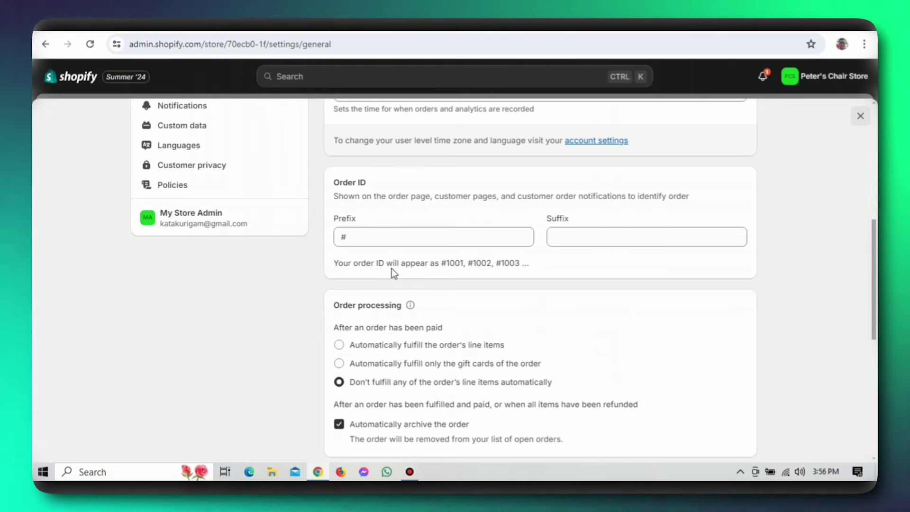
- Give order IDs prefix #pet and suffix 223, so they read #pet1001223, and save
left_click(377, 238)
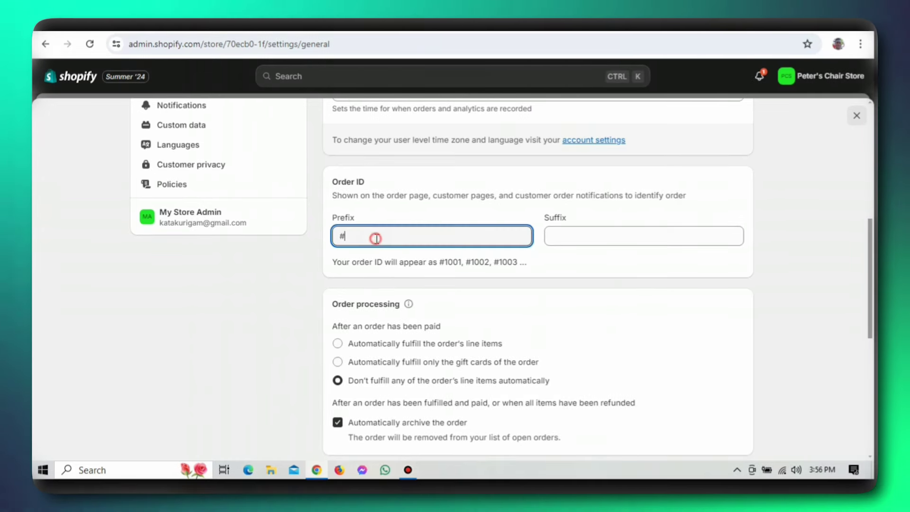
type("pet")
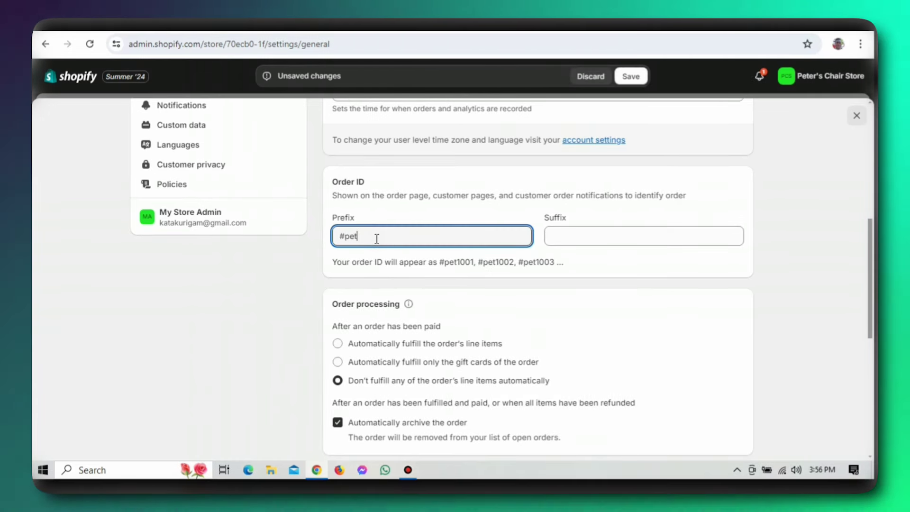
left_click(565, 239)
type("223")
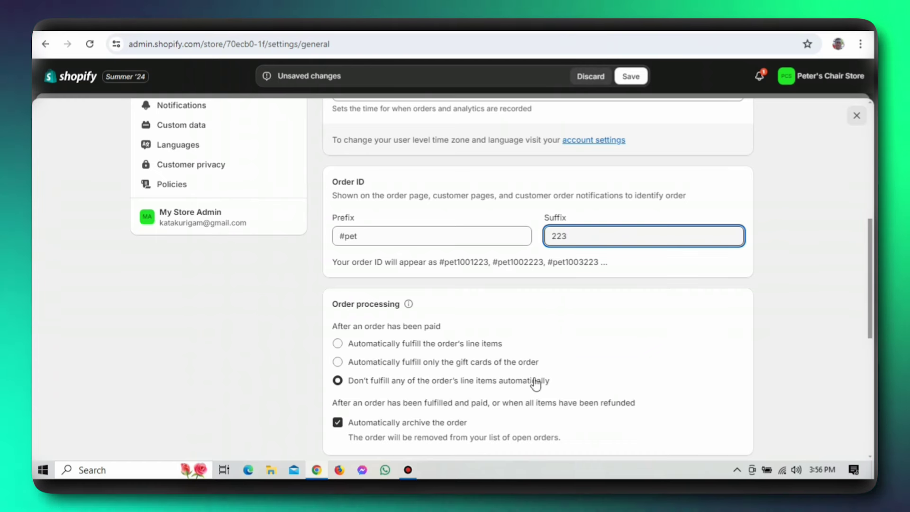
left_click(566, 300)
scroll(566, 301, "down", 1)
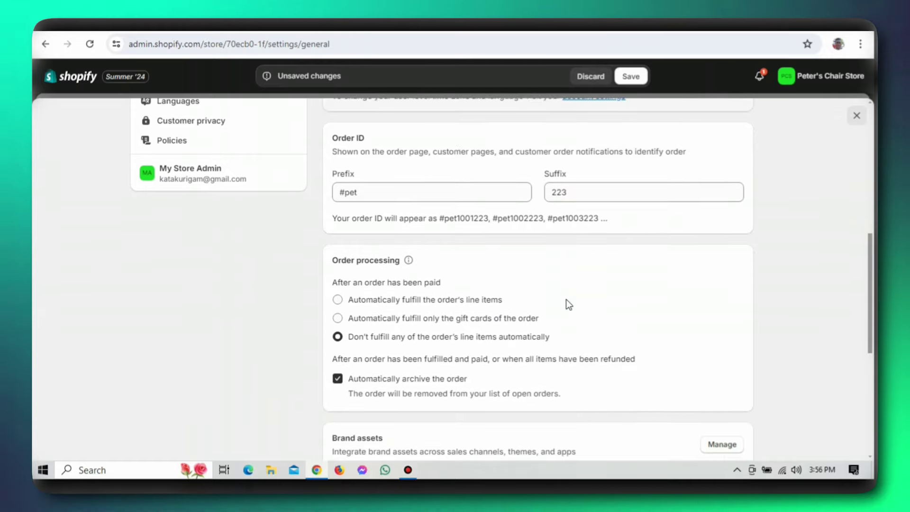
scroll(565, 299, "down", 2)
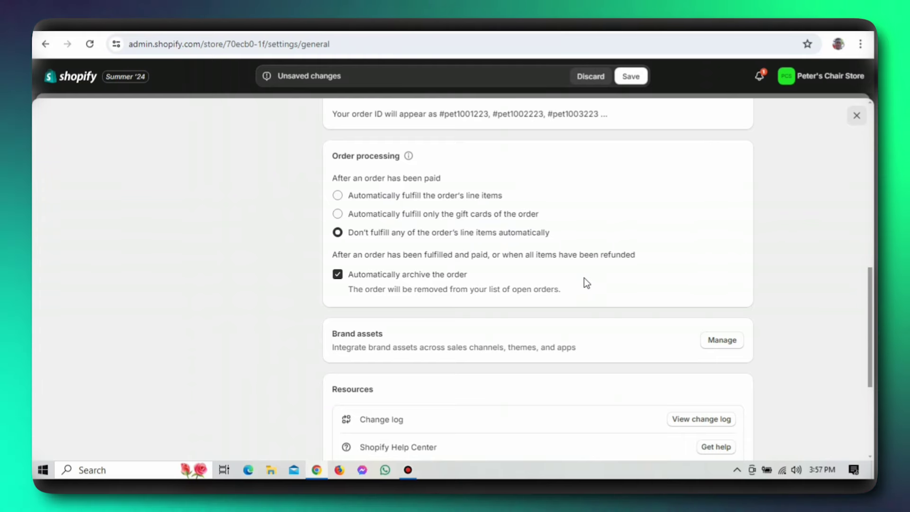
scroll(542, 336, "down", 3)
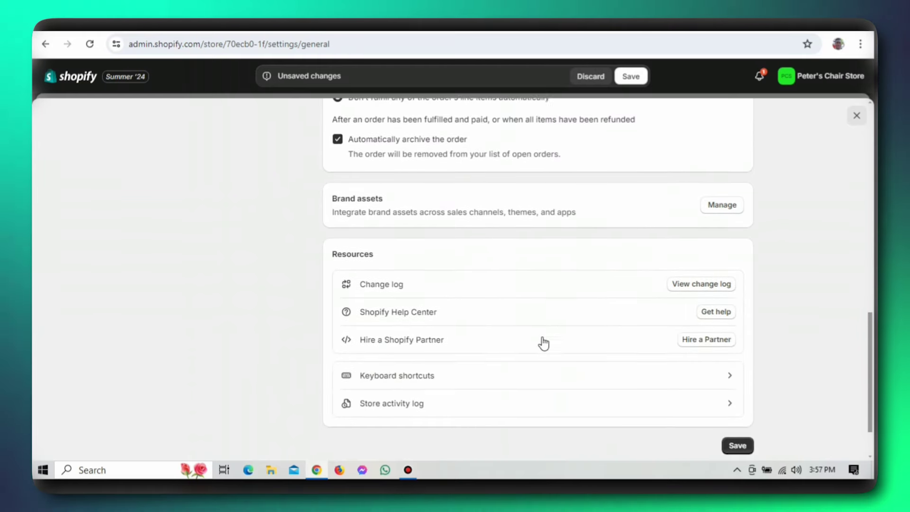
scroll(543, 341, "down", 2)
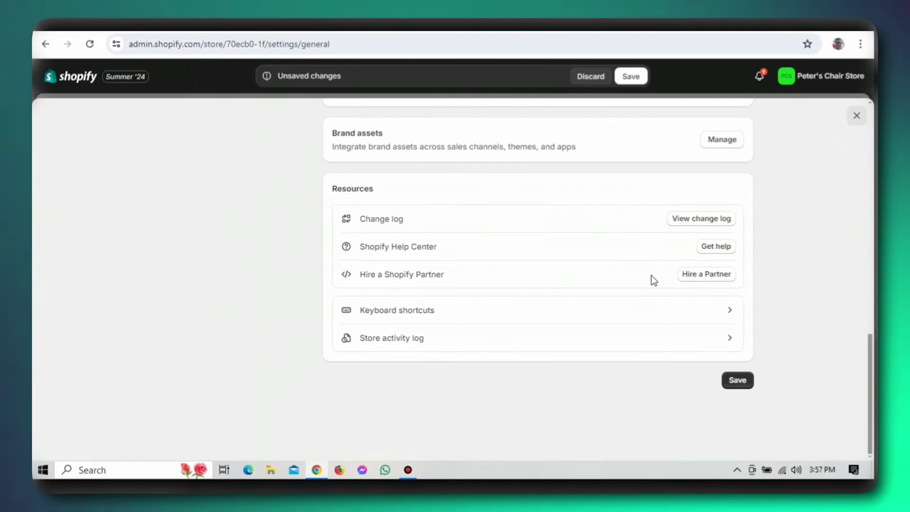
left_click(737, 383)
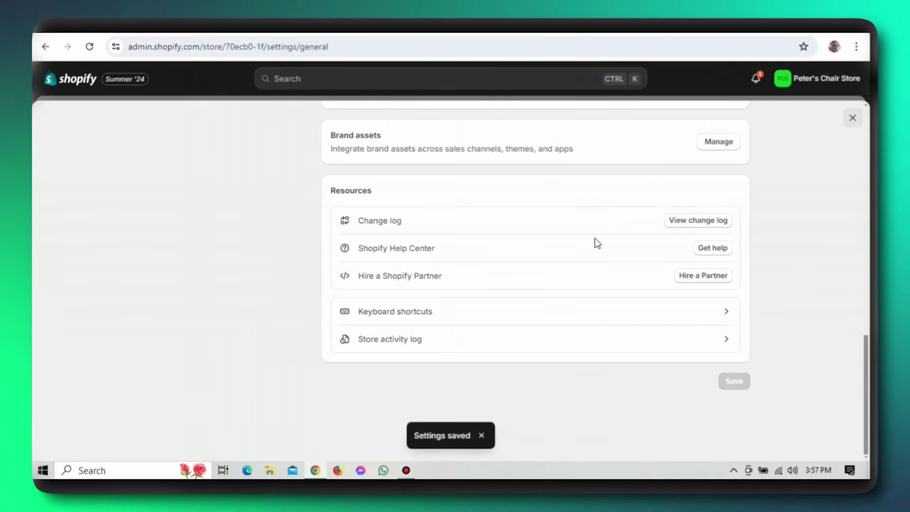
scroll(619, 140, "up", 3)
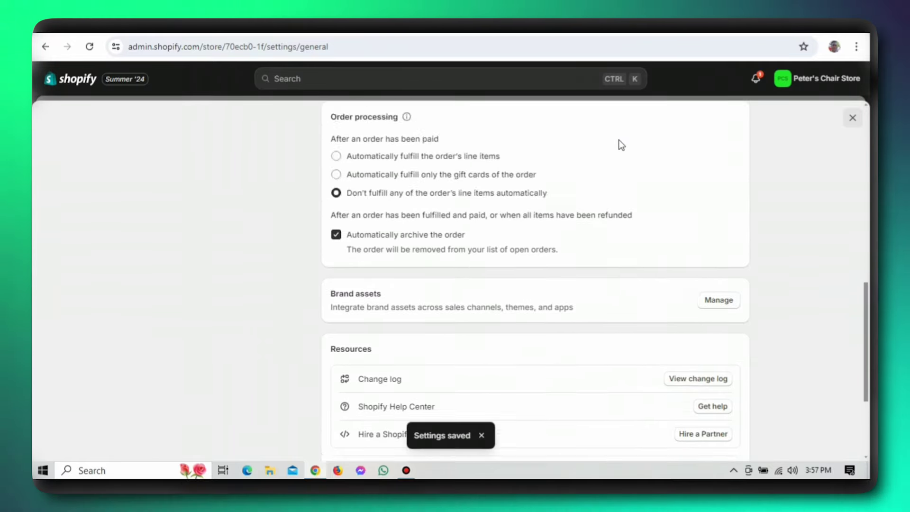
scroll(621, 144, "up", 6)
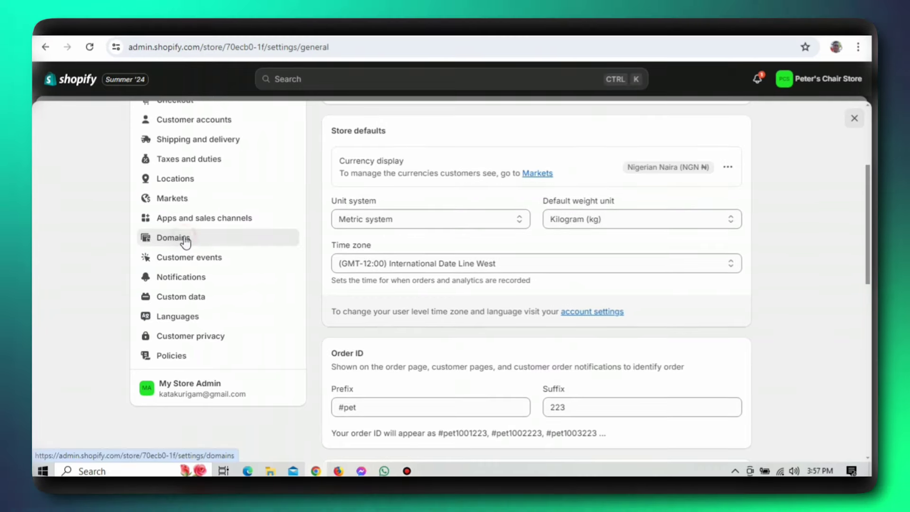
- Open Domains settings and go to Buy new domain, where mystore.com is unavailable
left_click(185, 240)
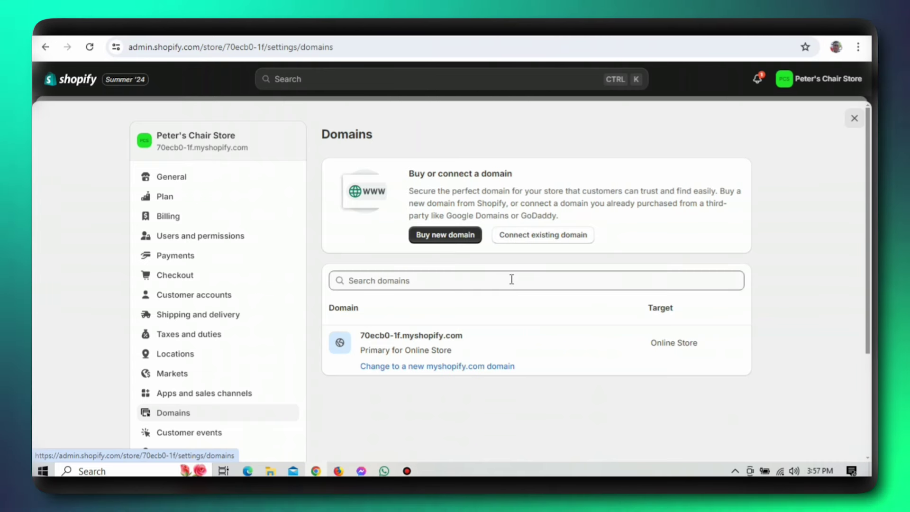
left_click(460, 236)
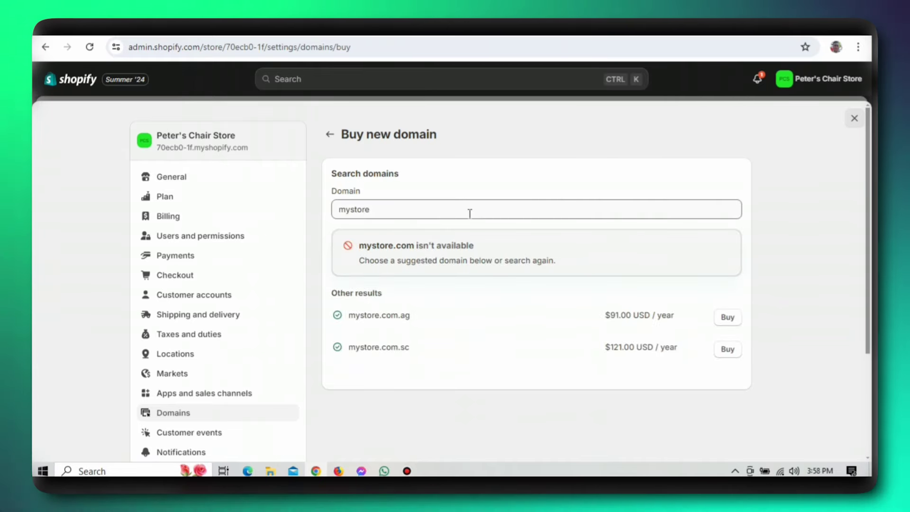
- Search domains for 'Peter's Chair Store', finding peterschairstore.com available at $15.00 USD/year
left_click(451, 211)
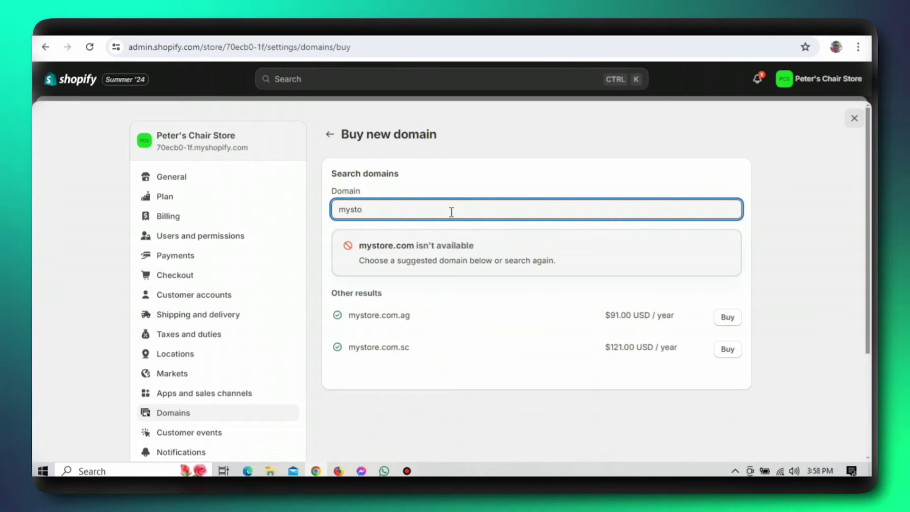
key("BackSpace")
key("BackSpace")
key("BackSpace")
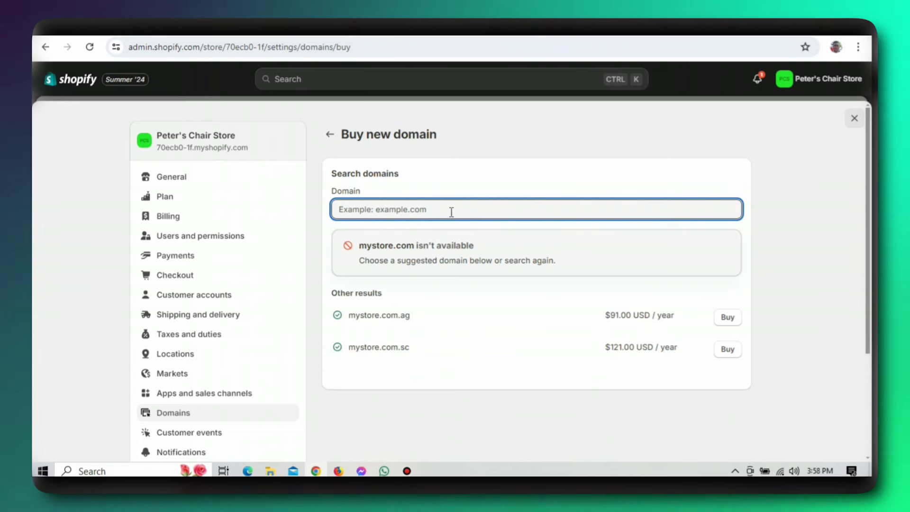
type("Peter")
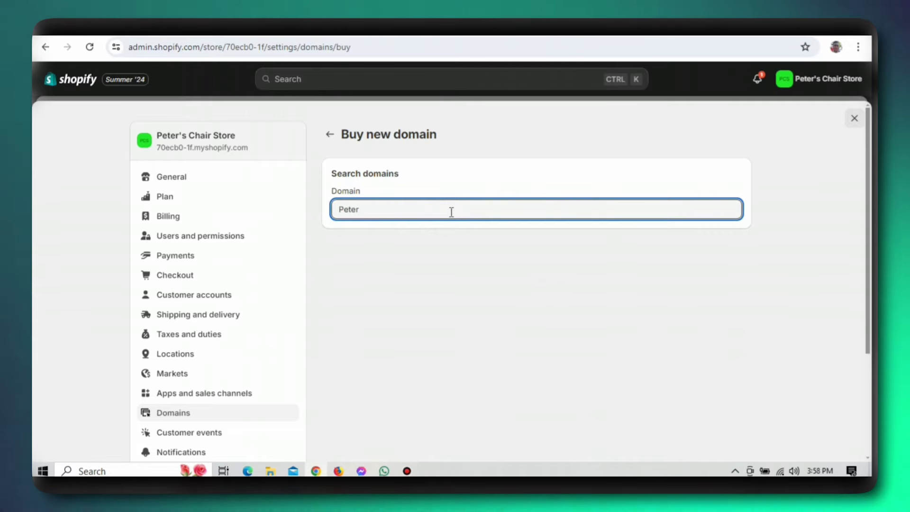
type("'s Cha")
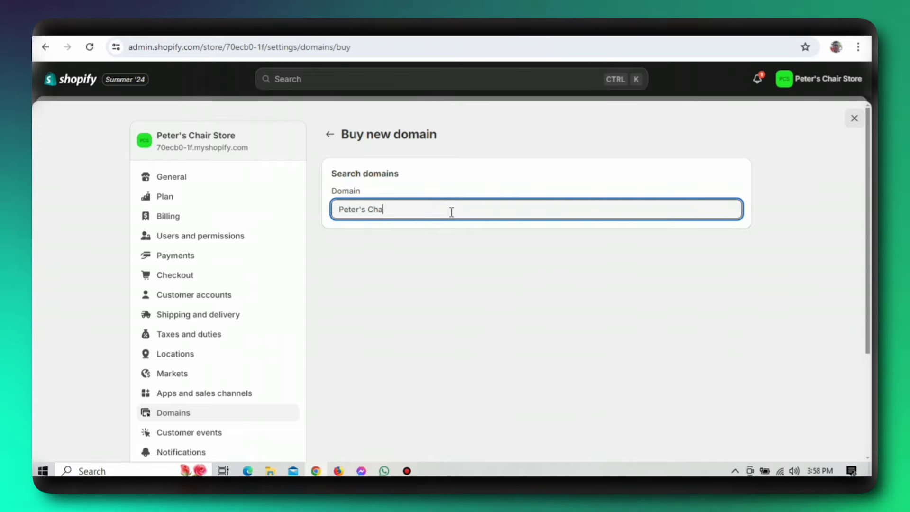
type("ir Store")
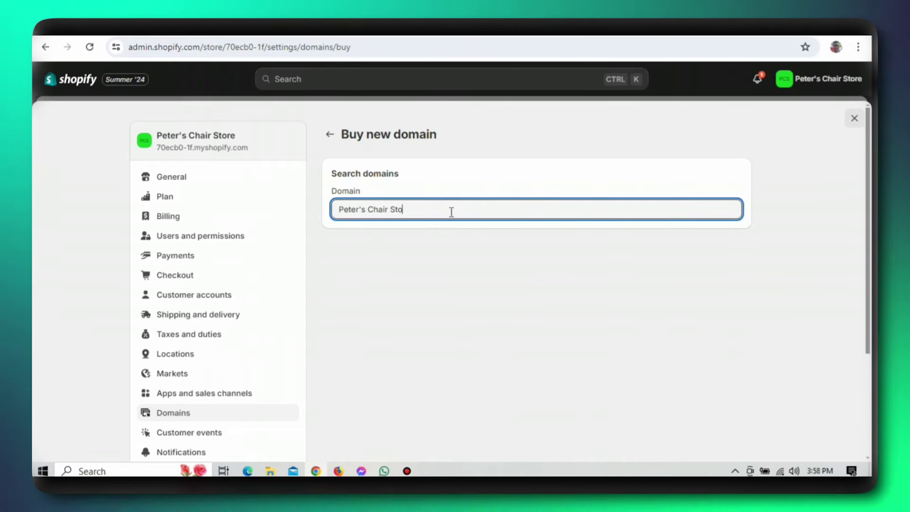
scroll(622, 268, "down", 2)
scroll(548, 359, "down", 8)
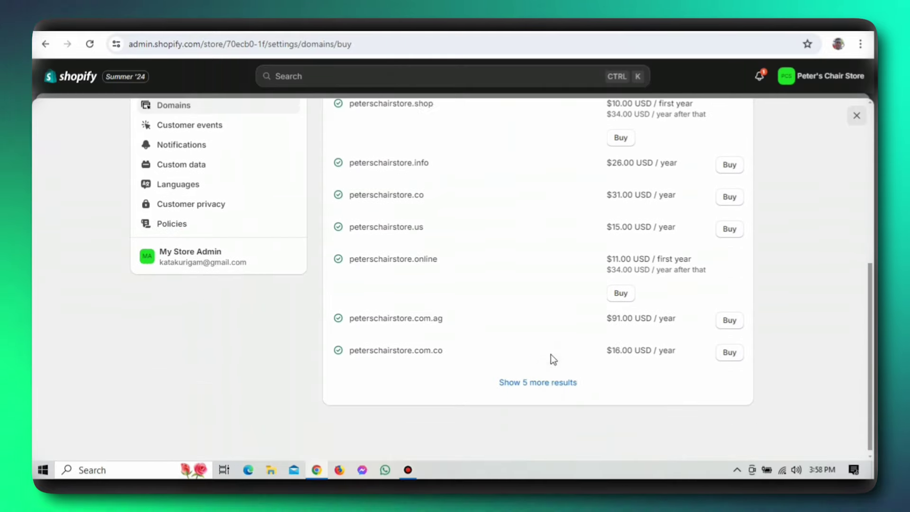
scroll(548, 380, "up", 10)
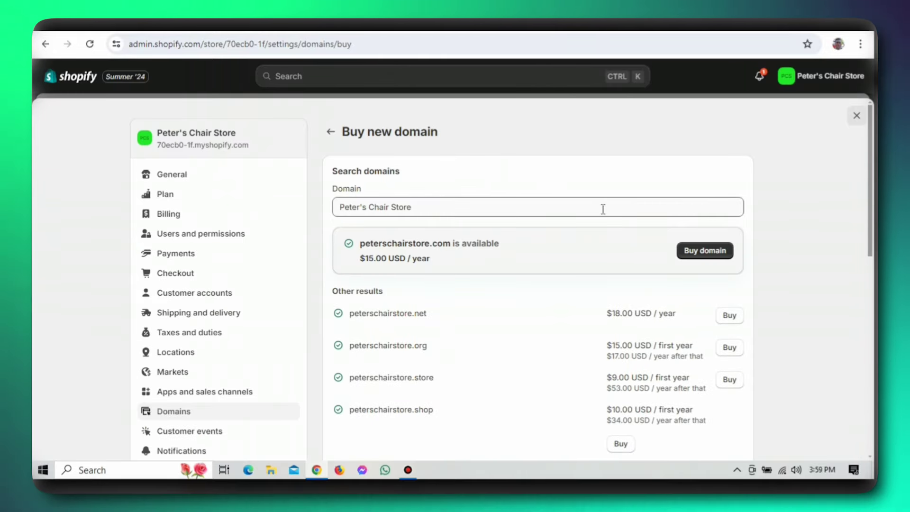
- Try buying peterschairstore.com and review the confirm page's payment-method warning and contact form
left_click(704, 250)
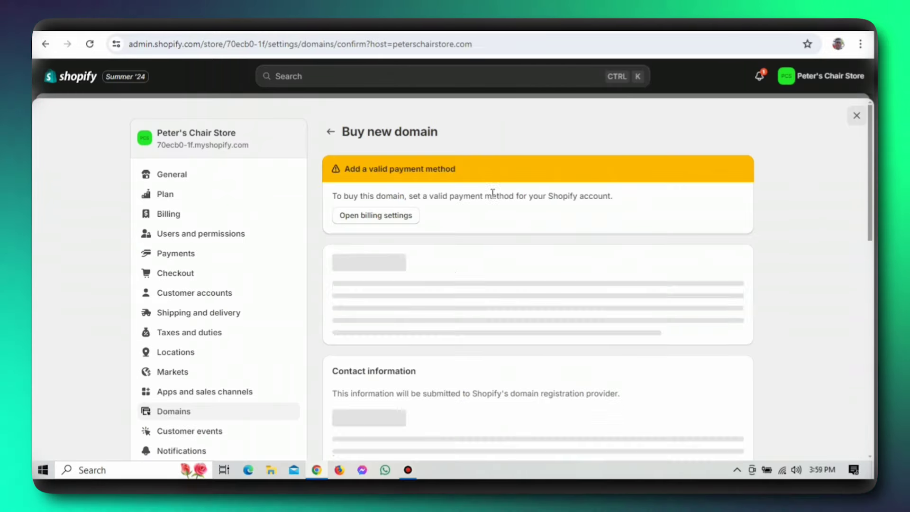
scroll(508, 223, "down", 10)
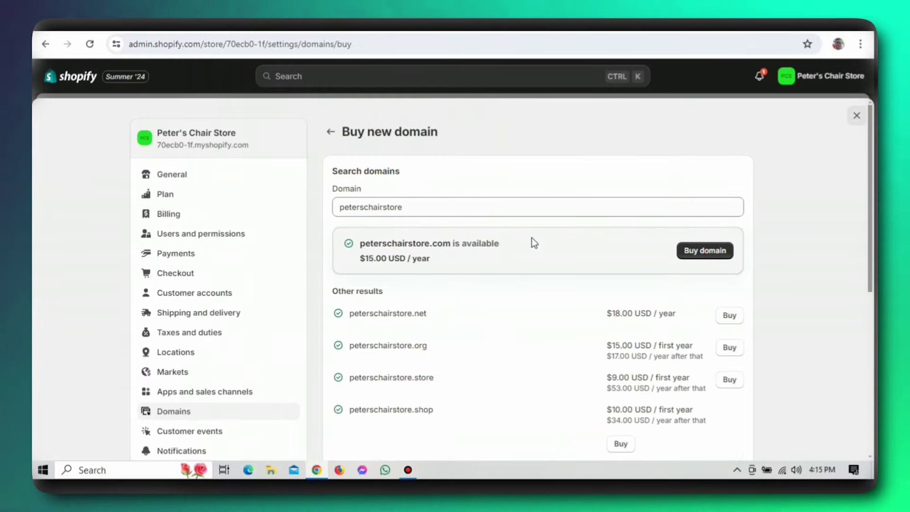
left_click(704, 250)
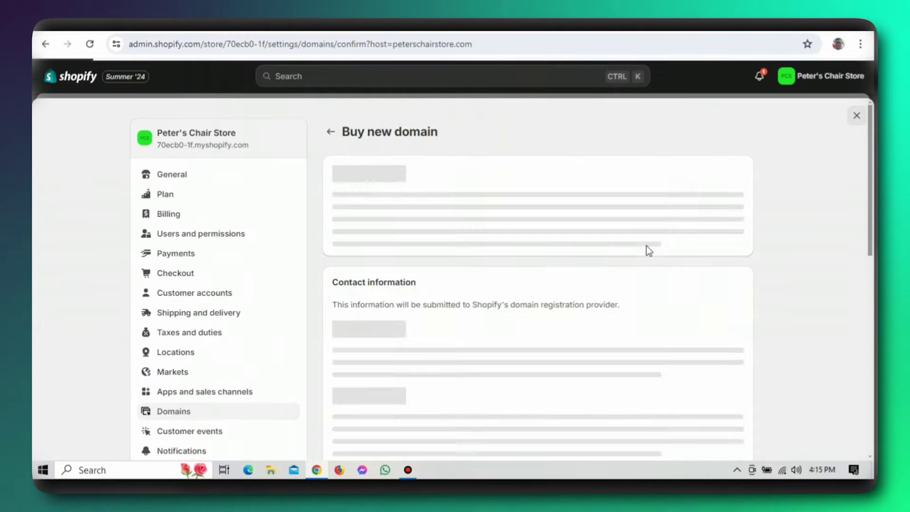
scroll(491, 282, "down", 15)
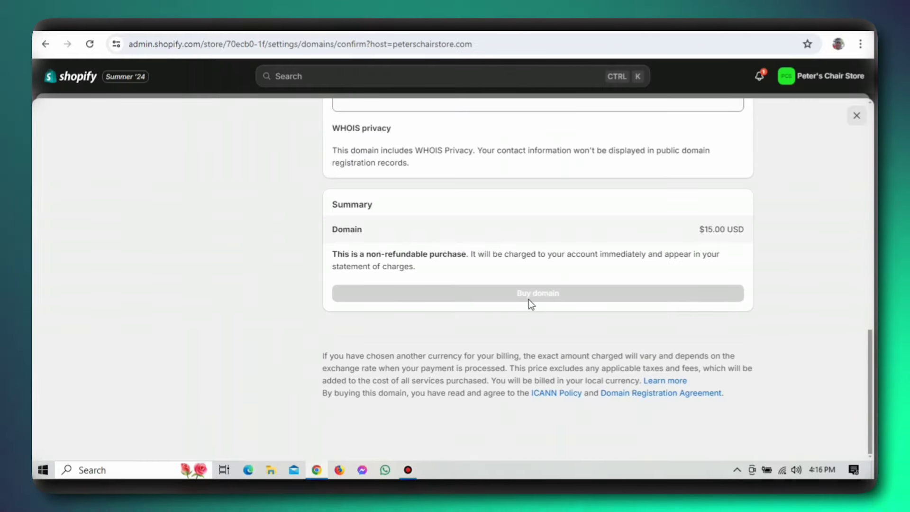
scroll(549, 286, "up", 11)
scroll(445, 248, "down", 3)
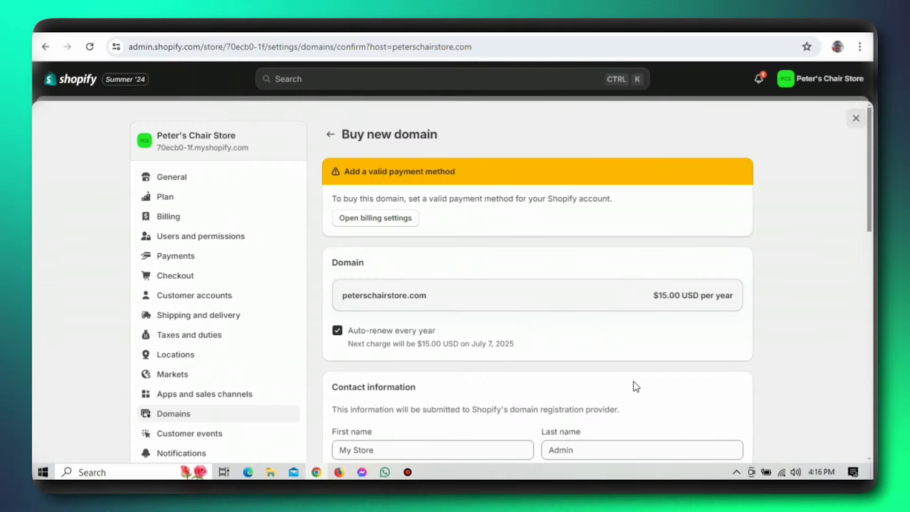
scroll(635, 385, "down", 1)
scroll(635, 384, "down", 5)
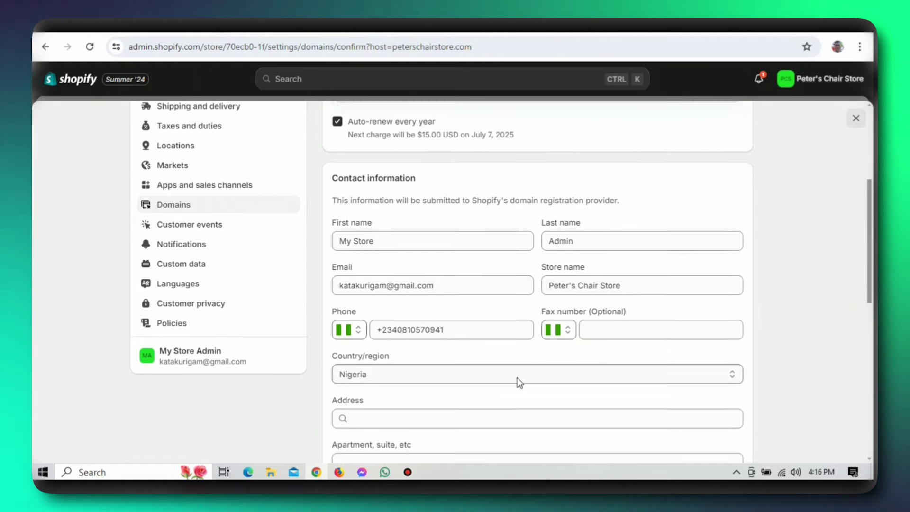
scroll(517, 377, "down", 4)
scroll(518, 377, "down", 2)
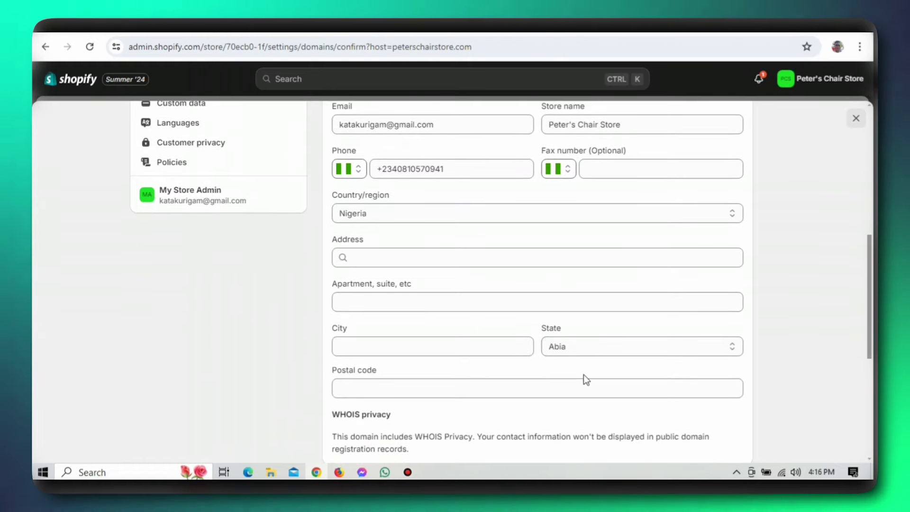
scroll(537, 321, "up", 9)
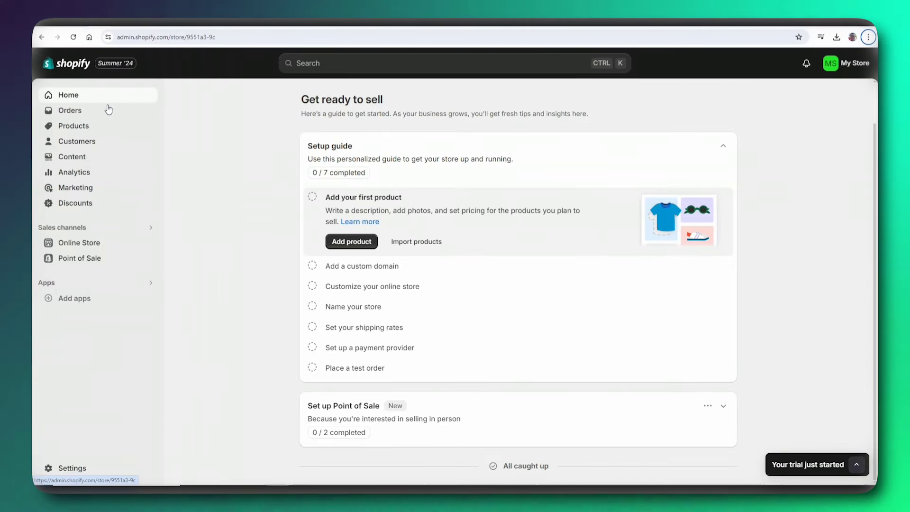
- Open the Products list and start a new, blank product
left_click(87, 131)
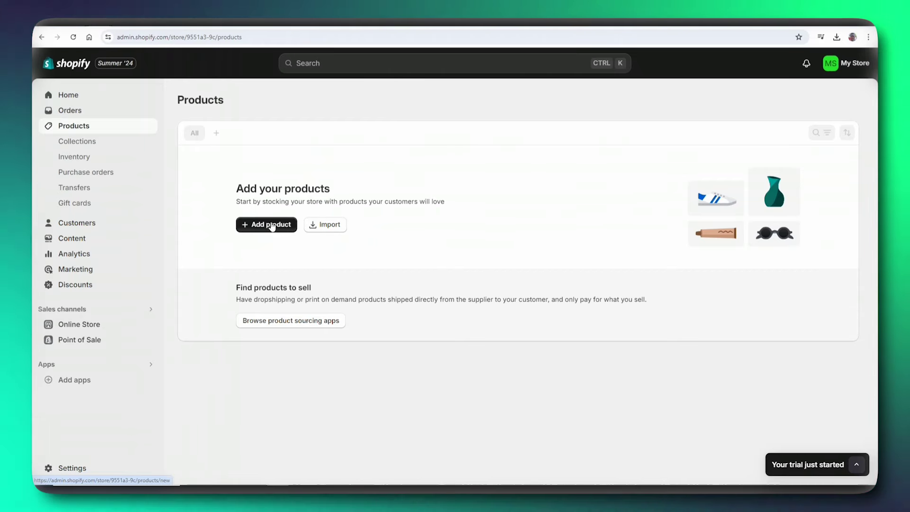
left_click(272, 226)
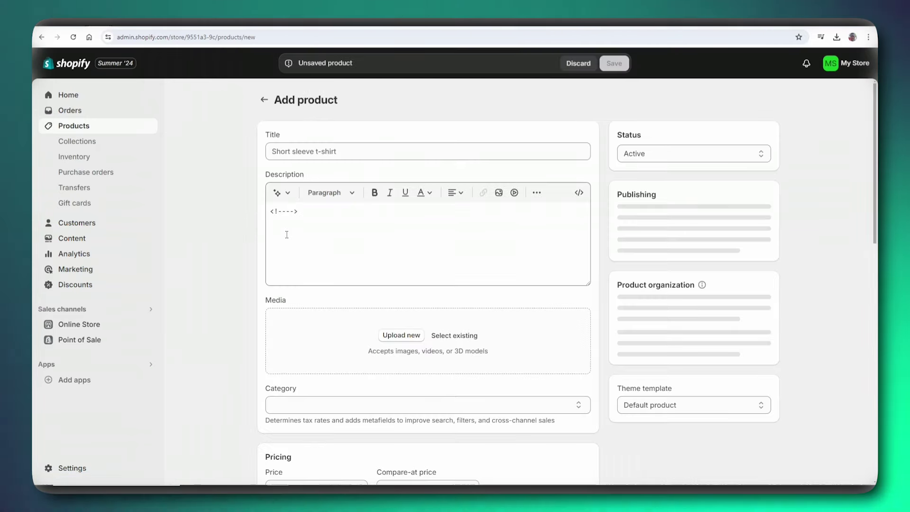
- Title the new product 'Wooden Chair'
left_click(310, 153)
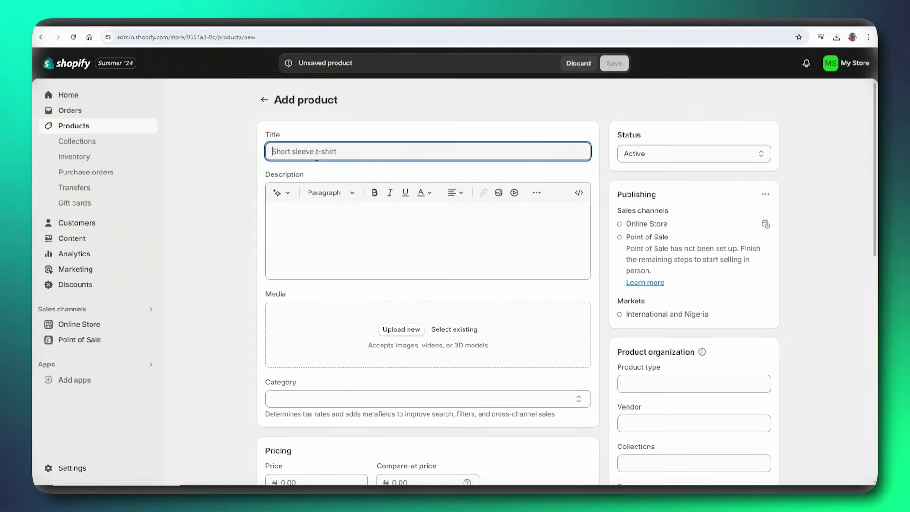
type("Woode")
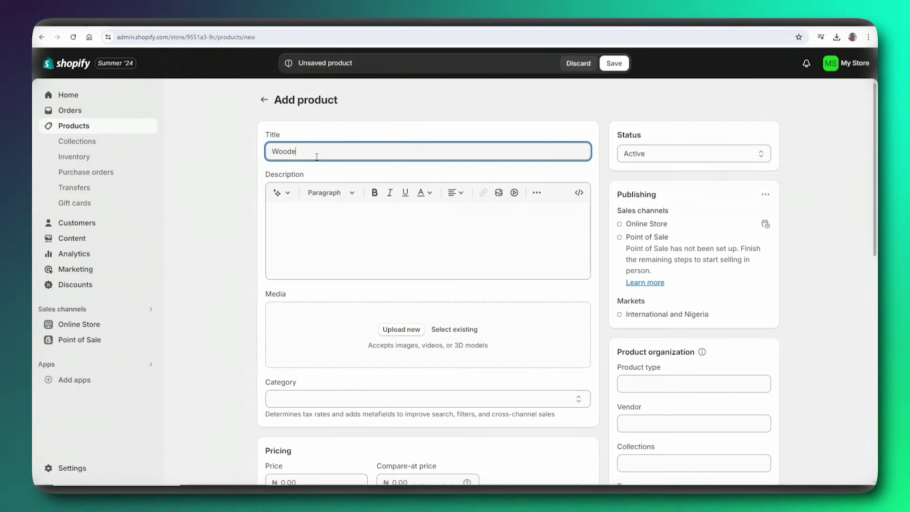
type("n Cha")
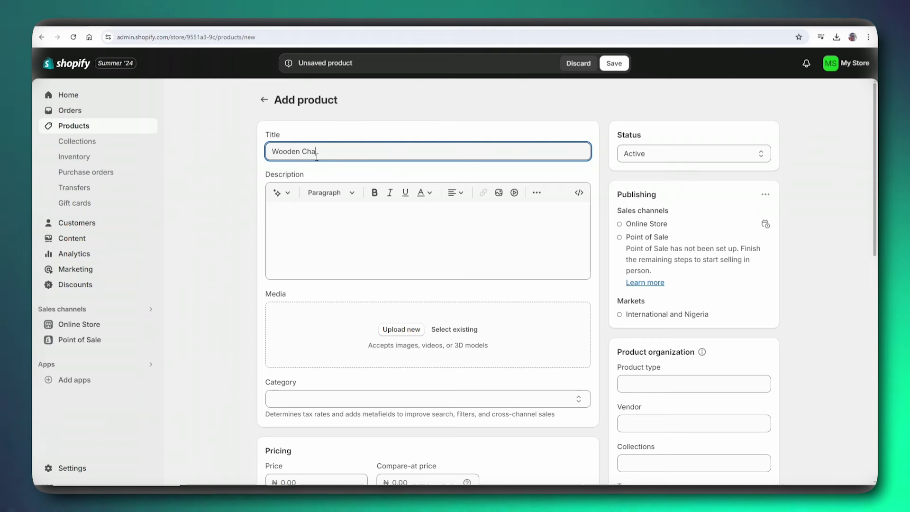
type("ir")
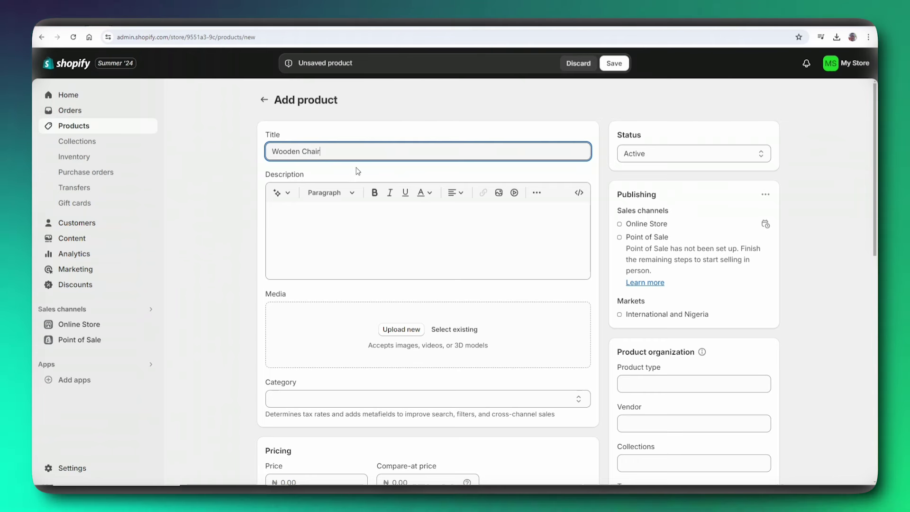
left_click(280, 206)
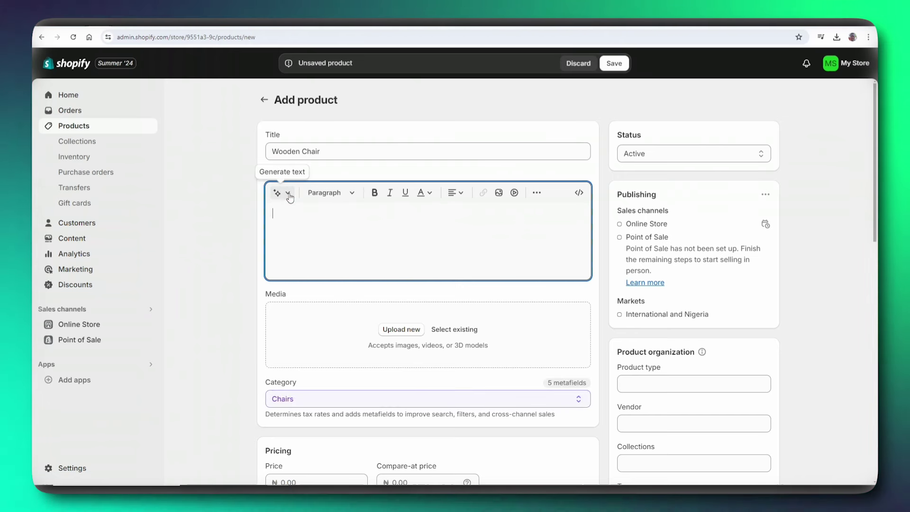
- Generate an AI description from the keywords 'Wooden Chairs' and keep it
left_click(283, 193)
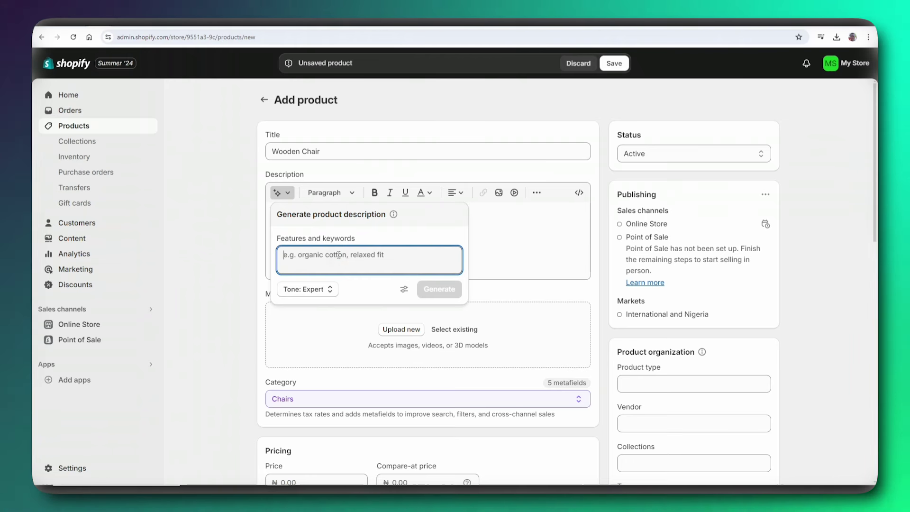
type("Woode")
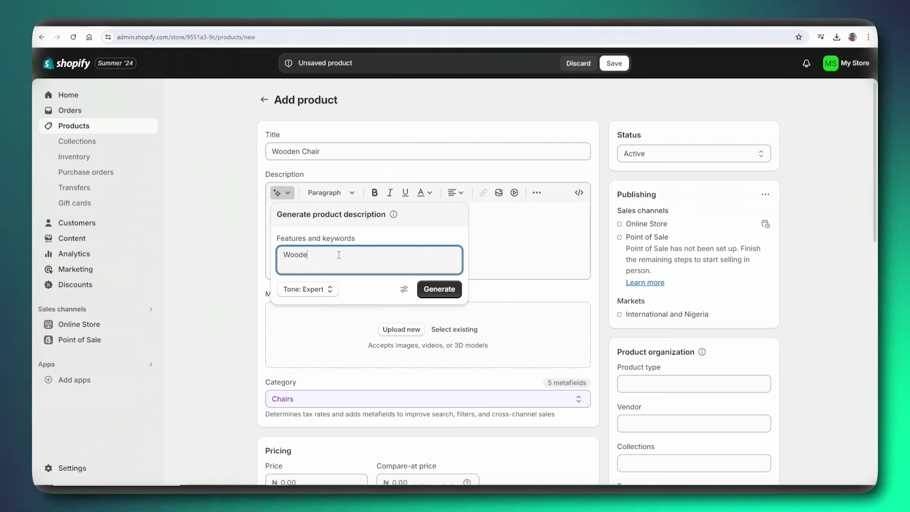
type("n Cha")
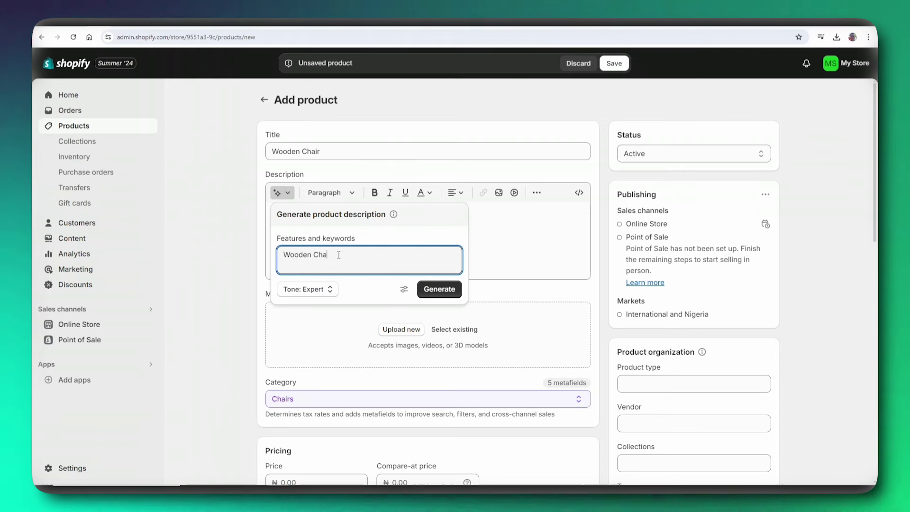
type("irs")
key("Return")
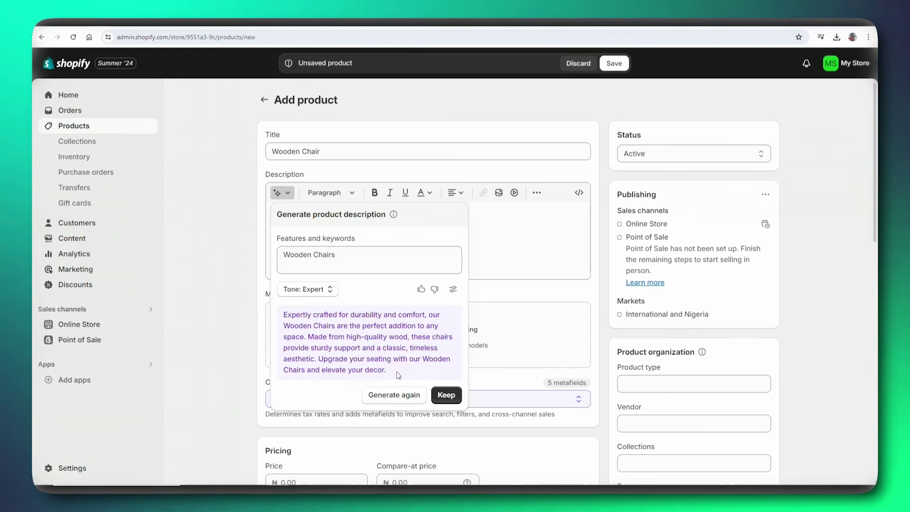
left_click(445, 395)
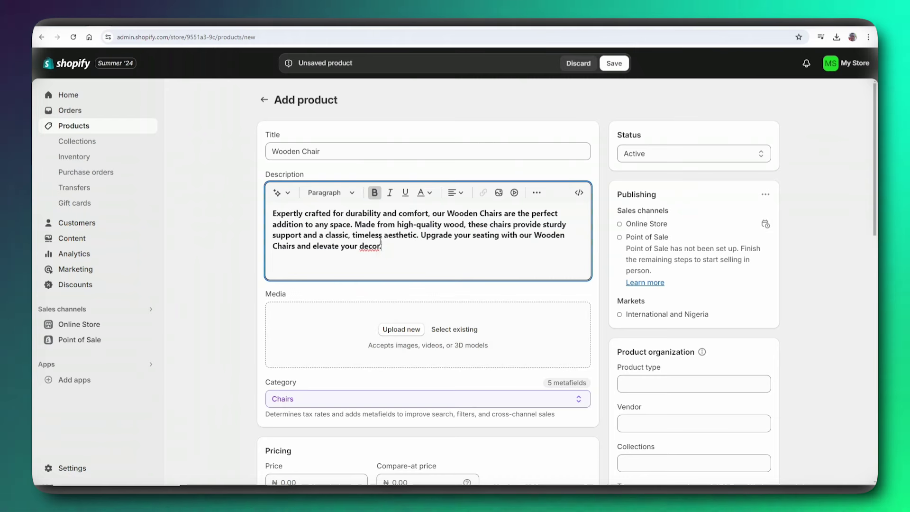
scroll(365, 310, "down", 2)
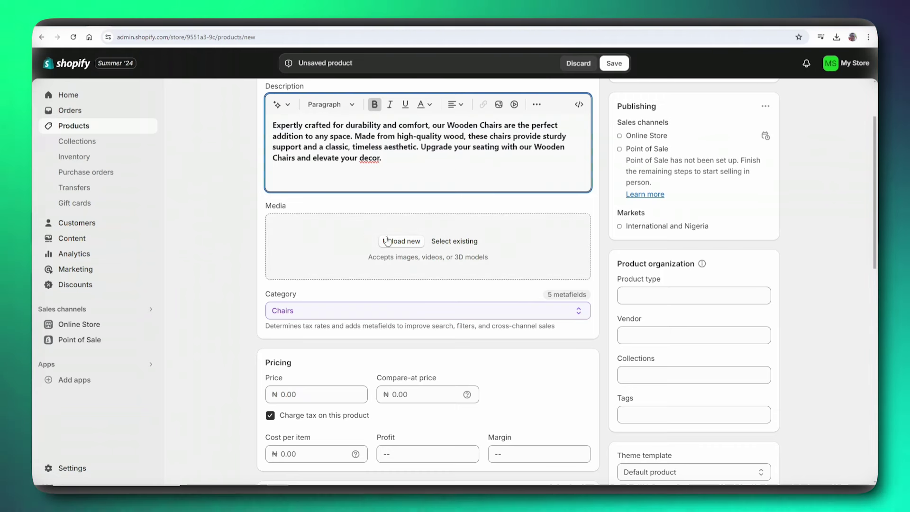
- Upload the Chair 3 image from the Downloads folder as product media
left_click(414, 241)
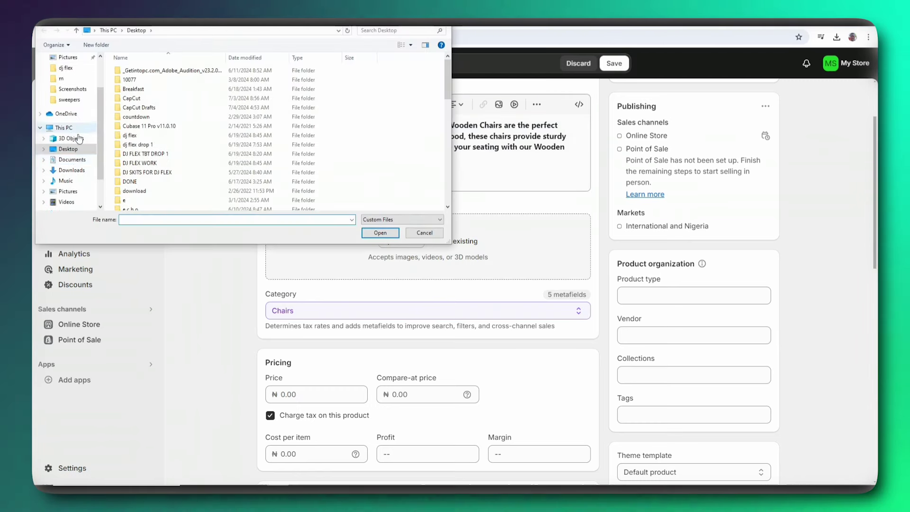
left_click(72, 170)
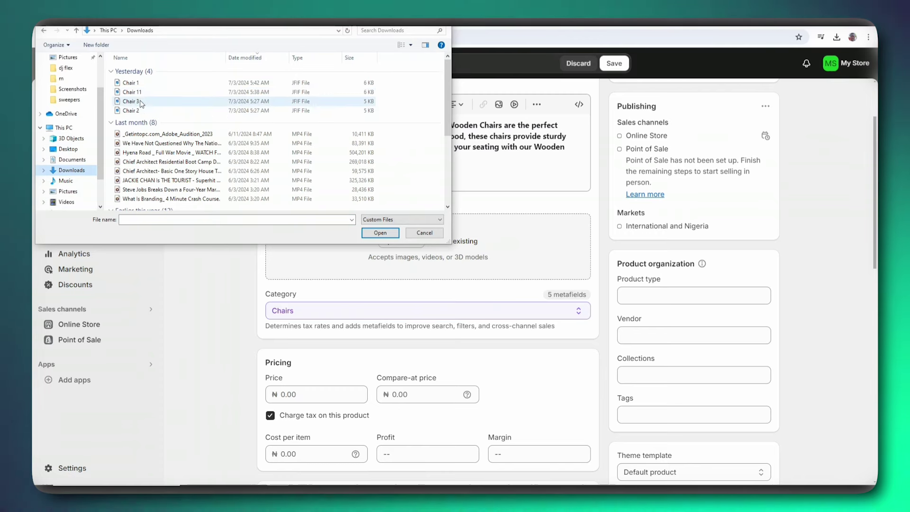
left_click(141, 102)
left_click(382, 234)
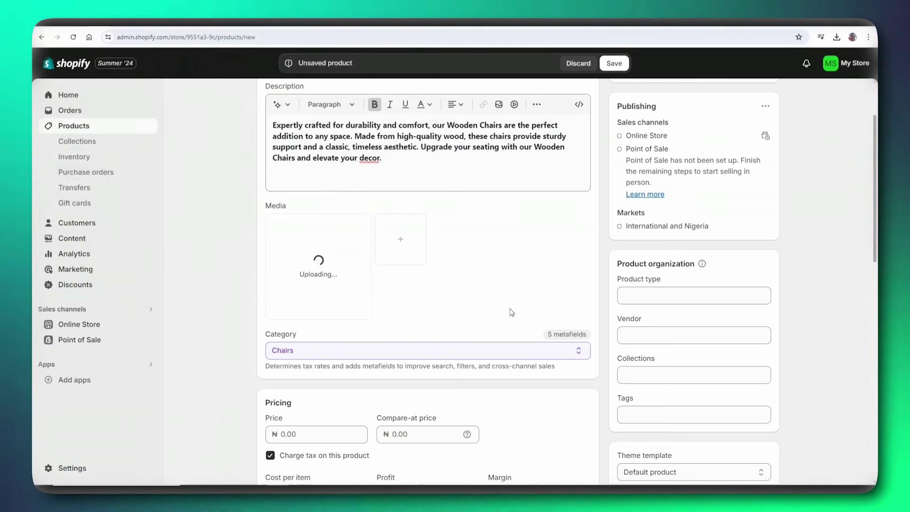
scroll(305, 290, "down", 5)
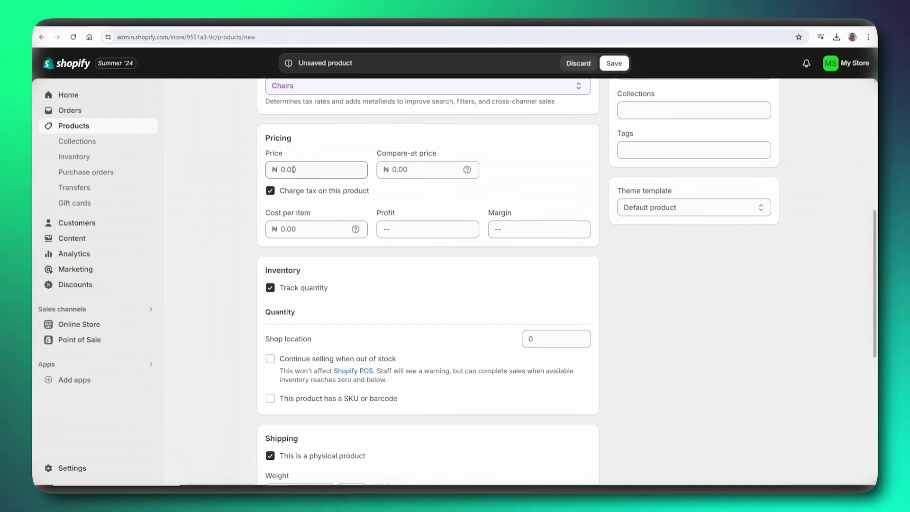
- Set the product's compare-at price to ₦1,700
left_click(390, 254)
scroll(390, 253, "up", 2)
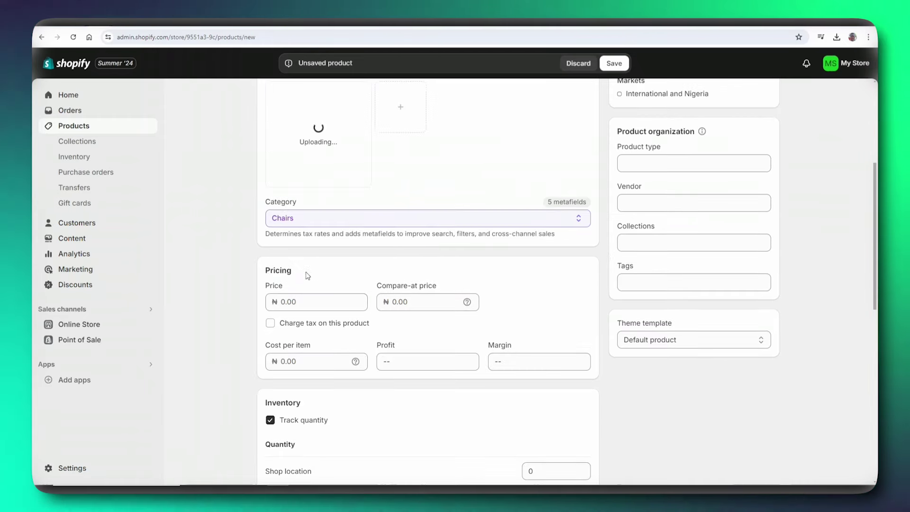
scroll(307, 275, "down", 3)
left_click(284, 169)
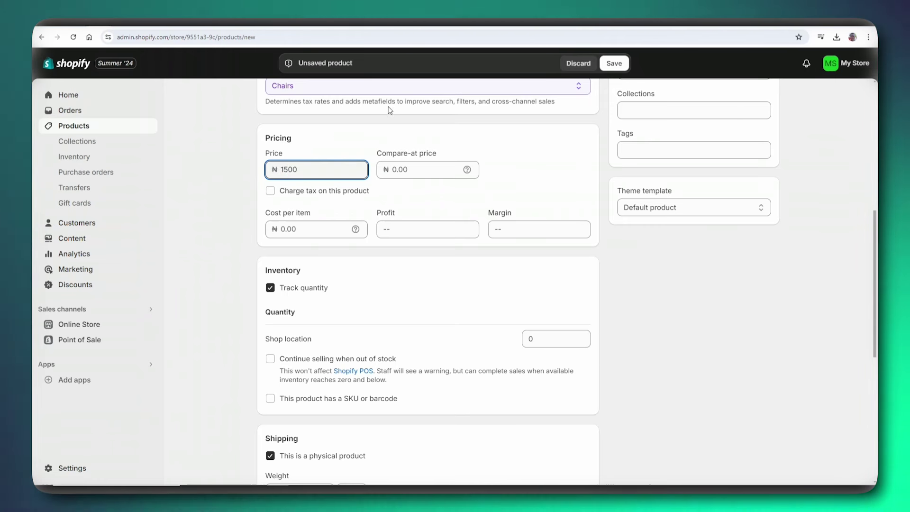
left_click(395, 170)
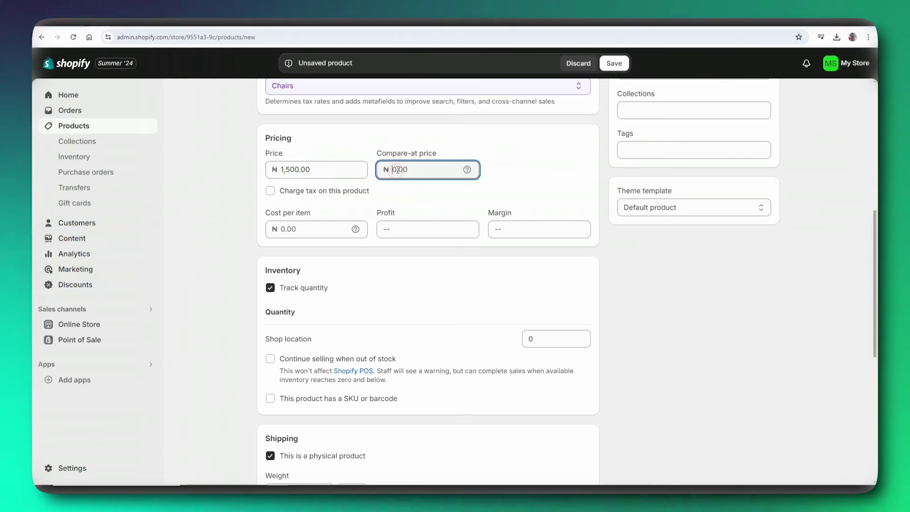
type("17")
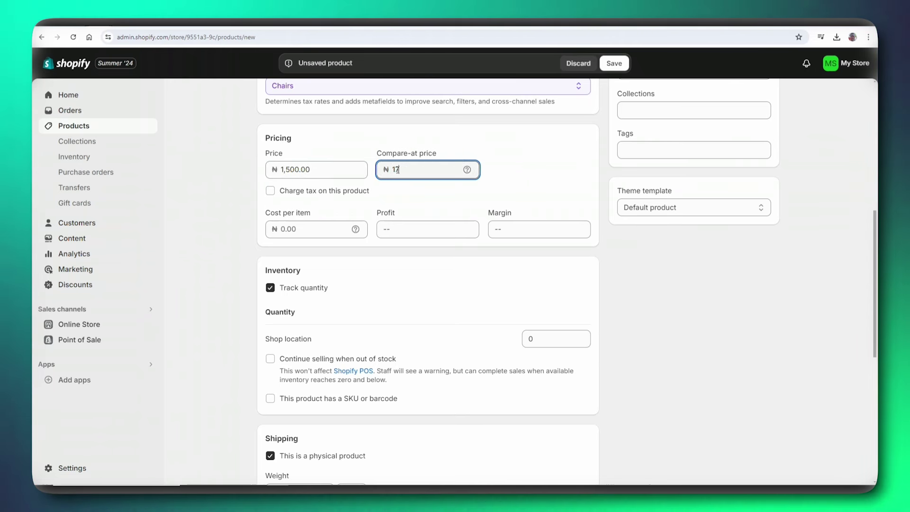
type("00")
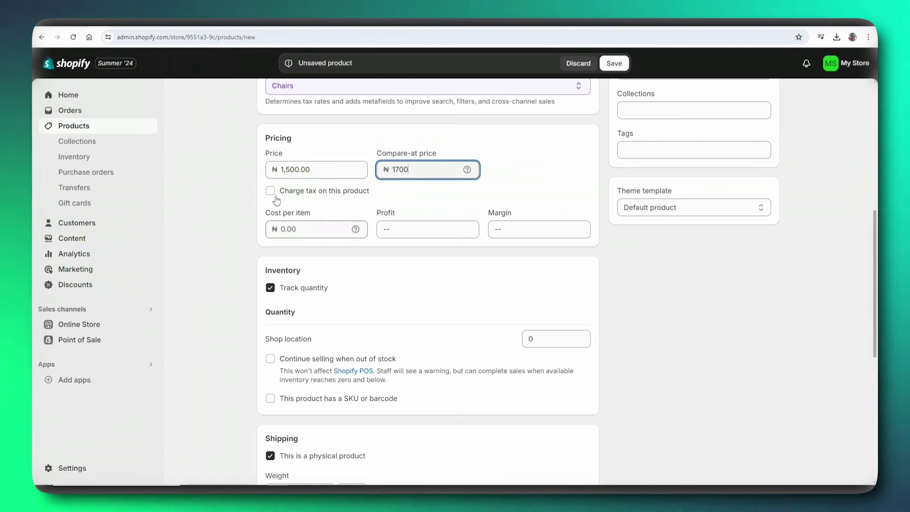
- Charge tax on the product and set cost per item to 1000, giving ₦500.00 profit
left_click(270, 190)
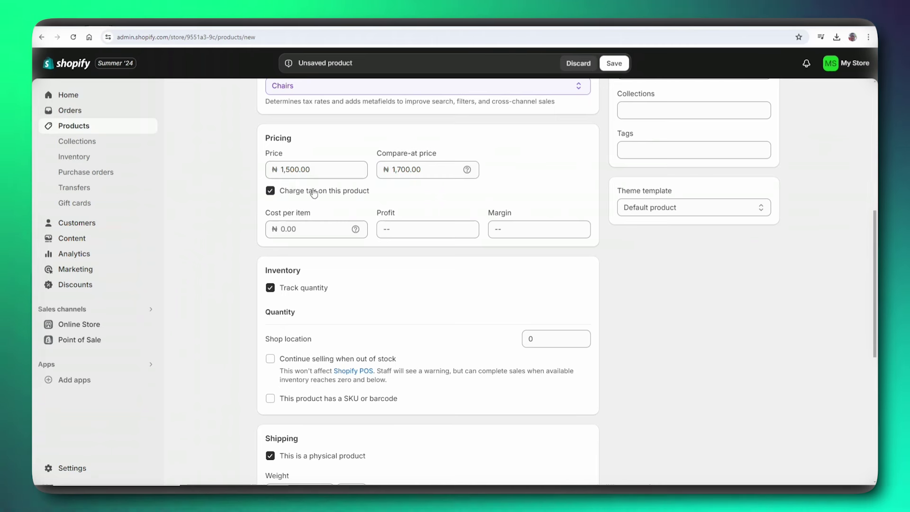
left_click(281, 229)
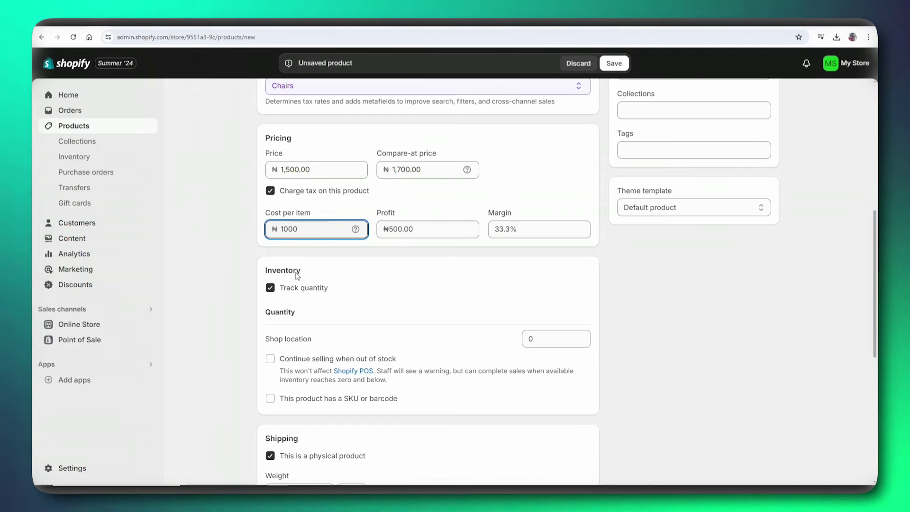
scroll(345, 311, "down", 3)
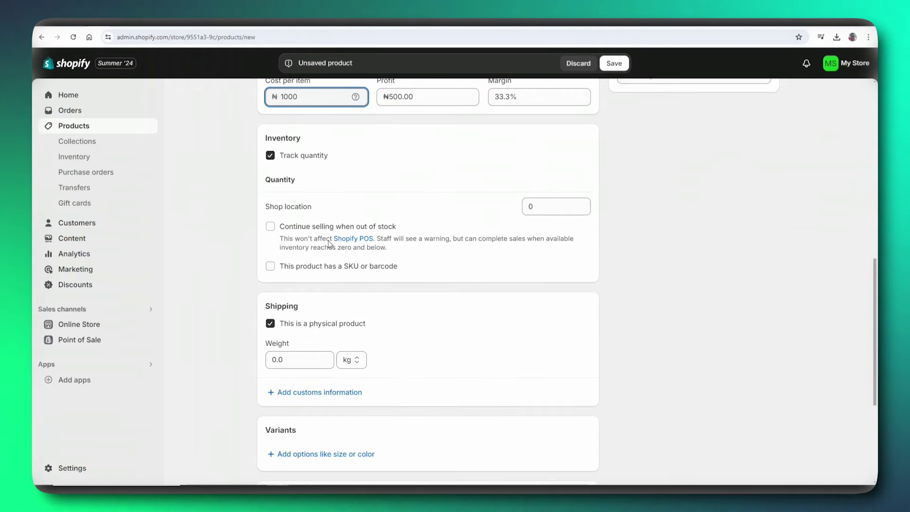
scroll(337, 169, "up", 4)
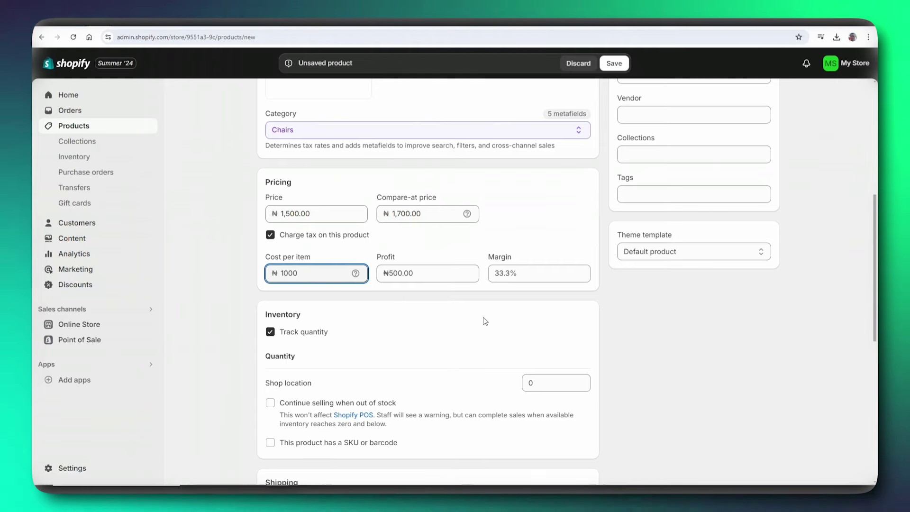
scroll(363, 229, "down", 4)
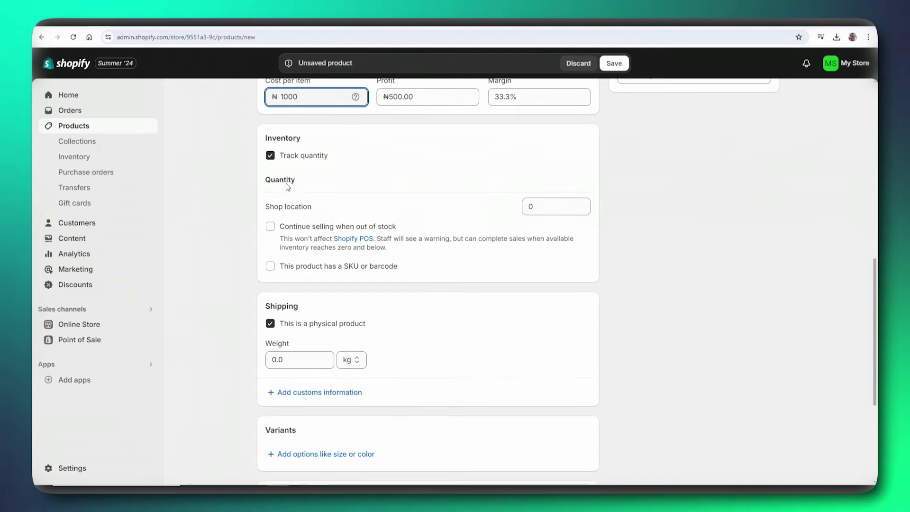
- Mark the product as having a SKU or barcode
left_click(270, 266)
scroll(430, 284, "down", 2)
scroll(431, 284, "up", 1)
double_click(539, 120)
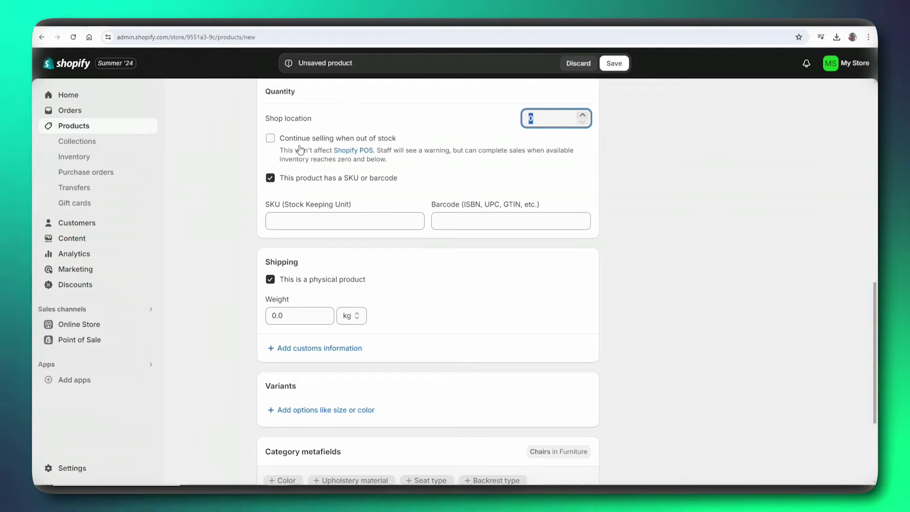
left_click(374, 220)
- Set the shipping weight to 20 kg and start adding a variant option
scroll(442, 169, "down", 3)
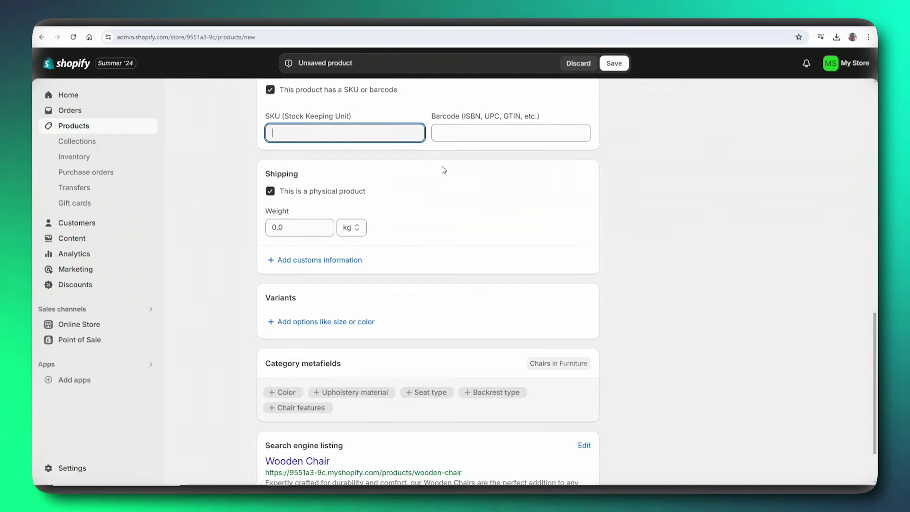
double_click(289, 184)
type("20")
scroll(303, 199, "down", 1)
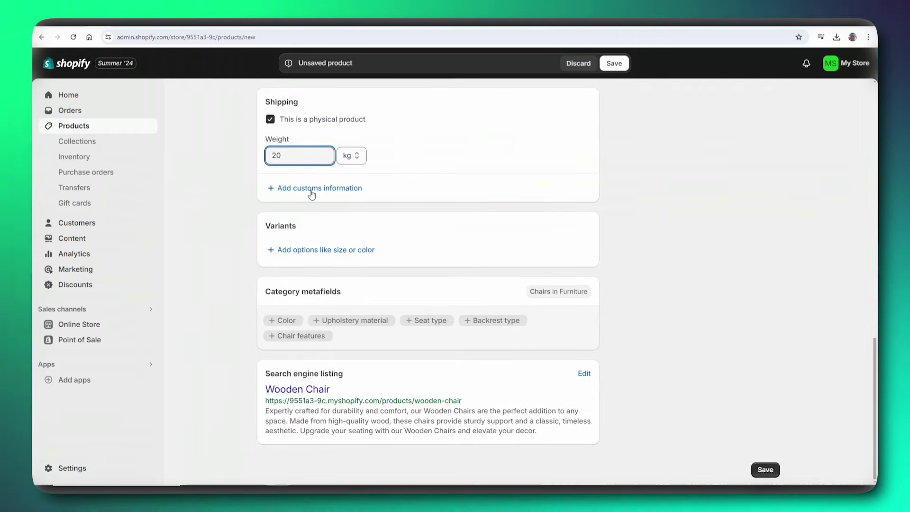
left_click(325, 247)
- Add a Color variant option with the value Brown
left_click(284, 316)
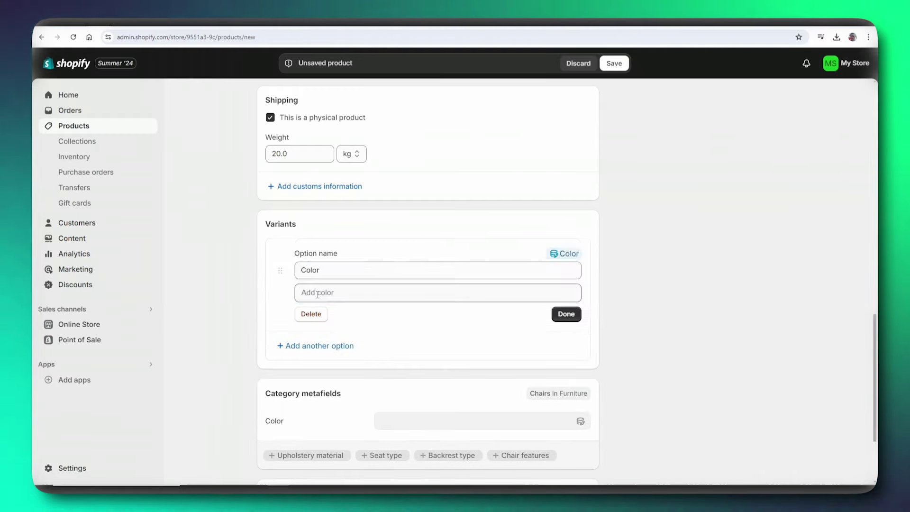
left_click(340, 249)
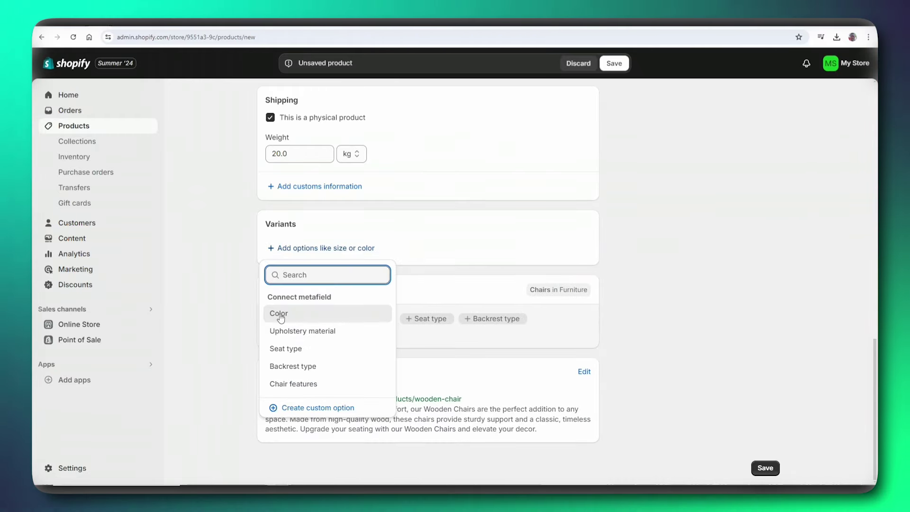
left_click(282, 316)
left_click(346, 218)
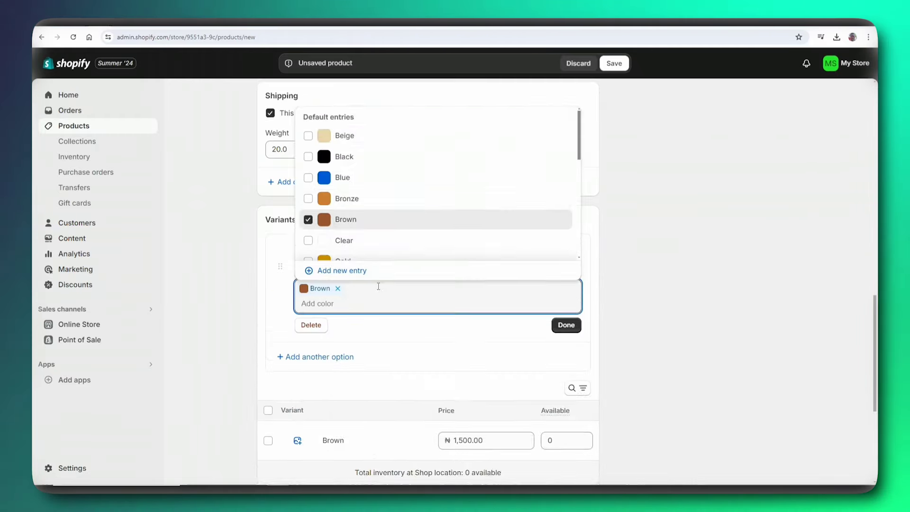
scroll(378, 286, "down", 1)
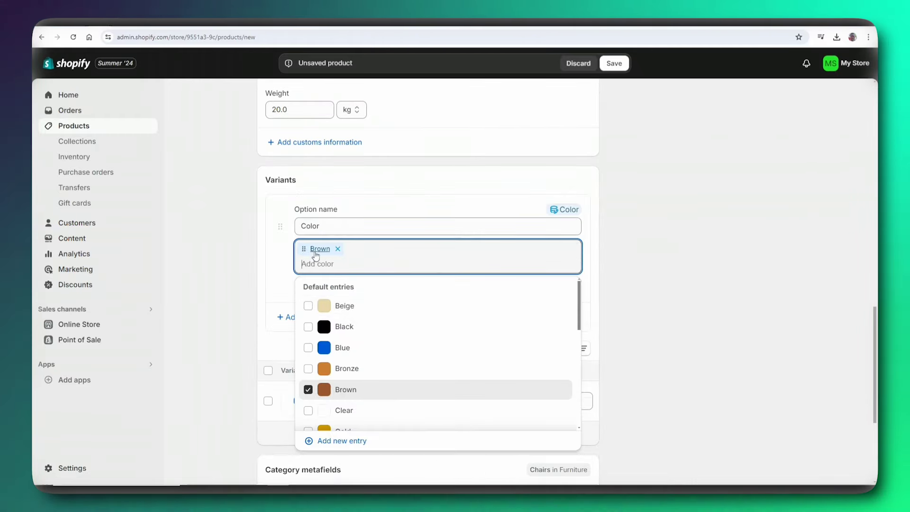
- Add a Chair features option with the value Convertible
left_click(287, 316)
left_click(317, 274)
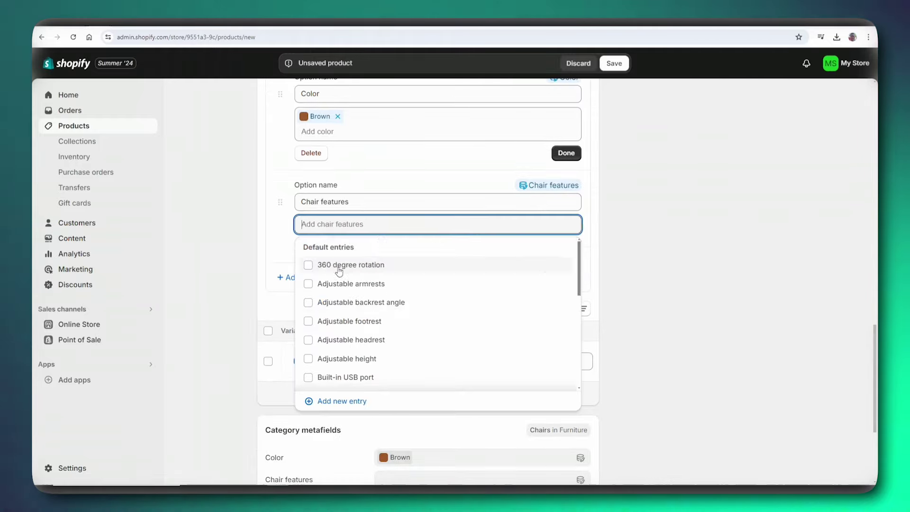
scroll(352, 283, "down", 3)
left_click(308, 264)
left_click(286, 254)
- Add an Upholstery material option without choosing any value
left_click(303, 292)
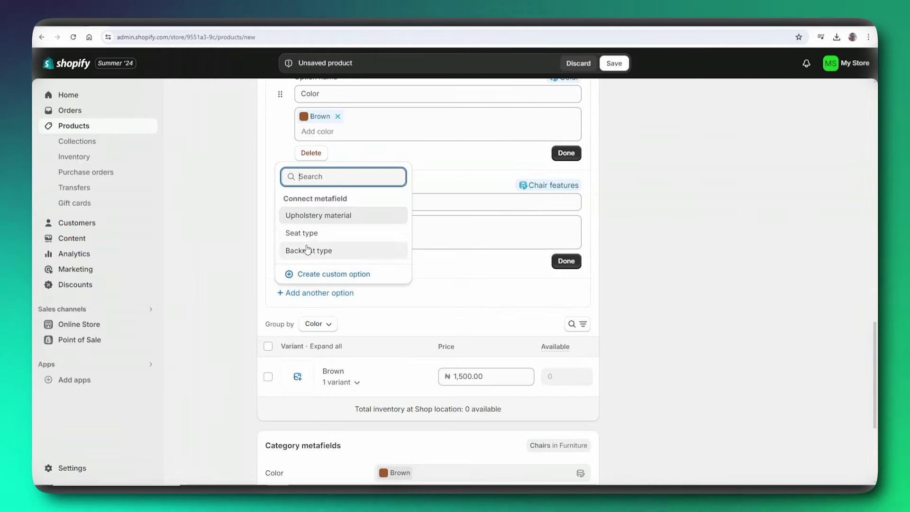
left_click(318, 215)
scroll(308, 308, "down", 2)
scroll(303, 242, "up", 2)
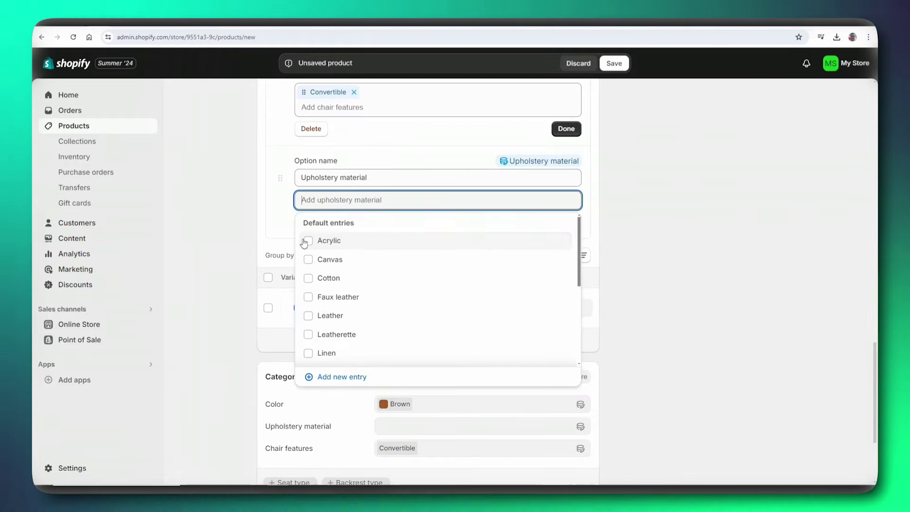
scroll(313, 294, "down", 2)
left_click(286, 263)
scroll(331, 263, "down", 1)
scroll(331, 266, "up", 1)
scroll(327, 265, "down", 1)
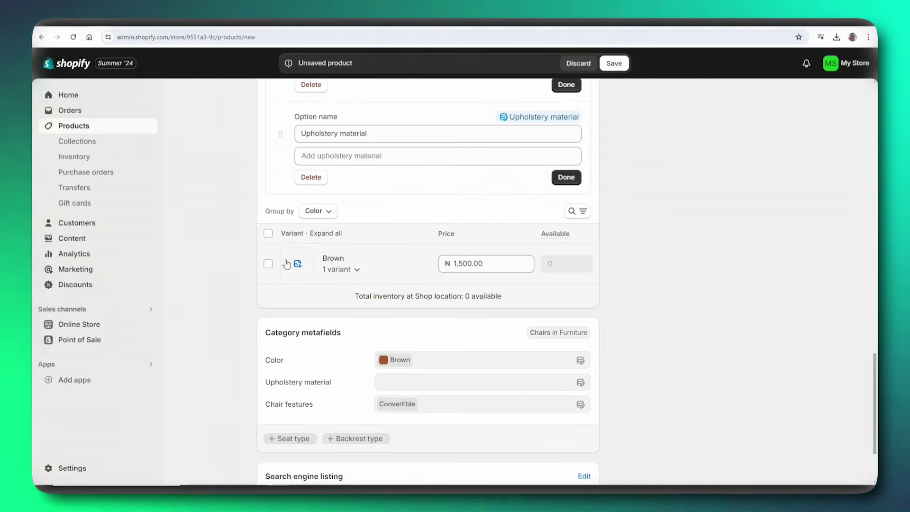
- Check Brown's Convertible variant, then group the variants by Chair features
left_click(356, 270)
scroll(369, 242, "down", 2)
left_click(355, 181)
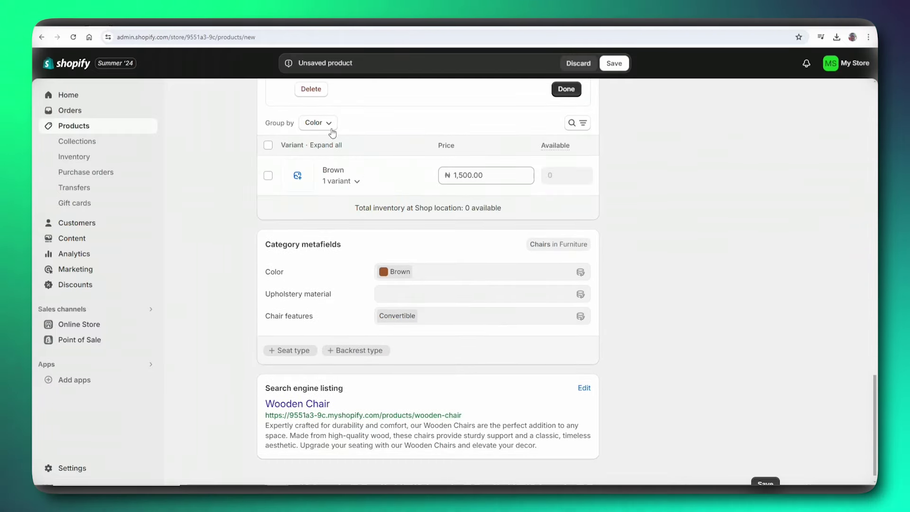
left_click(330, 127)
left_click(327, 147)
- Regroup variants by Color and try uploading a chair image to the Brown variant
left_click(352, 126)
left_click(321, 137)
left_click(297, 175)
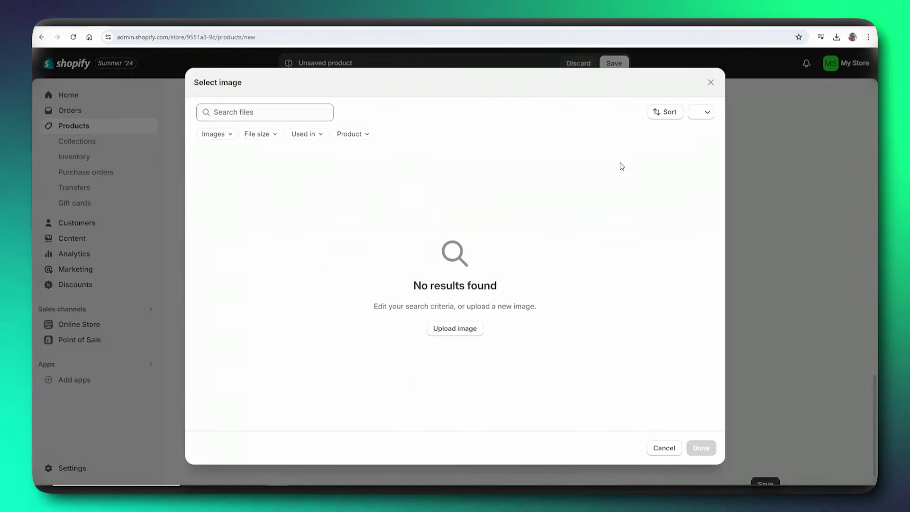
left_click(466, 329)
left_click(131, 106)
left_click(380, 232)
- Retry the chair image upload, then close the picker leaving Brown without an image
left_click(459, 331)
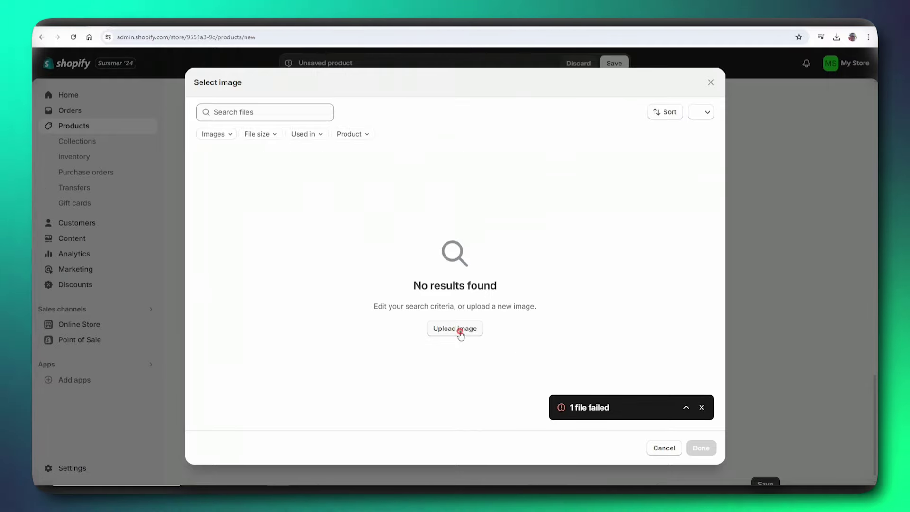
left_click(131, 106)
left_click(379, 232)
left_click(663, 447)
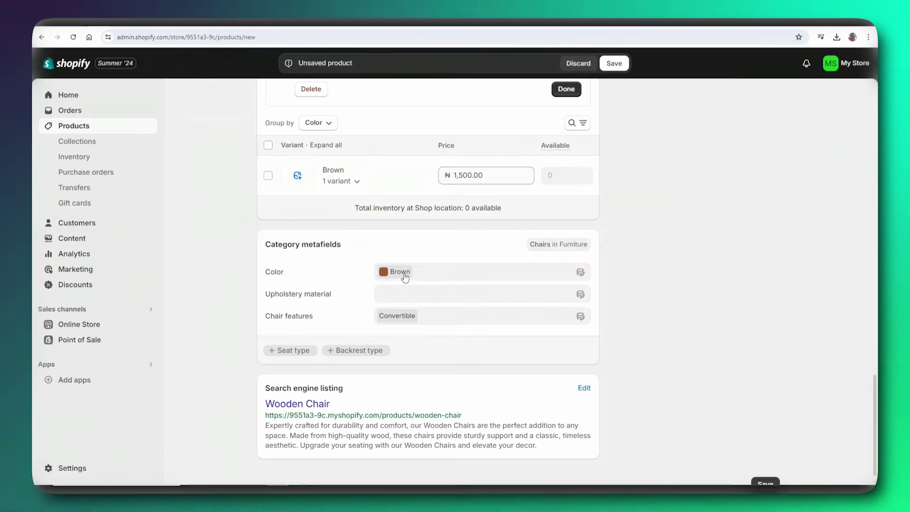
scroll(356, 285, "down", 1)
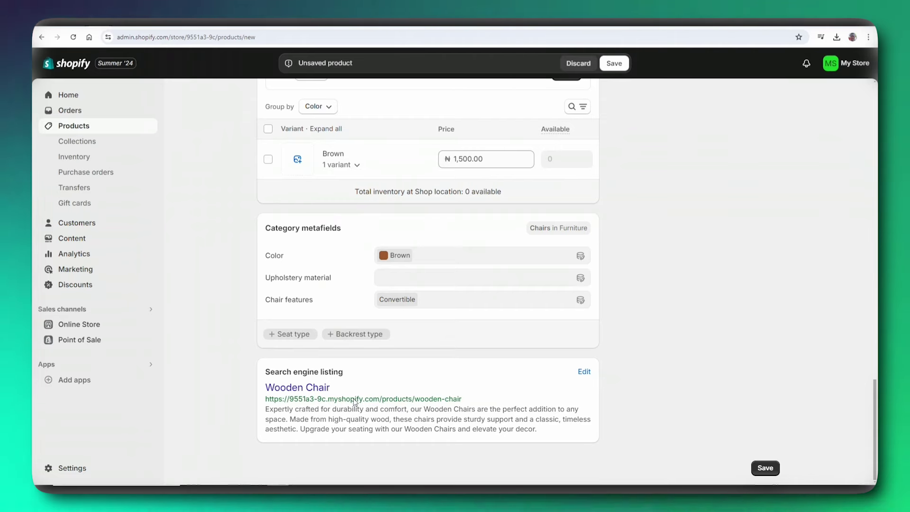
- Fill in the chair's search listing: page title 'Wooden Chair Nigerian Traditional Wooden Chairs', meta description and 'wooden-chair' handle
left_click(584, 372)
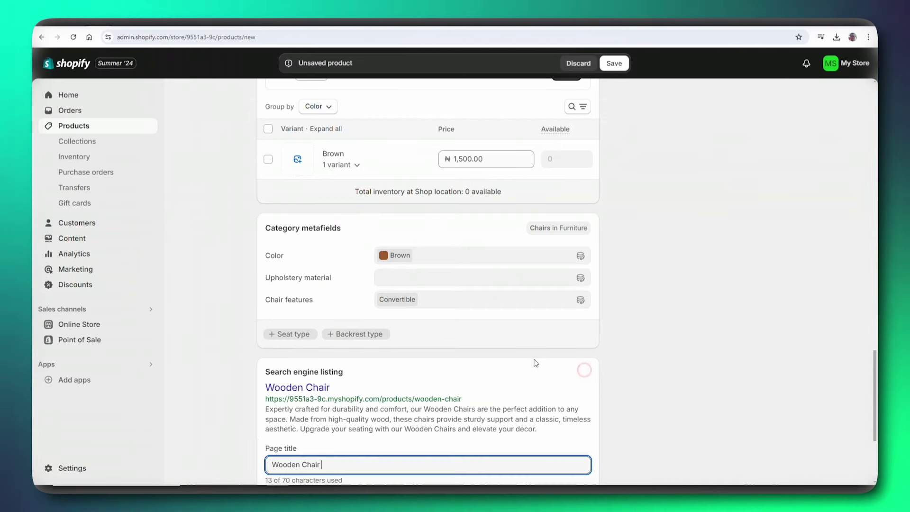
scroll(474, 322, "down", 3)
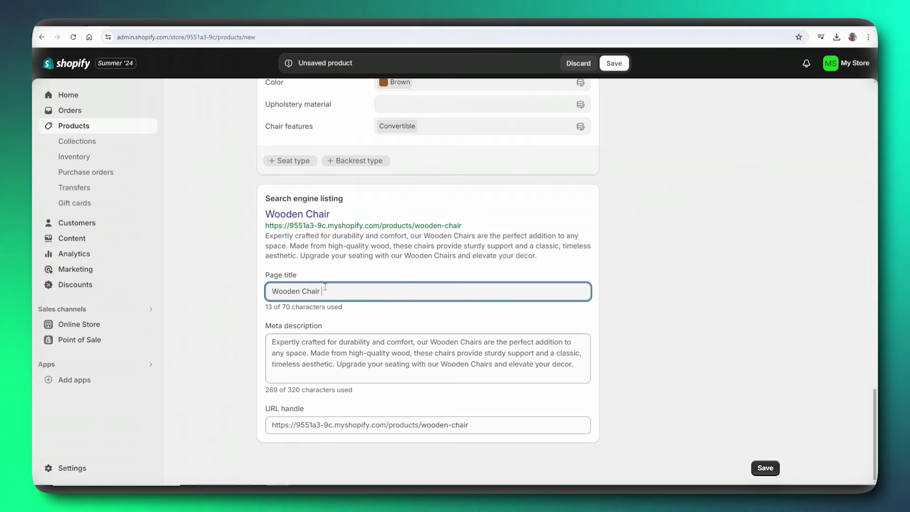
type("Nigeri")
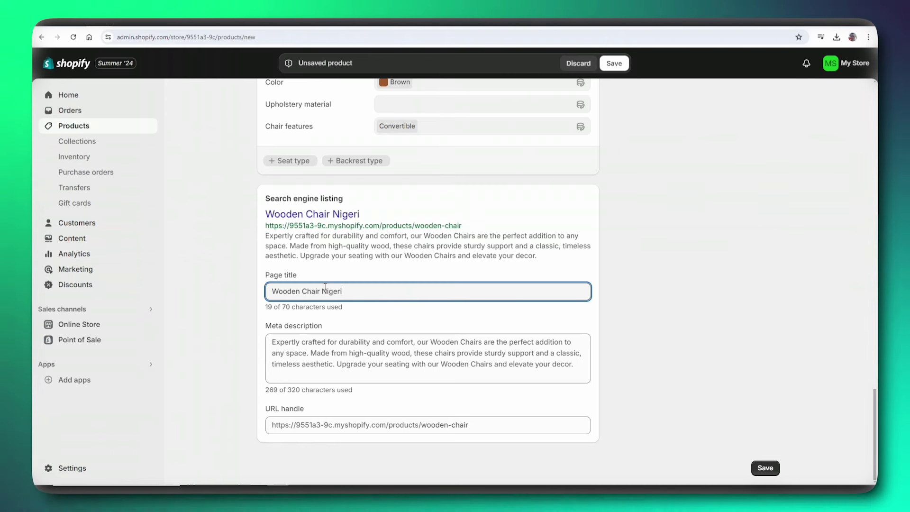
type("an T")
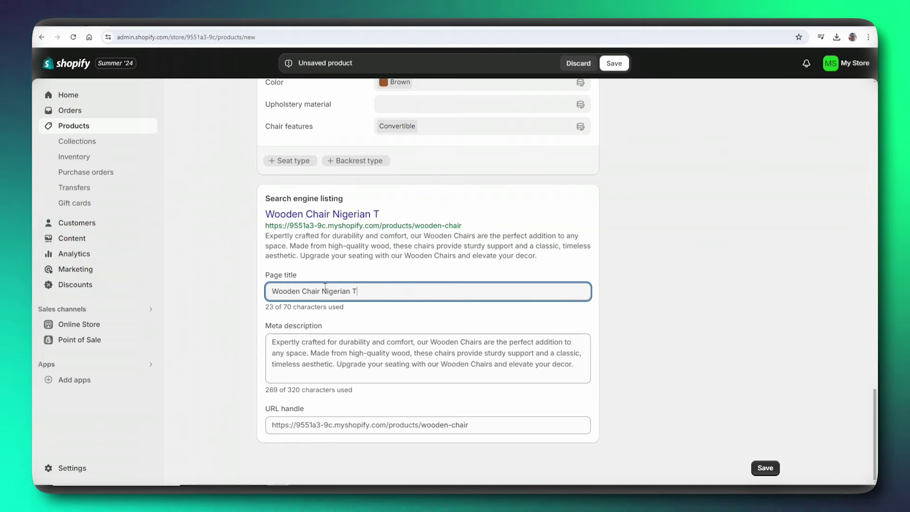
type("radition")
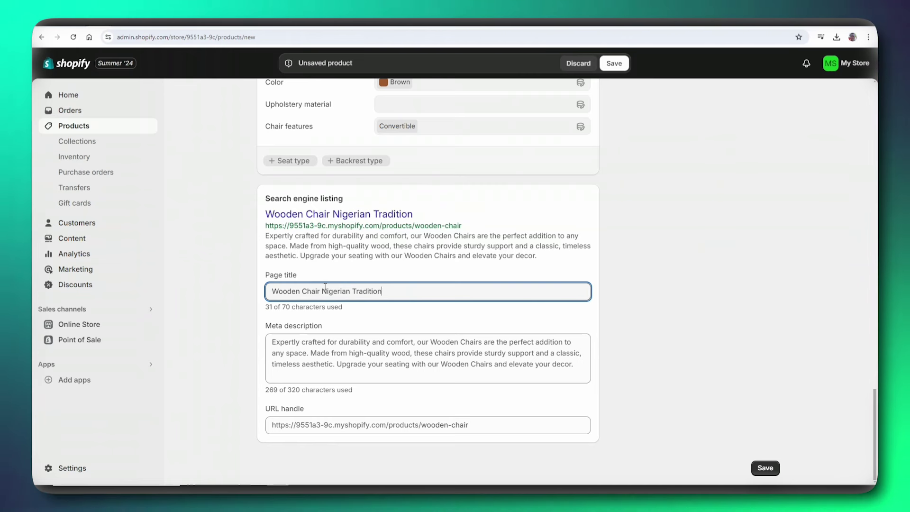
type("al W")
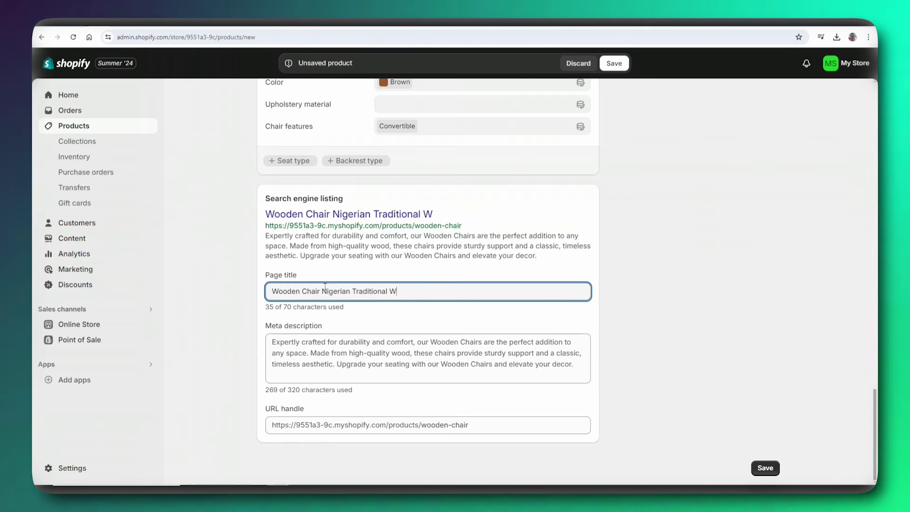
type("ooden")
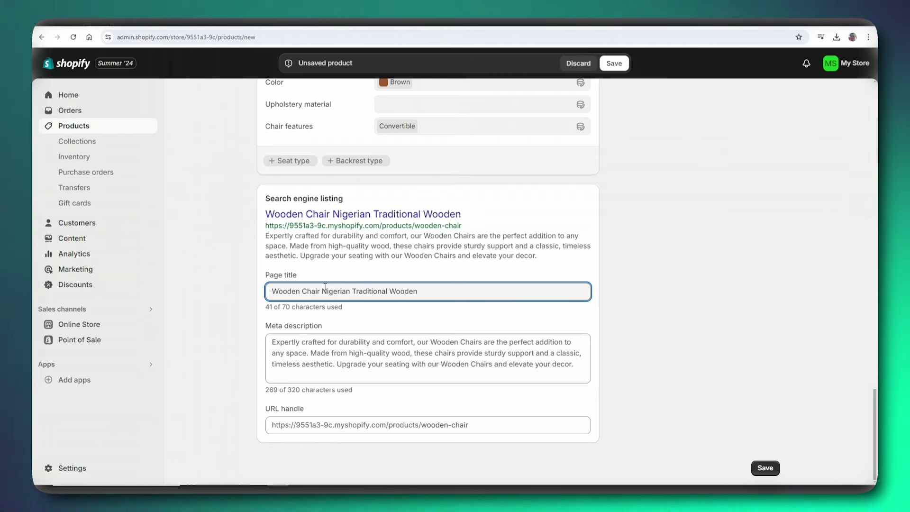
type(" Chairs")
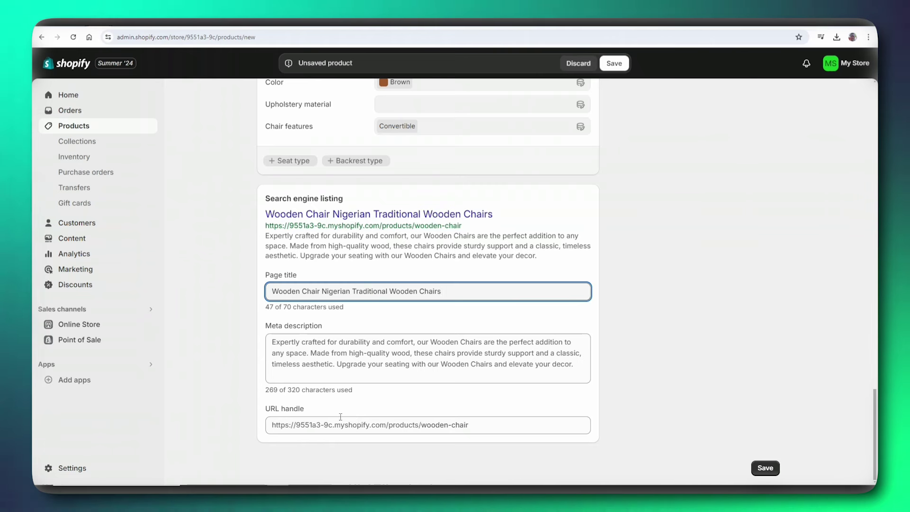
left_click(463, 423)
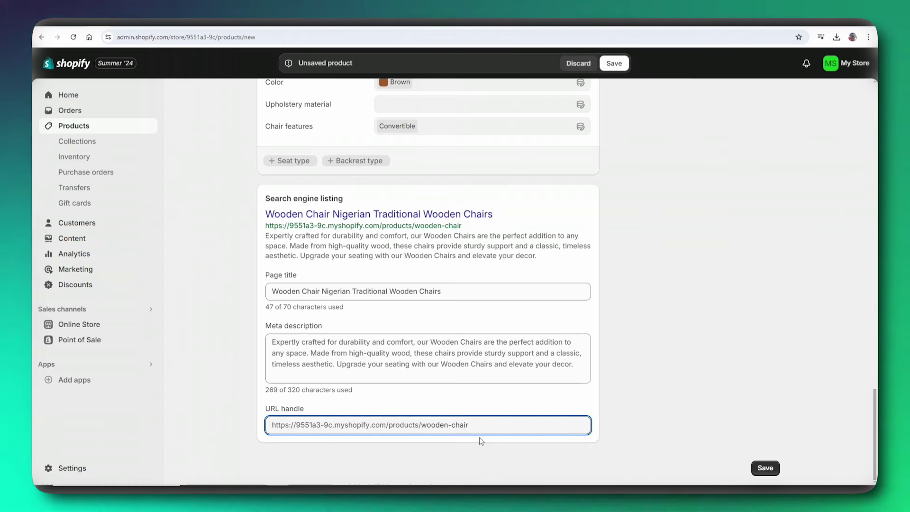
key("Left")
key("Left")
key("Left")
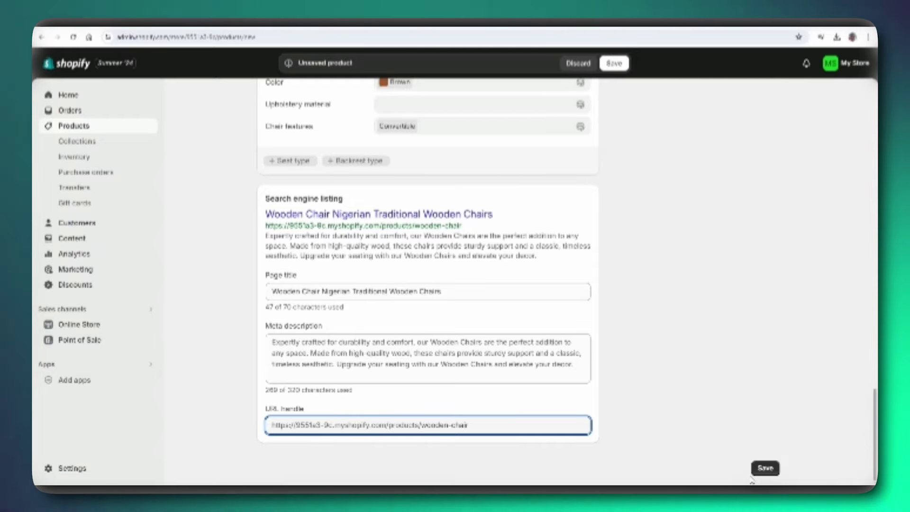
- Save the wooden chair product and go to the Products > Collections list
left_click(764, 468)
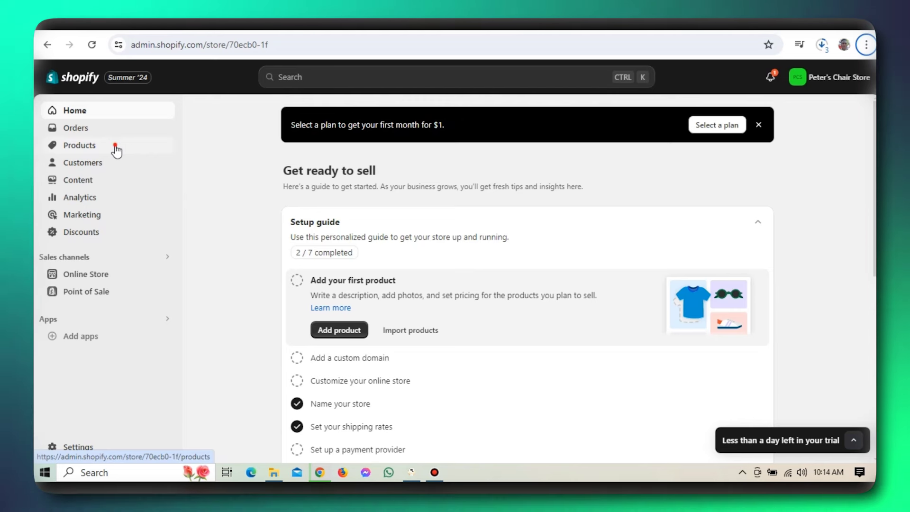
left_click(116, 149)
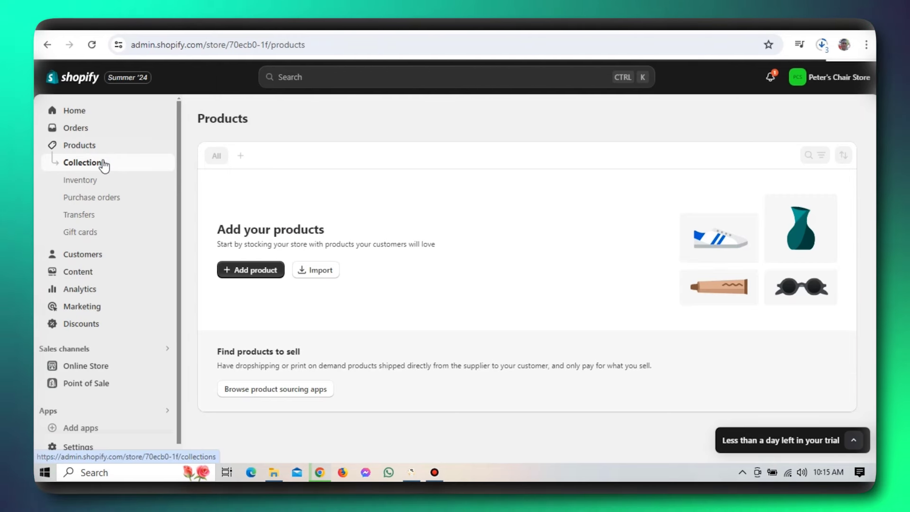
left_click(106, 164)
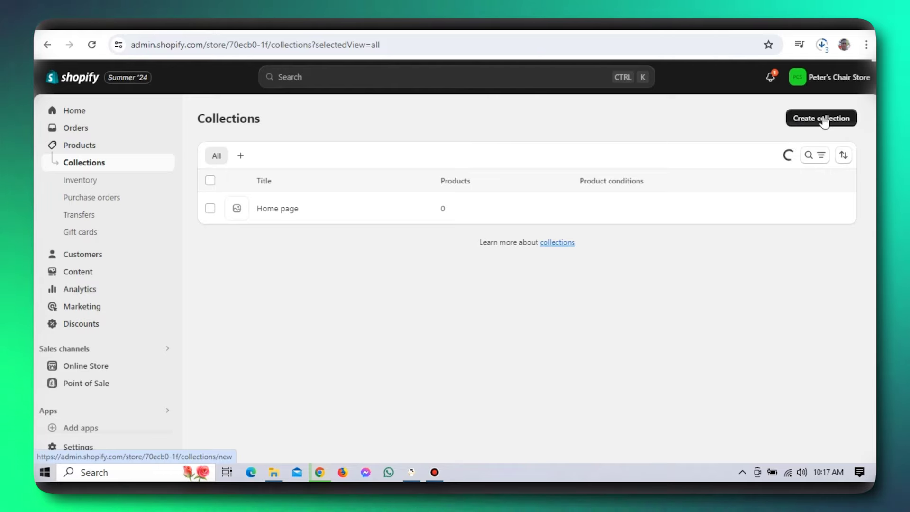
- Create a new collection and enter 'Wooden Chairs' as its title
left_click(818, 119)
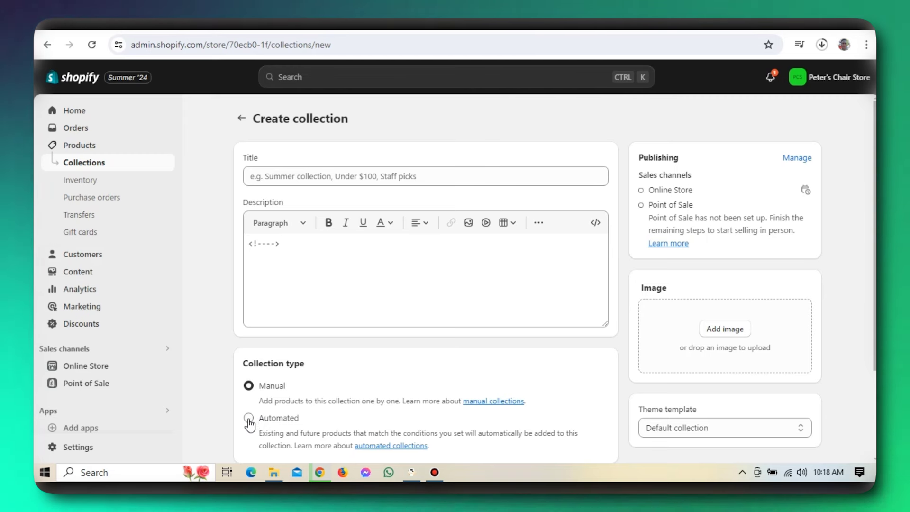
left_click(326, 178)
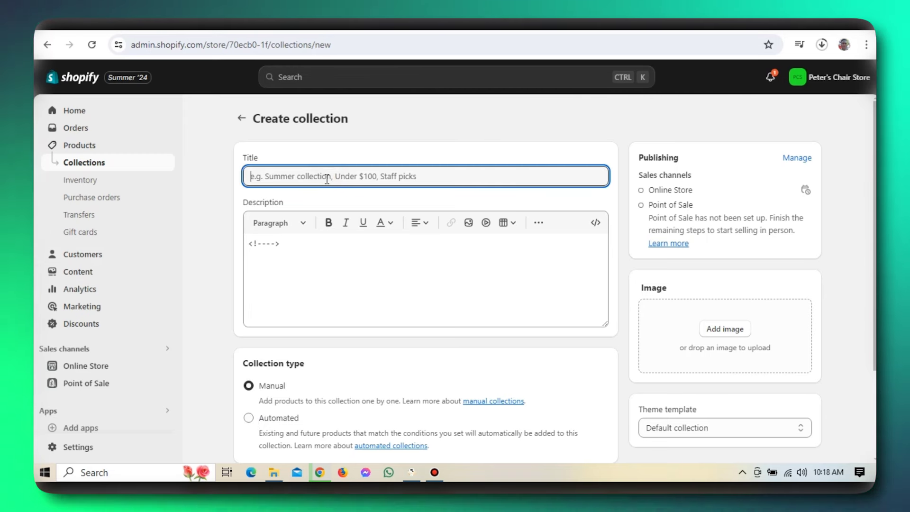
type("Peter")
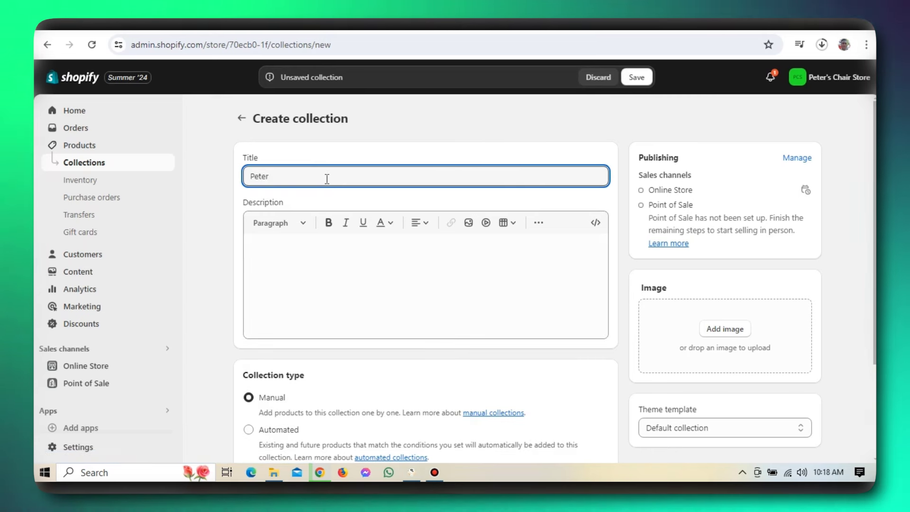
type("'s Wood")
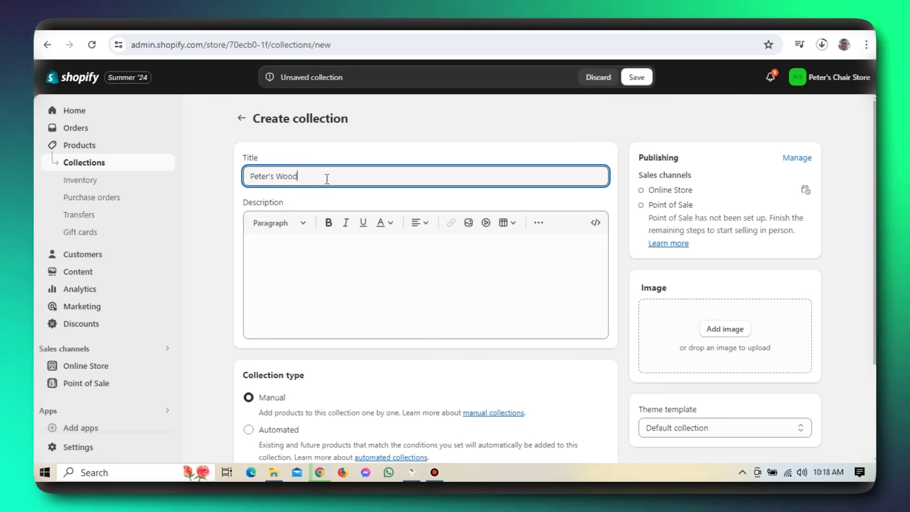
type("en Chai")
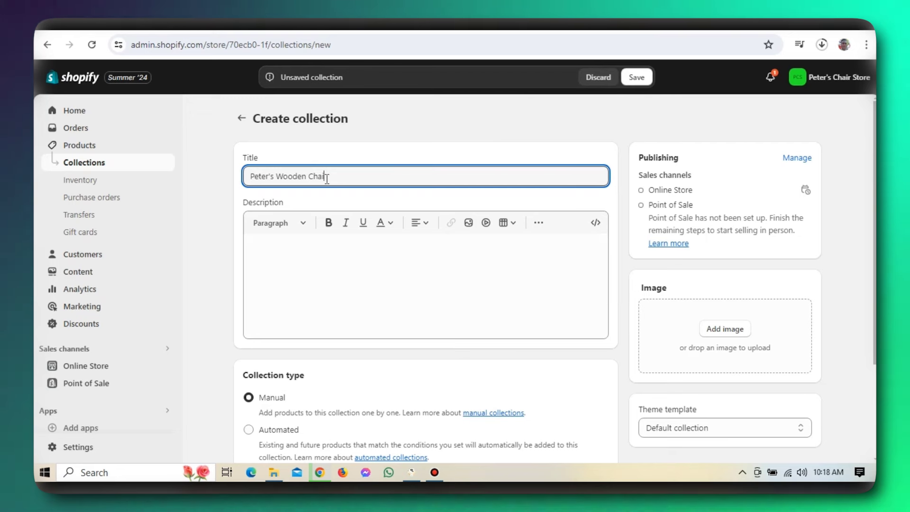
key("BackSpace")
key("BackSpace")
key("BackSpace")
key("BackSpace")
key("BackSpace")
key("BackSpace")
key("BackSpace")
key("BackSpace")
key("BackSpace")
key("BackSpace")
key("BackSpace")
key("BackSpace")
key("BackSpace")
key("BackSpace")
key("BackSpace")
key("BackSpace")
key("BackSpace")
key("BackSpace")
key("BackSpace")
key("BackSpace")
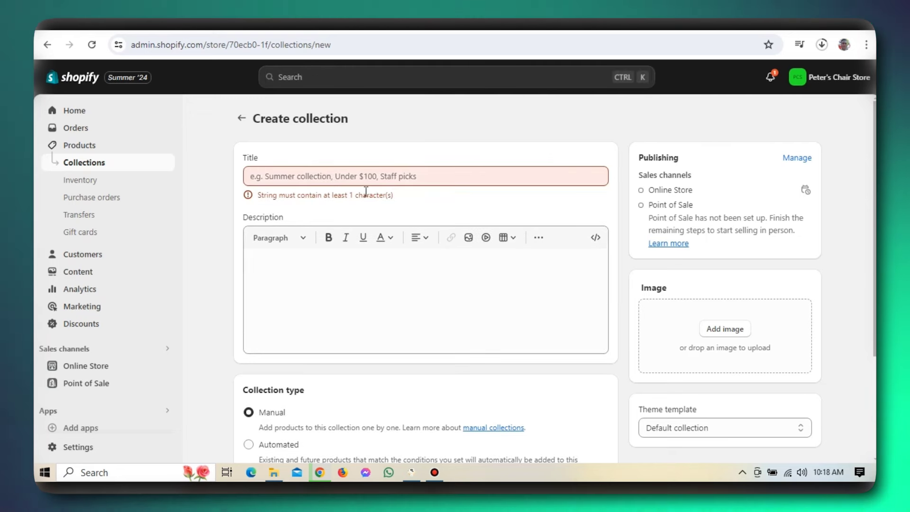
left_click(288, 180)
type("wooden Chairs")
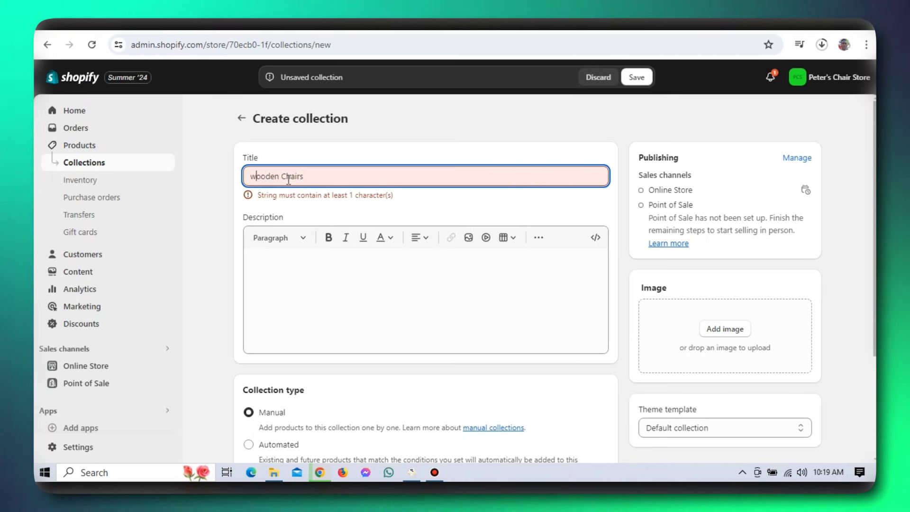
key("BackSpace")
type("W")
left_click(323, 175)
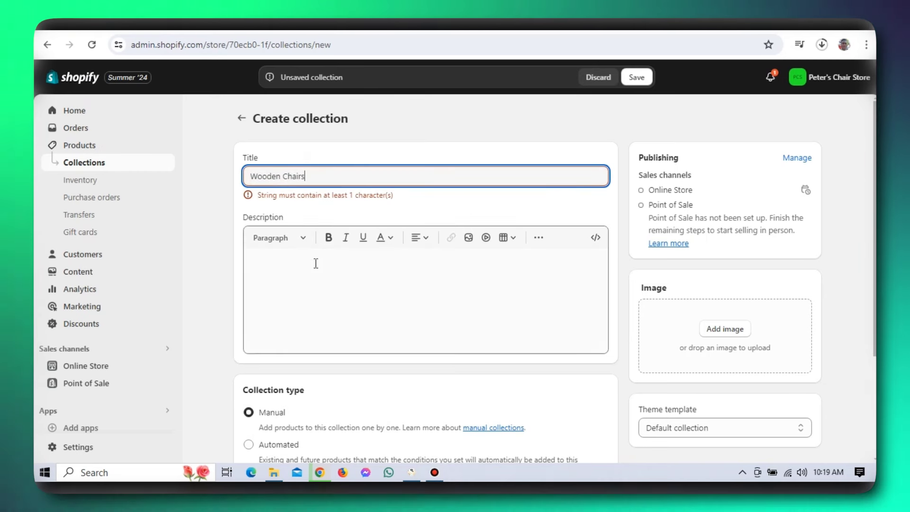
left_click(316, 264)
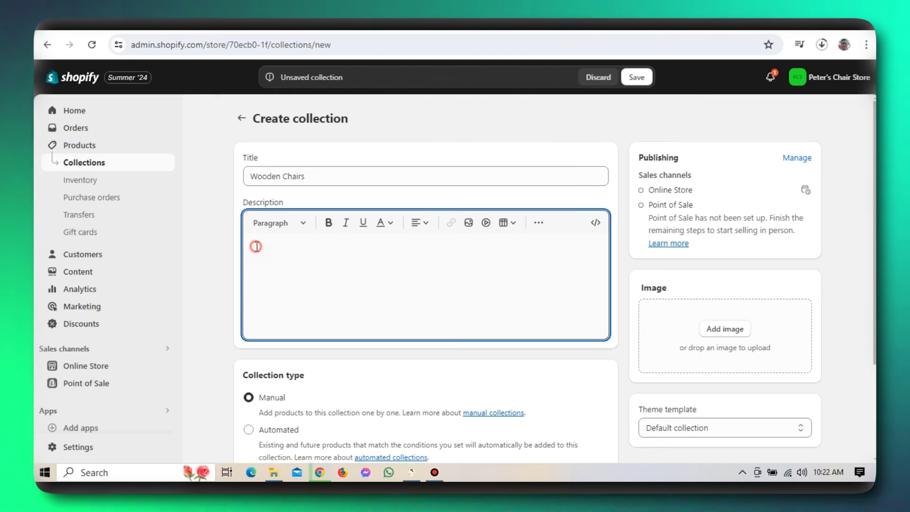
- Paste a premium shoes description and set the collection type to Automated
type("Introduce elegance to your home with our premium wooden chairs. Crafted from sustainably sourced wood, these chairs offer durability, ergonomic comfort, and timeless style. Perfect for any décor, they require minimal maintenance and are available in customizable finishes. Elevate your living space with our exquisite wooden chairs today.")
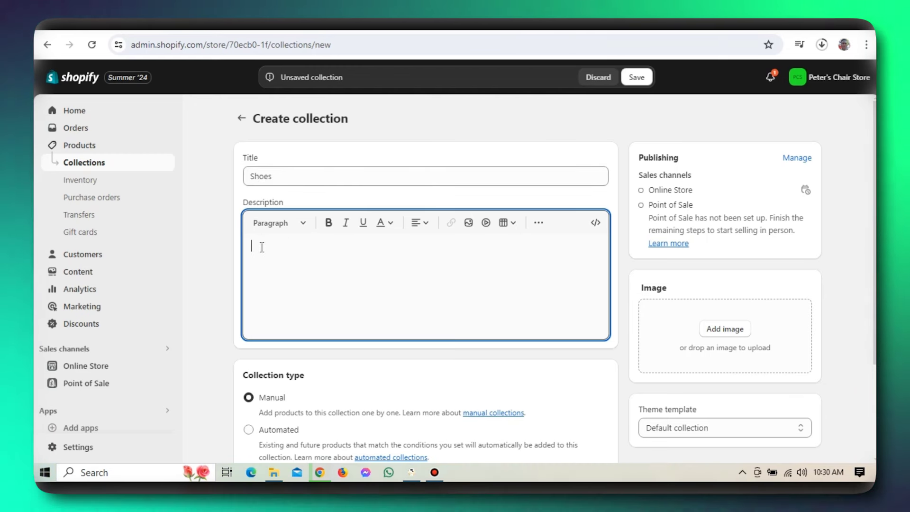
type("Discover our premium shoes, crafted for both elegance and everyday wear. Made from high-quality materials, these shoes offer exceptional comfort, durability, and a modern design that complements any outfit. Perfect for work, casual outings, or special occasions. Elevate your footwear collection today with our versatile and stylish shoes.")
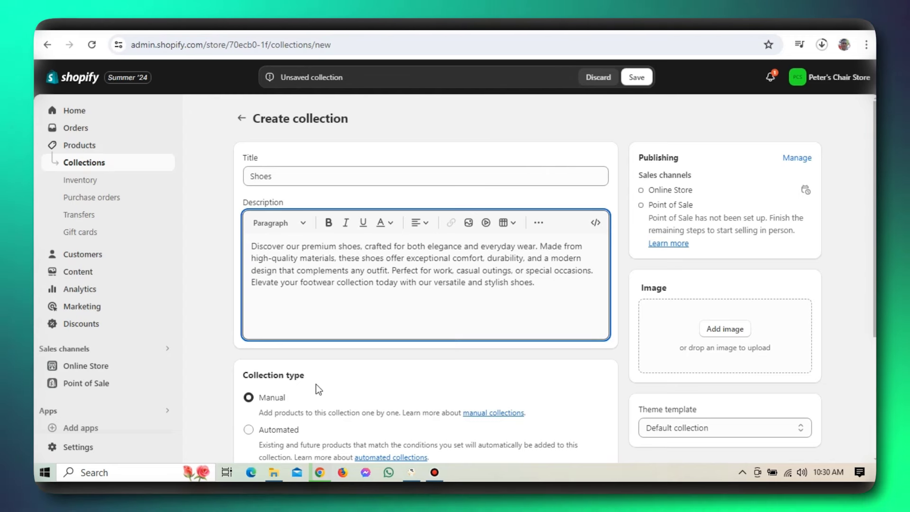
left_click(315, 384)
scroll(315, 384, "down", 2)
scroll(316, 383, "down", 4)
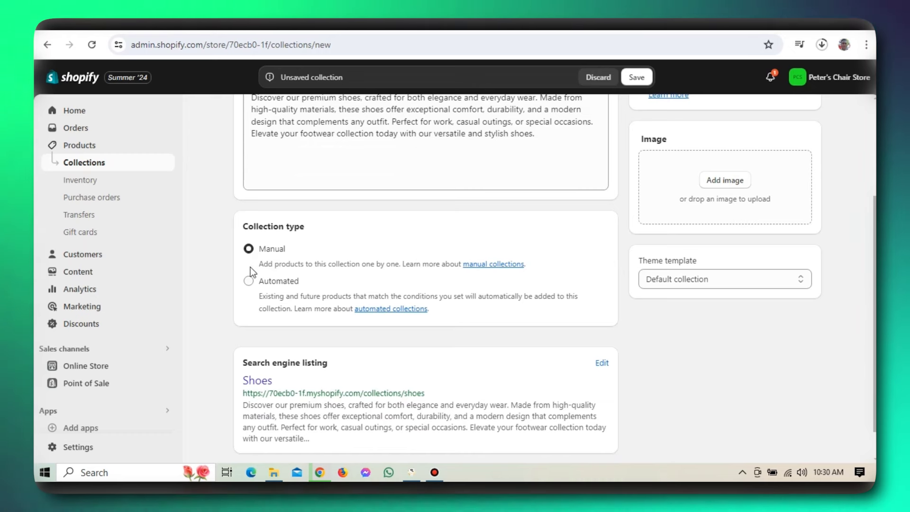
left_click(248, 281)
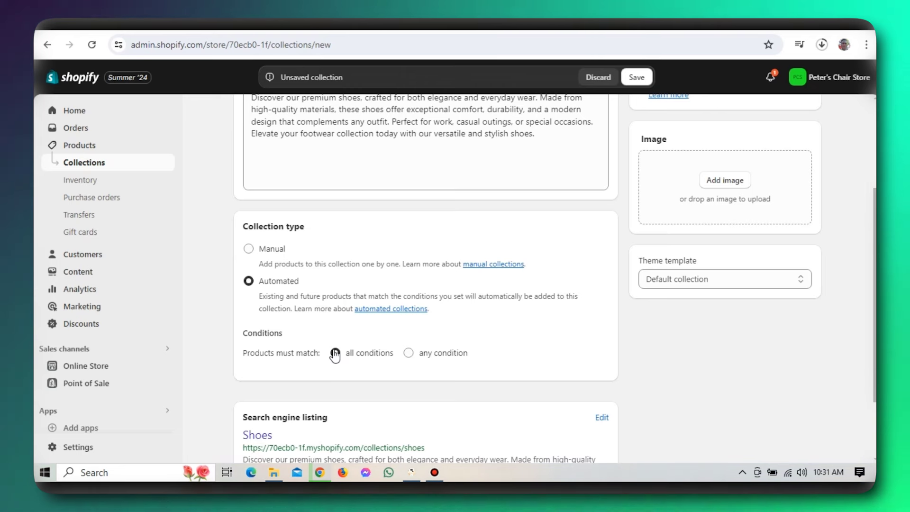
- Require all conditions, with the first condition set to Price is greater than 2000
left_click(335, 353)
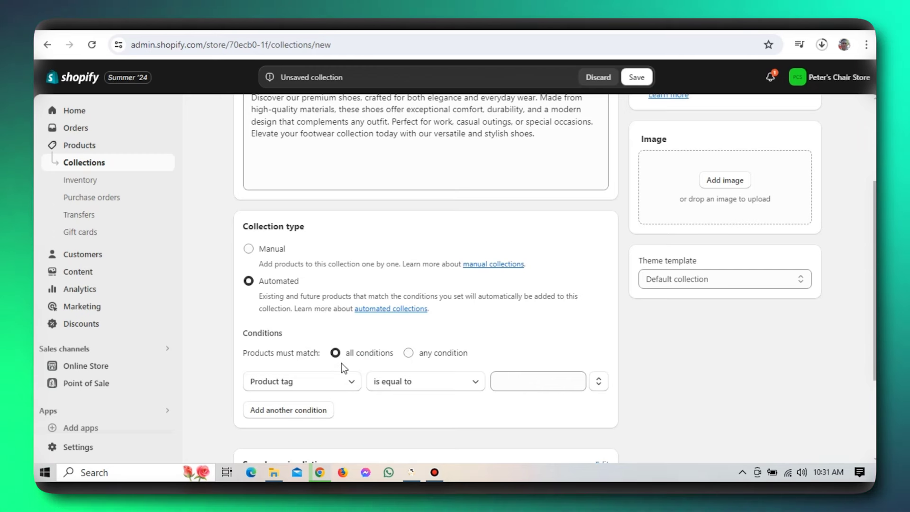
left_click(347, 383)
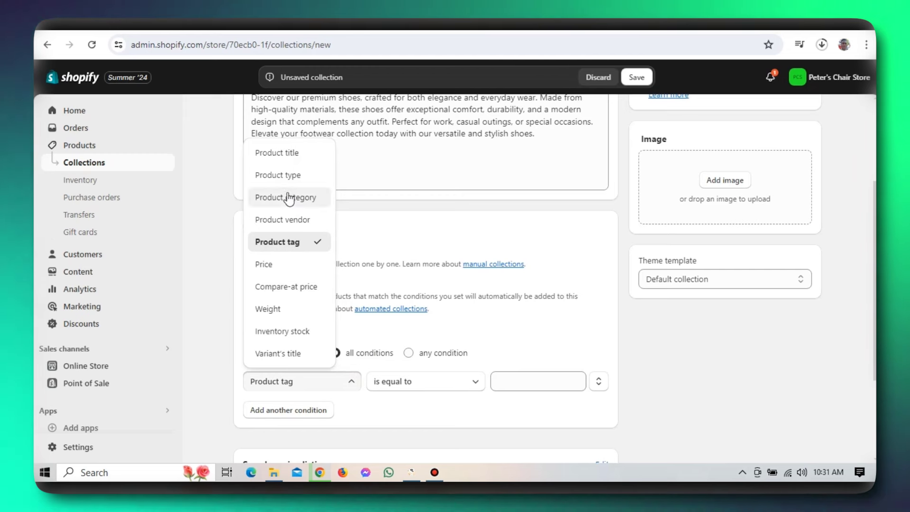
left_click(283, 265)
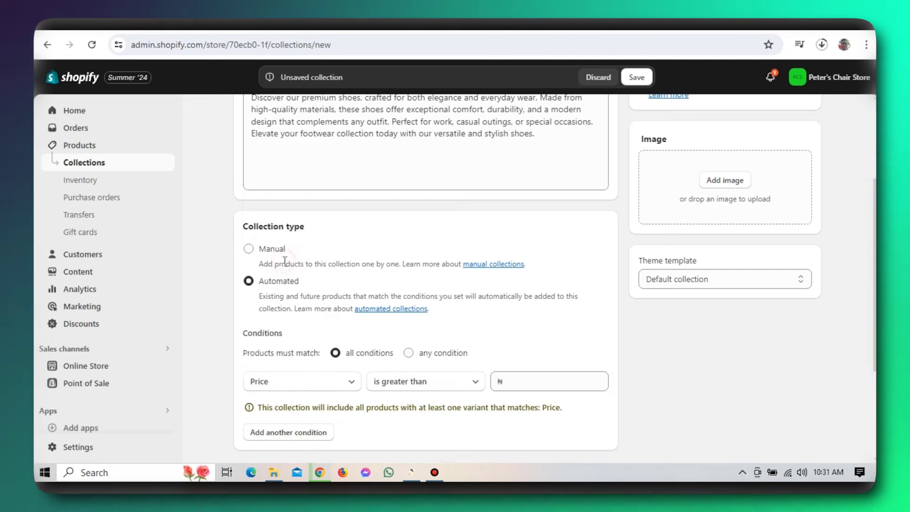
left_click(508, 381)
type("1000")
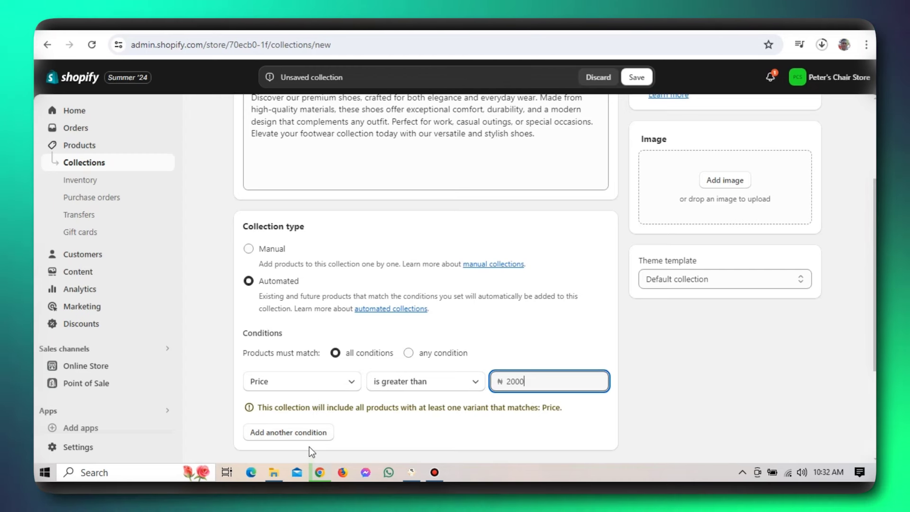
- Add a second condition based on Product category
left_click(311, 439)
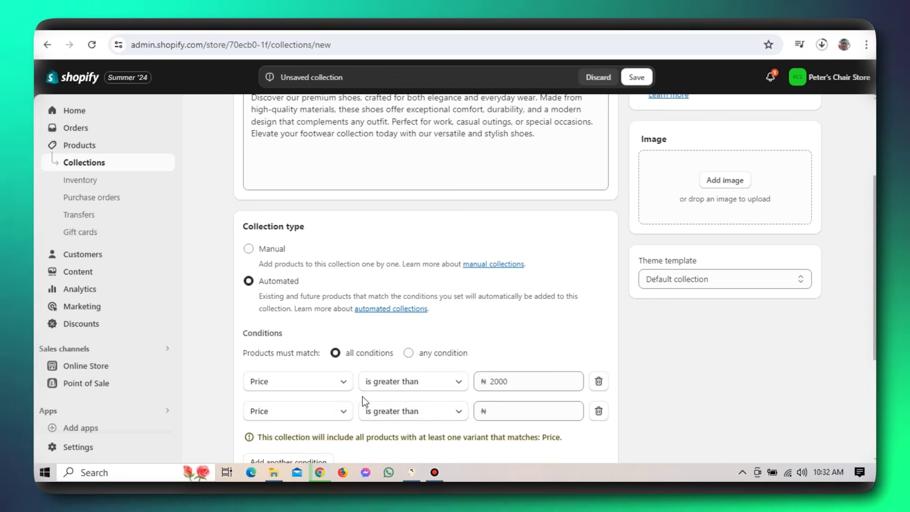
left_click(348, 414)
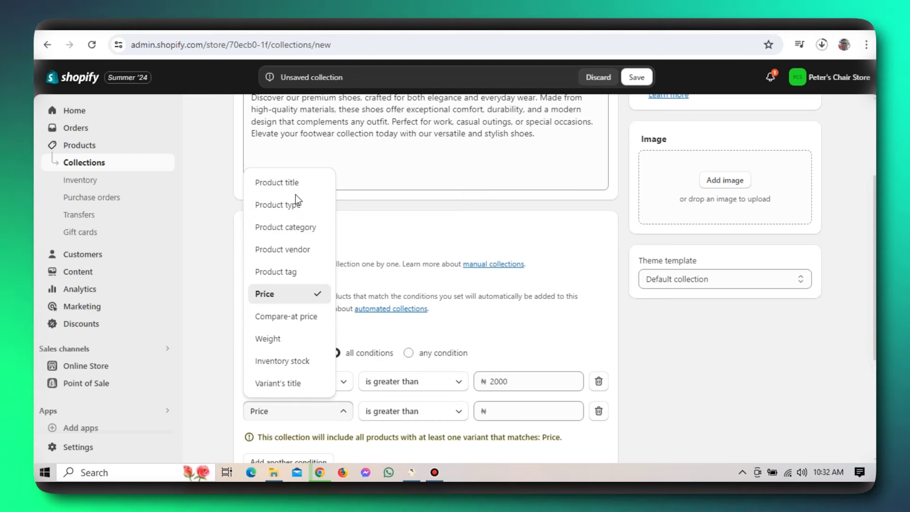
left_click(297, 188)
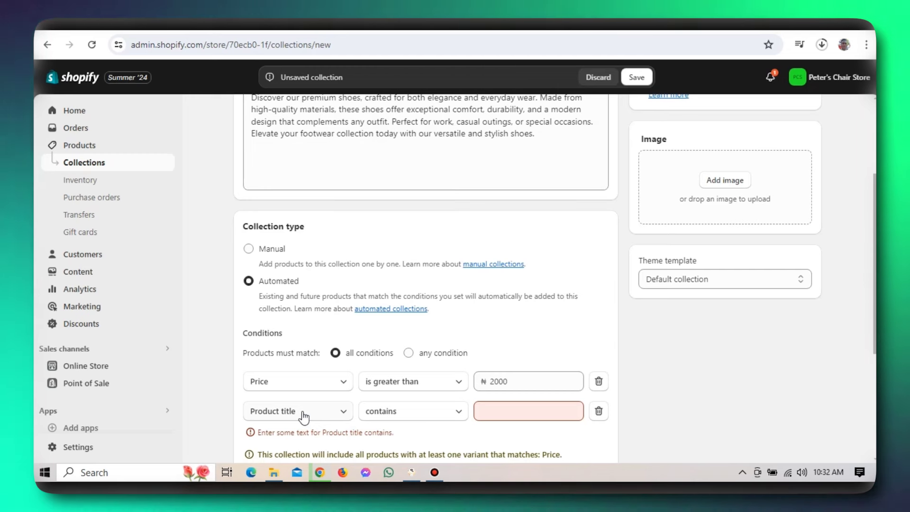
left_click(457, 415)
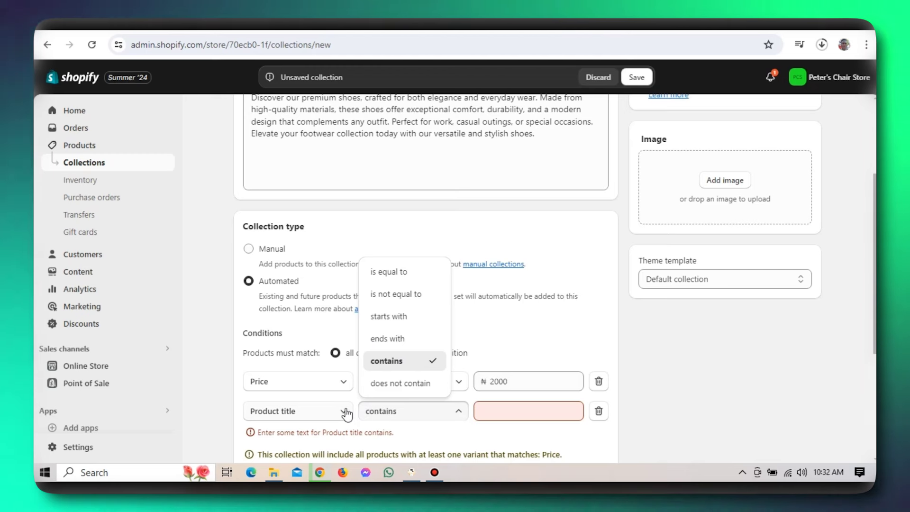
left_click(346, 413)
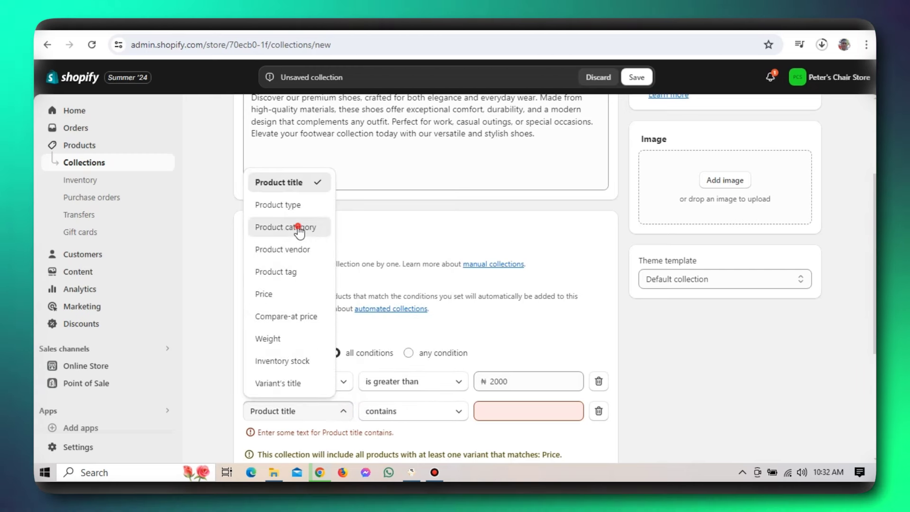
left_click(299, 229)
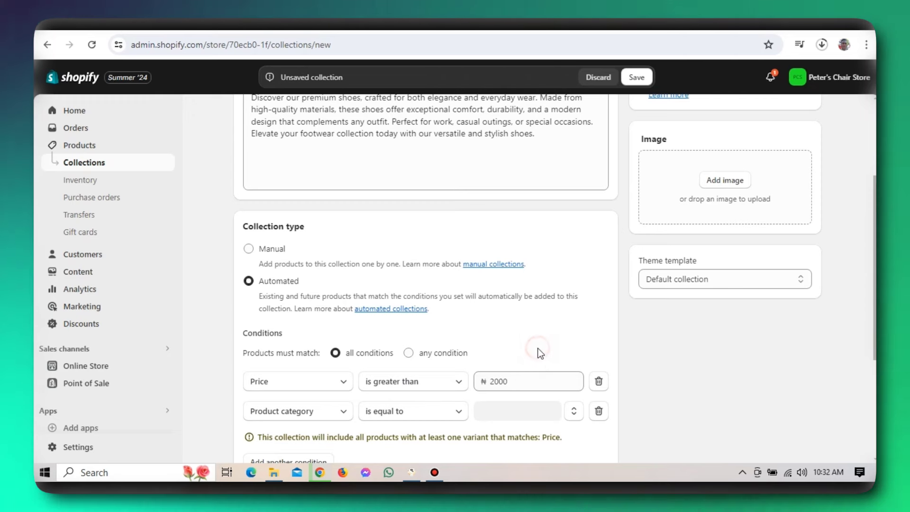
scroll(538, 352, "down", 2)
- Upload the Chair 4 photo from the Desktop as the collection image
scroll(539, 352, "down", 2)
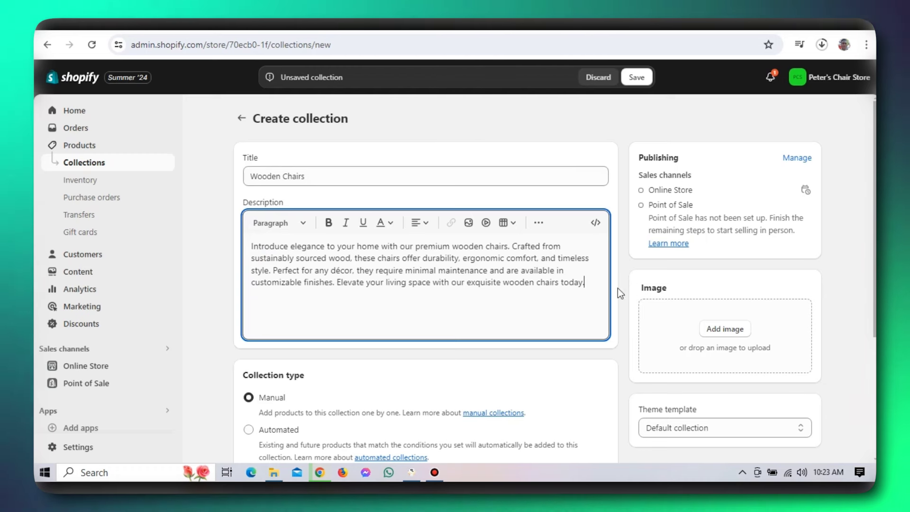
left_click(722, 329)
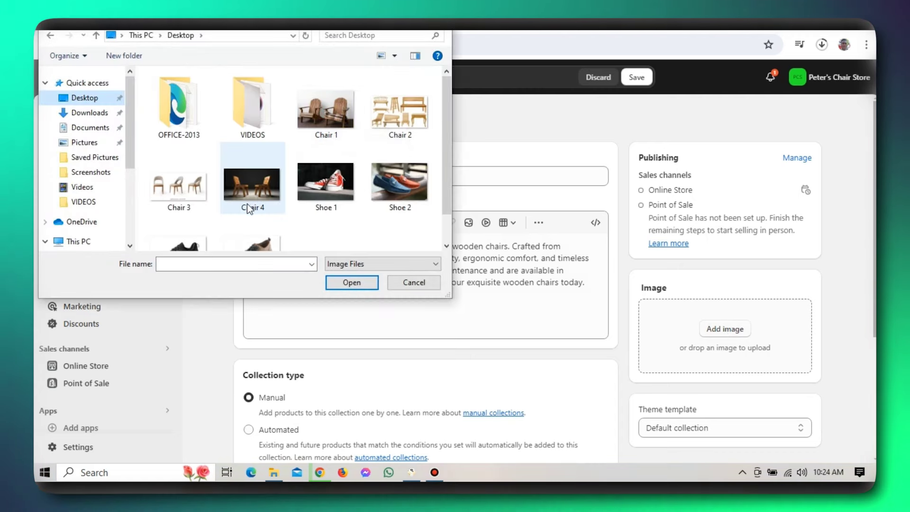
left_click(243, 195)
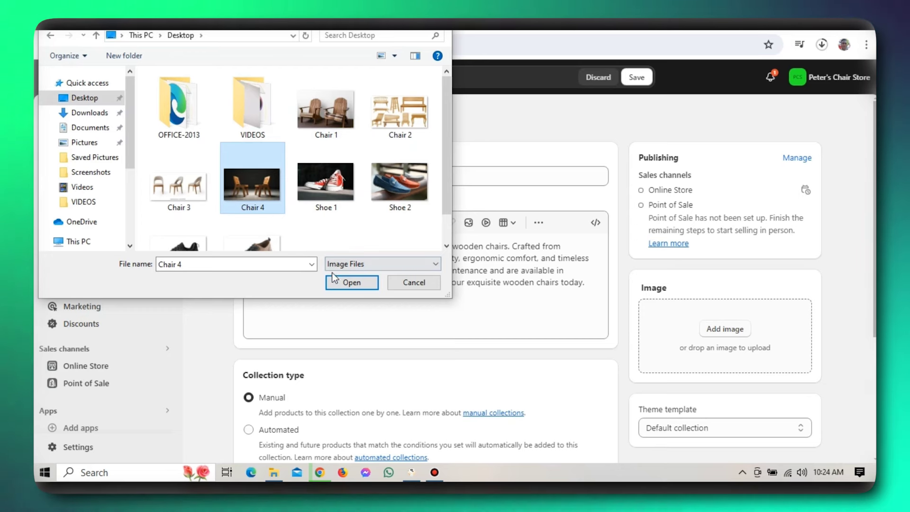
left_click(348, 282)
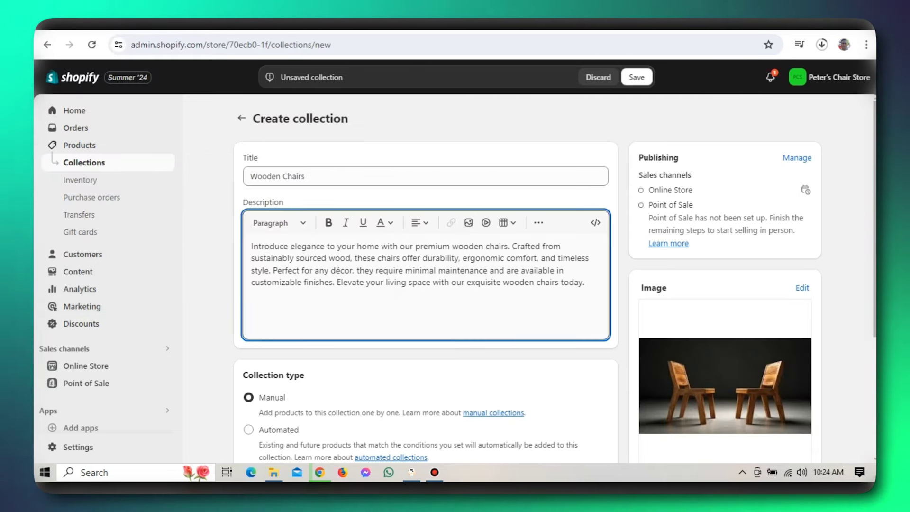
- Scroll down through the Wooden Chairs collection page
scroll(521, 280, "down", 2)
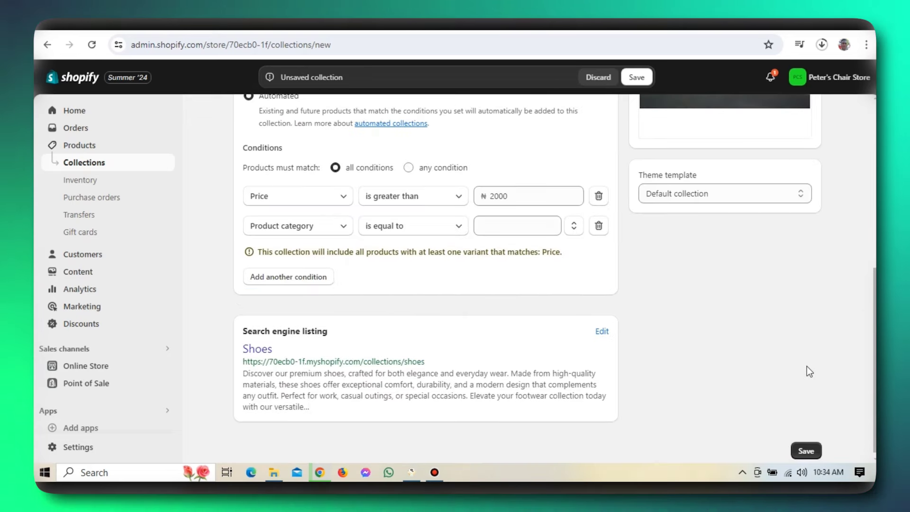
scroll(807, 365, "down", 1)
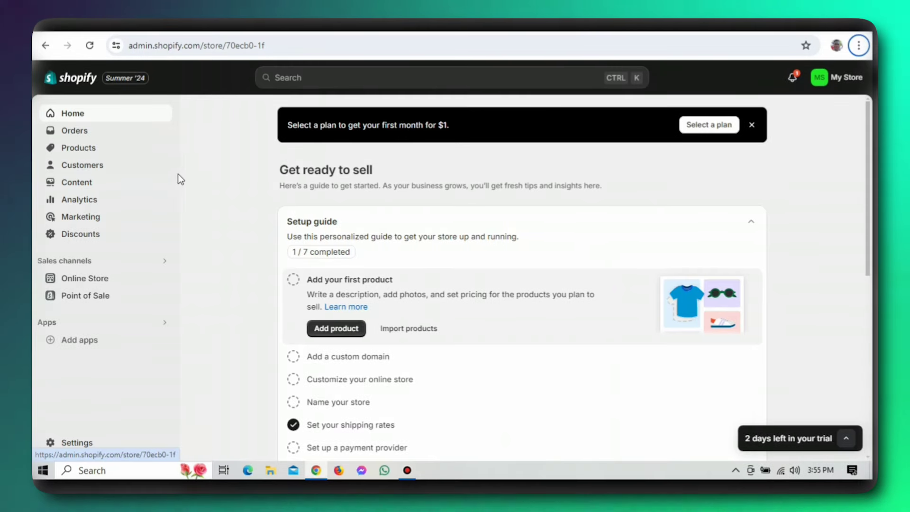
- In Settings, change the store name to Peter's Chair Store, add the store phone number, and save
left_click(78, 442)
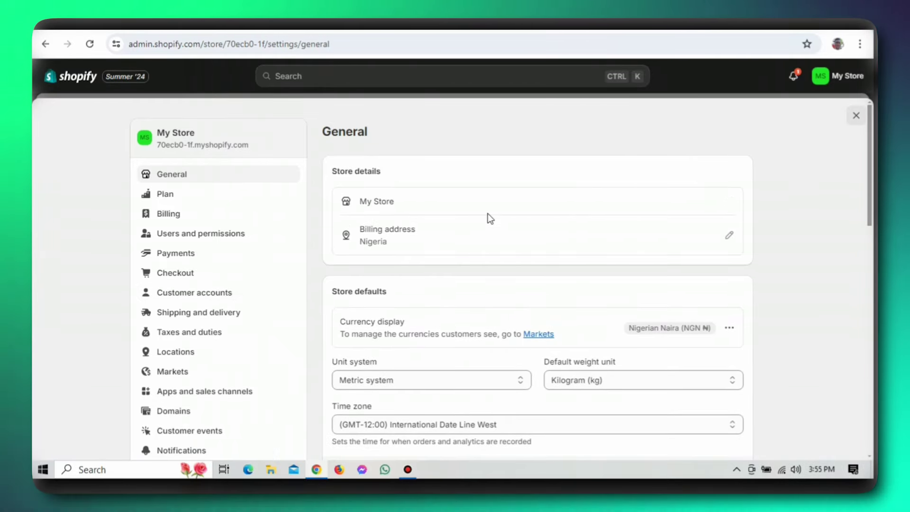
mouse_move(698, 210)
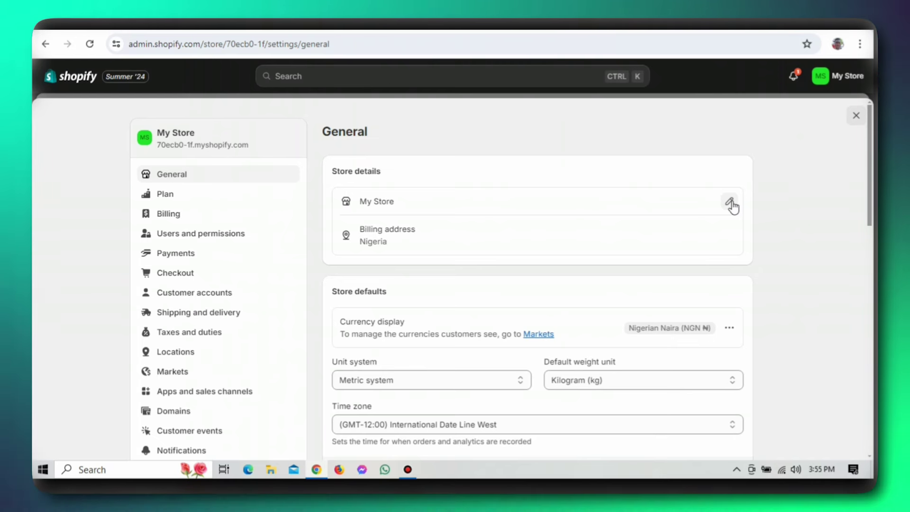
left_click(730, 202)
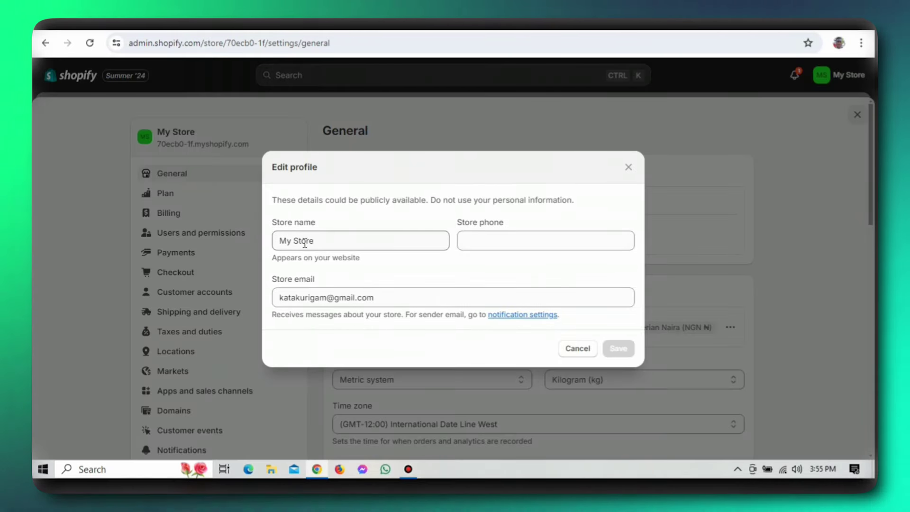
left_click(294, 240)
key("BackSpace")
key("BackSpace")
key("BackSpace")
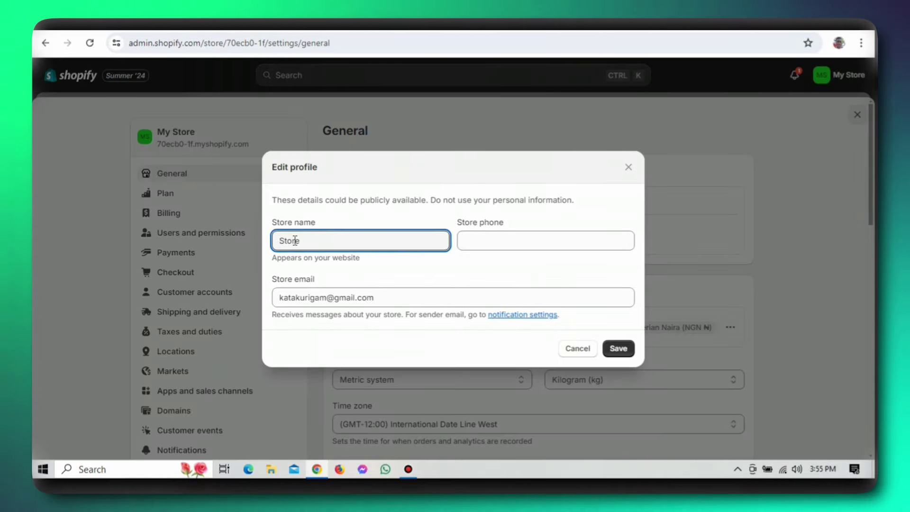
type("Peter's Ch")
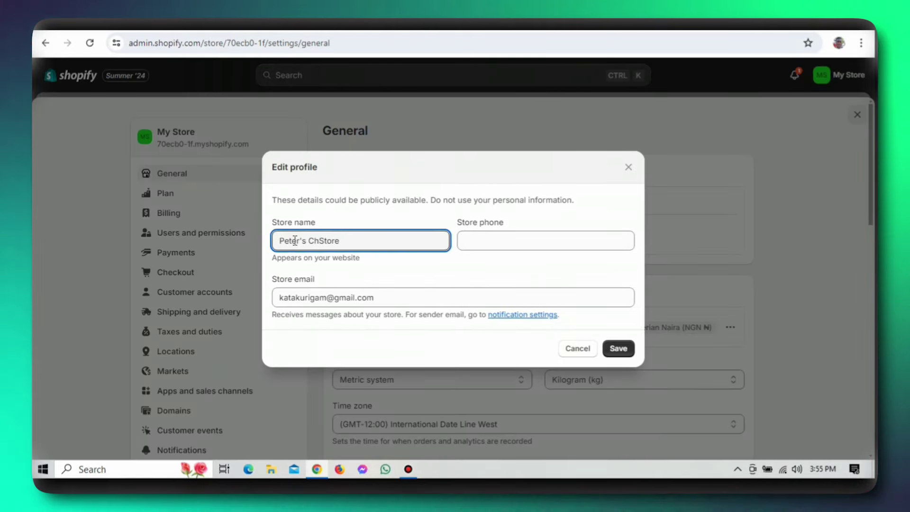
type("air")
left_click(474, 240)
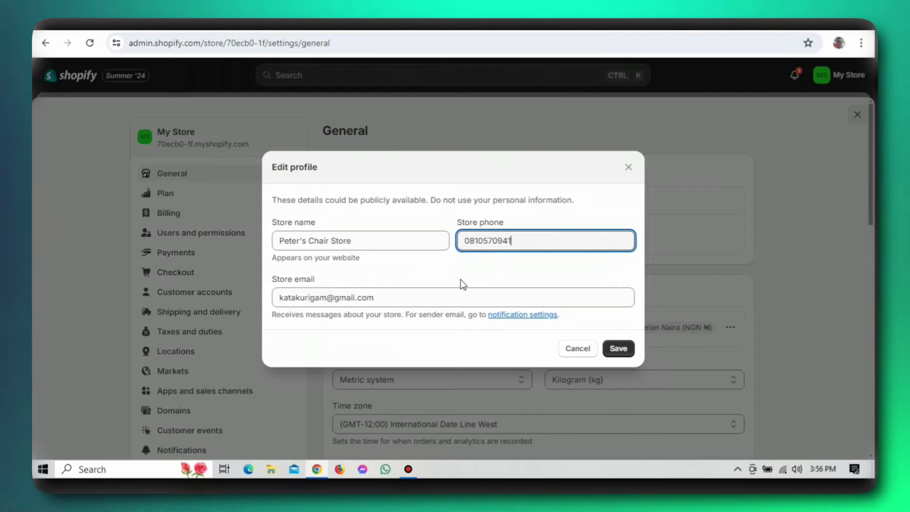
left_click(616, 349)
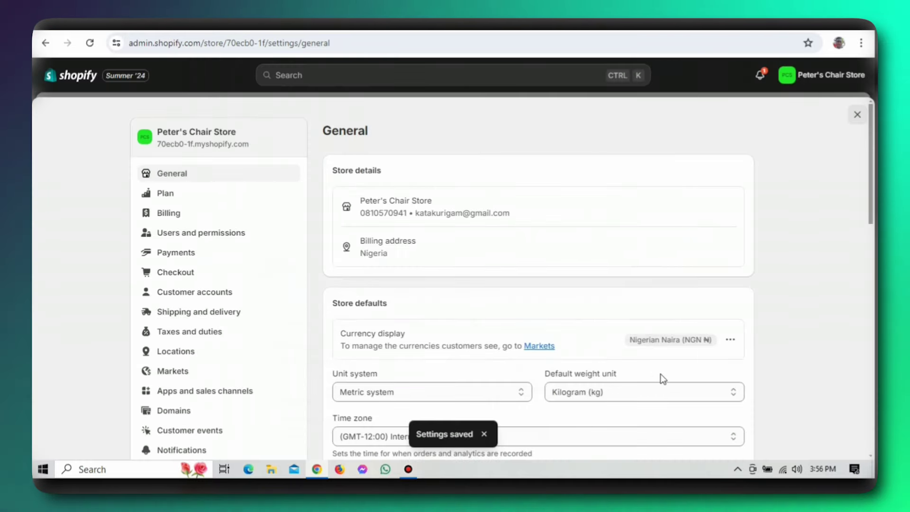
scroll(733, 354, "down", 3)
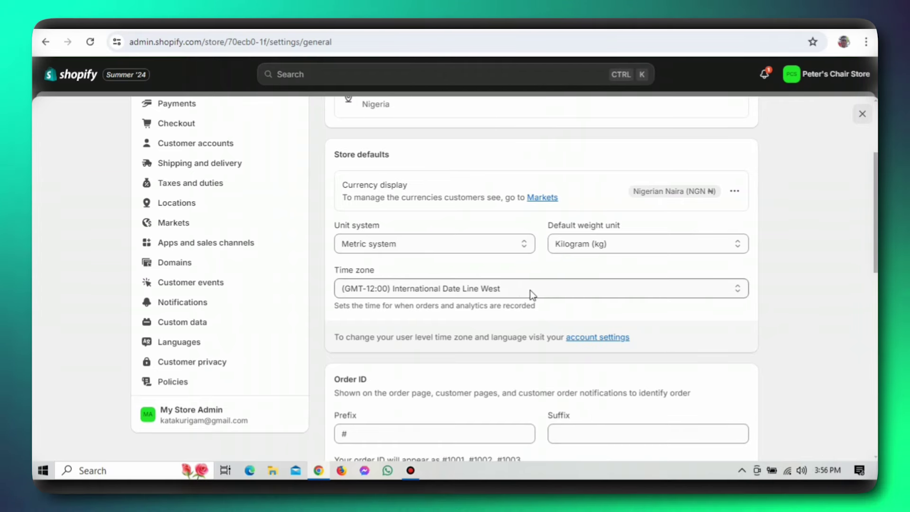
- Set the order ID prefix to #pet and suffix to 223, then save
scroll(575, 329, "down", 1)
scroll(575, 330, "down", 3)
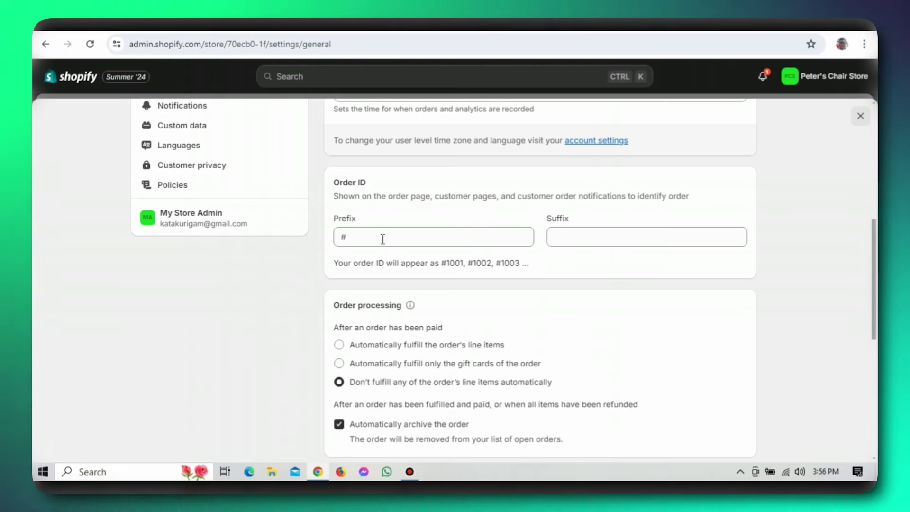
left_click(377, 237)
type("p")
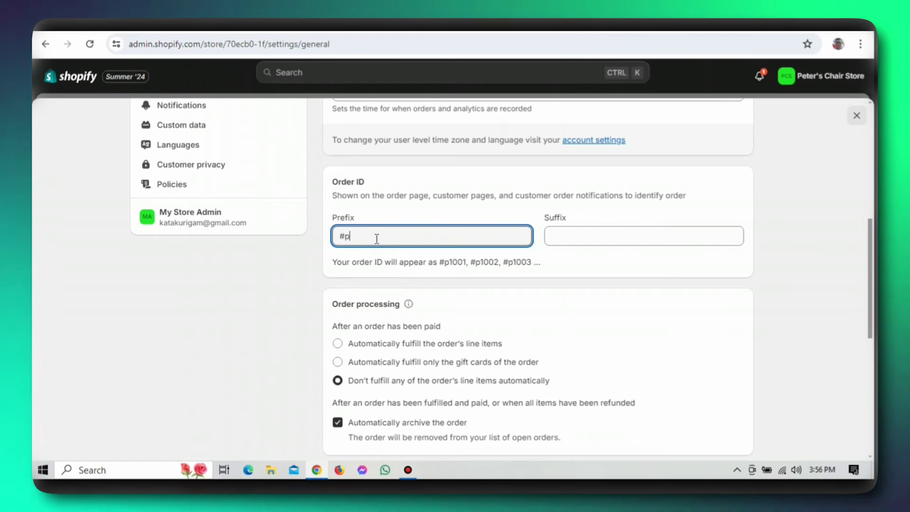
type("et")
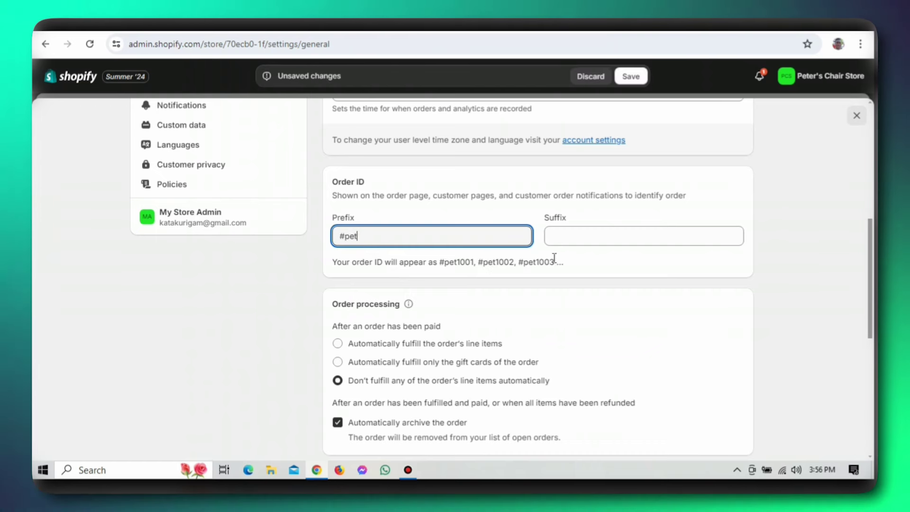
left_click(566, 240)
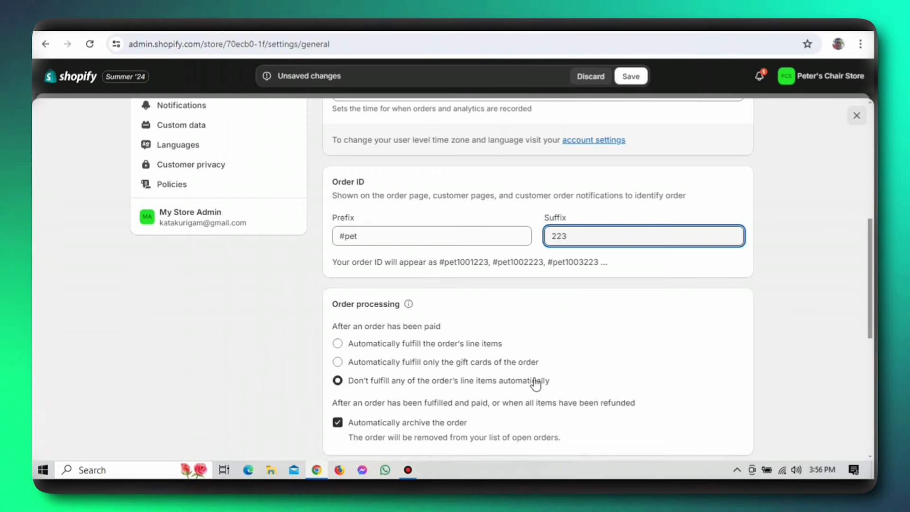
left_click(566, 299)
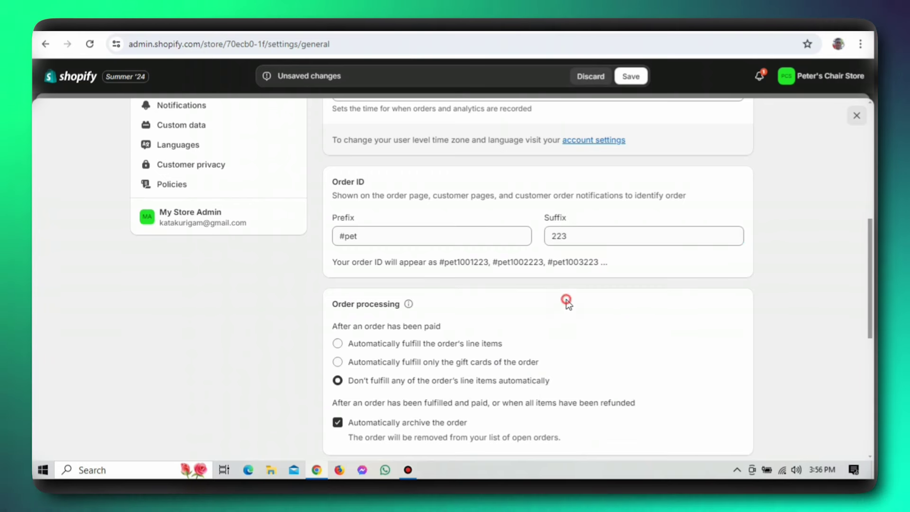
scroll(565, 299, "down", 3)
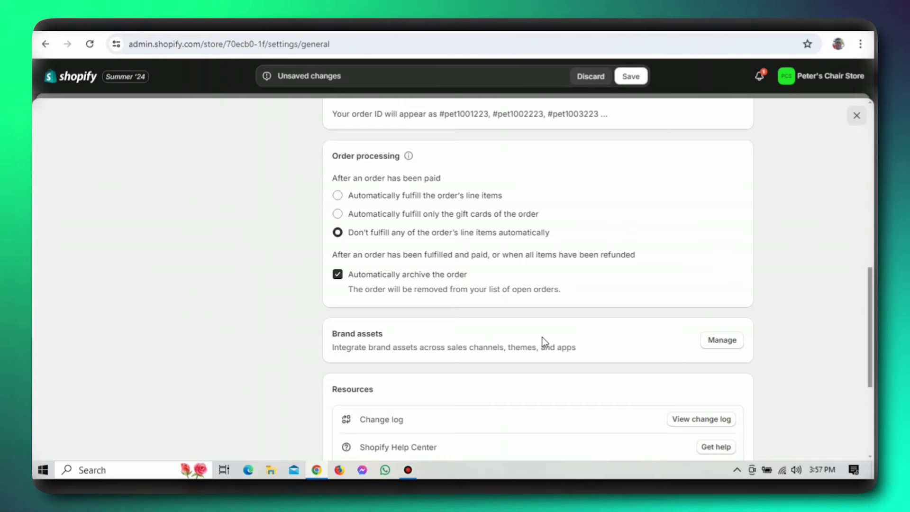
scroll(542, 337, "down", 5)
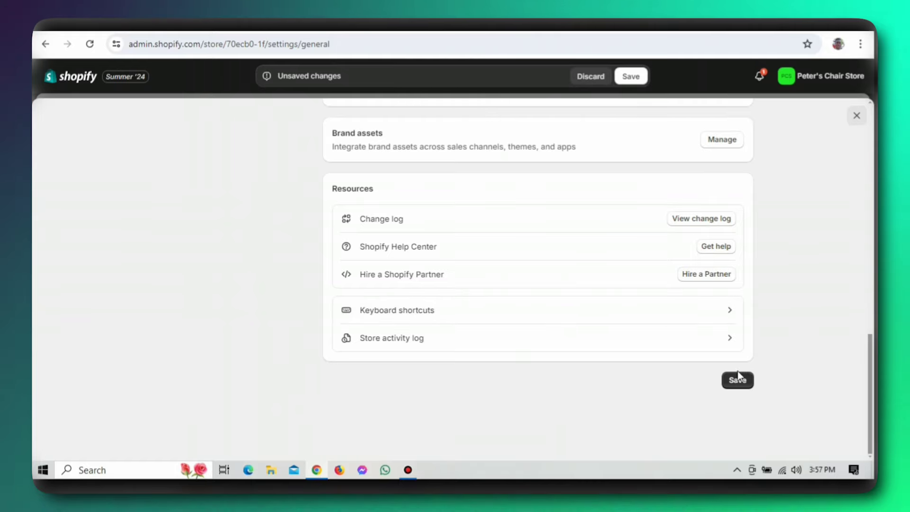
left_click(736, 388)
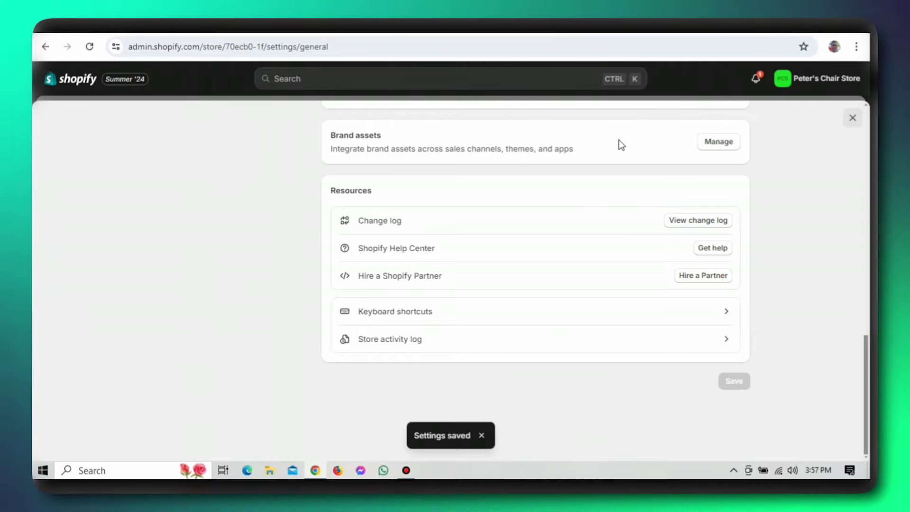
scroll(618, 141, "up", 10)
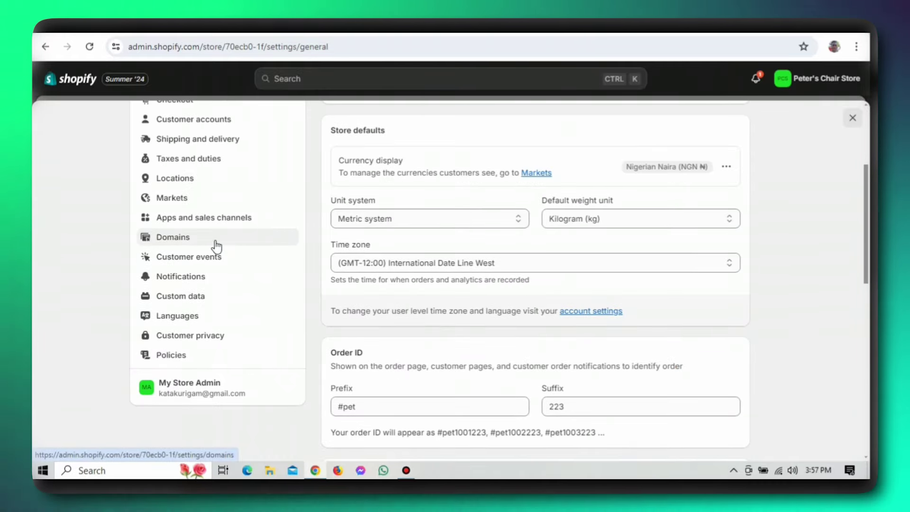
- Search for a new domain for Peter's Chair Store, finding peterschairstore.com at $15.00 USD/year
left_click(184, 240)
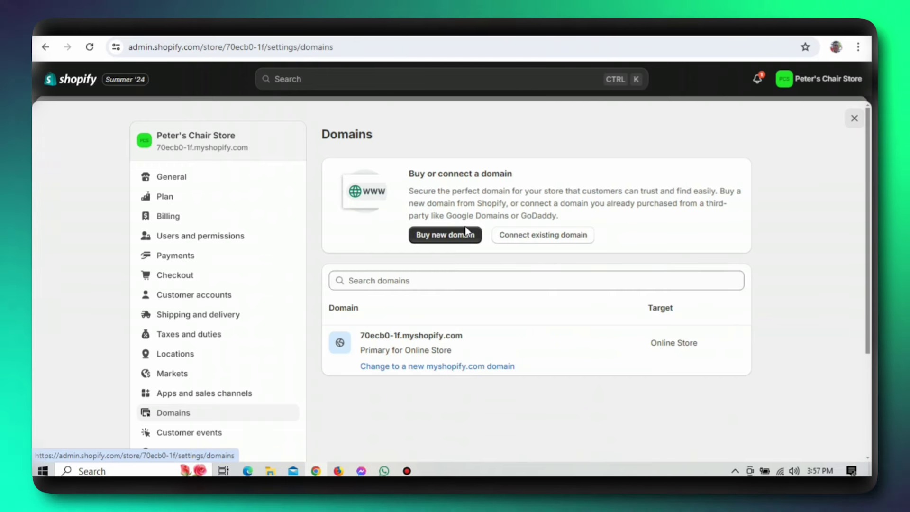
left_click(462, 234)
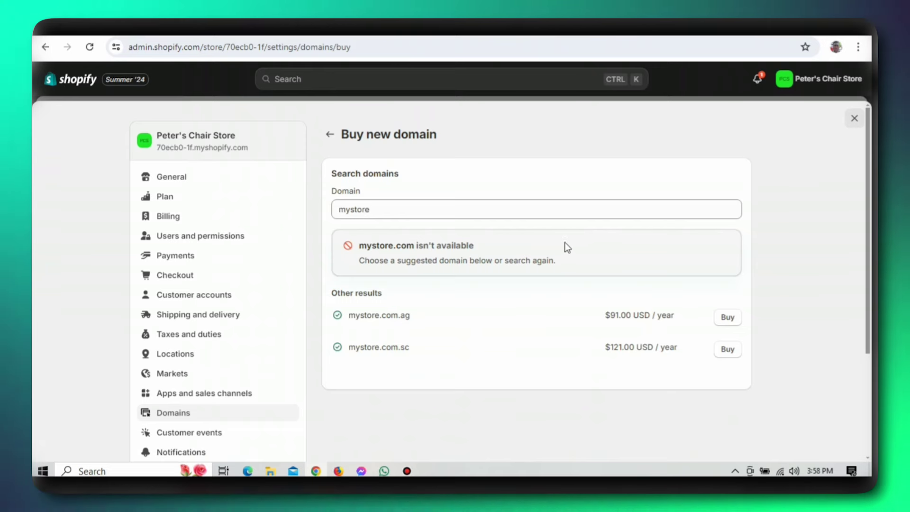
left_click(450, 211)
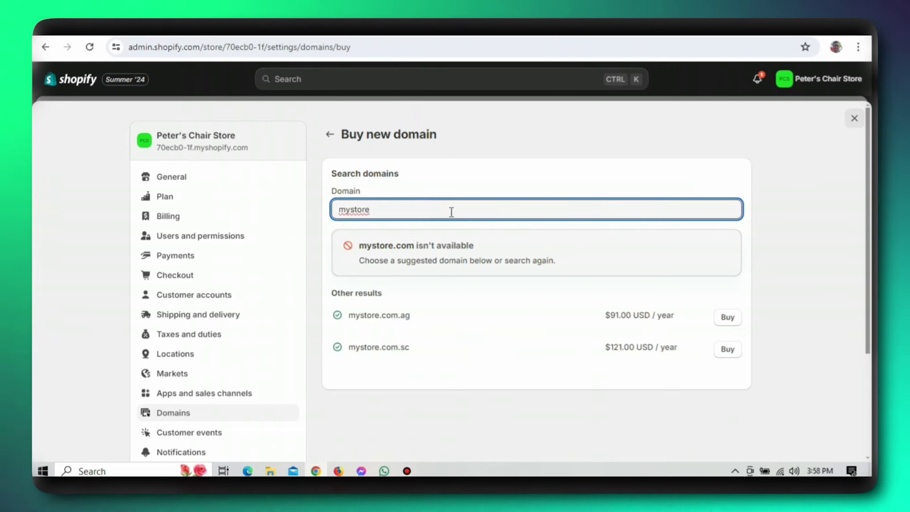
key("BackSpace")
key("BackSpace")
key("BackSpace")
key("BackSpace")
key("BackSpace")
key("BackSpace")
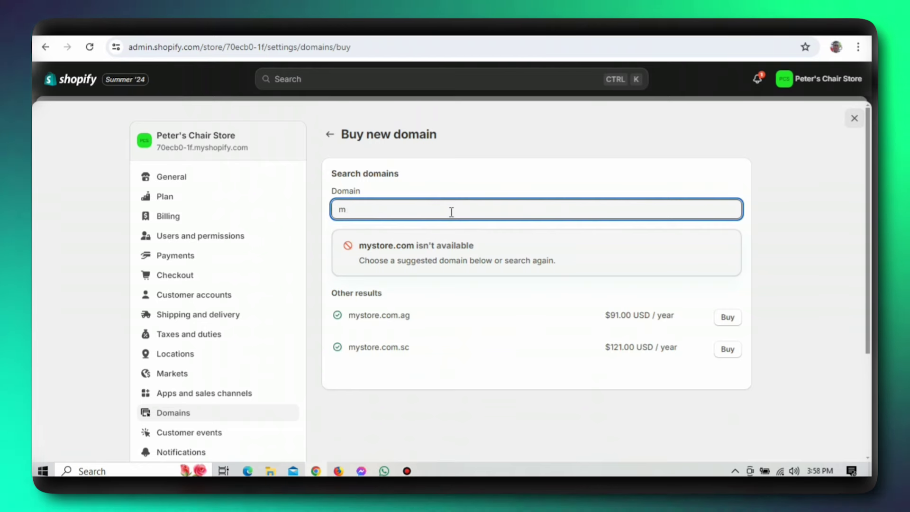
key("BackSpace")
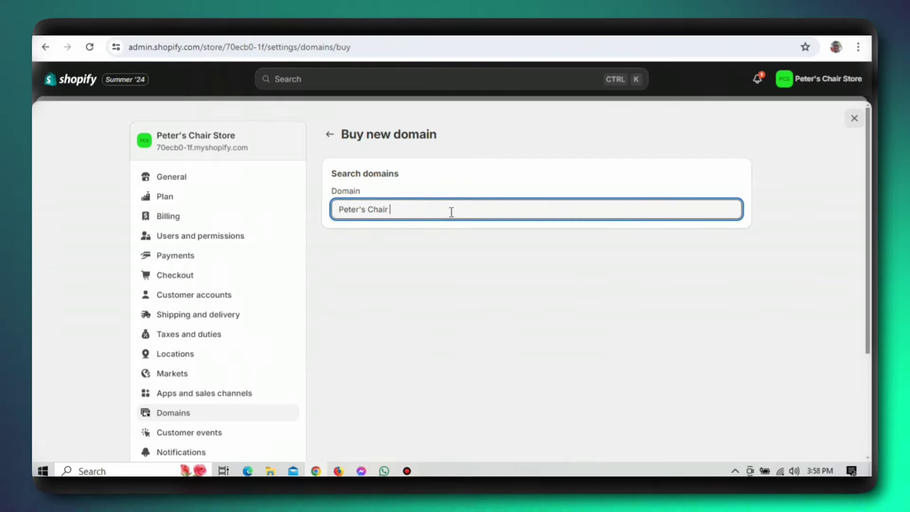
key("BackSpace")
type("re")
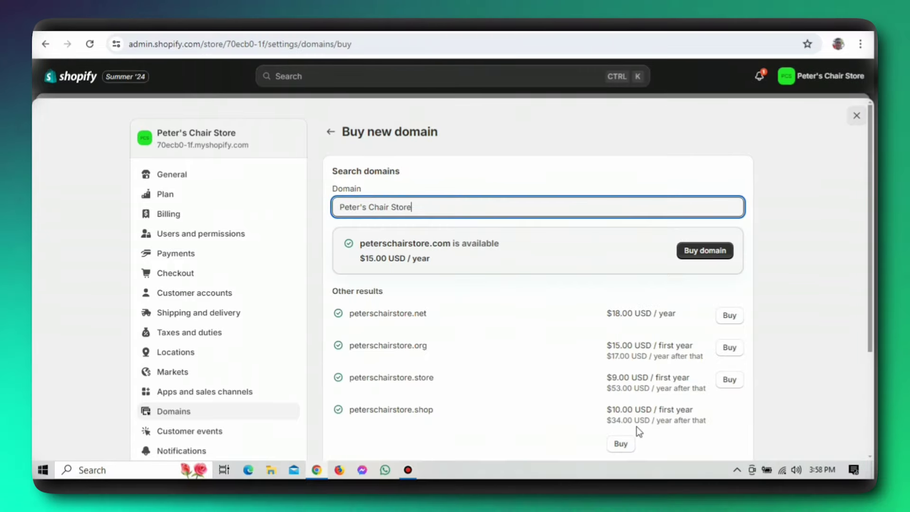
scroll(569, 360, "down", 8)
scroll(550, 382, "up", 10)
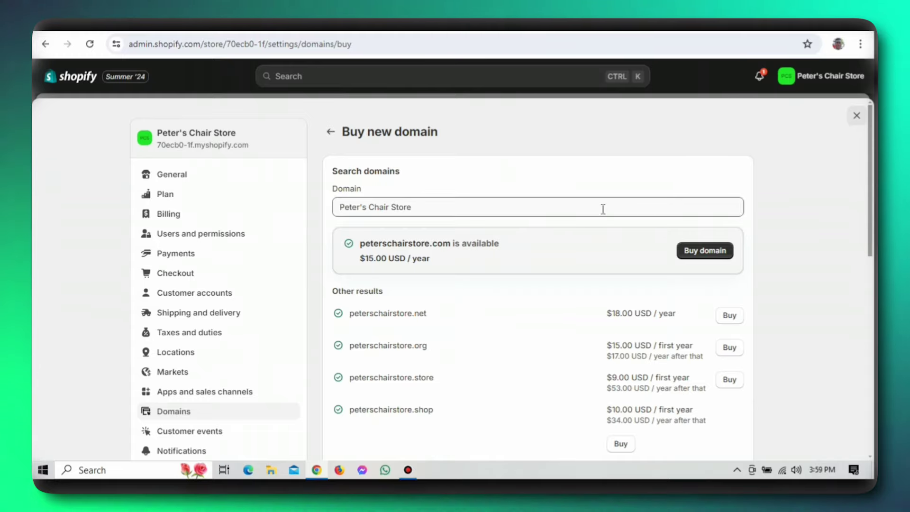
- Start buying the available peterschairstore.com domain and look over its details
left_click(705, 250)
scroll(505, 227, "down", 6)
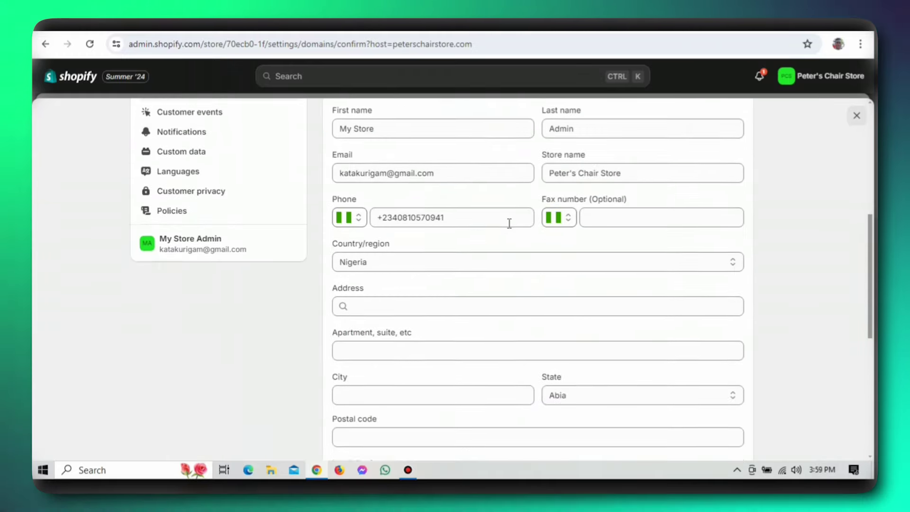
scroll(509, 223, "down", 7)
scroll(584, 276, "up", 13)
scroll(351, 180, "down", 2)
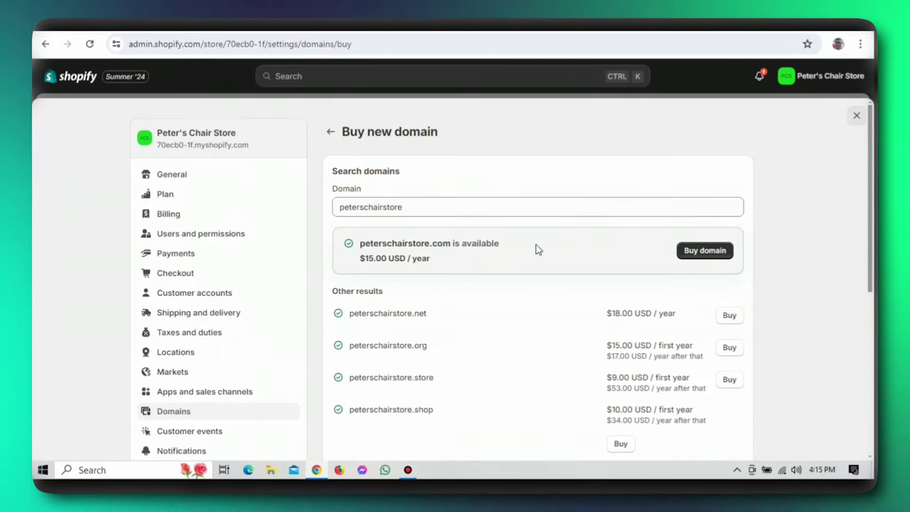
- Open the domain purchase confirmation form and review its contact fields without buying
left_click(704, 249)
scroll(492, 283, "down", 6)
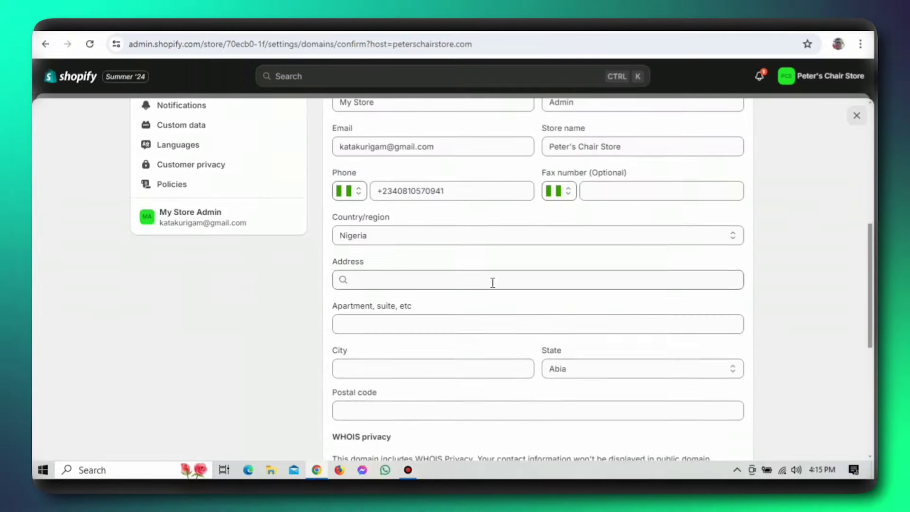
scroll(530, 282, "down", 6)
scroll(549, 290, "up", 12)
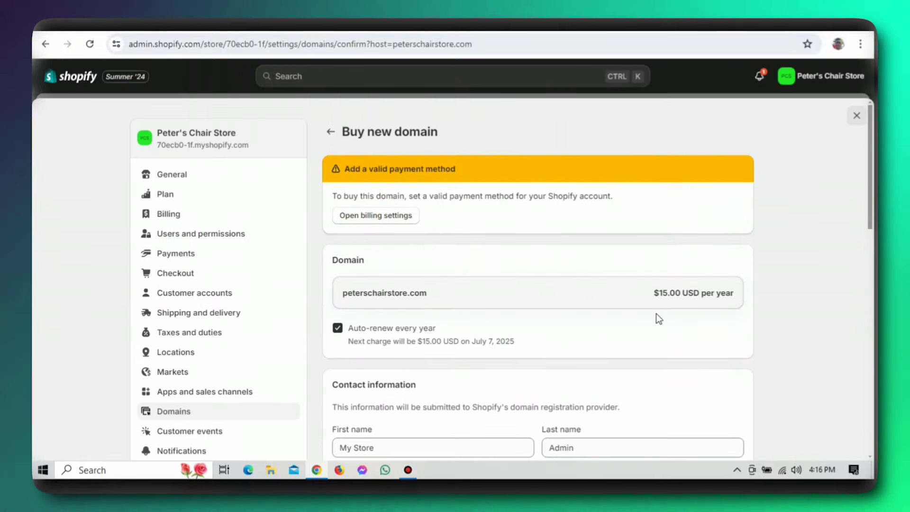
scroll(498, 278, "down", 4)
scroll(657, 321, "up", 4)
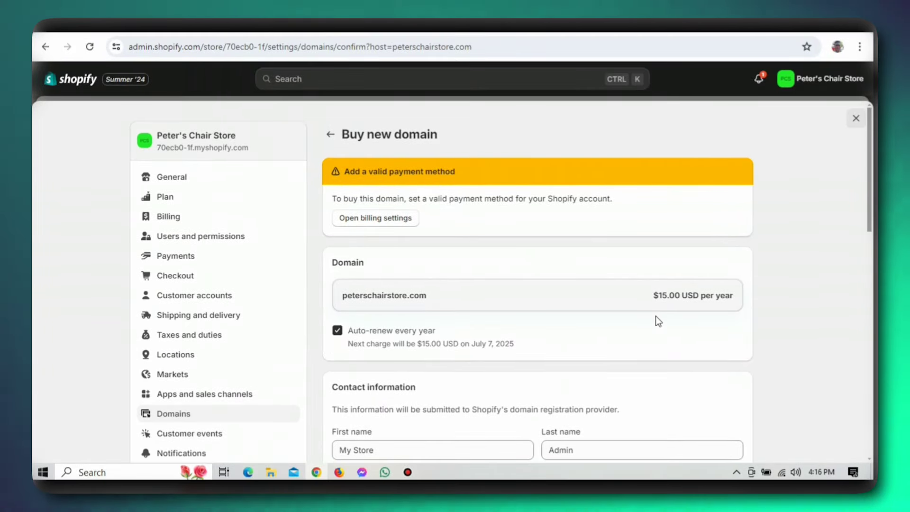
scroll(633, 381, "down", 4)
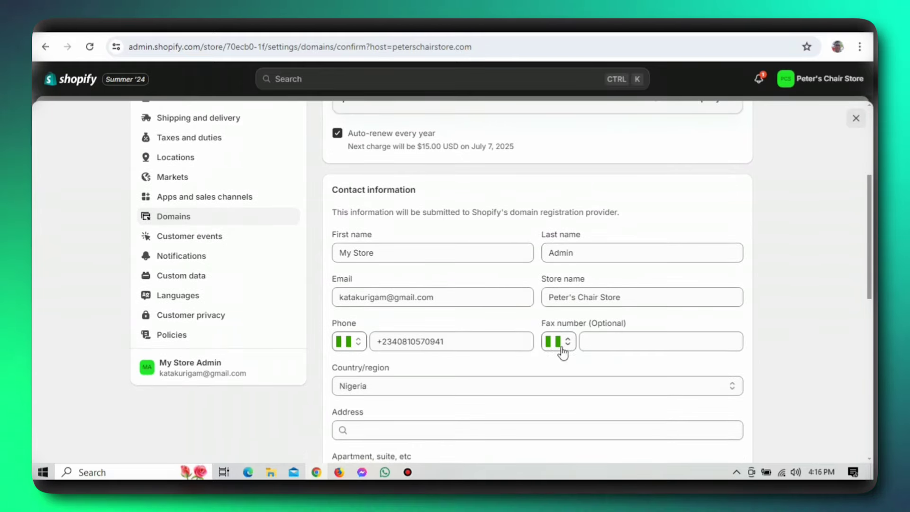
scroll(517, 378, "down", 3)
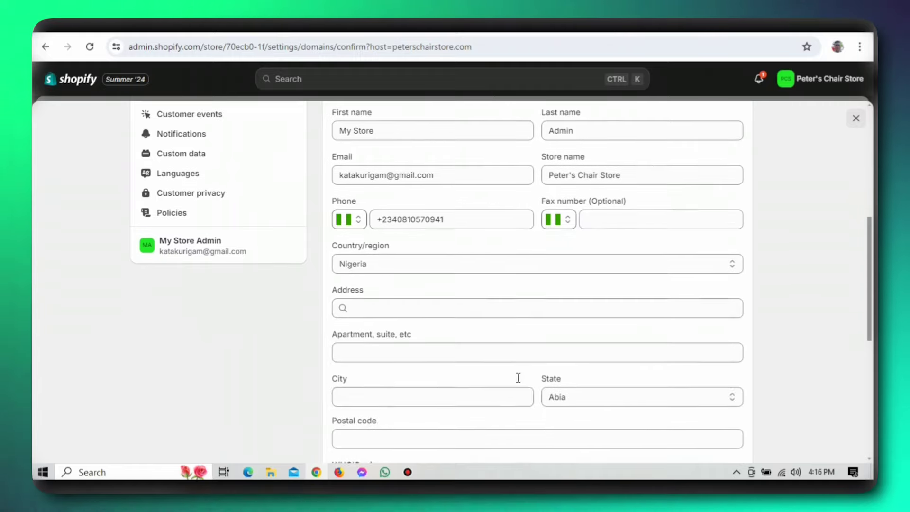
scroll(518, 378, "down", 1)
scroll(537, 319, "up", 1)
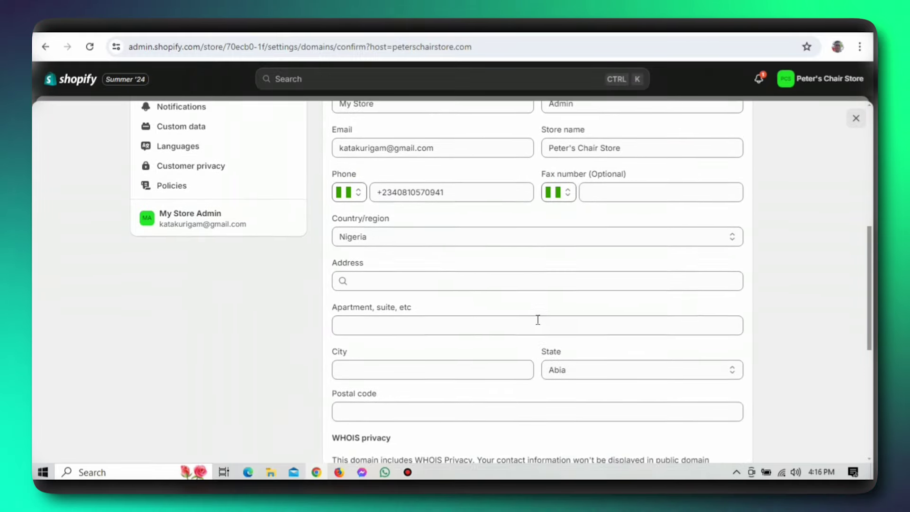
scroll(538, 320, "up", 8)
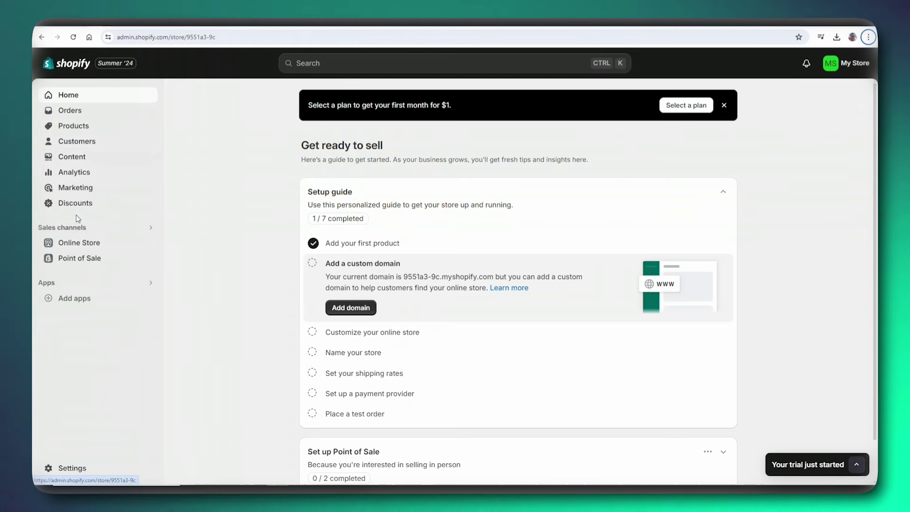
- Open the Sense theme in the theme editor from Online Store > Themes
left_click(69, 244)
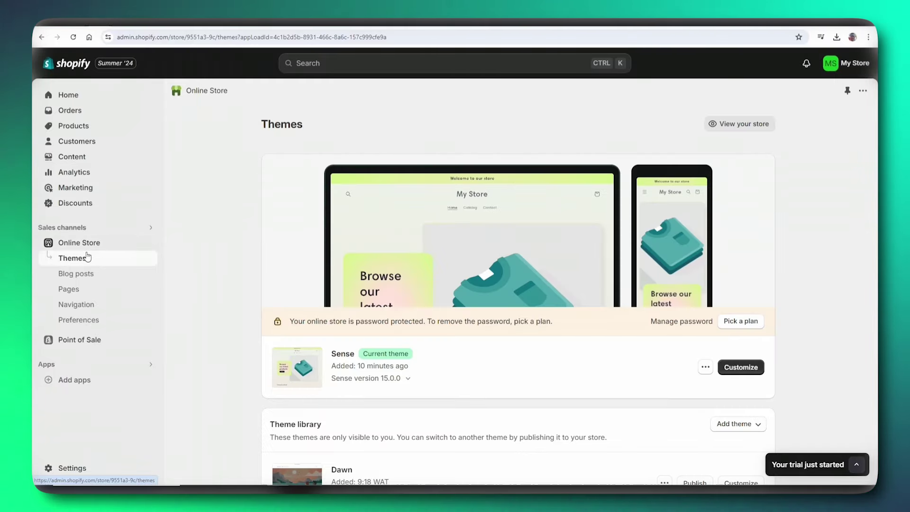
left_click(741, 368)
scroll(464, 284, "down", 5)
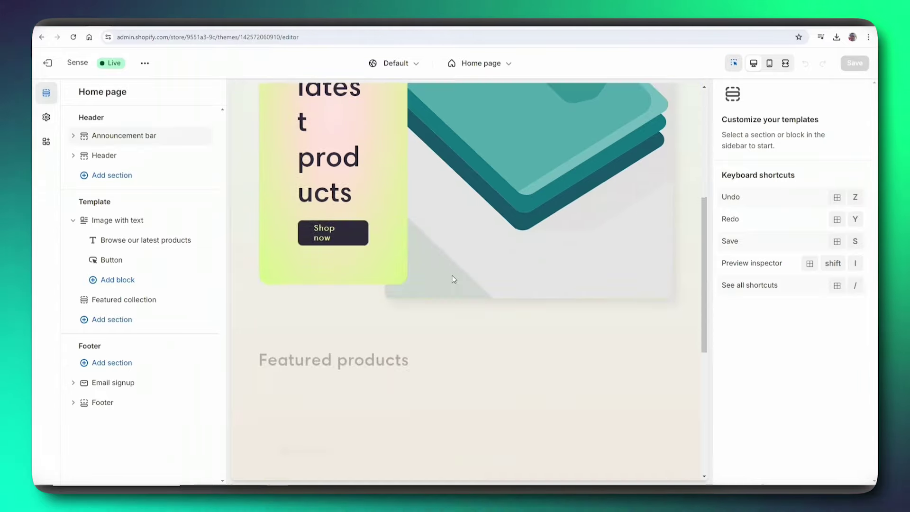
scroll(464, 266, "up", 5)
scroll(474, 213, "down", 5)
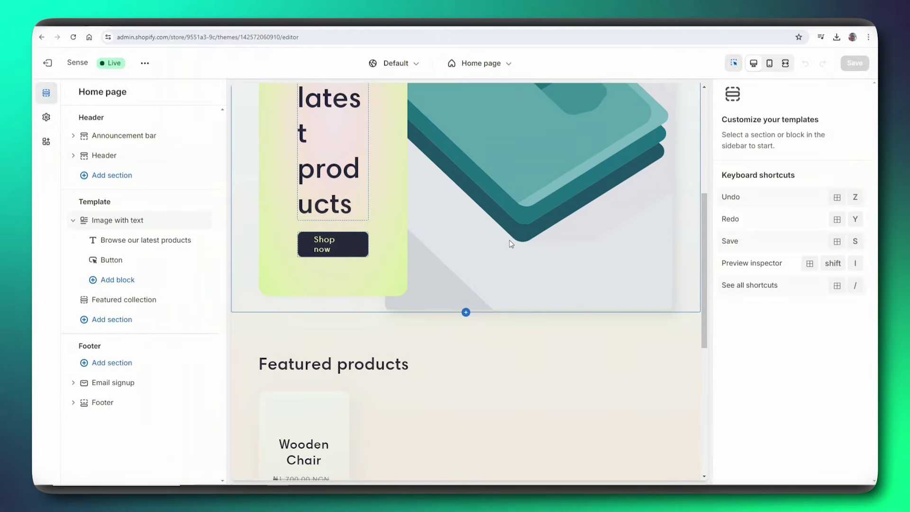
scroll(294, 237, "up", 6)
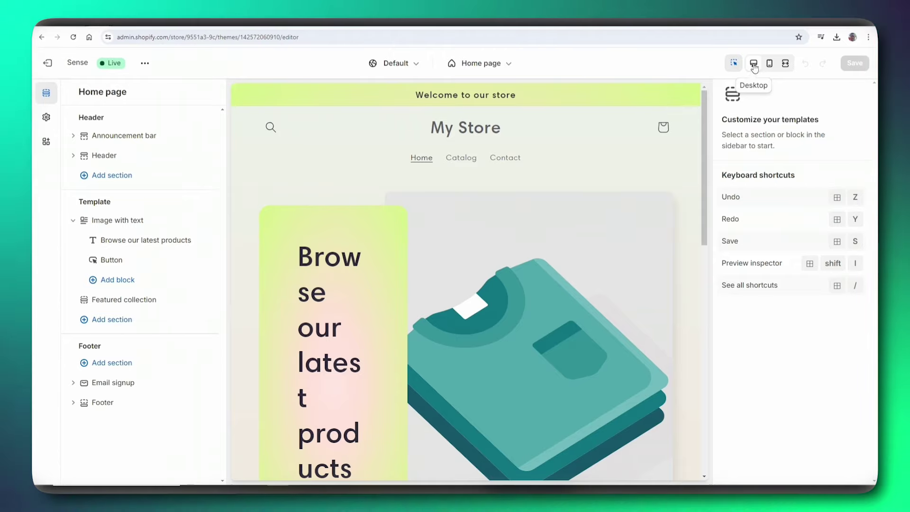
scroll(574, 306, "down", 9)
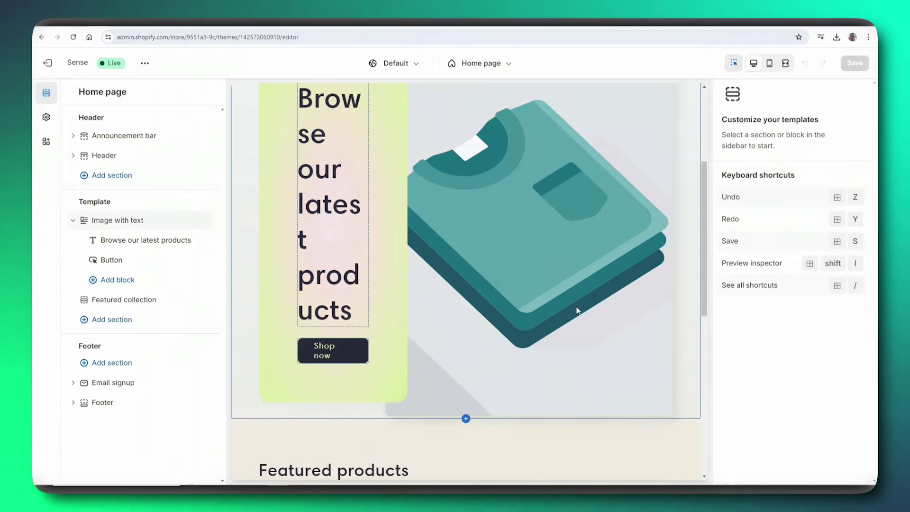
scroll(577, 298, "down", 3)
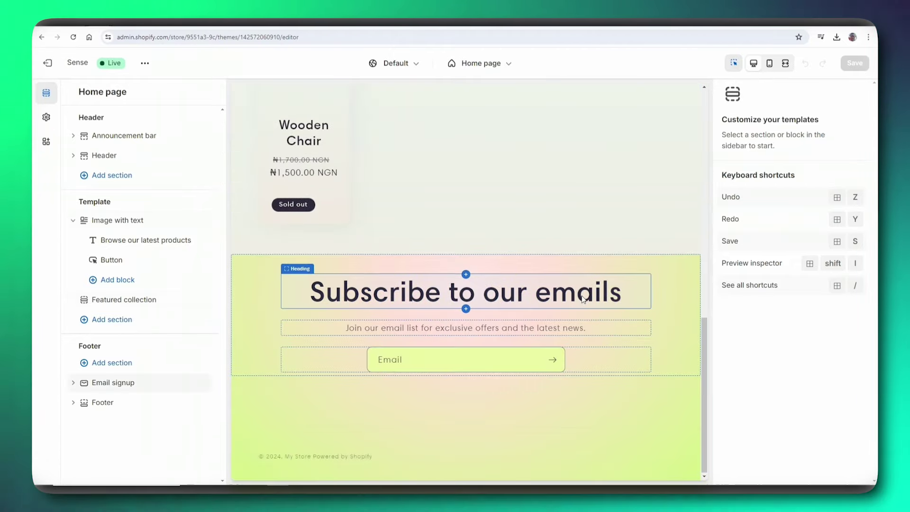
scroll(575, 290, "up", 12)
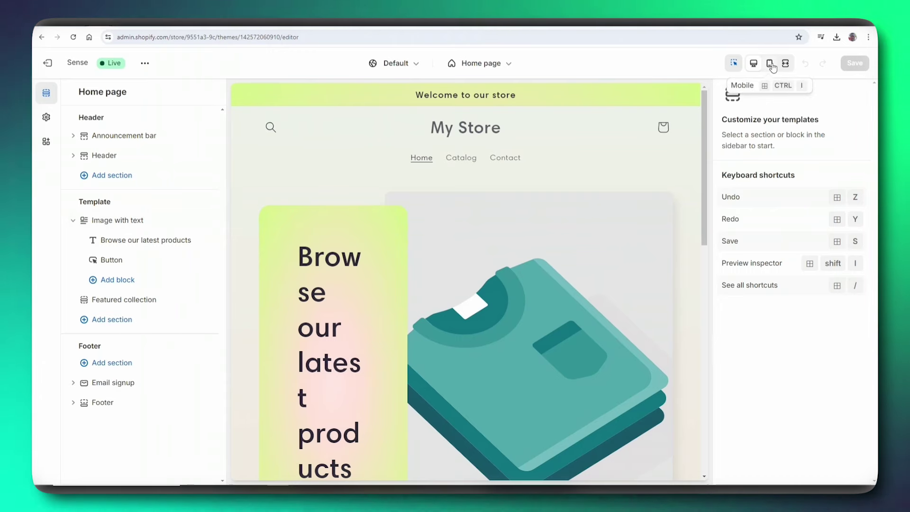
- Preview the home page in the Mobile view and scroll through it
left_click(771, 64)
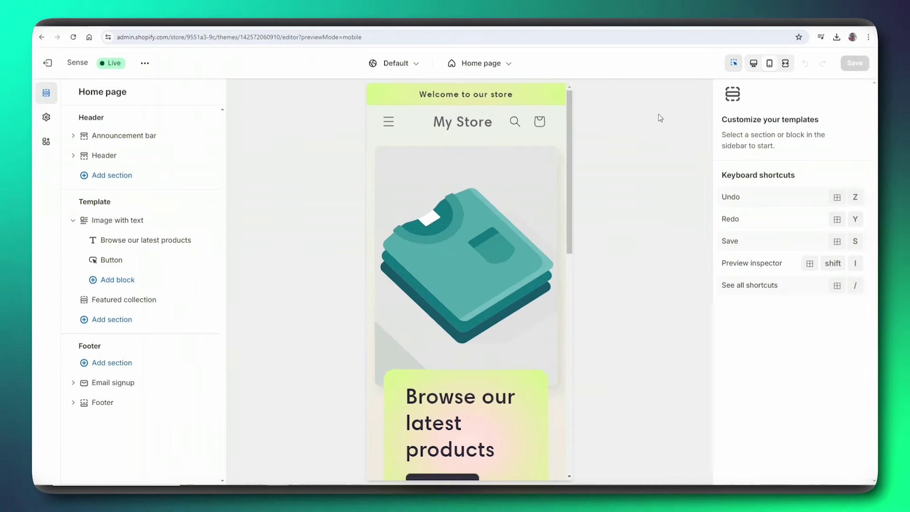
scroll(542, 213, "down", 3)
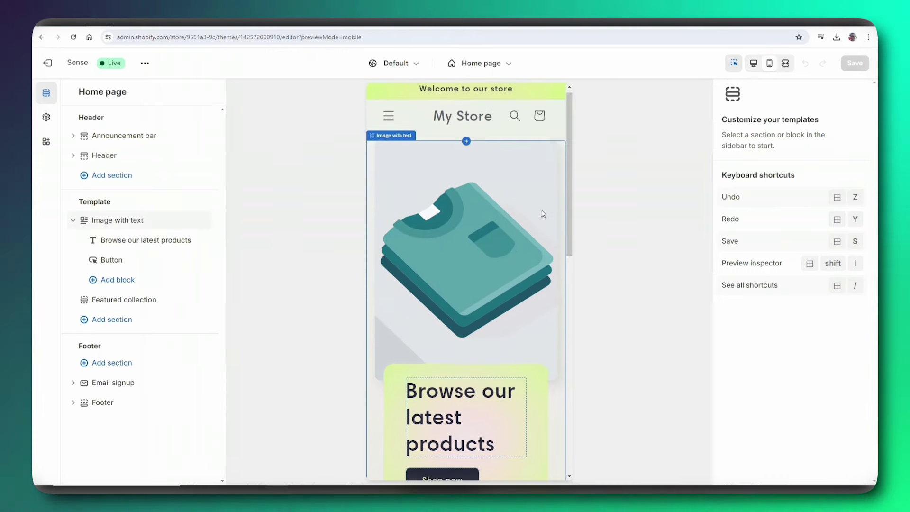
scroll(542, 213, "down", 3)
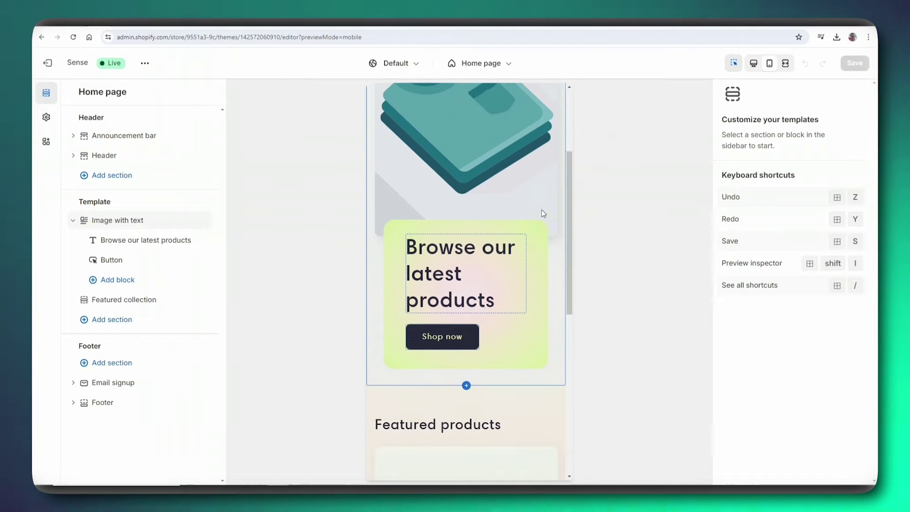
scroll(543, 213, "down", 3)
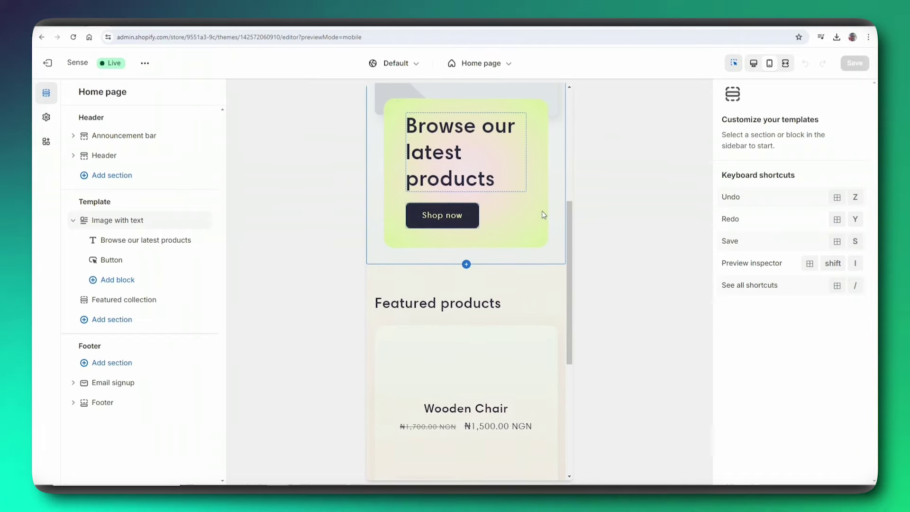
scroll(543, 216, "down", 3)
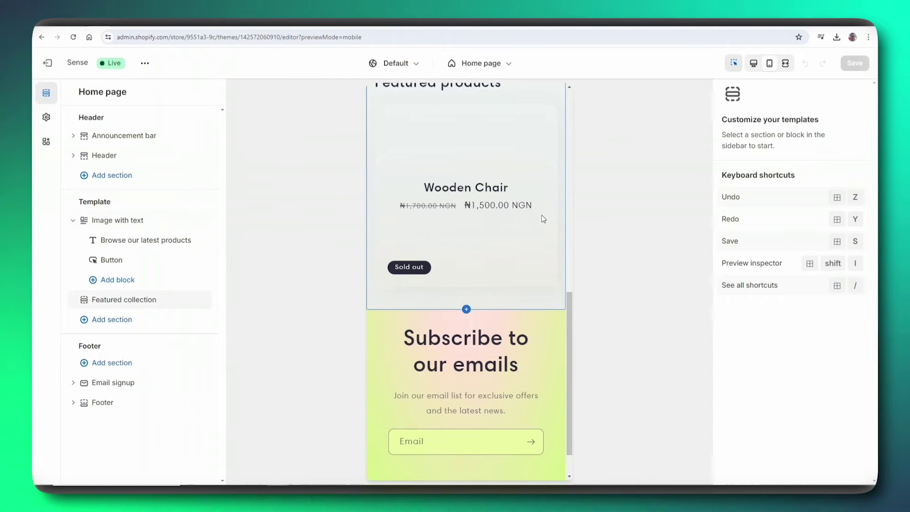
scroll(543, 218, "down", 2)
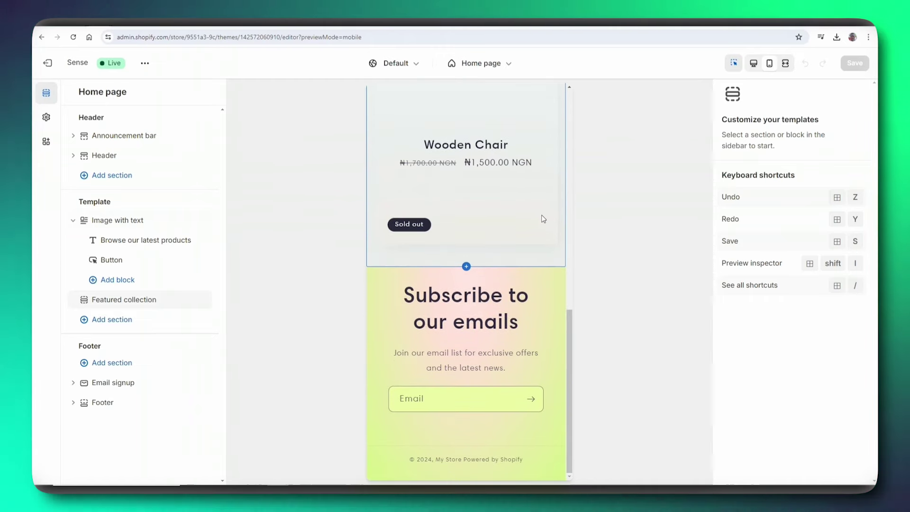
scroll(544, 219, "up", 4)
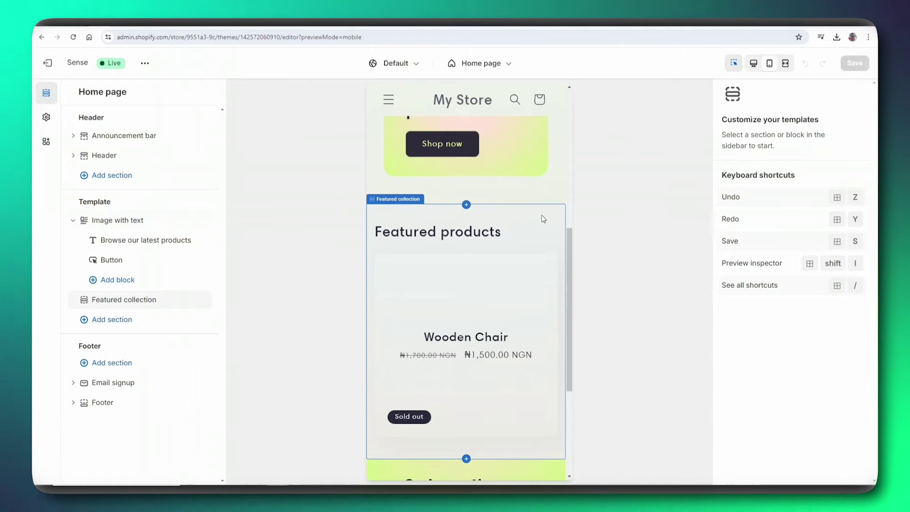
scroll(543, 218, "up", 5)
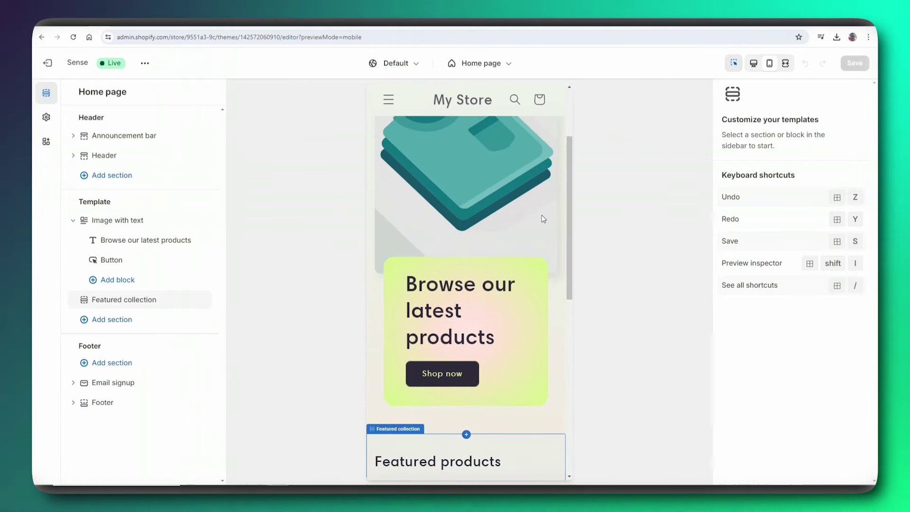
scroll(543, 219, "up", 3)
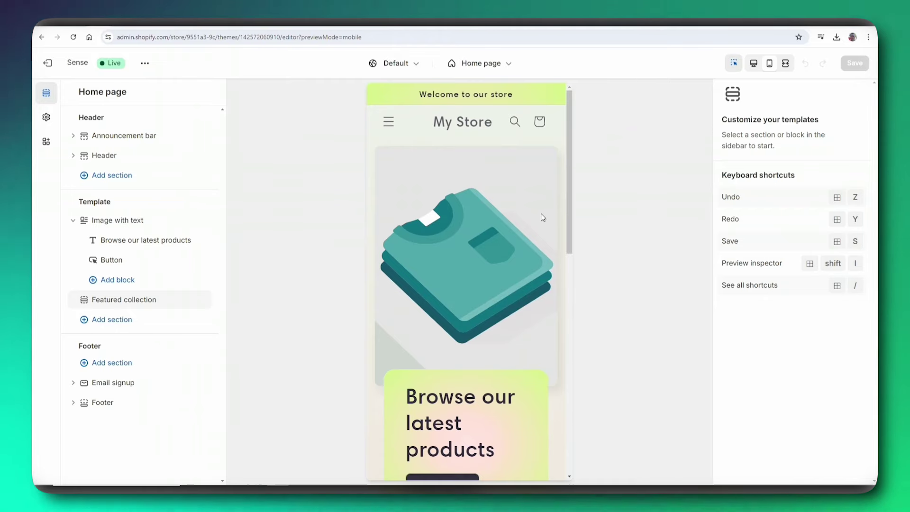
- Show the store preview in Fullscreen and scroll through it
left_click(785, 63)
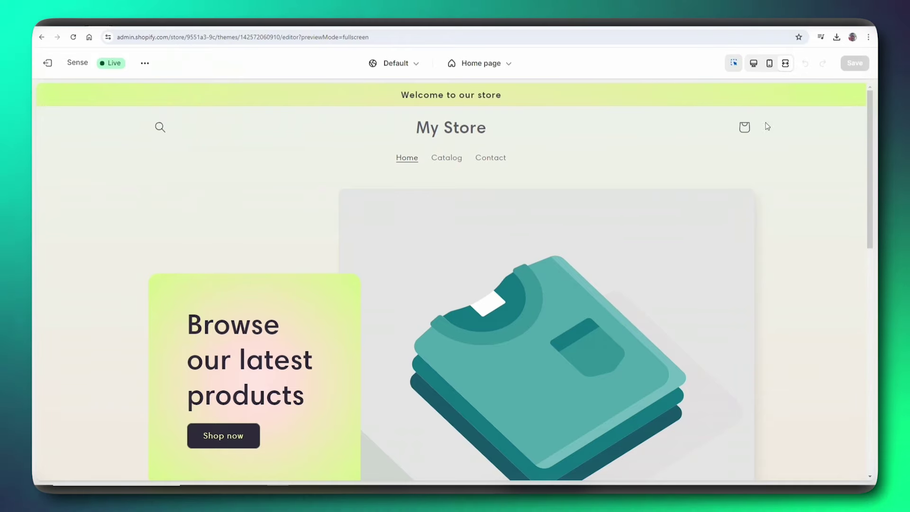
scroll(703, 206, "down", 5)
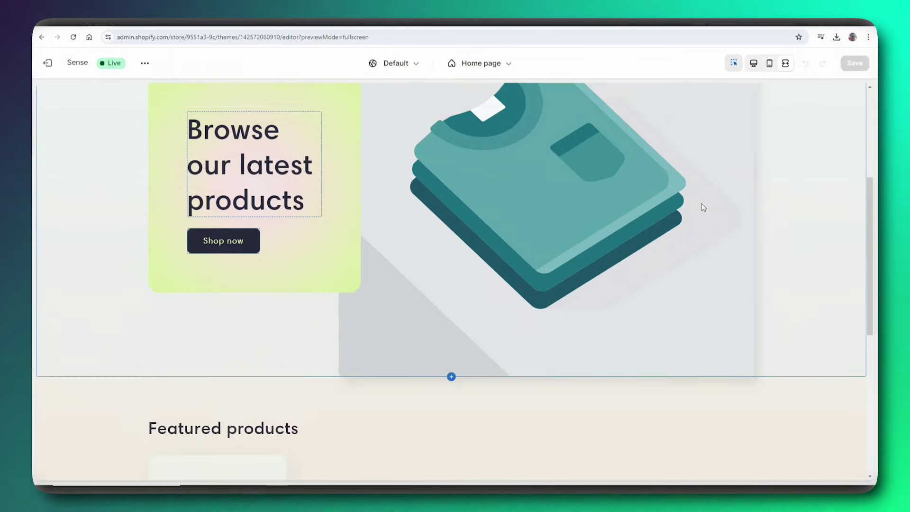
scroll(703, 205, "down", 4)
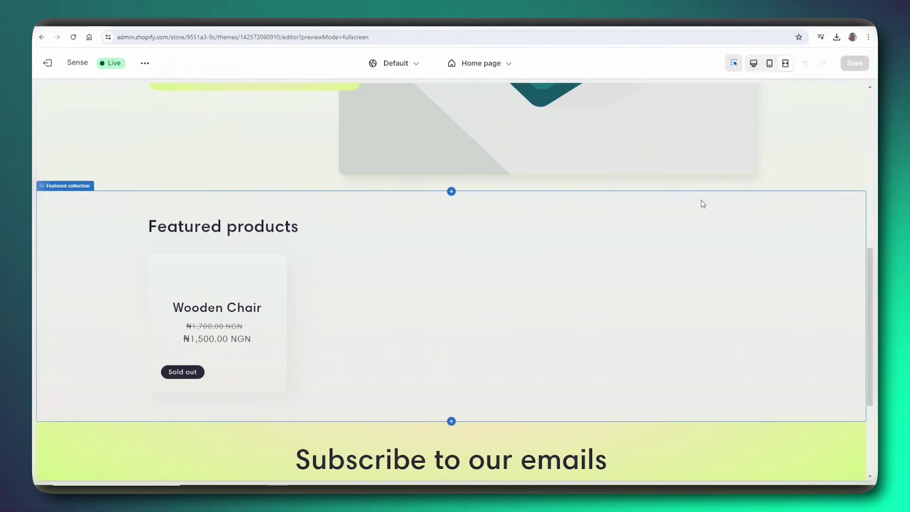
scroll(701, 199, "up", 8)
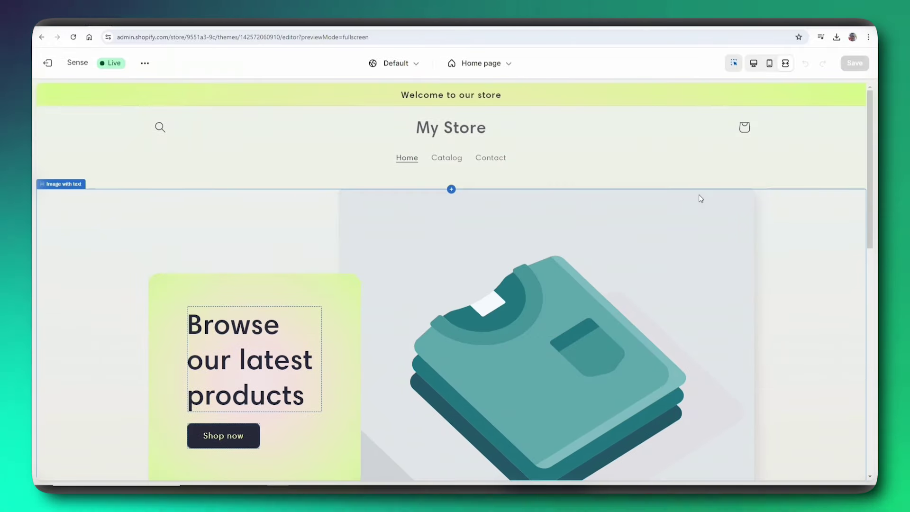
- Return to the full editor with the Desktop preview and scroll the home page
left_click(753, 63)
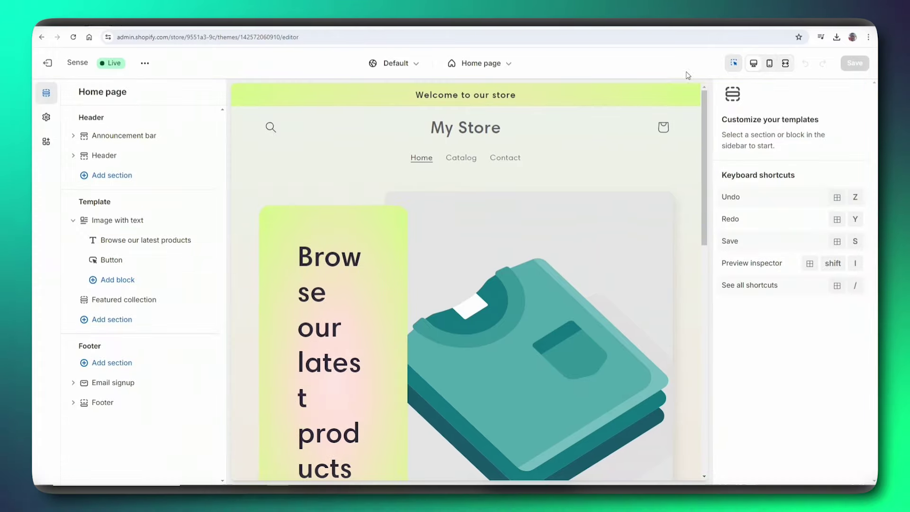
mouse_move(452, 202)
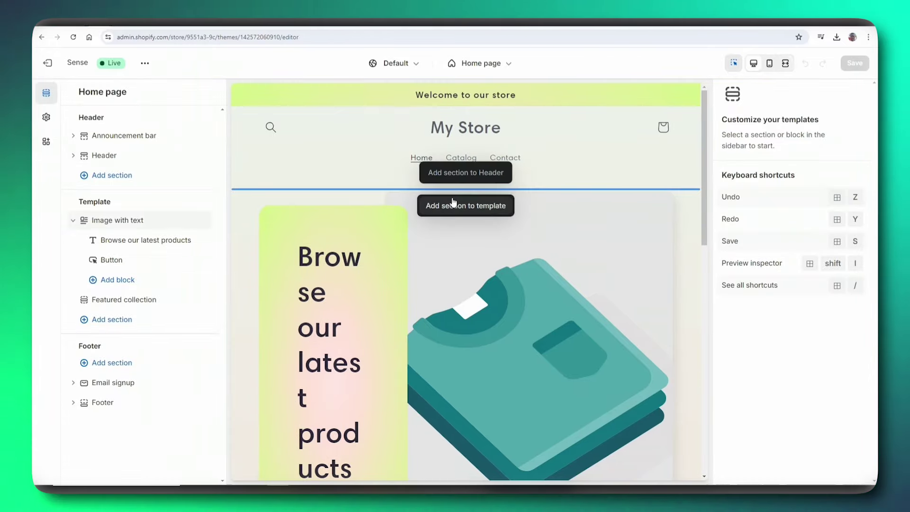
scroll(469, 227, "down", 5)
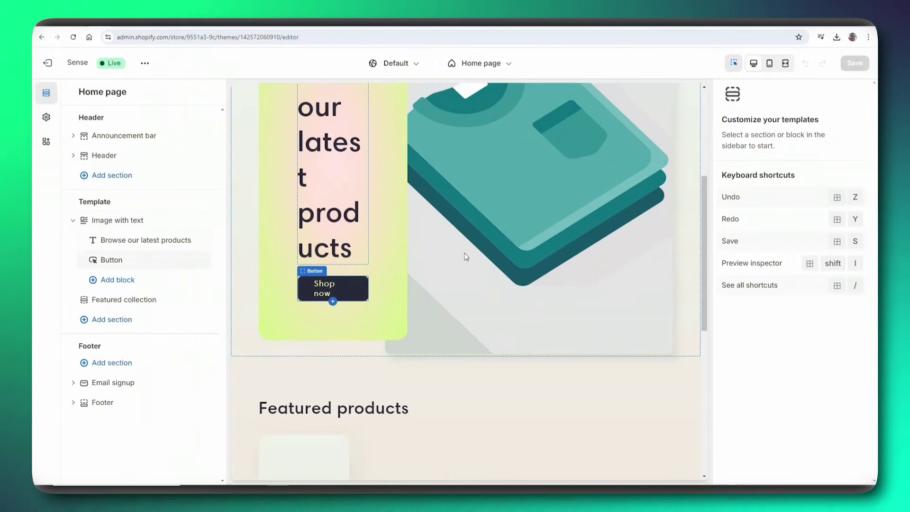
scroll(426, 379, "down", 5)
scroll(440, 362, "up", 3)
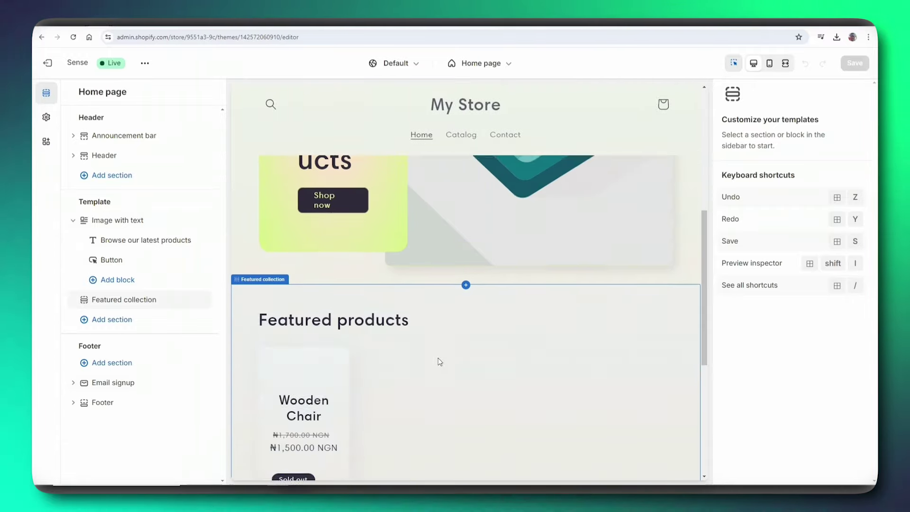
scroll(440, 362, "up", 5)
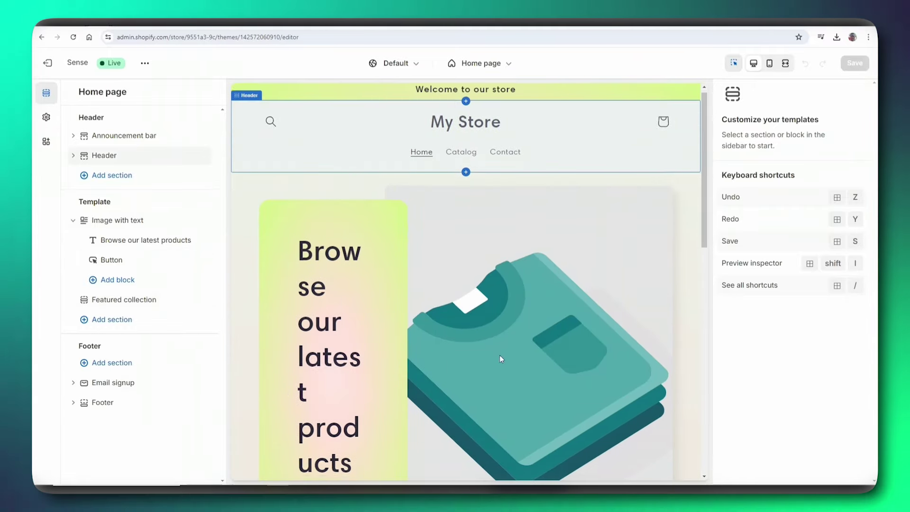
- Select the Image with text section, then open the Featured collection section's settings
scroll(499, 354, "down", 5)
scroll(539, 319, "up", 4)
scroll(525, 321, "down", 8)
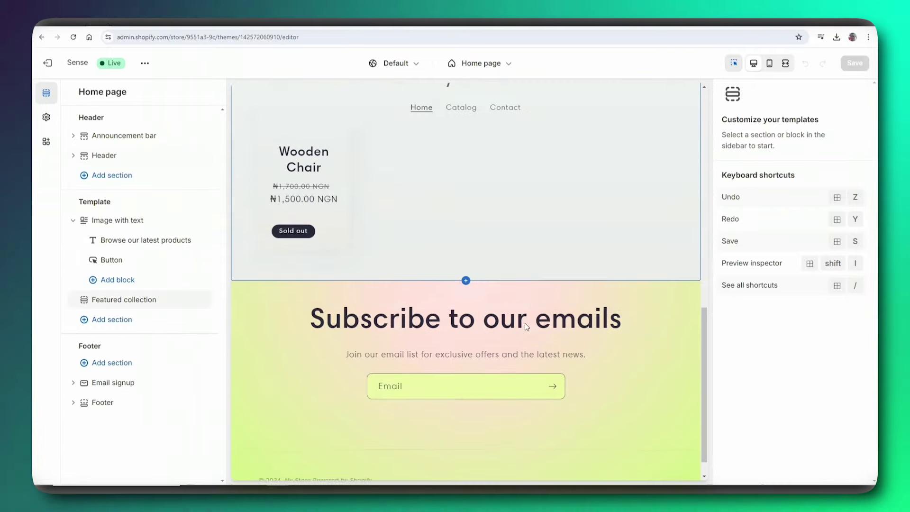
scroll(523, 322, "up", 8)
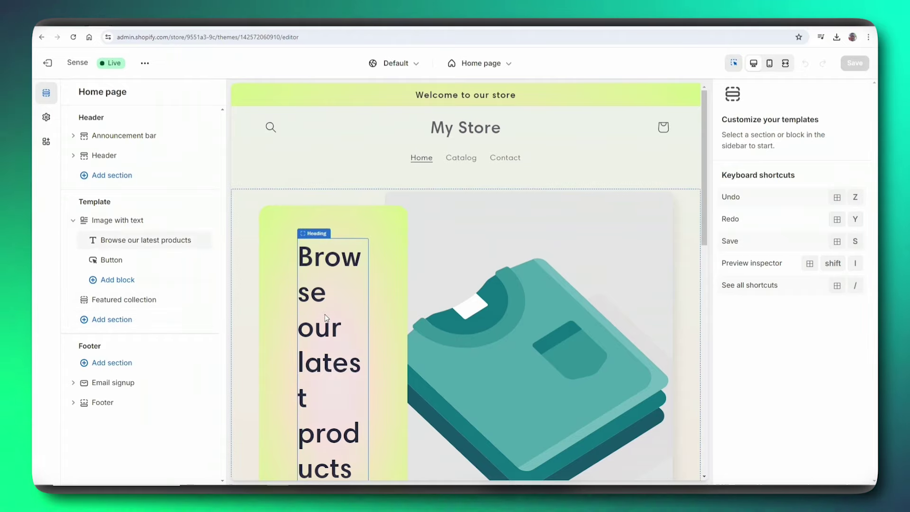
scroll(263, 280, "down", 2)
scroll(263, 282, "down", 4)
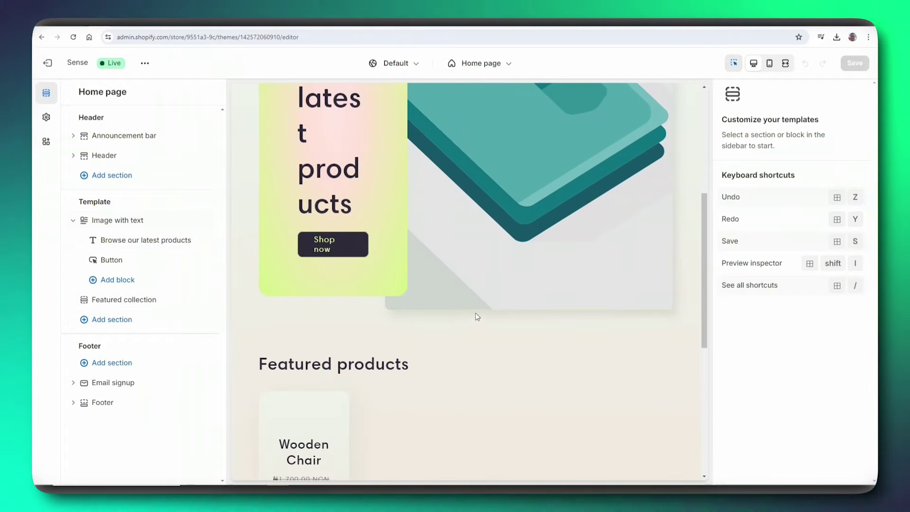
left_click(470, 260)
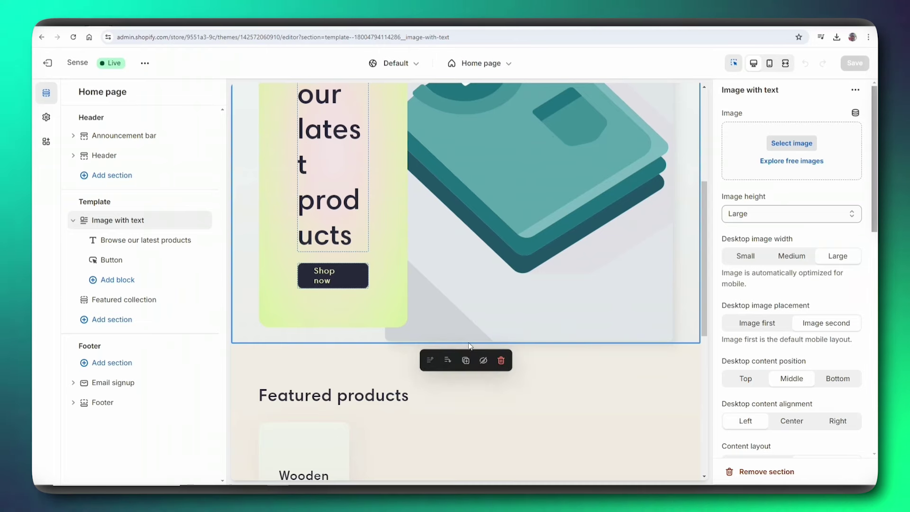
left_click(650, 385)
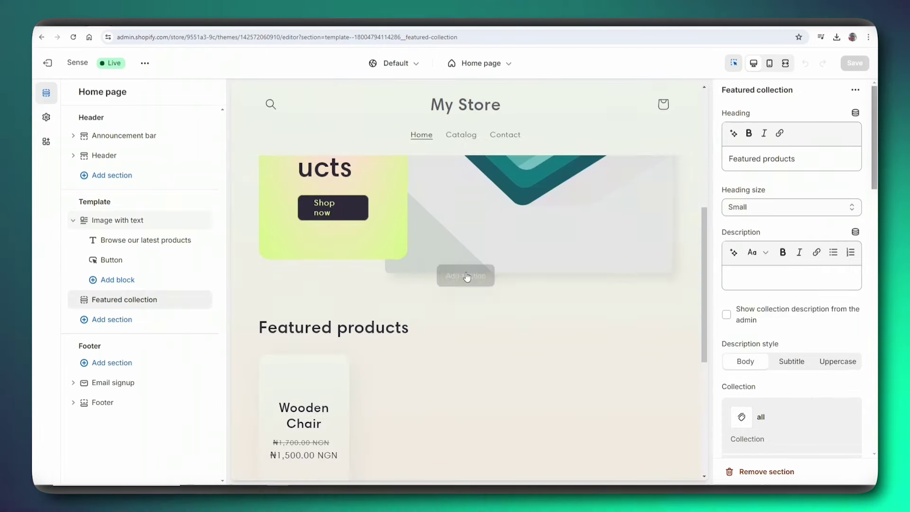
- Insert a Multicolumn section above Featured products from the Add section list
left_click(467, 276)
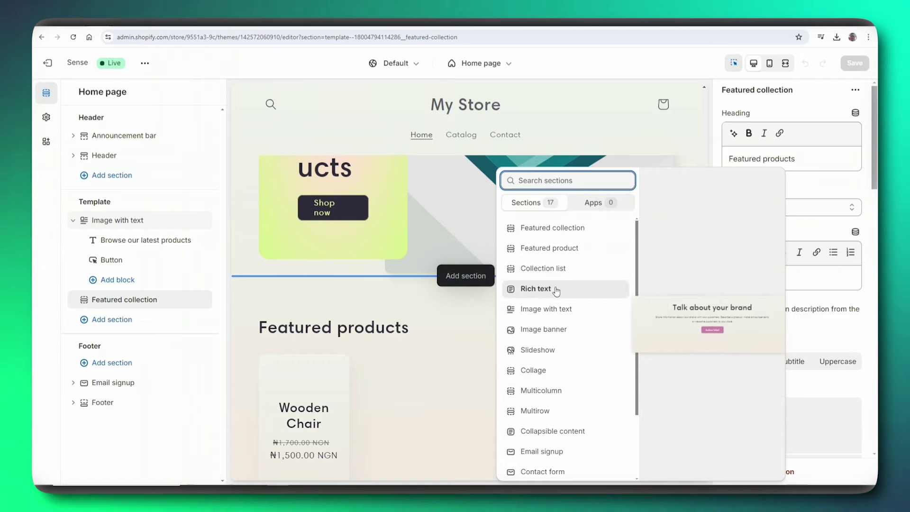
scroll(552, 303, "down", 3)
scroll(549, 275, "up", 2)
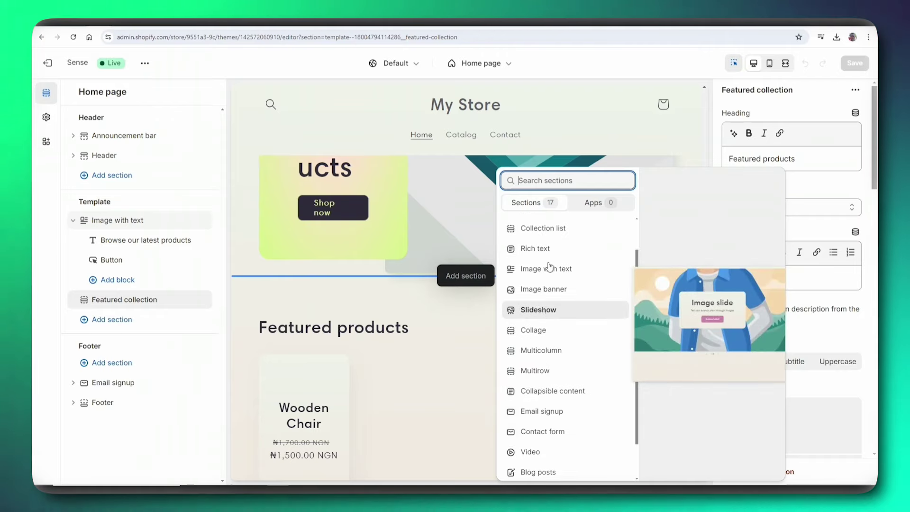
scroll(549, 266, "up", 1)
scroll(545, 355, "down", 1)
left_click(553, 348)
scroll(507, 290, "down", 2)
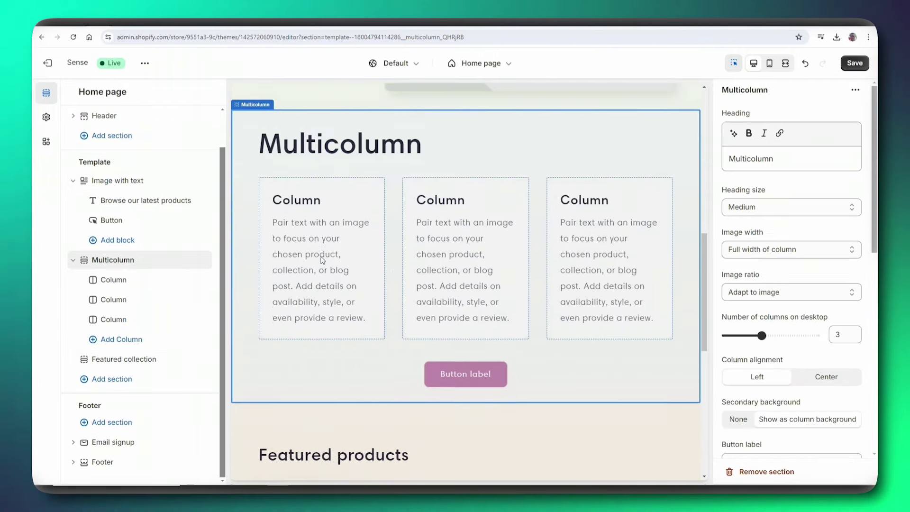
scroll(351, 254, "down", 1)
- Open the first Column block's settings, then try dragging Multicolumn above Image with text
left_click(340, 169)
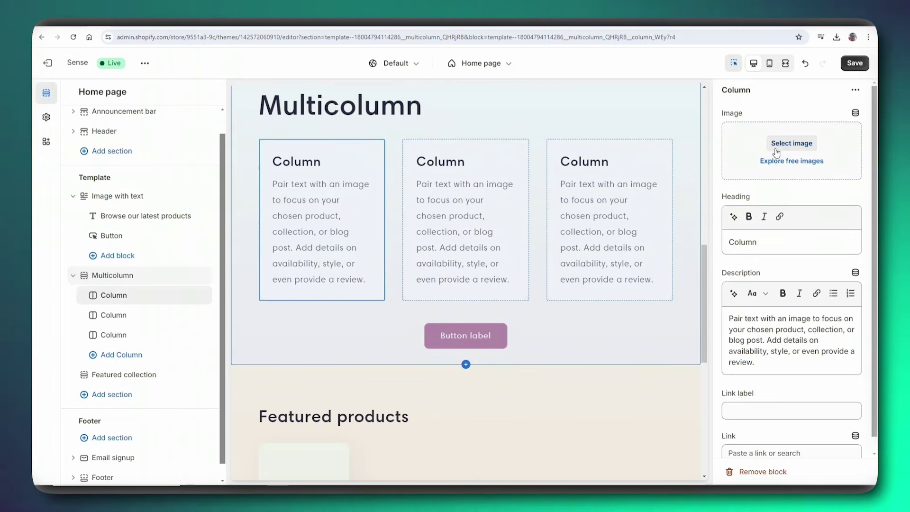
scroll(329, 235, "up", 1)
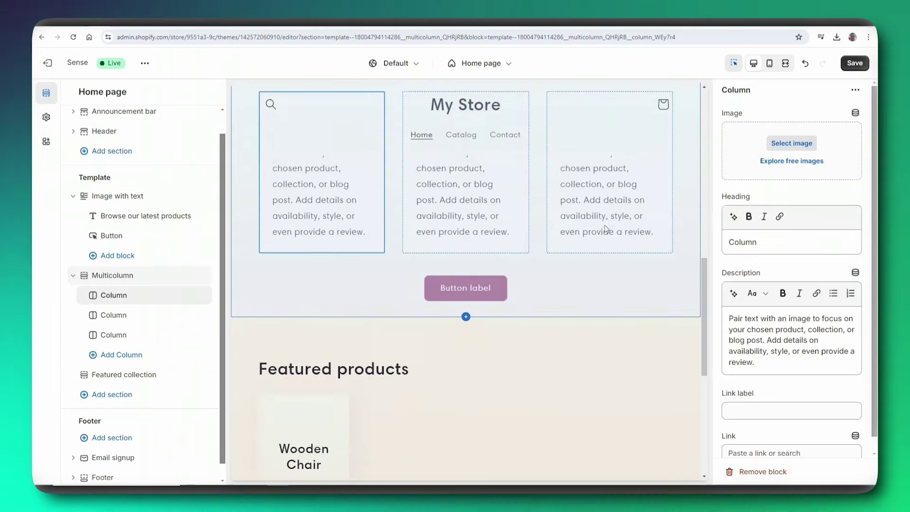
scroll(567, 247, "down", 1)
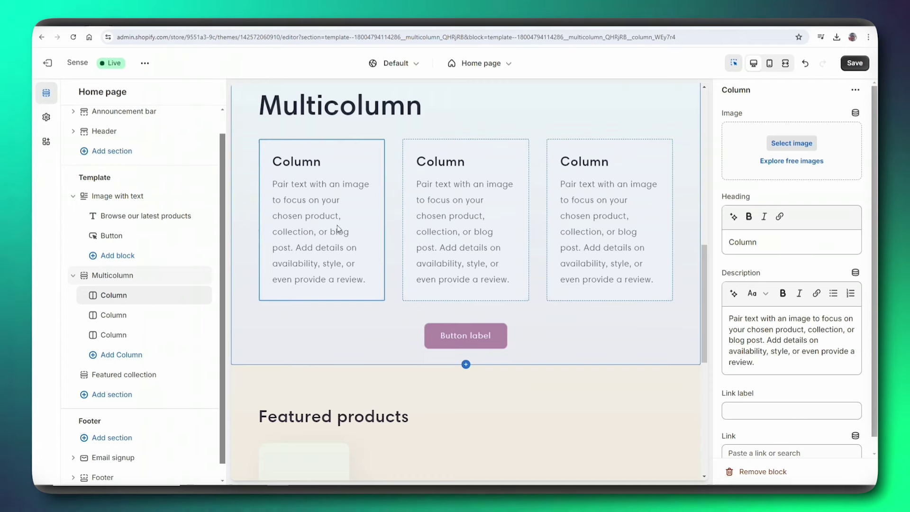
scroll(338, 229, "down", 1)
scroll(475, 260, "down", 5)
scroll(486, 315, "up", 8)
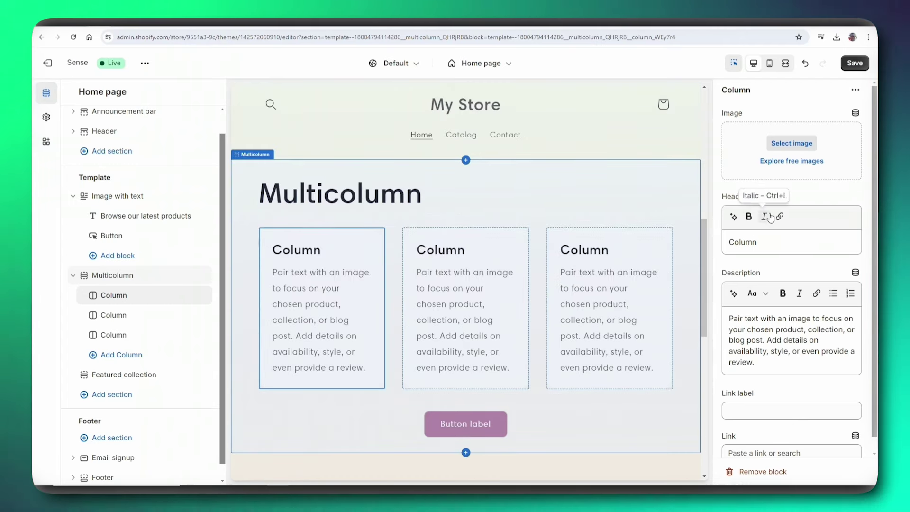
scroll(809, 311, "down", 1)
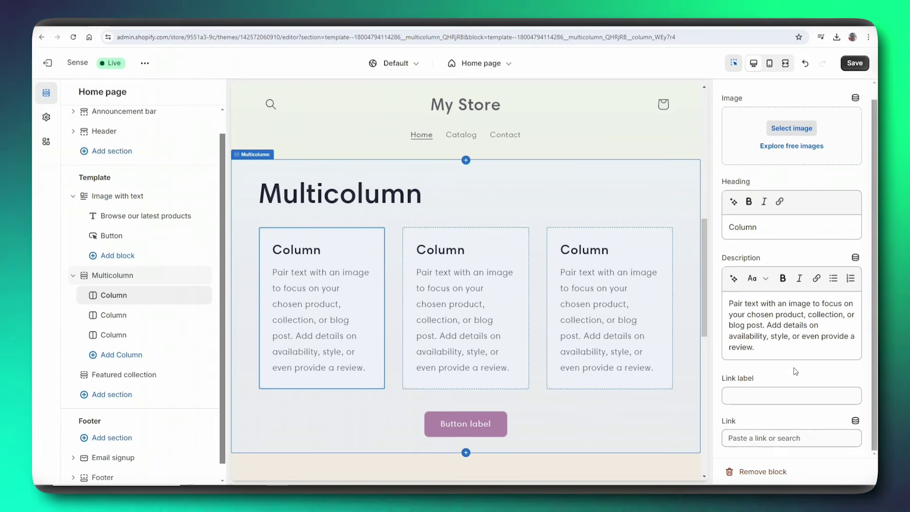
scroll(800, 308, "up", 1)
scroll(819, 199, "down", 1)
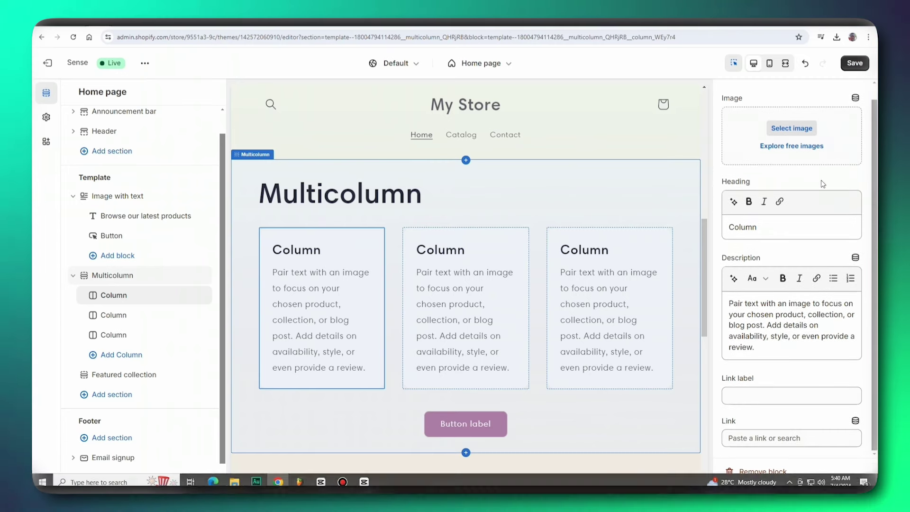
scroll(430, 264, "down", 2)
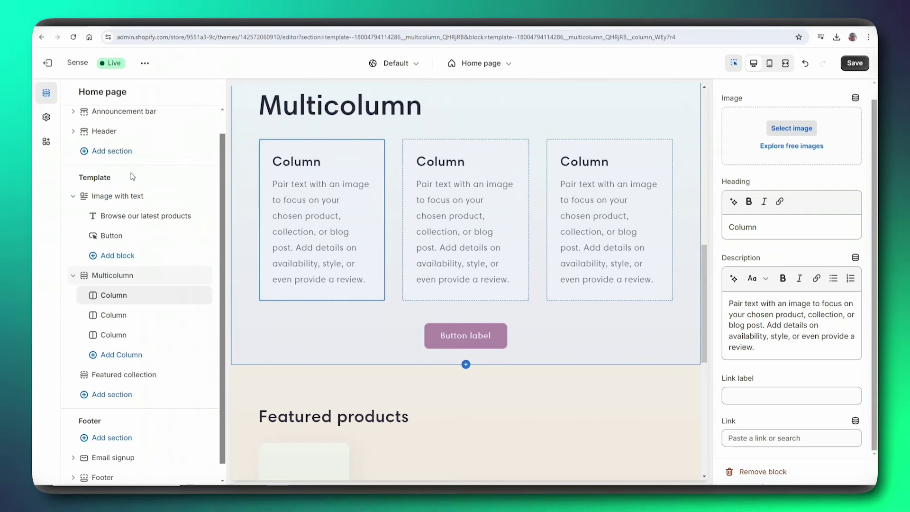
scroll(397, 205, "down", 3)
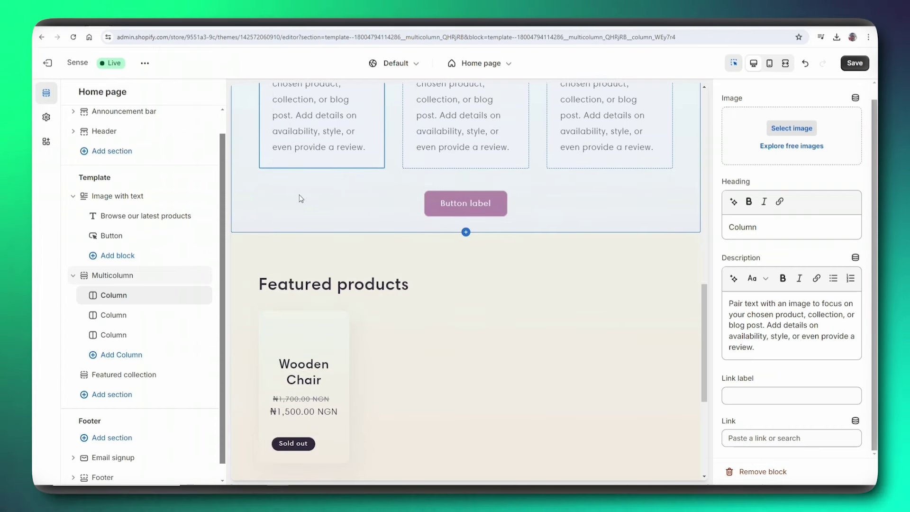
left_click_drag(89, 274, 83, 240)
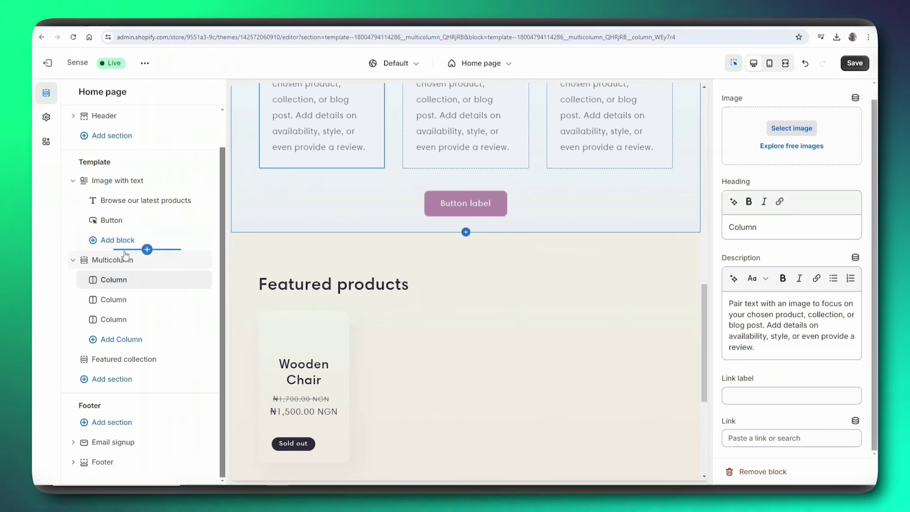
- Collapse the Image with text and Multicolumn sections in the sidebar outline
left_click(73, 181)
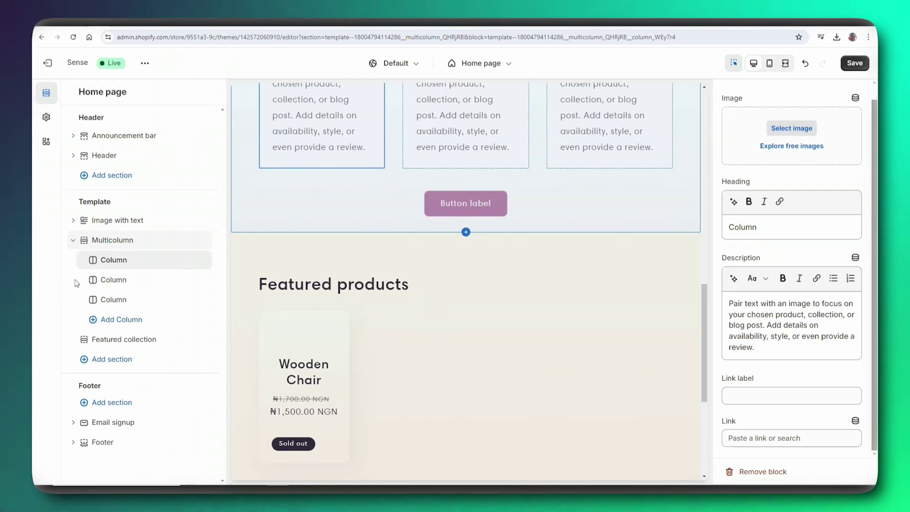
left_click(73, 221)
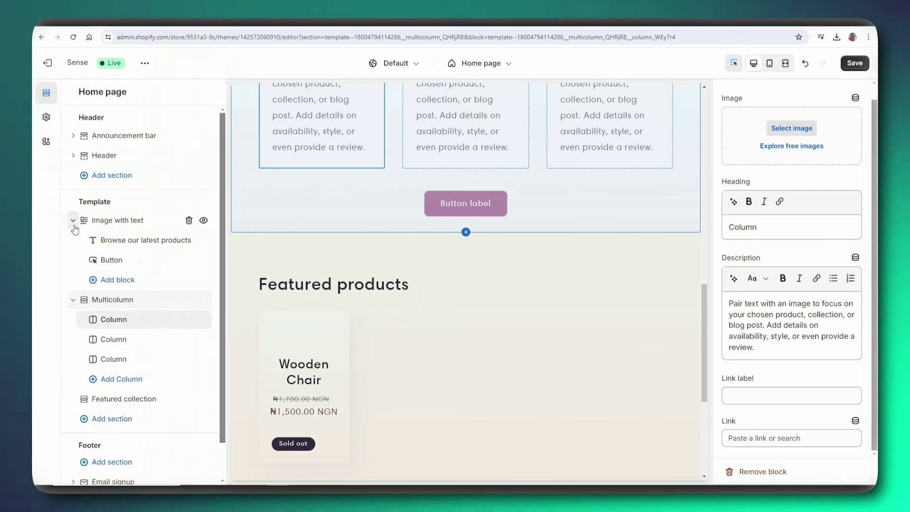
left_click(73, 220)
left_click(73, 240)
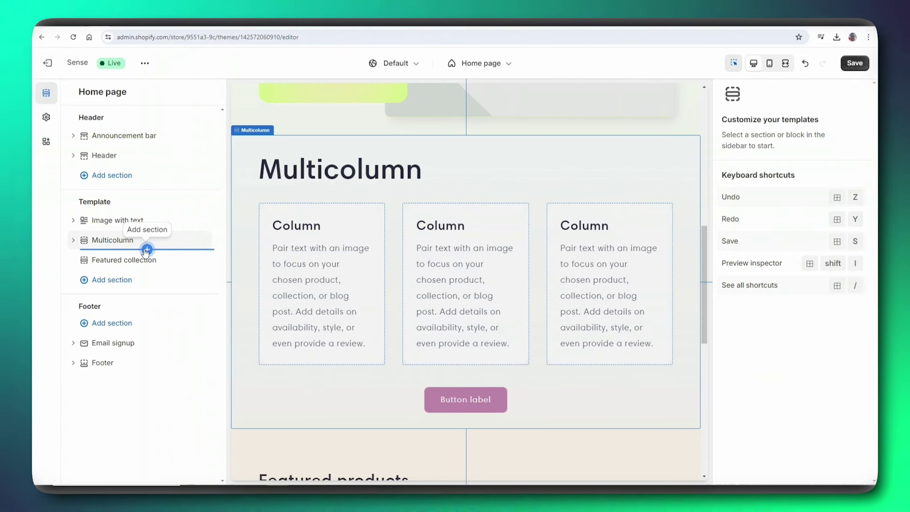
- Browse the Add section list below Multicolumn and close it without adding anything
left_click(146, 249)
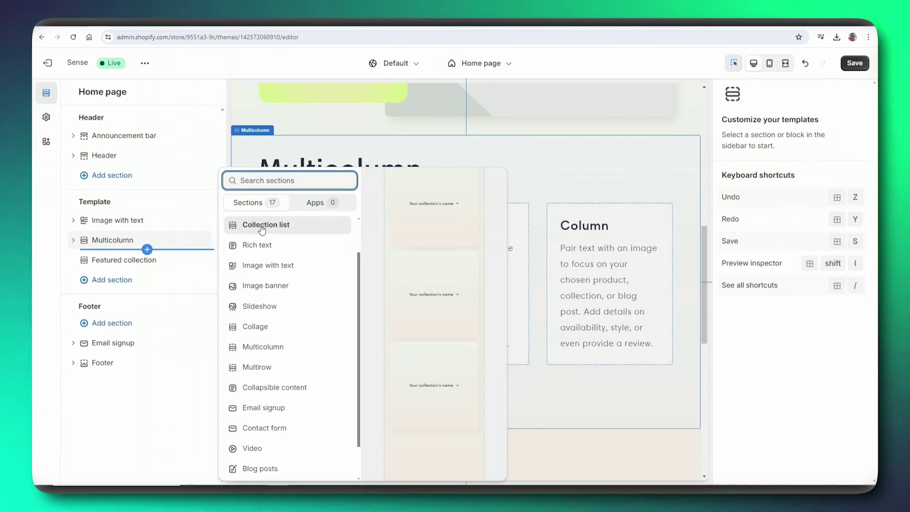
scroll(262, 229, "up", 1)
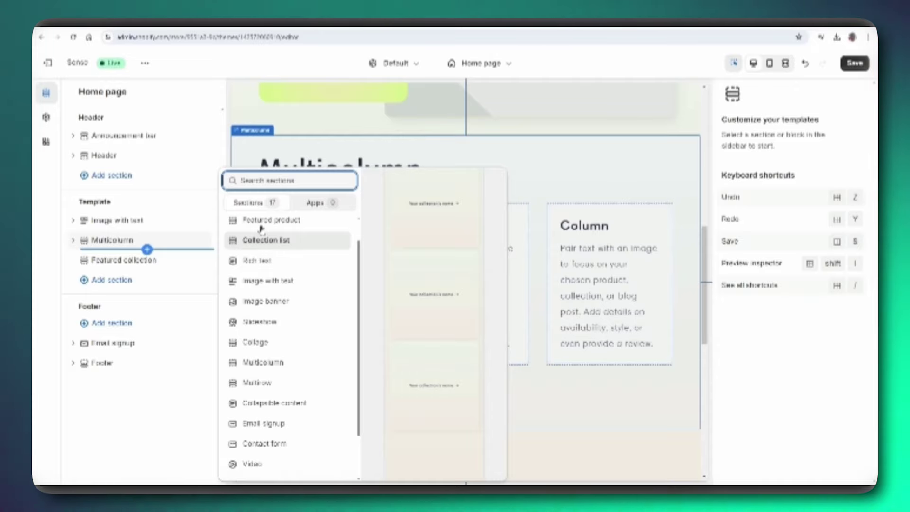
scroll(262, 230, "up", 1)
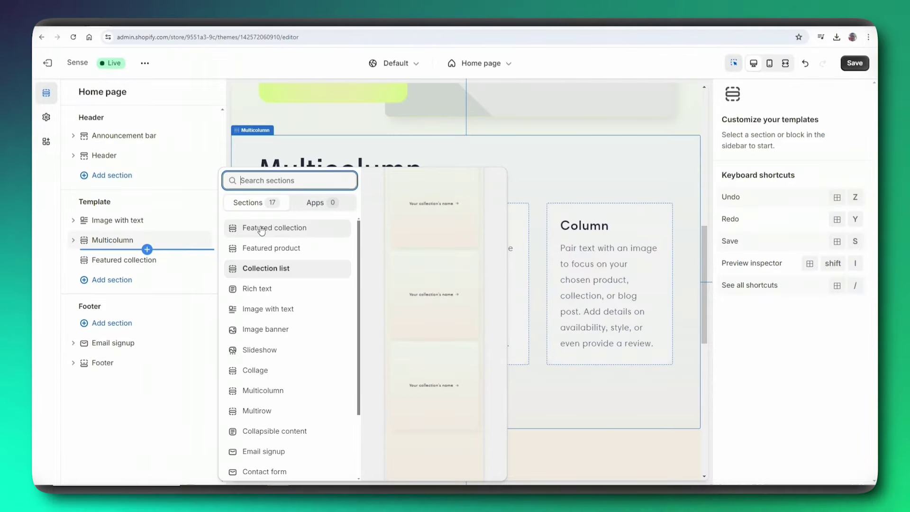
left_click(261, 229)
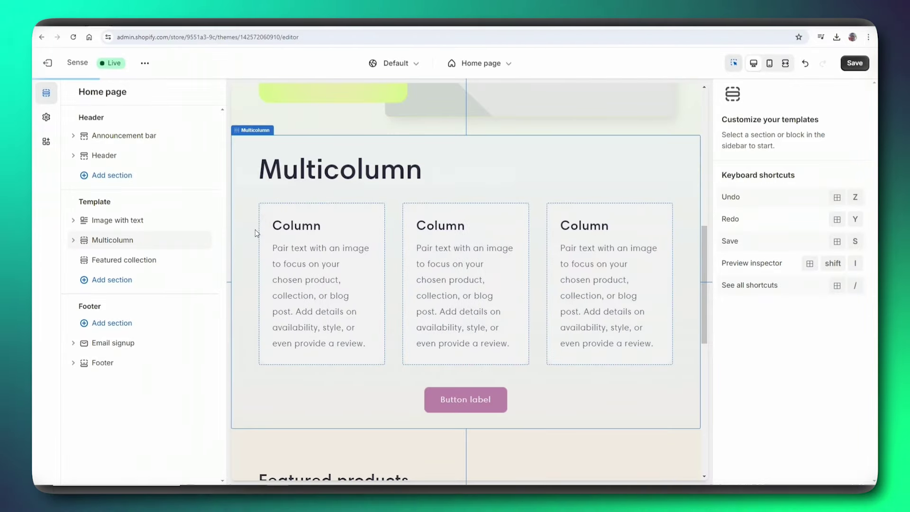
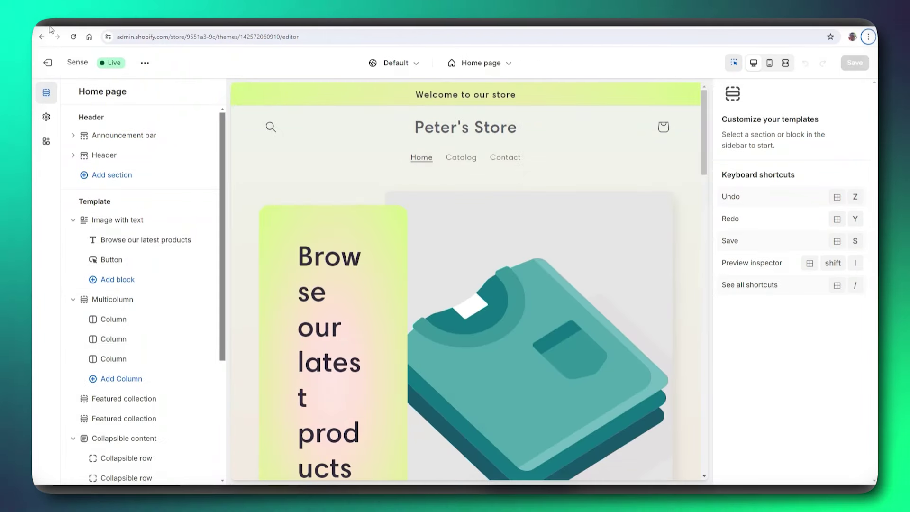
- Open Theme settings and expand Colors to show the five colour schemes
left_click(47, 118)
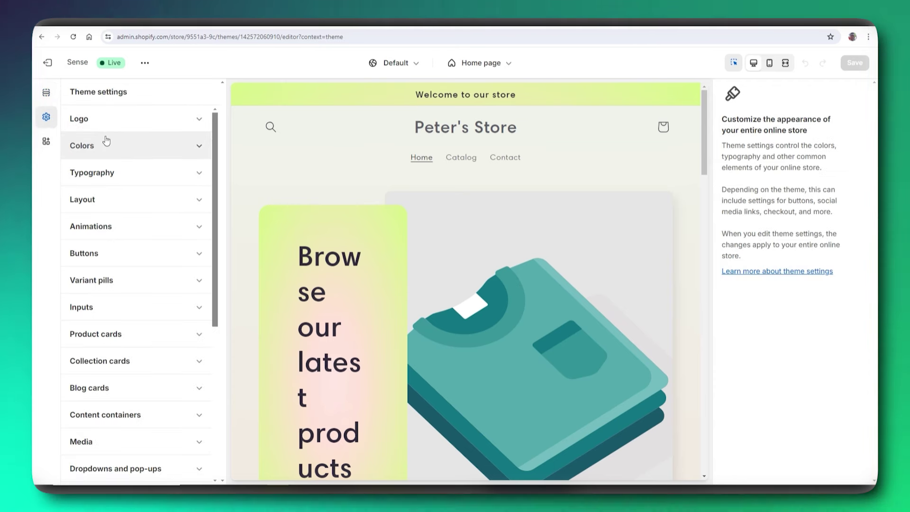
scroll(118, 130, "down", 1)
scroll(117, 129, "down", 2)
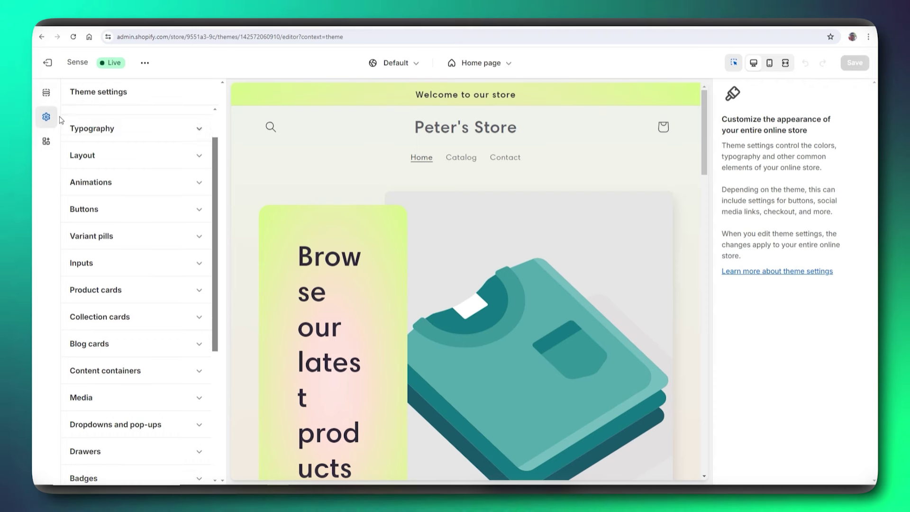
scroll(90, 134, "up", 3)
scroll(88, 137, "down", 3)
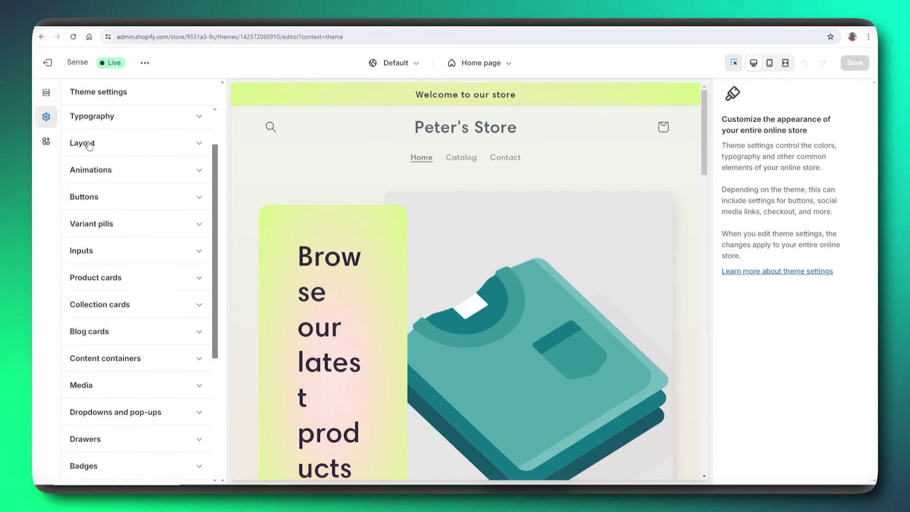
scroll(97, 133, "up", 3)
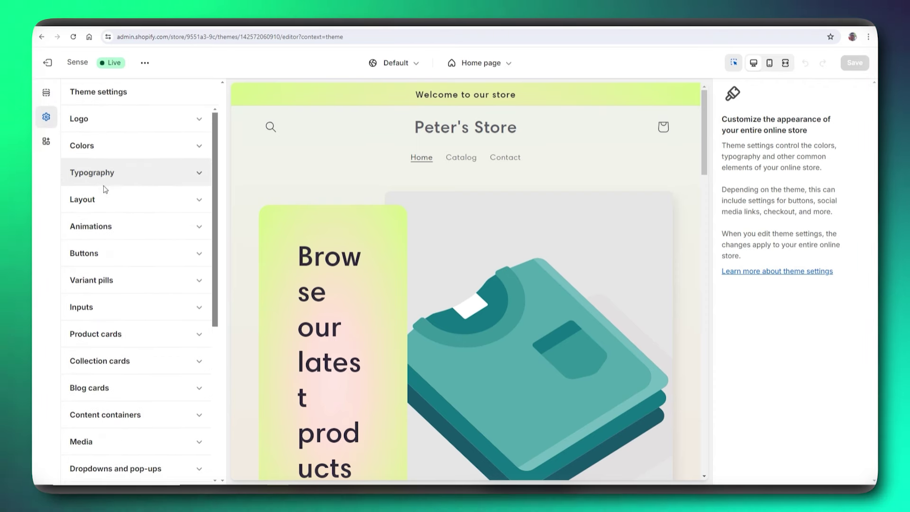
scroll(128, 190, "down", 3)
scroll(114, 177, "up", 2)
scroll(114, 175, "down", 1)
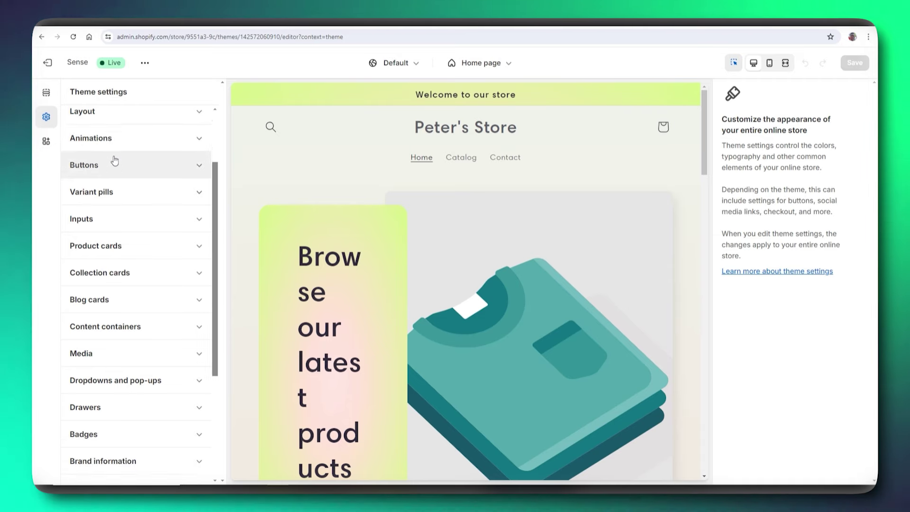
scroll(116, 165, "up", 2)
scroll(116, 170, "down", 1)
scroll(111, 171, "up", 2)
scroll(108, 180, "down", 6)
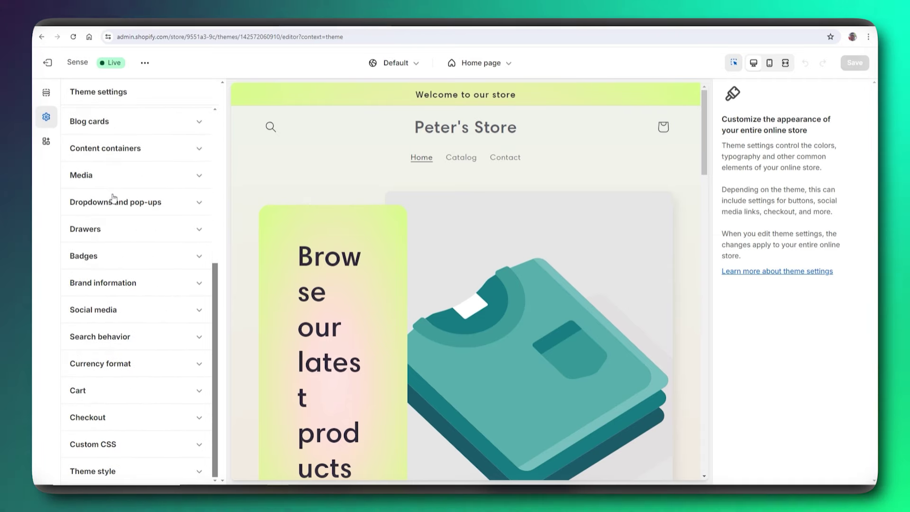
scroll(114, 197, "up", 6)
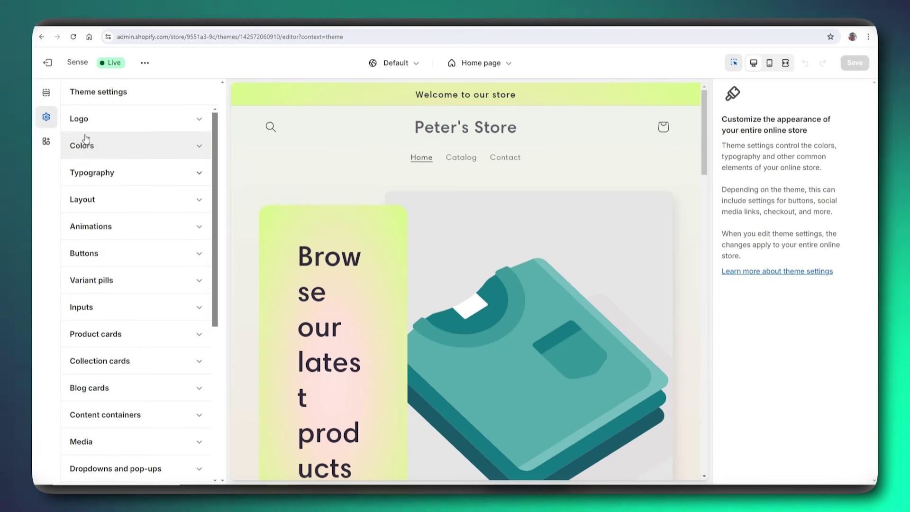
left_click(95, 145)
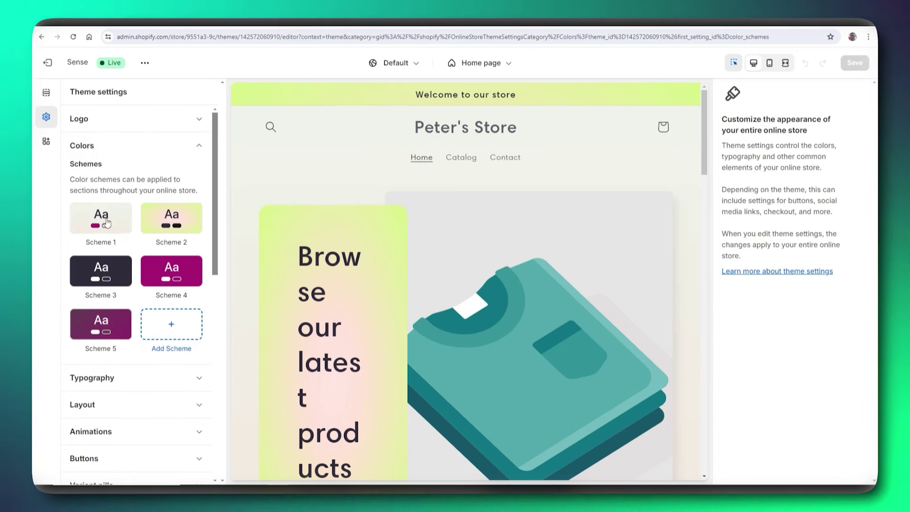
- Set Scheme 1's background colour to the warm beige #E8DCCF
left_click(107, 223)
left_click(100, 198)
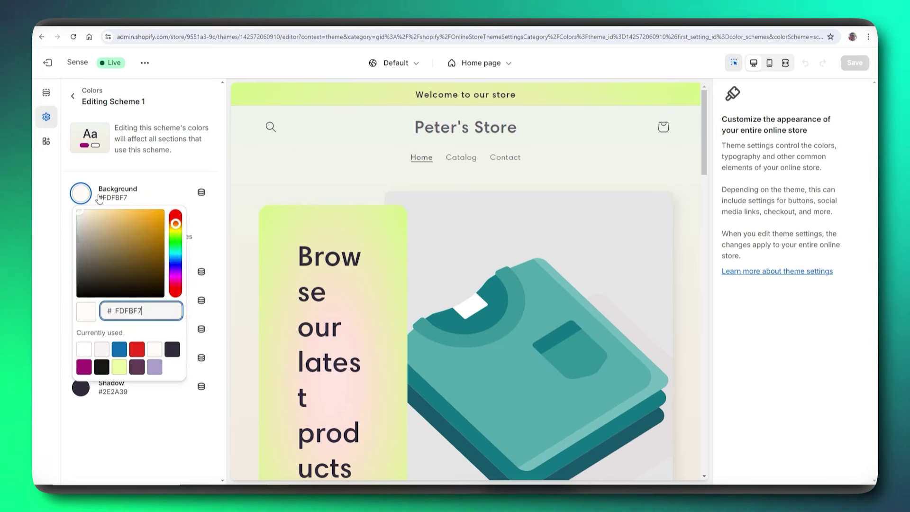
mouse_move(85, 237)
left_mouse_down()
mouse_move(81, 258)
mouse_move(104, 264)
mouse_move(87, 280)
mouse_move(105, 270)
mouse_move(100, 284)
left_mouse_up()
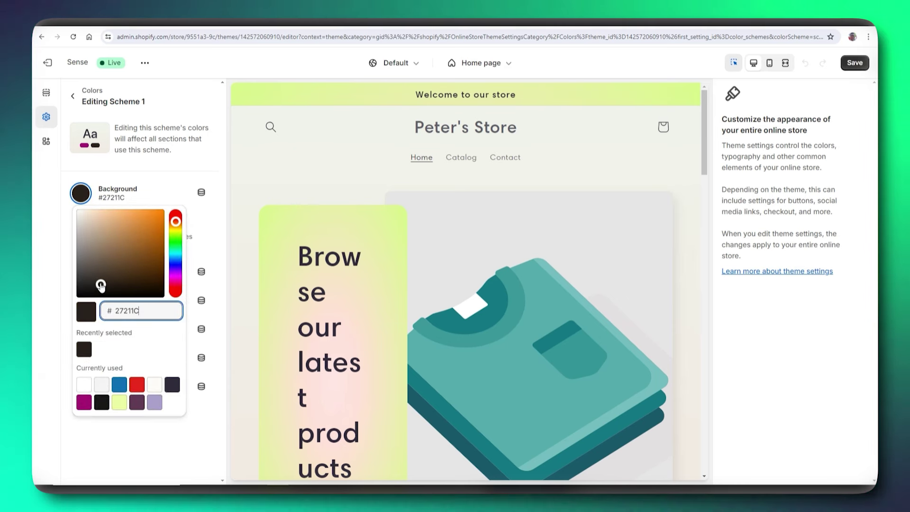
left_click(81, 191)
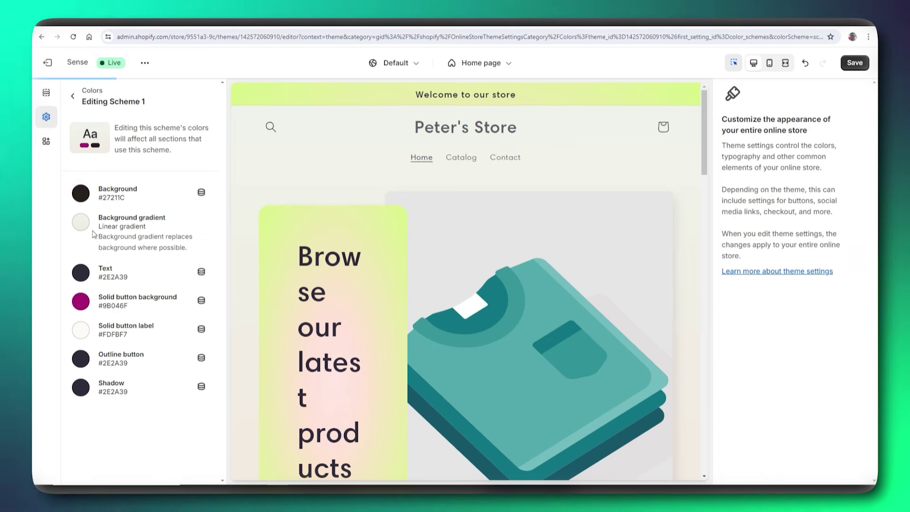
scroll(393, 251, "down", 3)
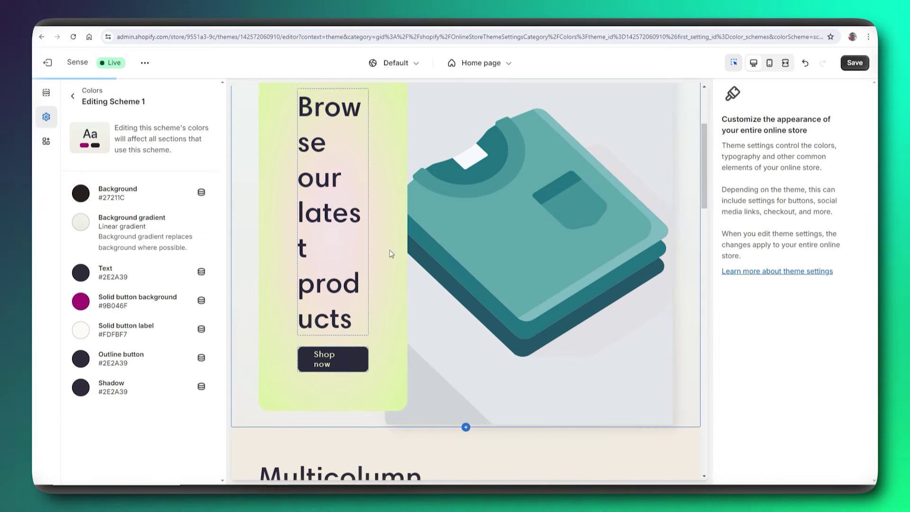
scroll(369, 270, "down", 5)
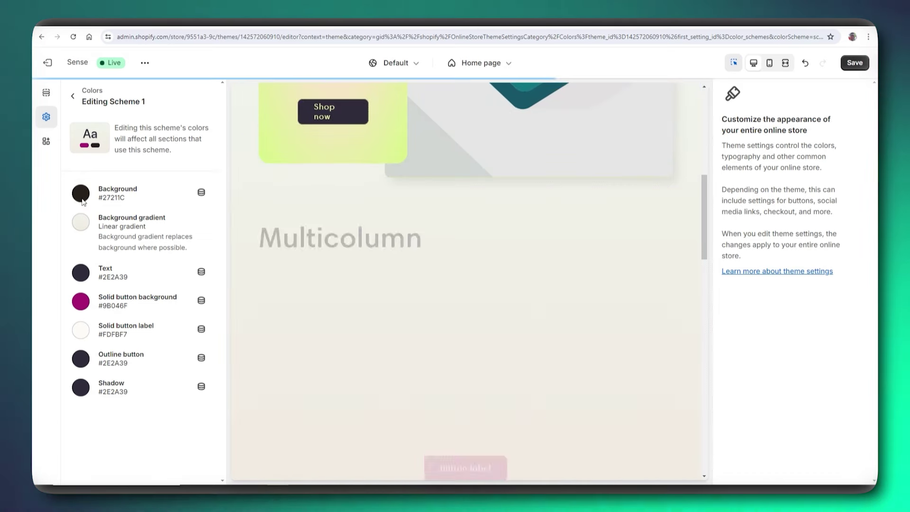
left_click(82, 201)
left_click(79, 219)
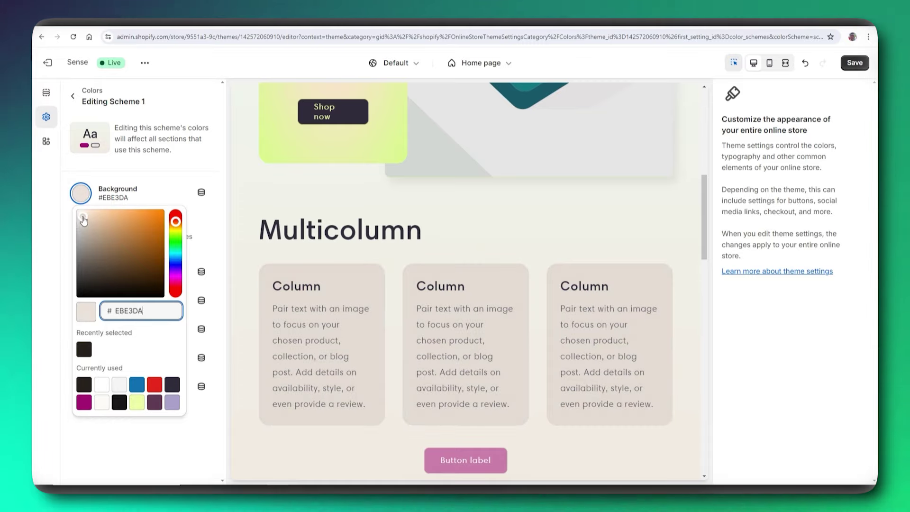
mouse_move(83, 218)
left_mouse_down()
mouse_move(119, 218)
mouse_move(100, 219)
mouse_move(149, 246)
mouse_move(148, 227)
mouse_move(123, 220)
mouse_move(97, 264)
mouse_move(90, 235)
mouse_move(92, 221)
mouse_move(105, 219)
mouse_move(86, 217)
left_mouse_up()
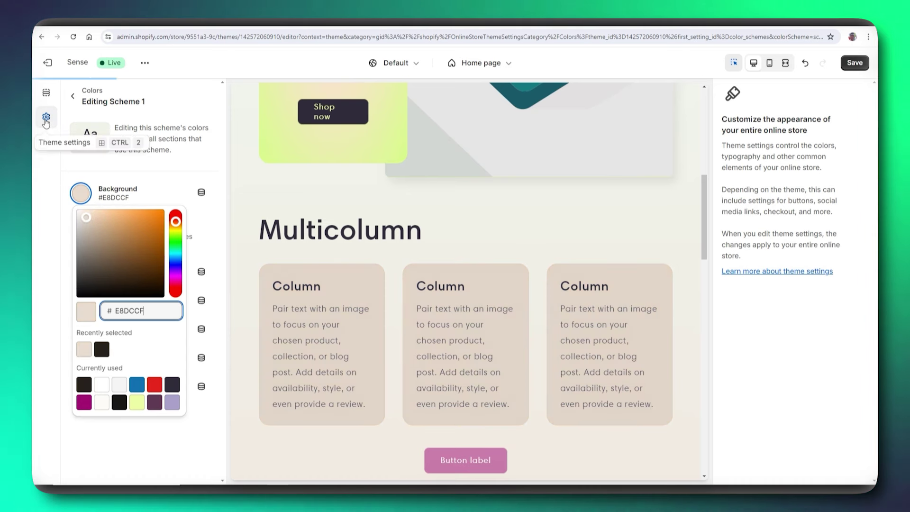
left_click(100, 137)
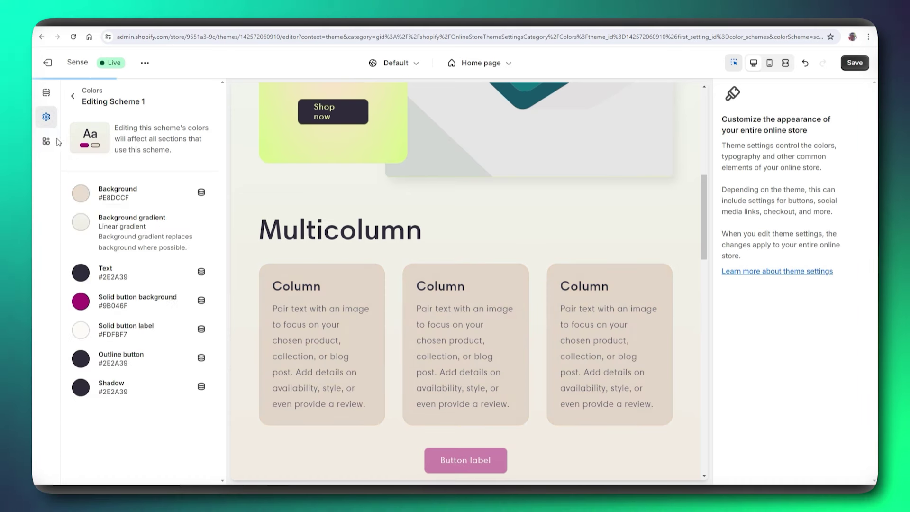
- In Typography, try Mono and Sans-serif, then set the body font to Serif
left_click(72, 98)
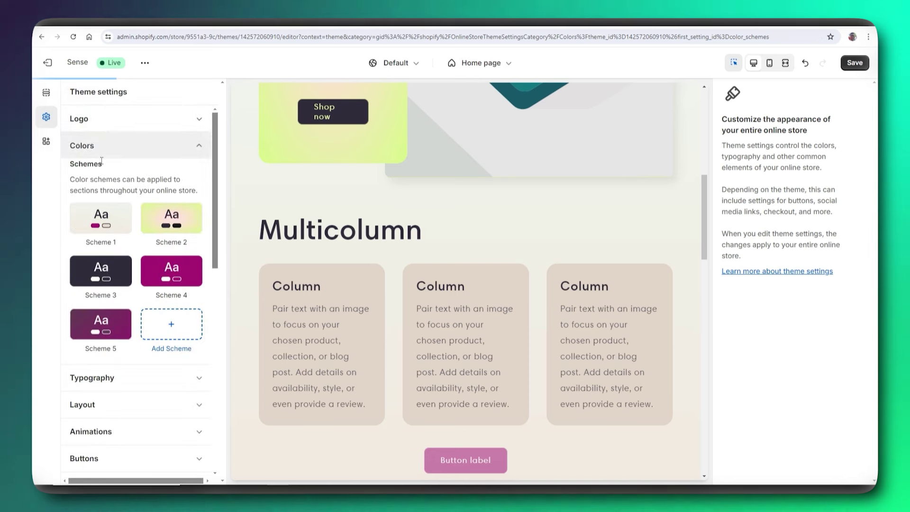
scroll(111, 304, "down", 3)
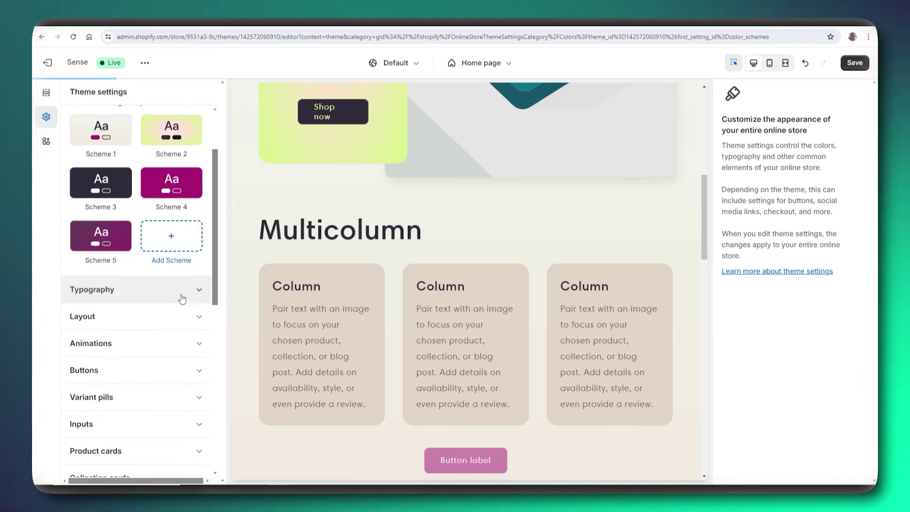
left_click(199, 288)
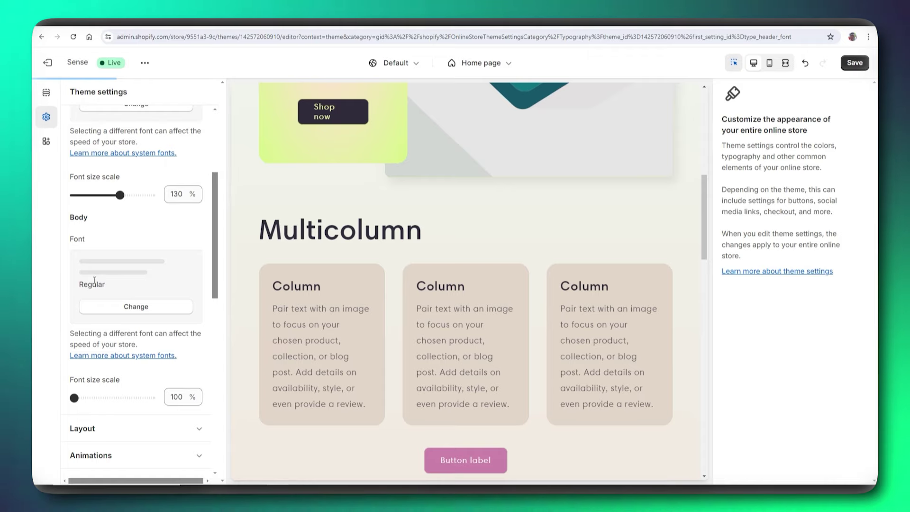
left_click(134, 306)
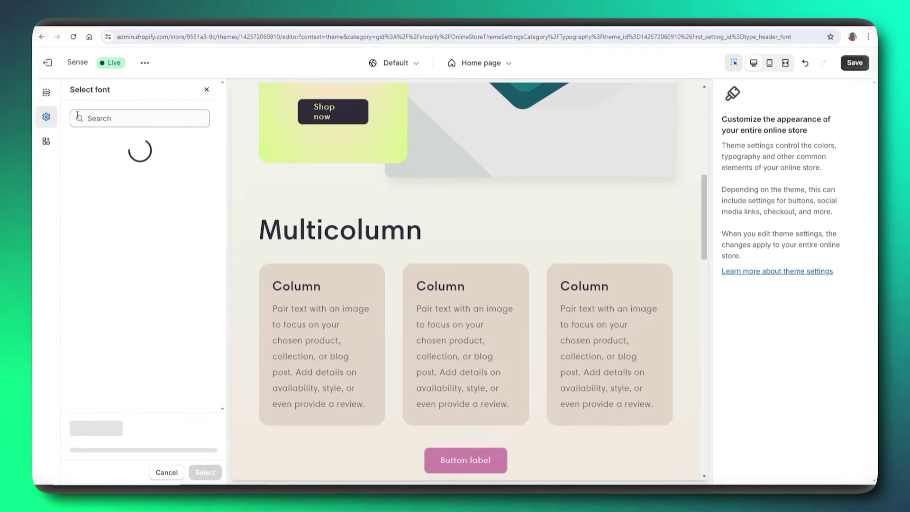
left_click(91, 207)
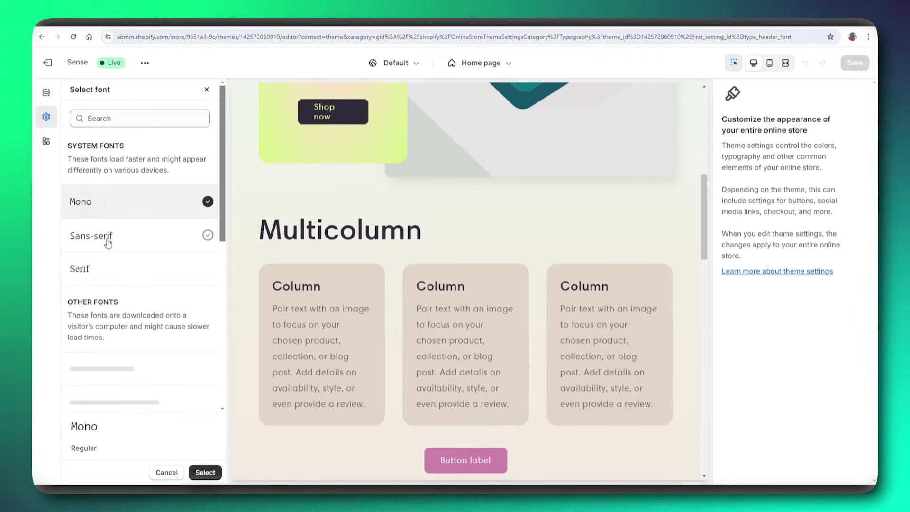
left_click(108, 241)
scroll(112, 256, "down", 2)
left_click(97, 184)
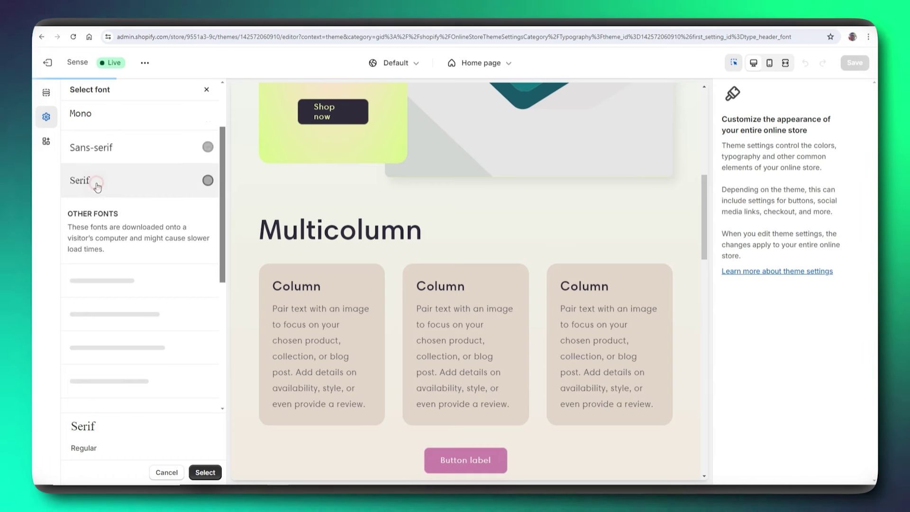
scroll(136, 264, "down", 2)
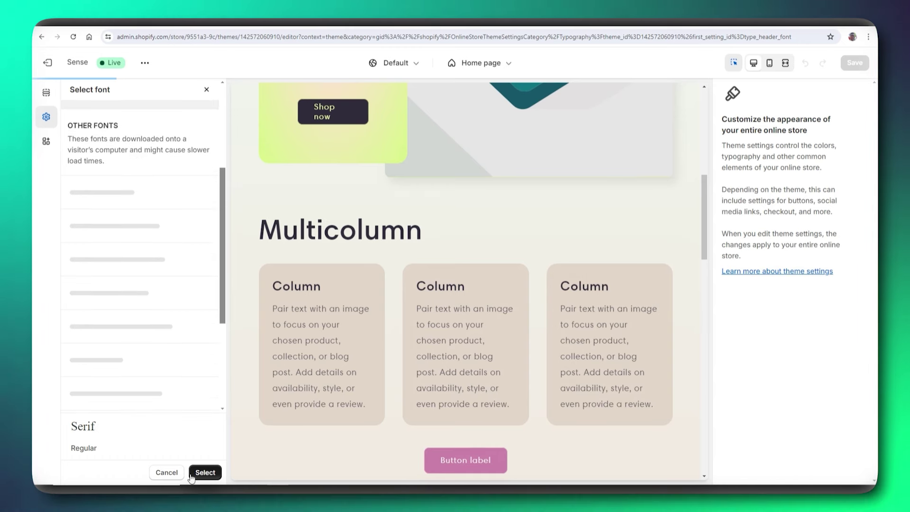
left_click(205, 472)
scroll(112, 283, "down", 2)
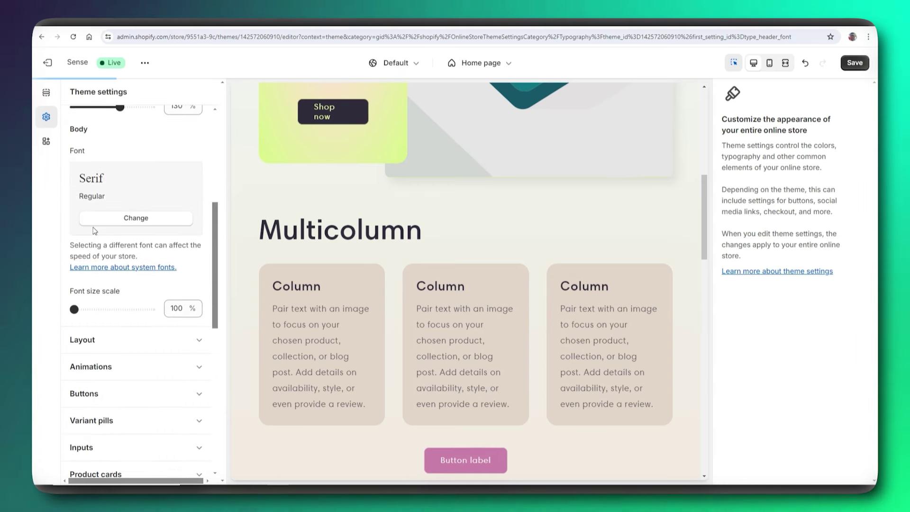
- Switch the body font to Abril Fatface
left_click(136, 217)
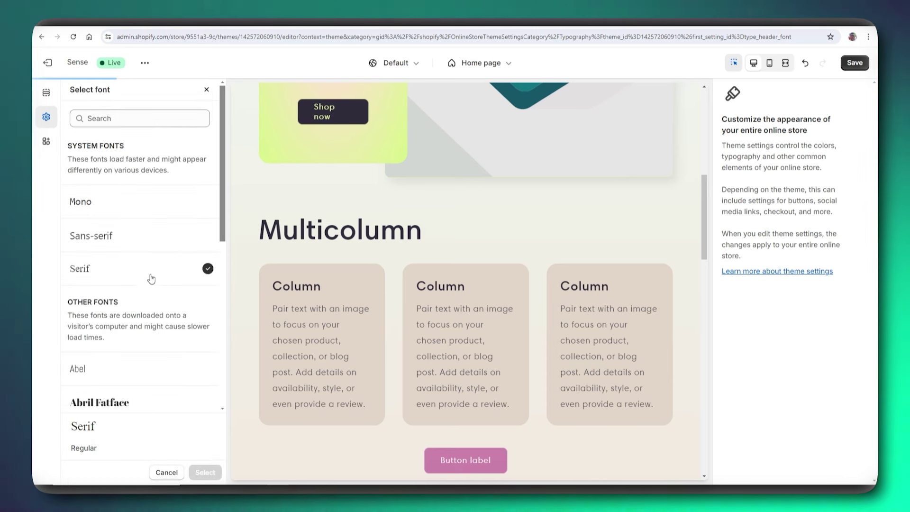
scroll(135, 265, "down", 5)
left_click(119, 184)
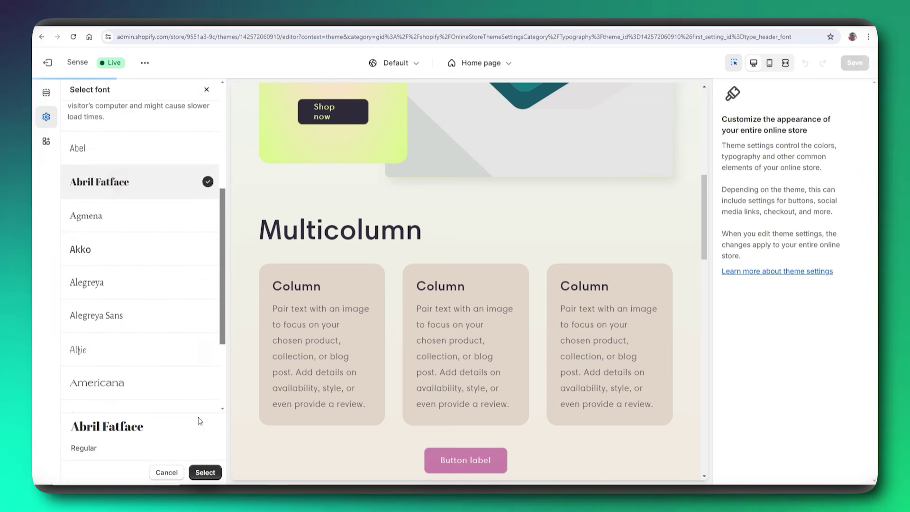
left_click(205, 472)
scroll(151, 258, "down", 3)
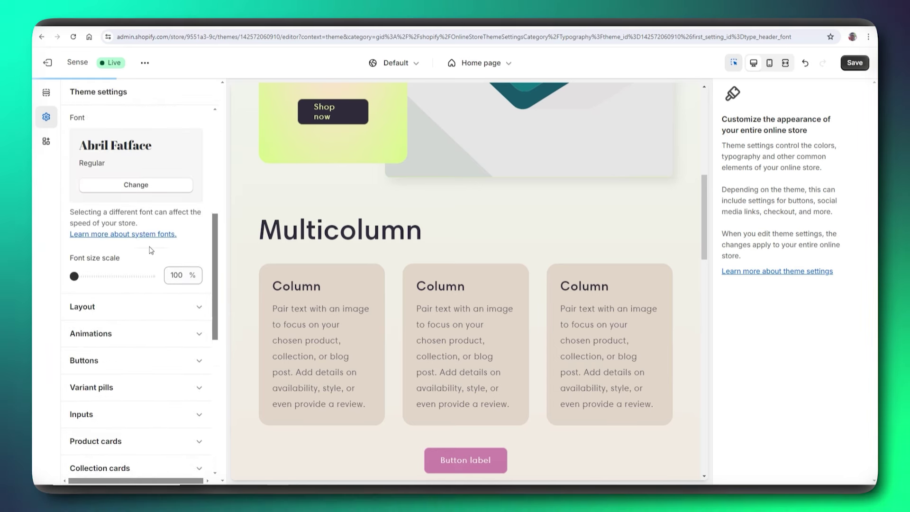
scroll(195, 248, "up", 2)
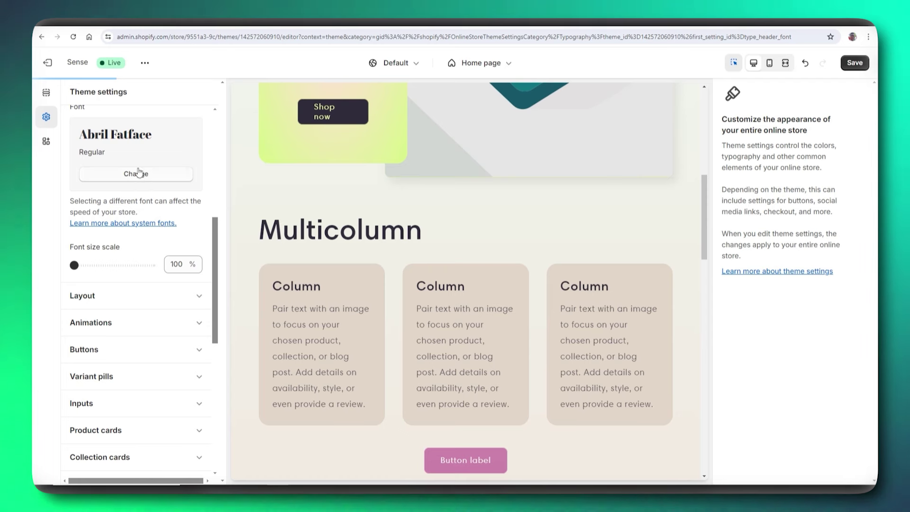
scroll(128, 189, "up", 2)
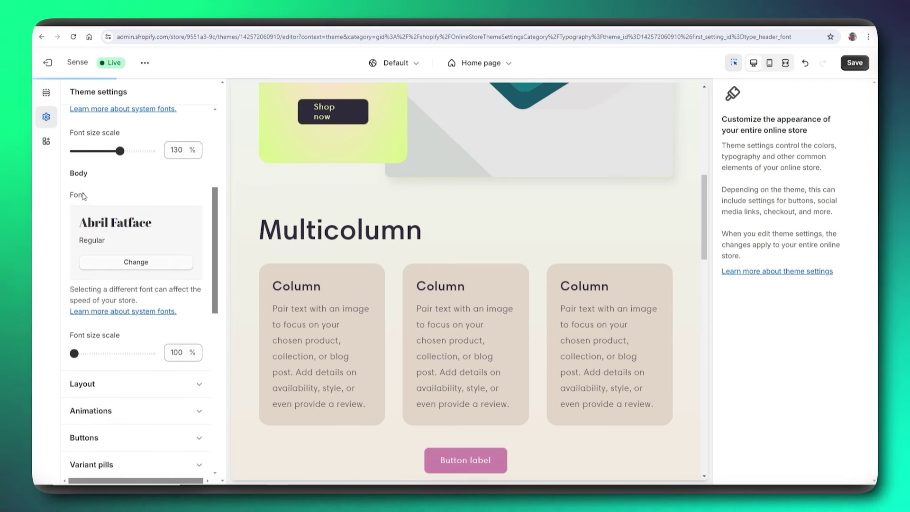
- Change the body font from Abril Fatface to Americana
left_click(128, 262)
scroll(120, 249, "down", 7)
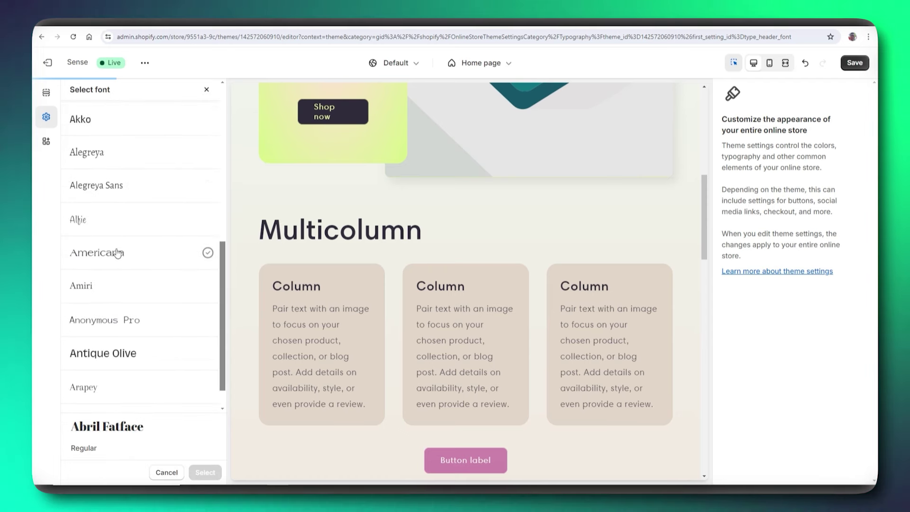
left_click(117, 253)
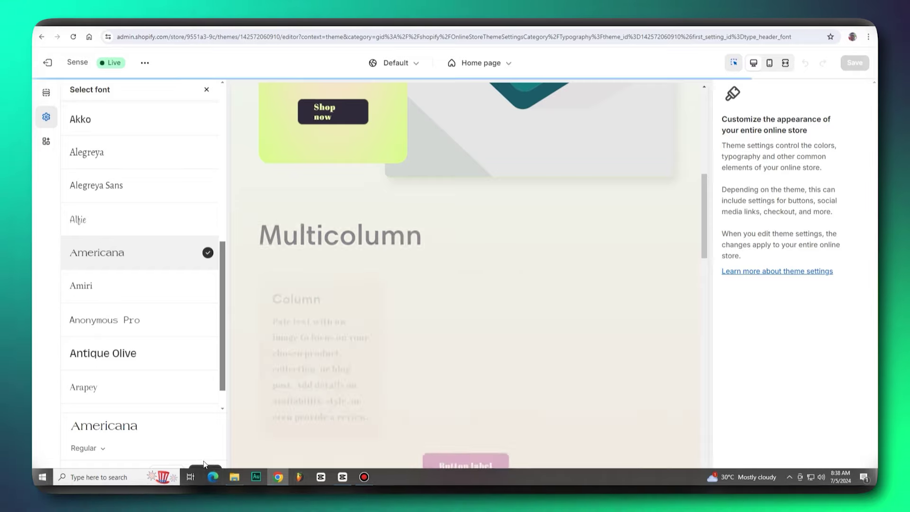
left_click(204, 469)
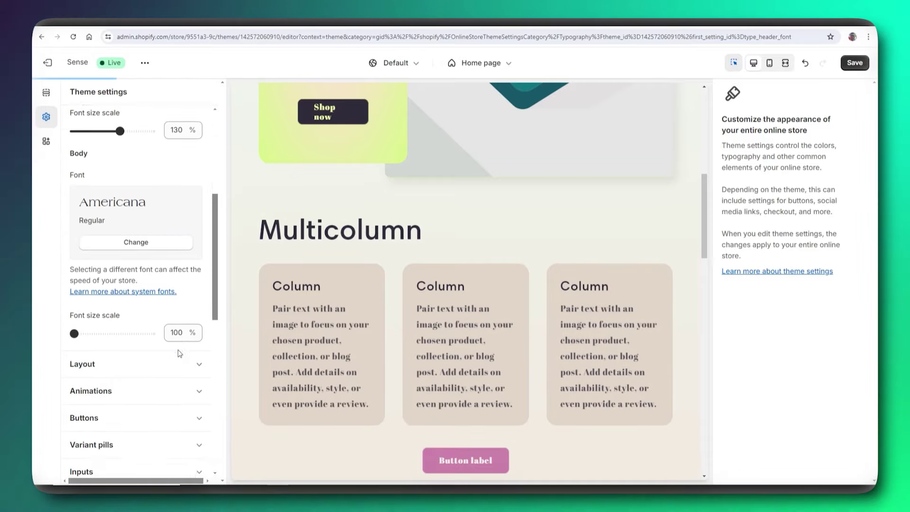
scroll(180, 353, "down", 5)
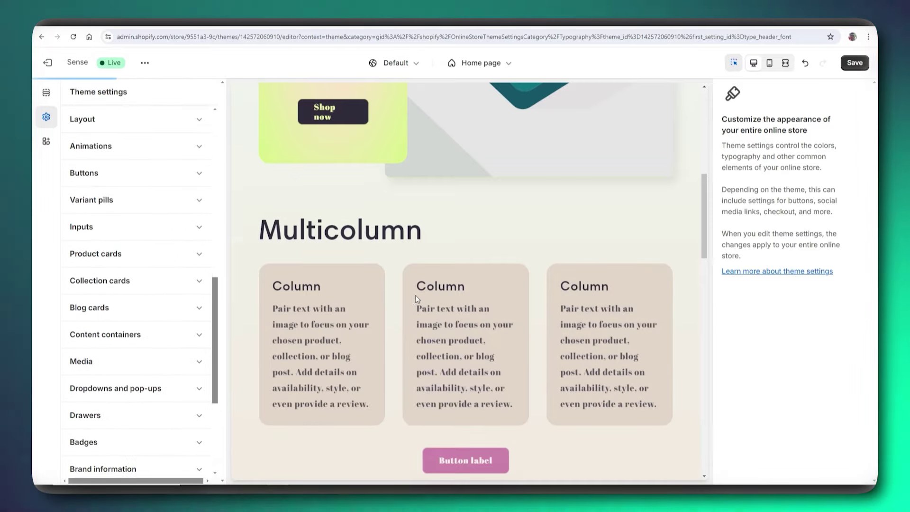
- Scroll the preview down to the Collapsible content FAQ rows and subscribe banner
scroll(416, 299, "down", 6)
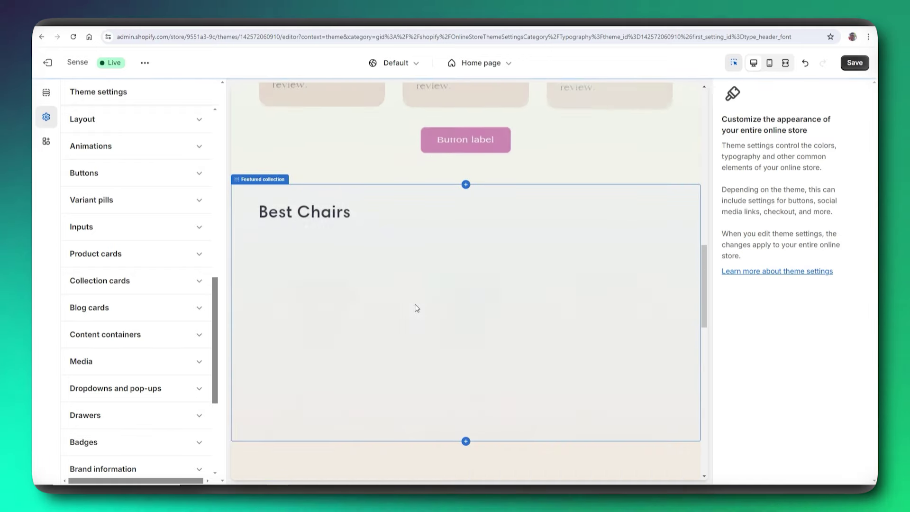
scroll(417, 313, "down", 10)
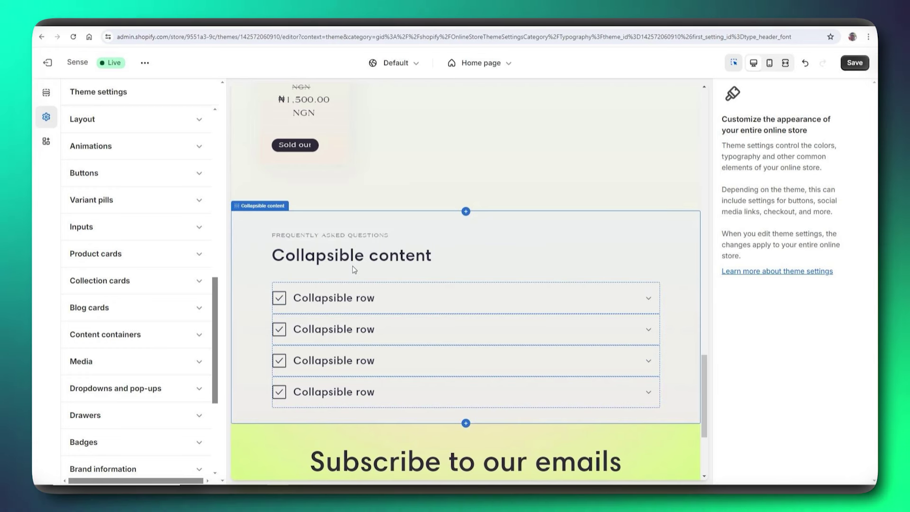
left_click(223, 280)
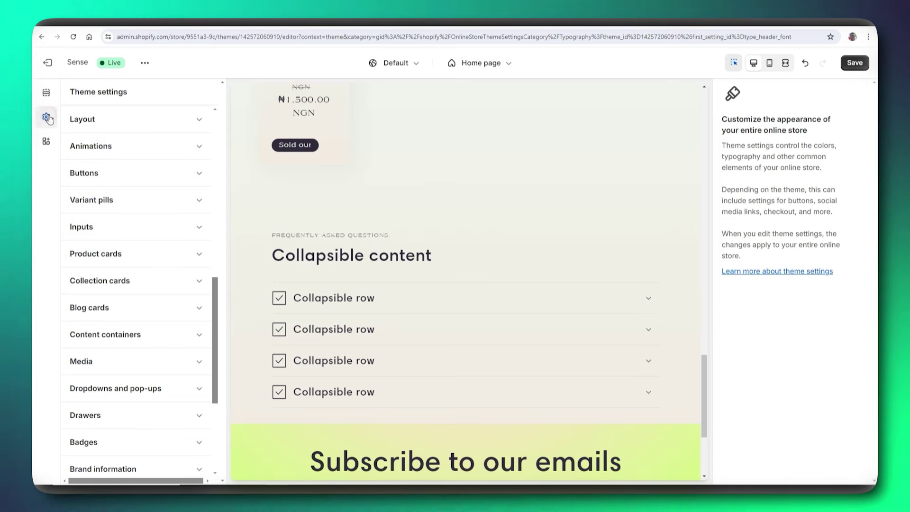
- Show the home page sections and open the Collapsible content section's settings
left_click(46, 94)
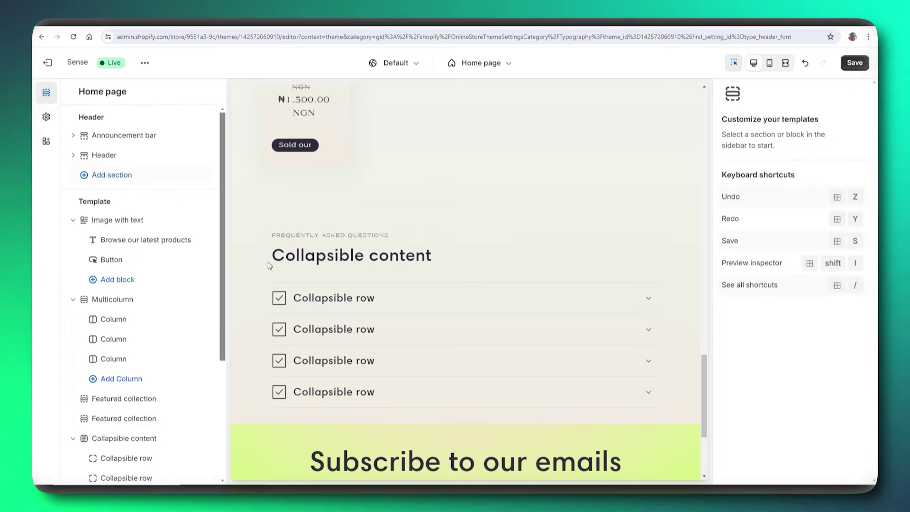
scroll(222, 298, "down", 1)
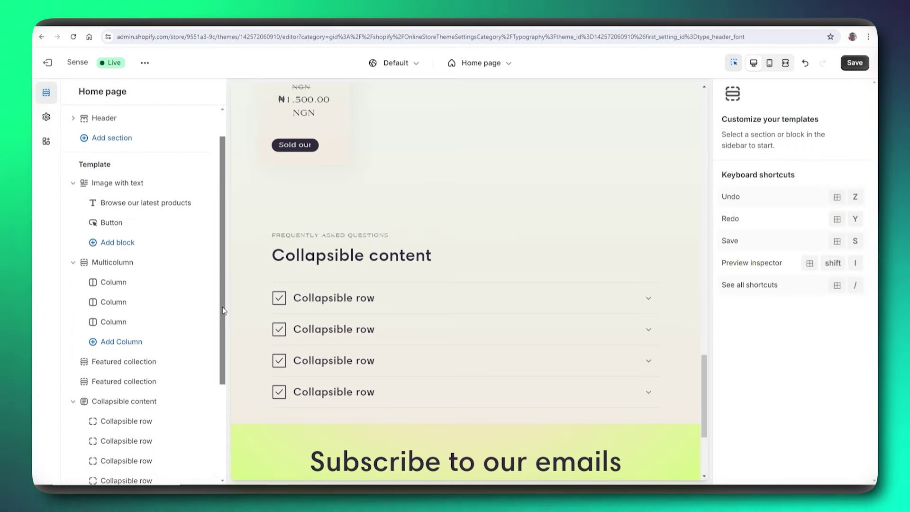
scroll(325, 295, "down", 3)
scroll(326, 294, "up", 2)
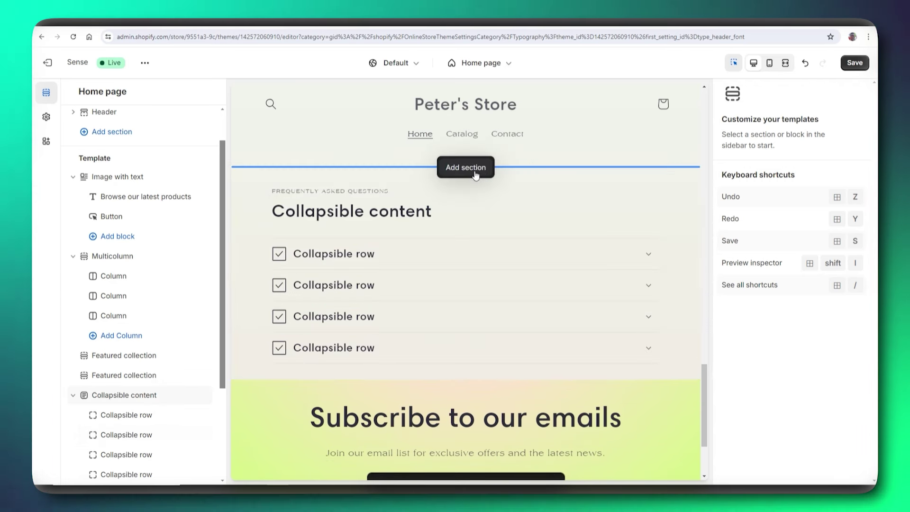
left_click(525, 210)
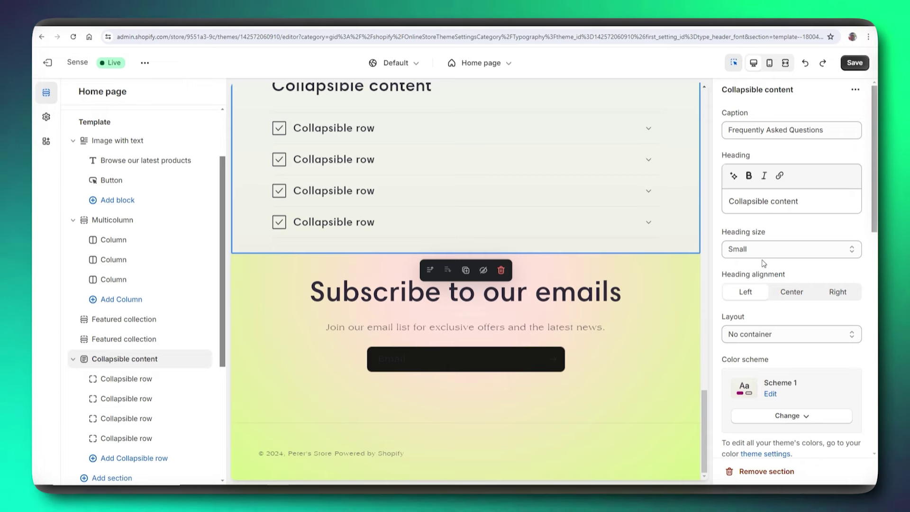
- Scroll the preview back up to the three beige Multicolumn columns
scroll(611, 268, "up", 10)
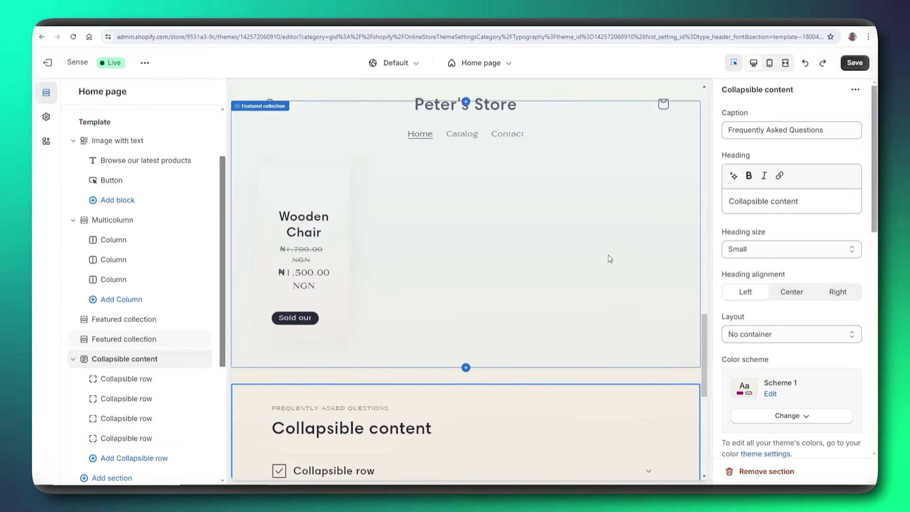
scroll(610, 258, "up", 10)
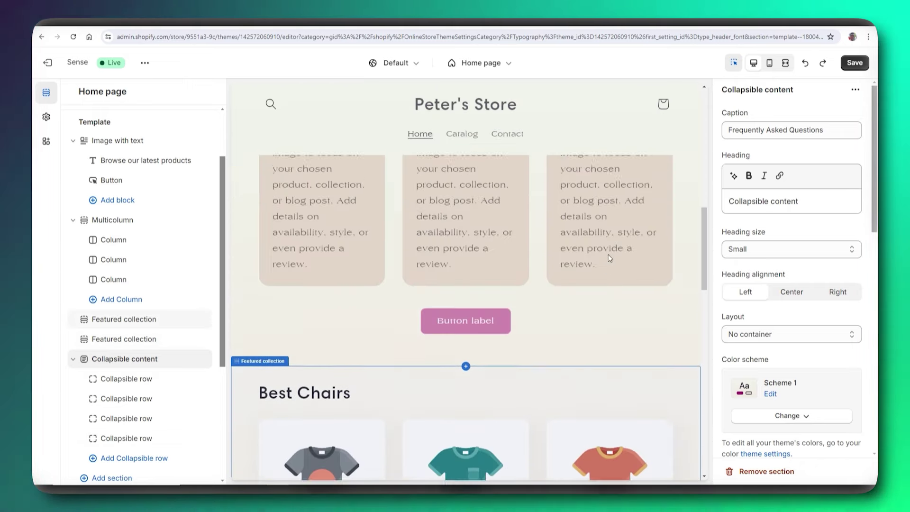
scroll(610, 258, "up", 3)
scroll(605, 249, "up", 5)
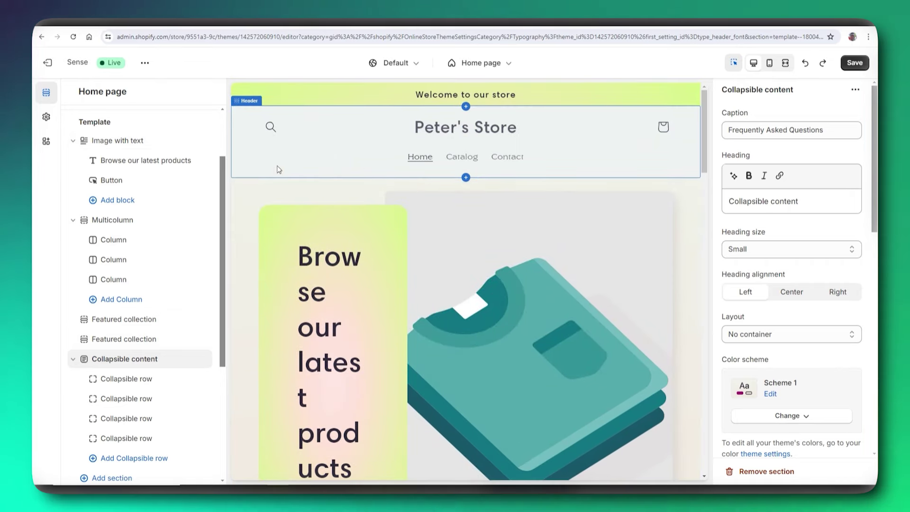
scroll(170, 189, "up", 2)
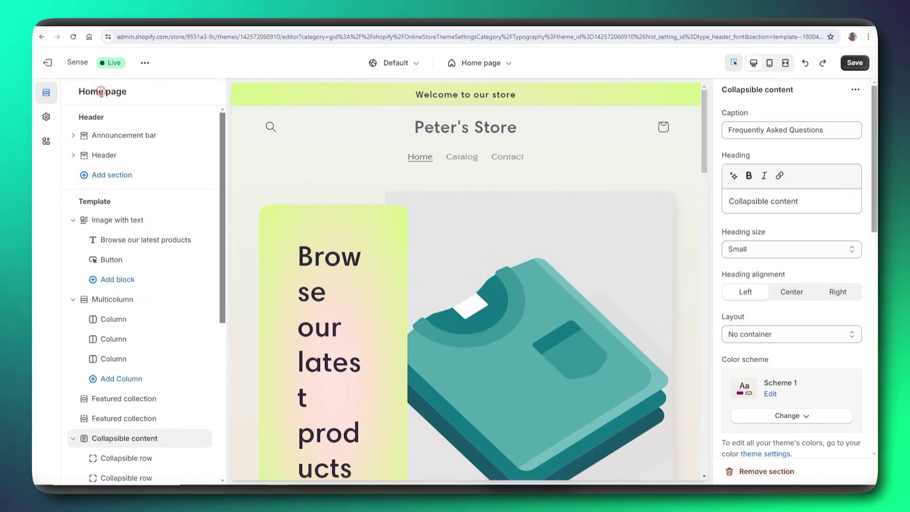
scroll(279, 138, "down", 2)
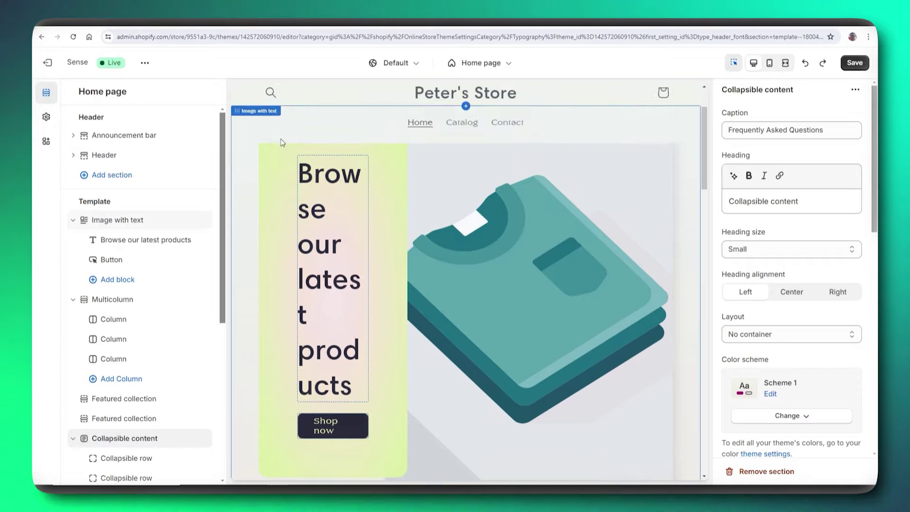
scroll(383, 223, "down", 10)
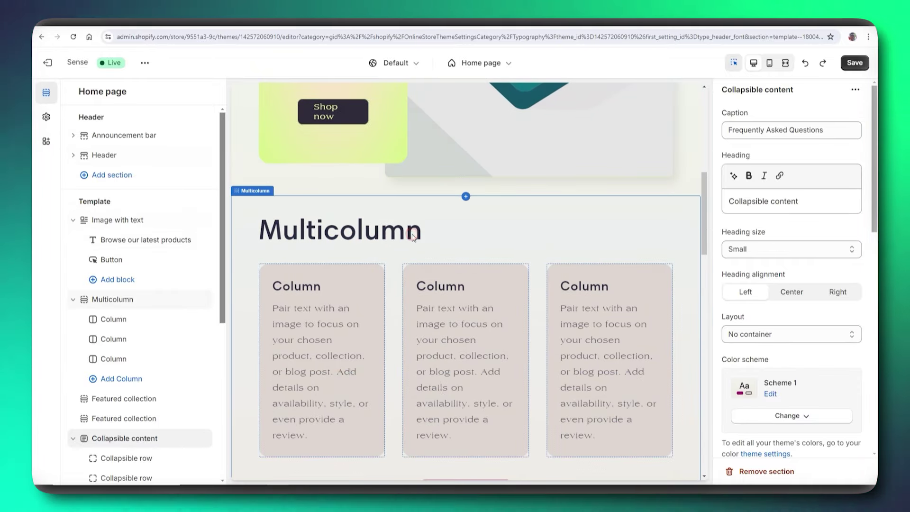
- Replace the Multicolumn section's heading 'Multicolumn' with 'new arrivals'
left_click(412, 237)
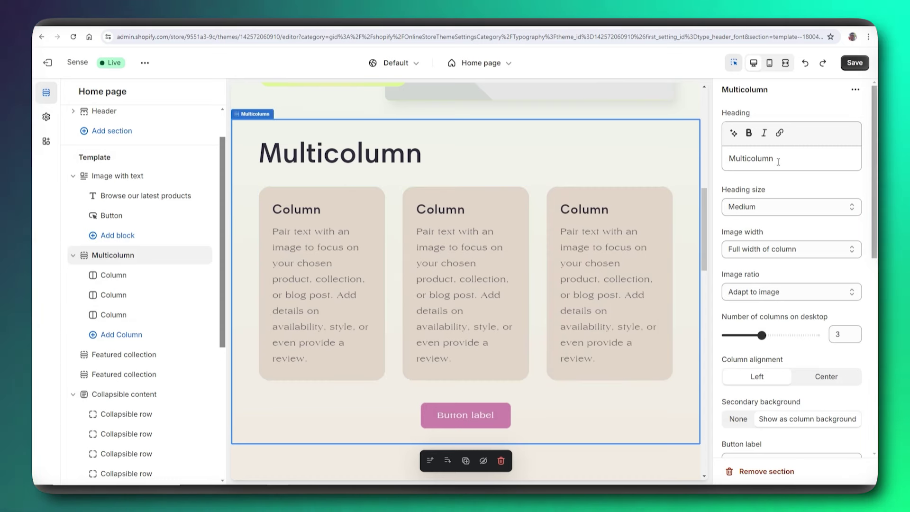
scroll(537, 278, "down", 3)
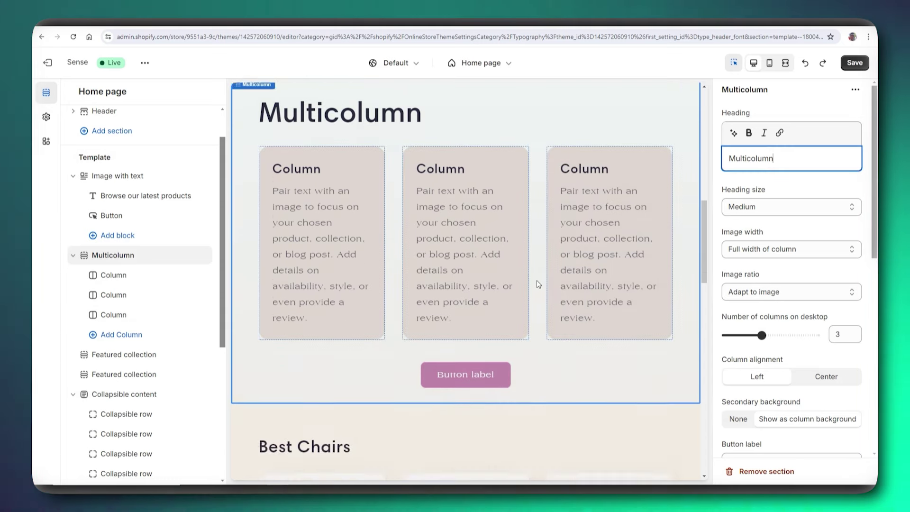
scroll(530, 298, "down", 4)
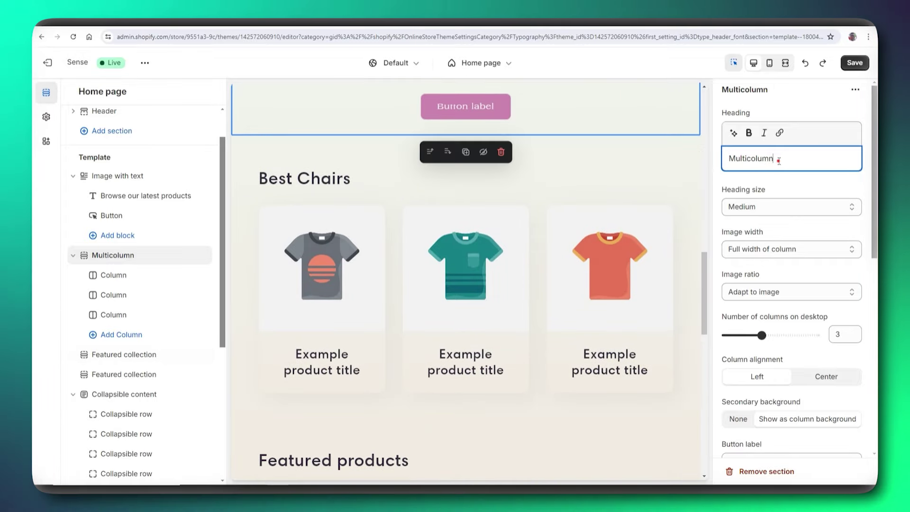
left_click_drag(778, 161, 723, 160)
type("n")
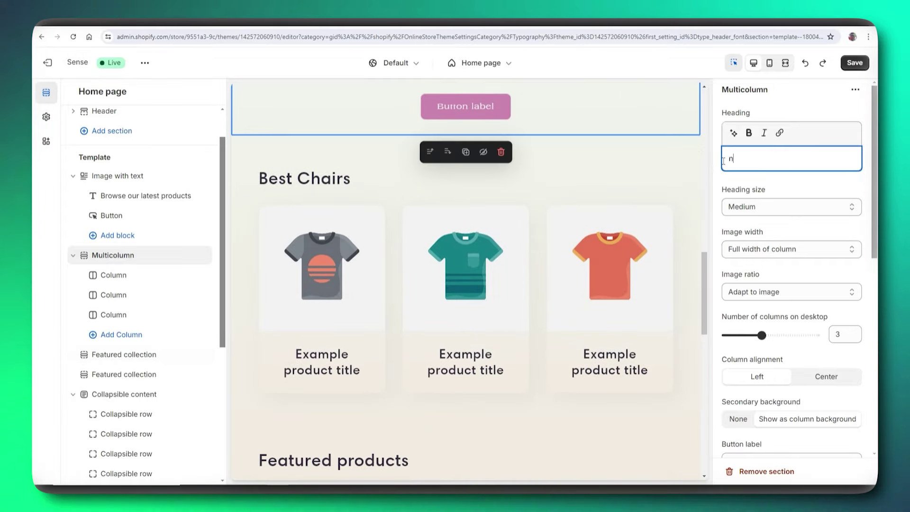
type("ew arri")
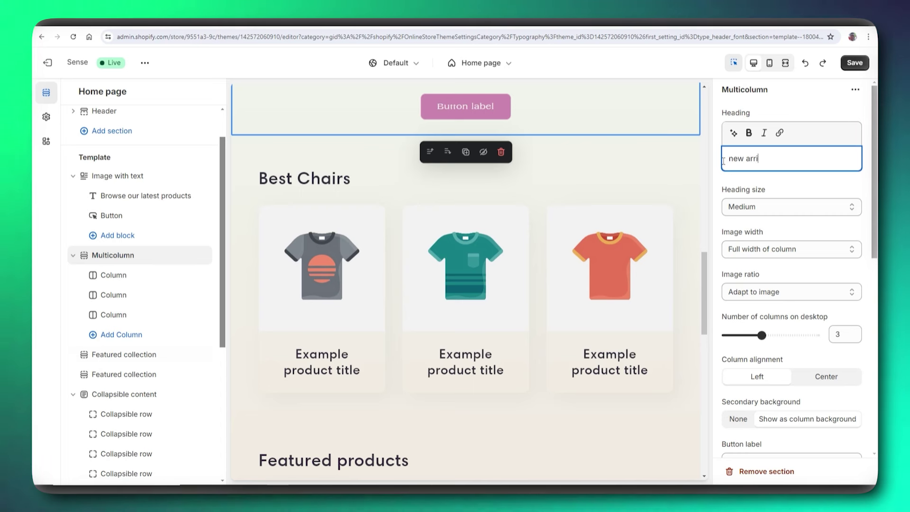
type("vals")
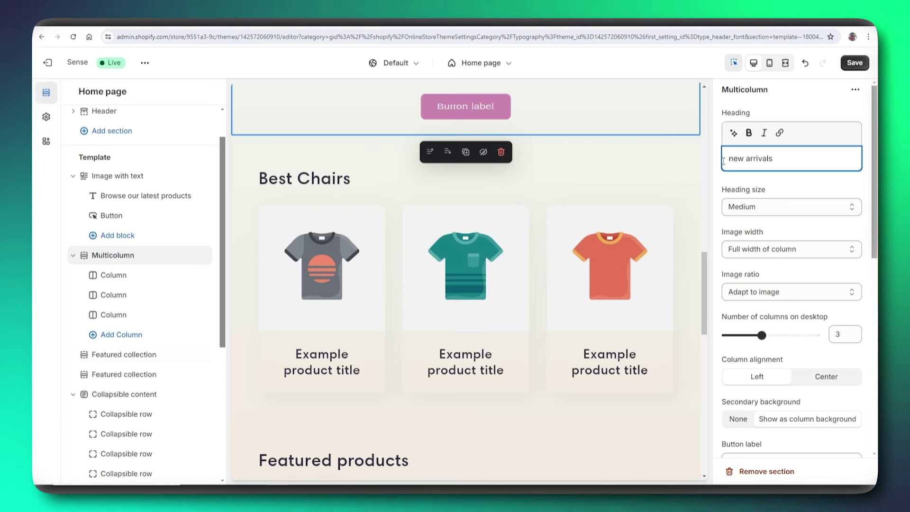
scroll(803, 251, "down", 2)
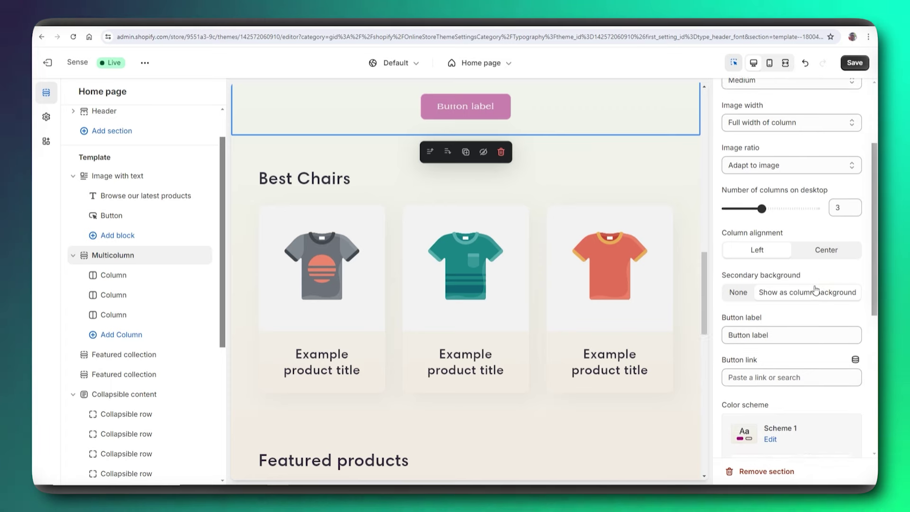
- Review the new arrivals section settings, opening and dismissing the Button link choices
scroll(590, 163, "up", 10)
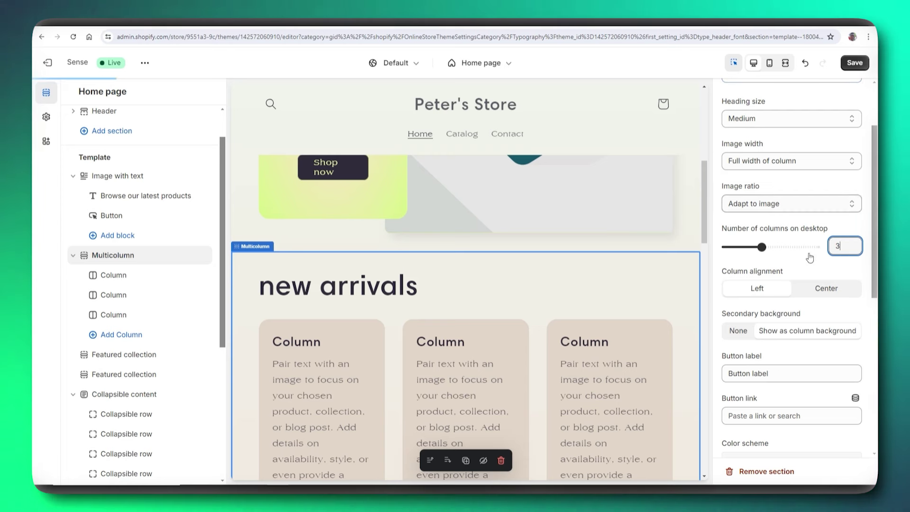
scroll(809, 257, "down", 2)
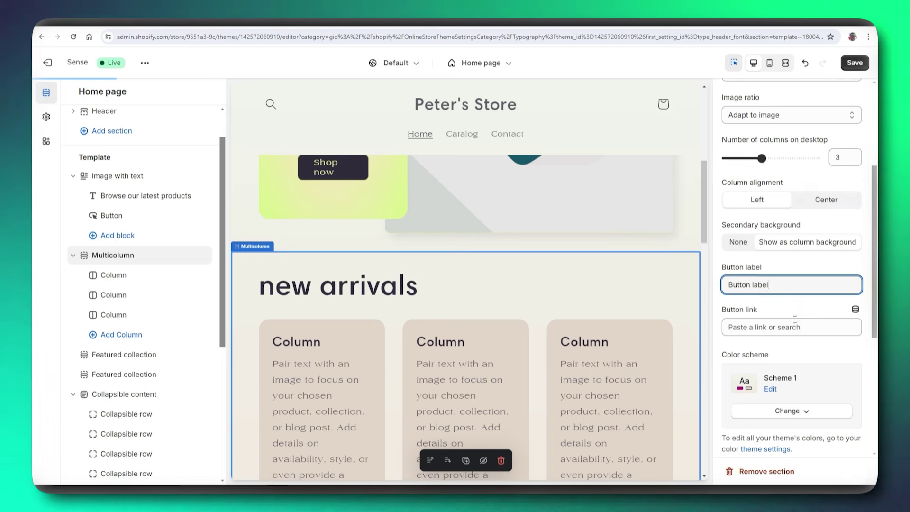
scroll(795, 319, "down", 3)
scroll(762, 336, "down", 2)
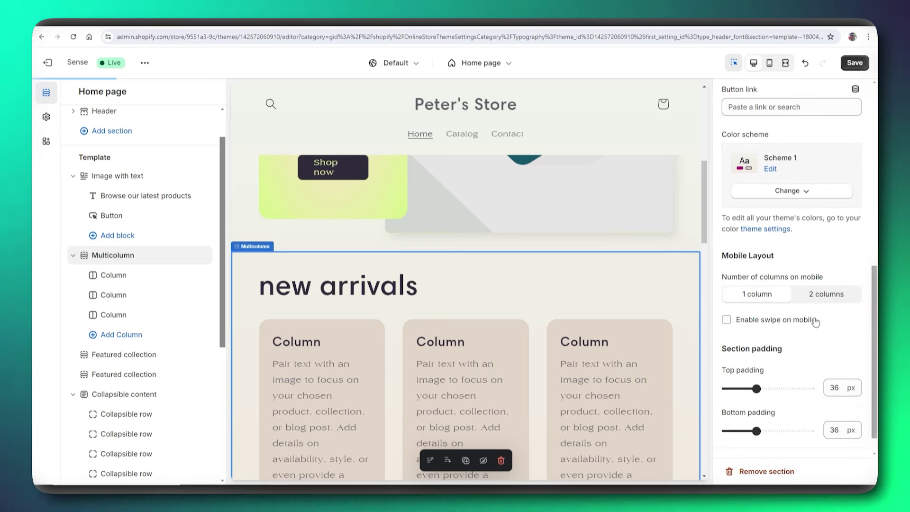
scroll(788, 326, "up", 6)
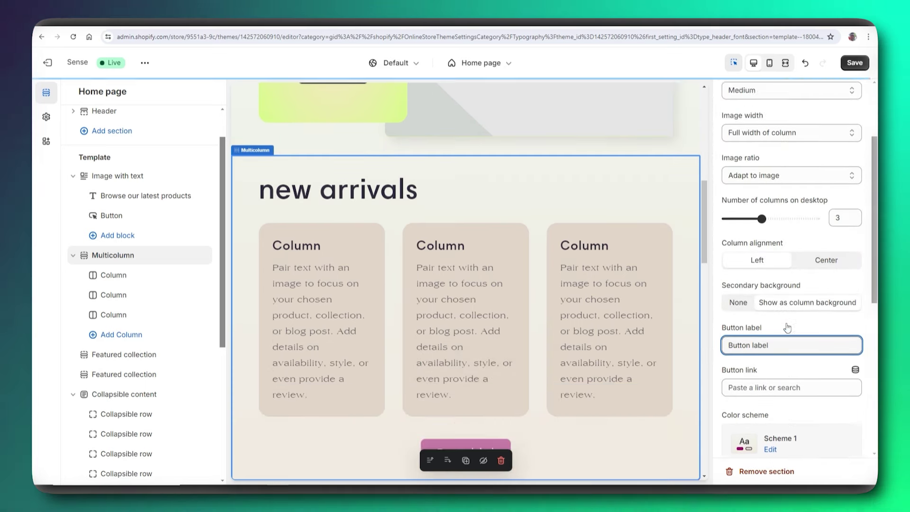
scroll(786, 326, "up", 3)
scroll(588, 390, "down", 3)
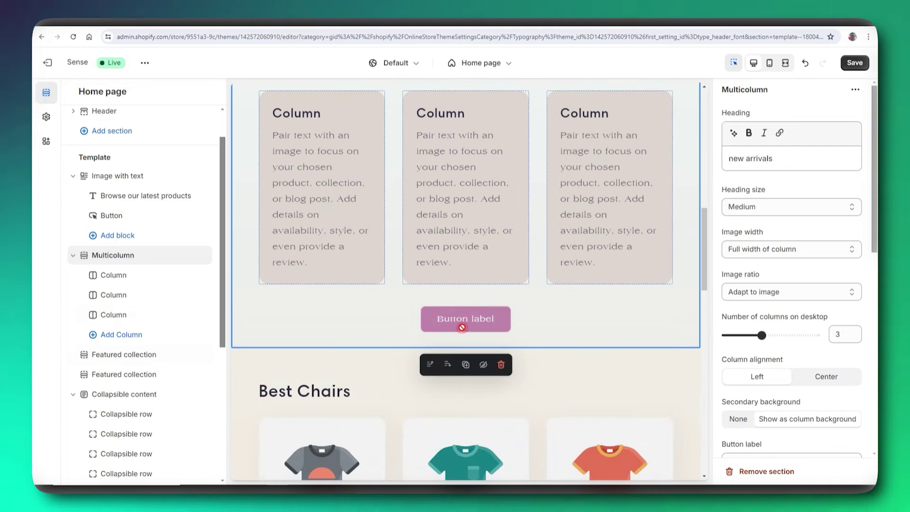
scroll(751, 249, "down", 3)
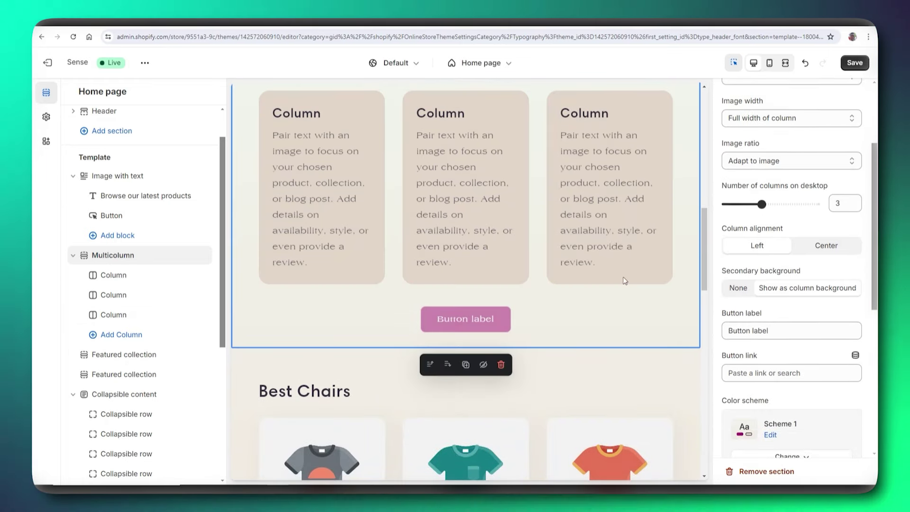
scroll(525, 307, "down", 2)
scroll(802, 440, "down", 2)
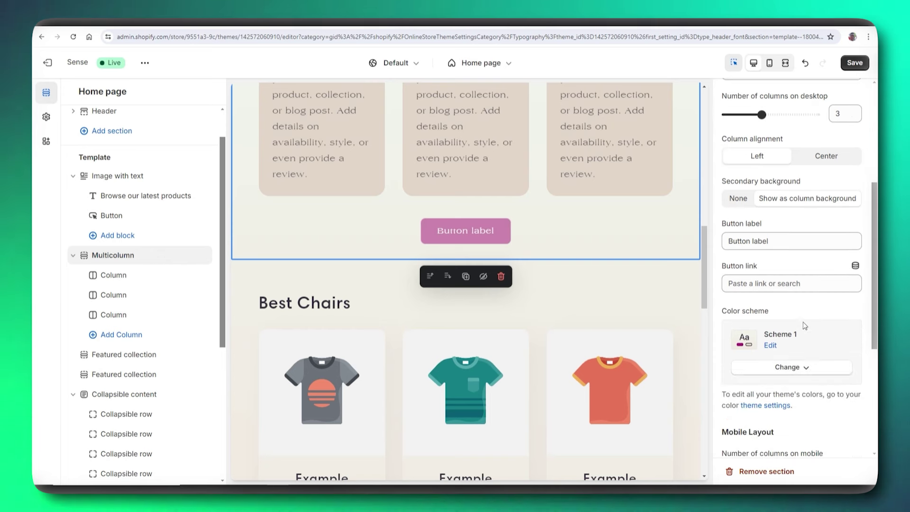
left_click(808, 283)
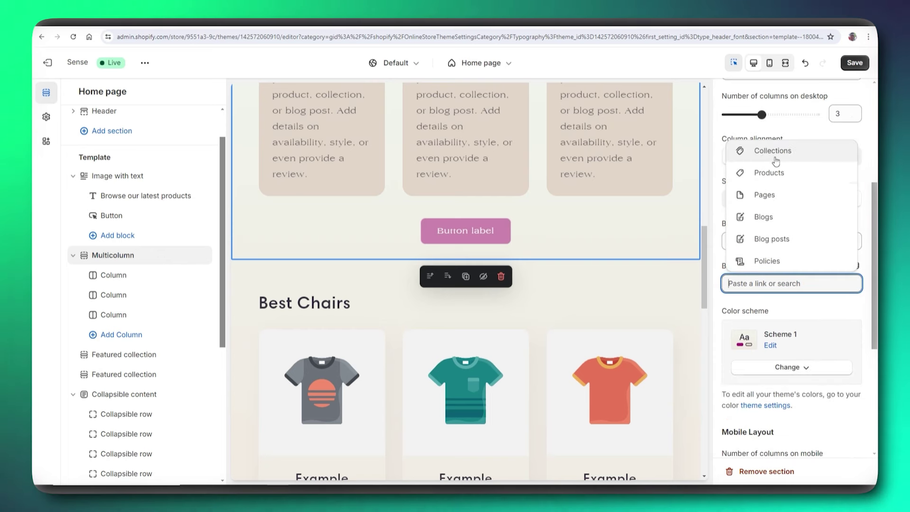
left_click(834, 308)
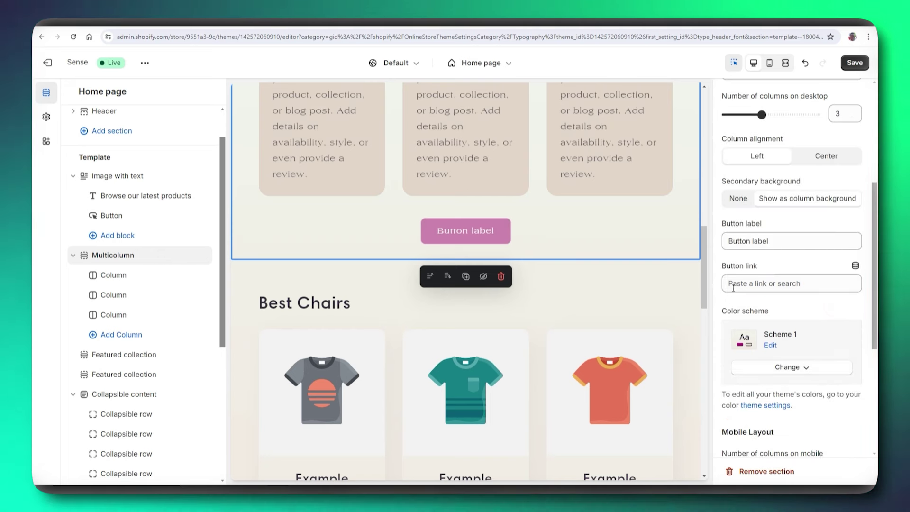
scroll(779, 370, "down", 4)
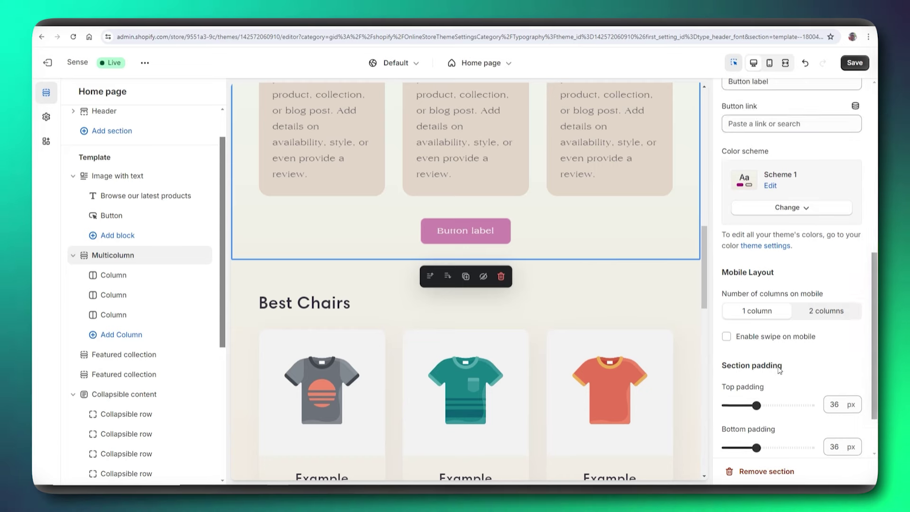
scroll(779, 370, "up", 5)
scroll(636, 234, "up", 5)
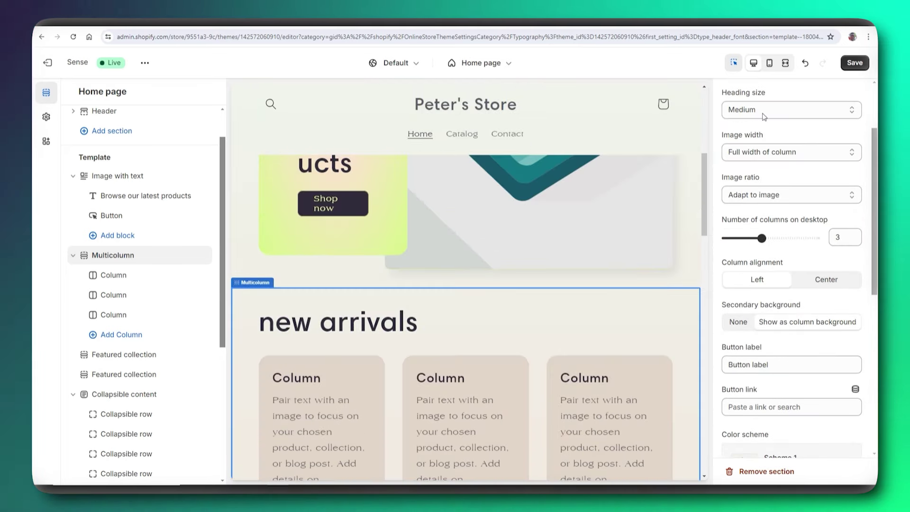
scroll(763, 117, "up", 2)
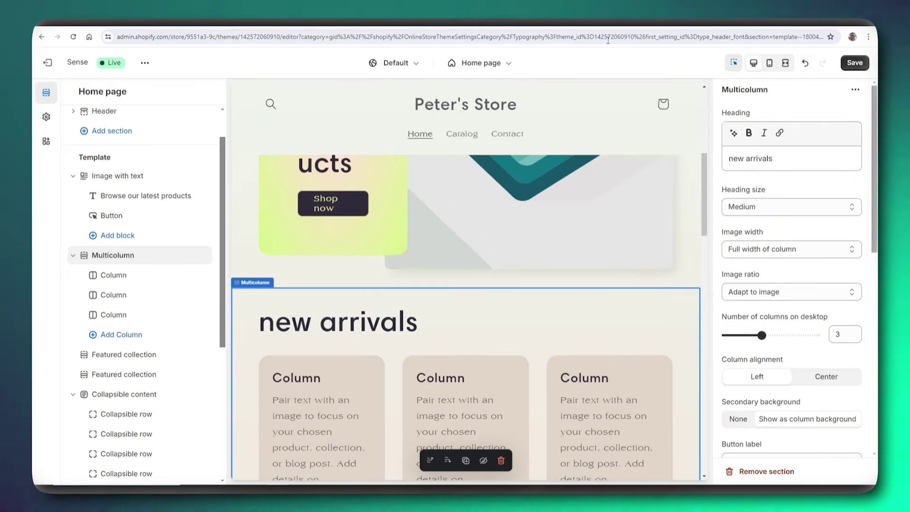
- Exit the theme editor discarding unsaved changes, then open the live storefront
left_click(47, 64)
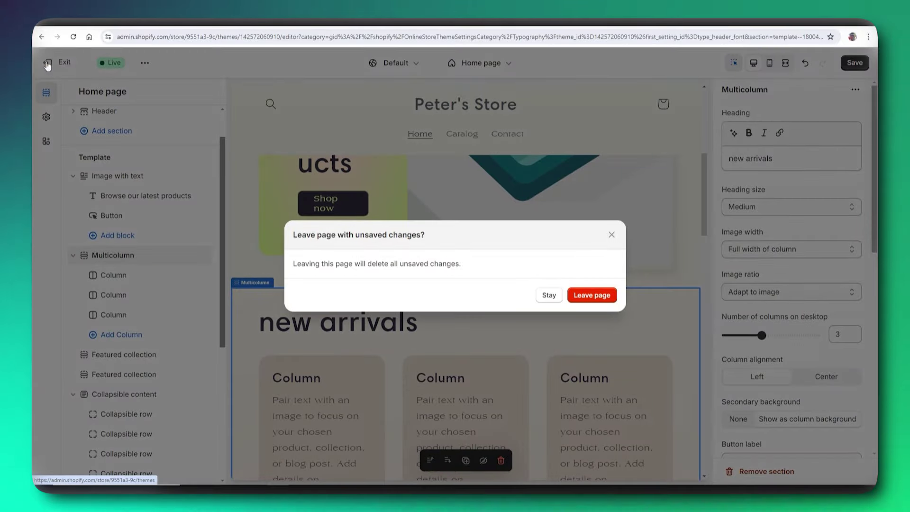
left_click(592, 296)
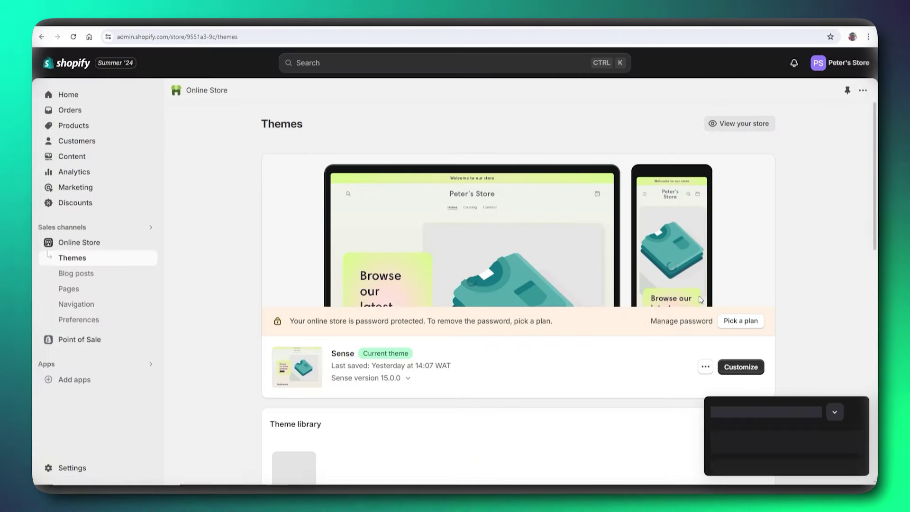
left_click(835, 414)
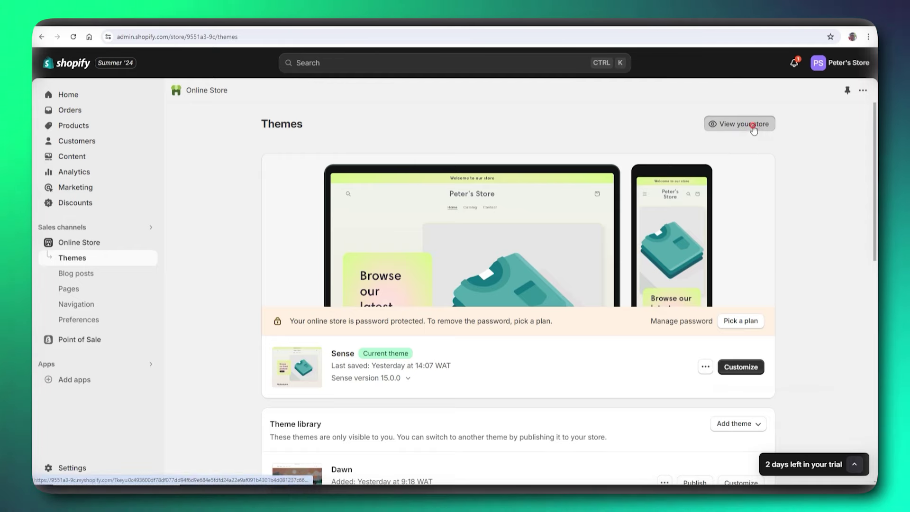
left_click(752, 125)
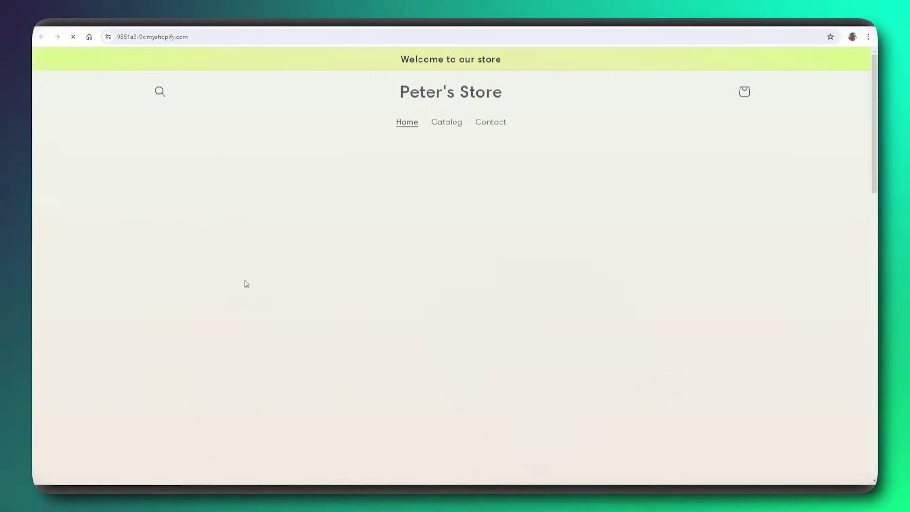
- Scroll the storefront homepage down to Subscribe and back up, then return to admin
scroll(385, 187, "down", 8)
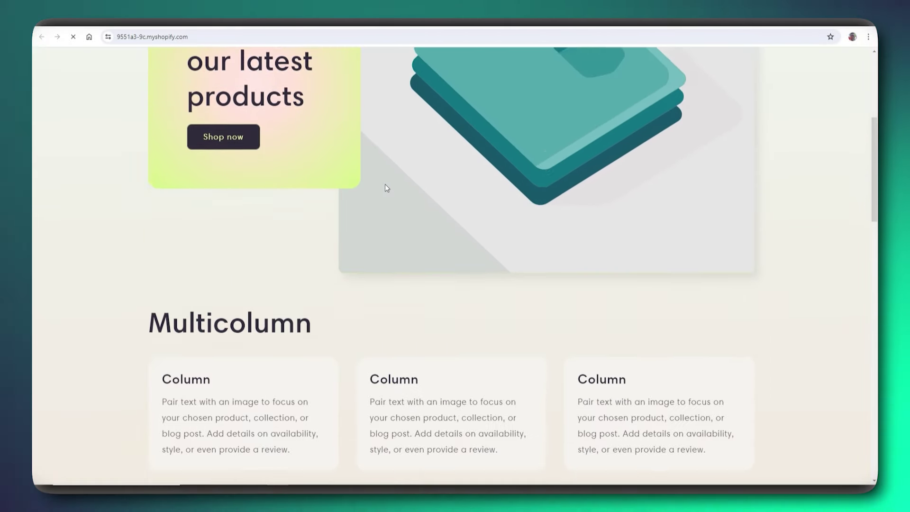
scroll(384, 187, "down", 9)
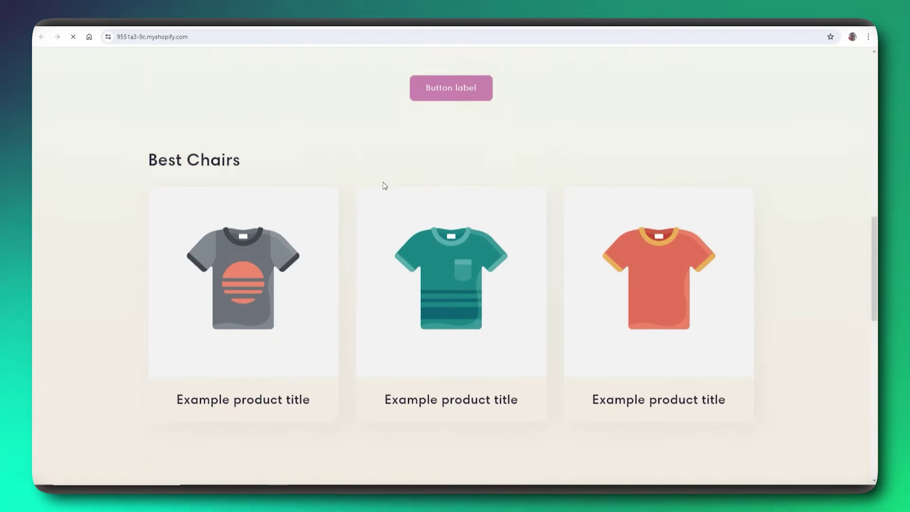
scroll(385, 186, "down", 11)
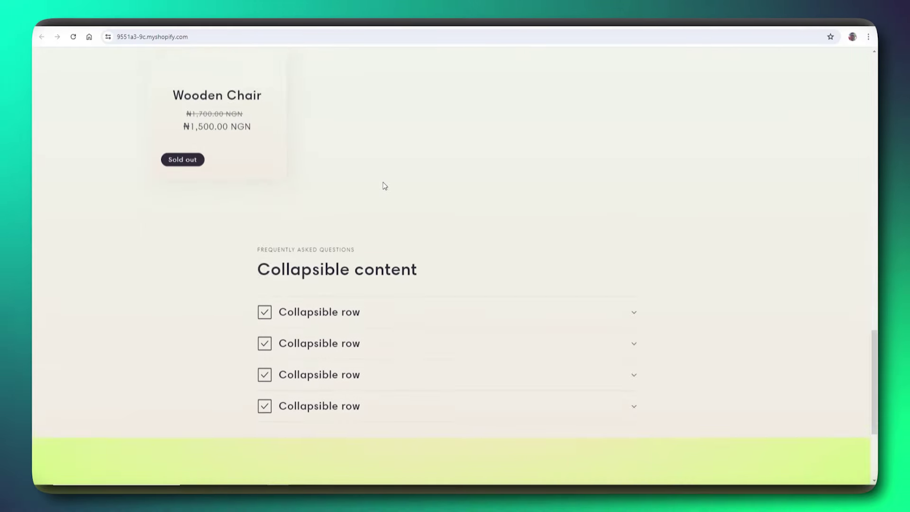
scroll(463, 306, "up", 5)
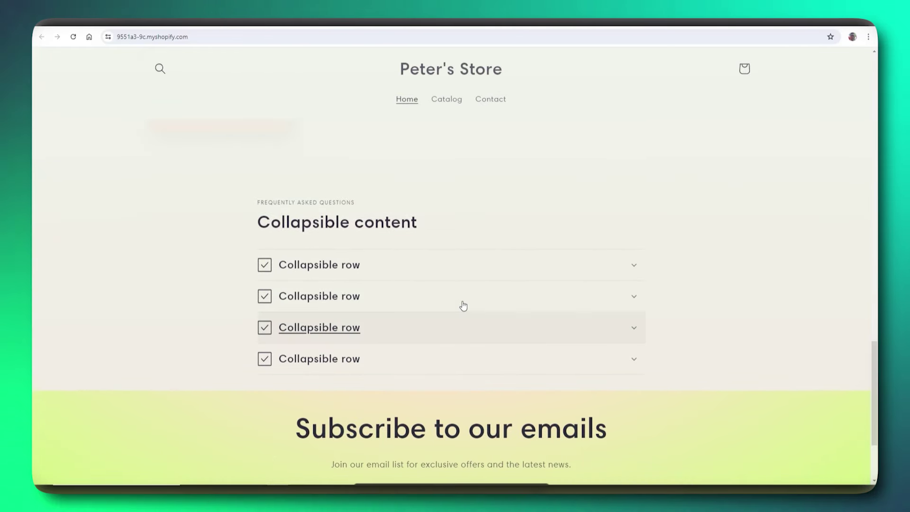
scroll(465, 302, "up", 12)
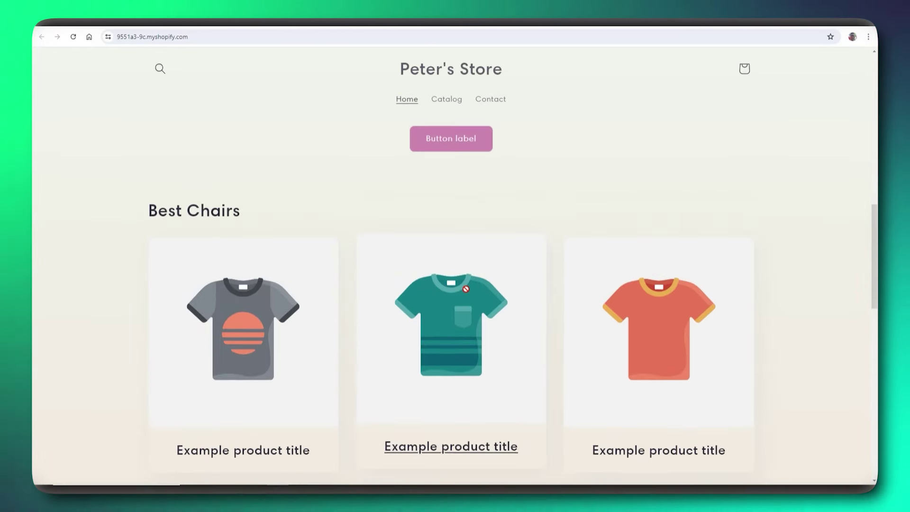
scroll(467, 286, "up", 10)
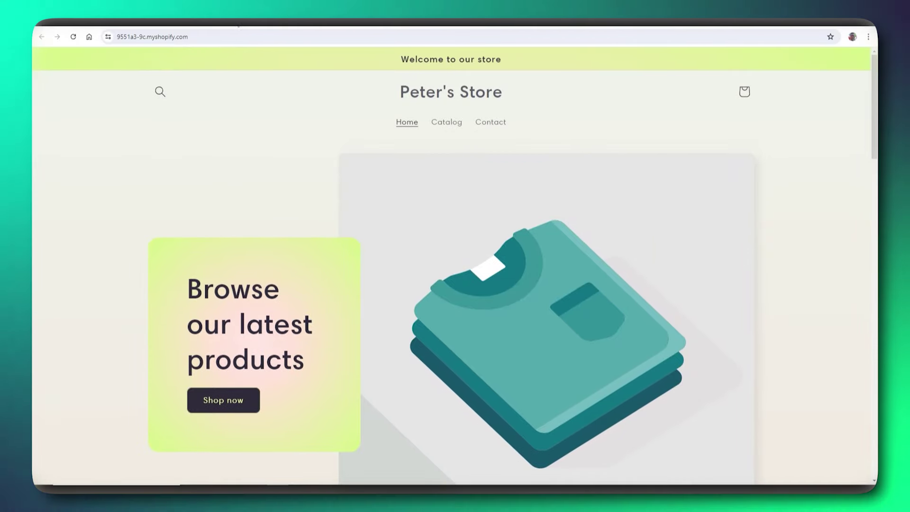
left_click(239, 20)
- Exit the theme editor to the Themes page and look over the current Sense theme
scroll(286, 167, "down", 4)
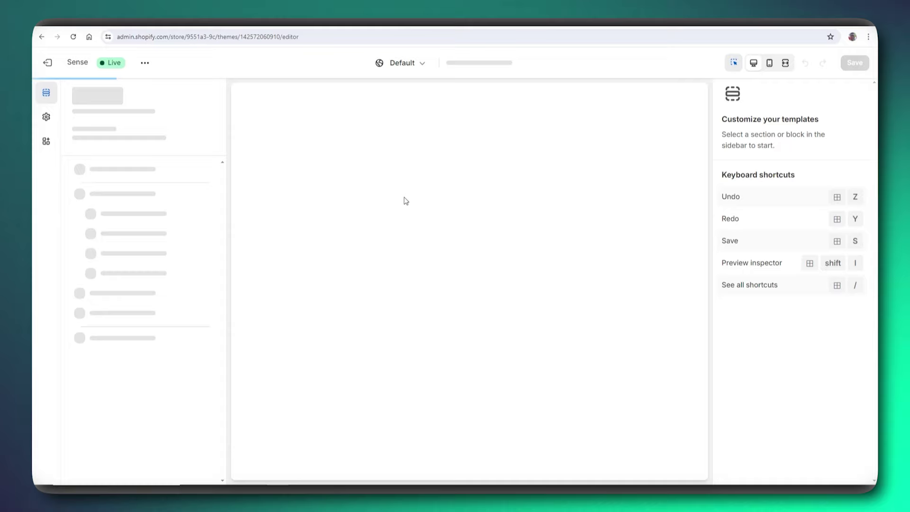
scroll(400, 197, "down", 10)
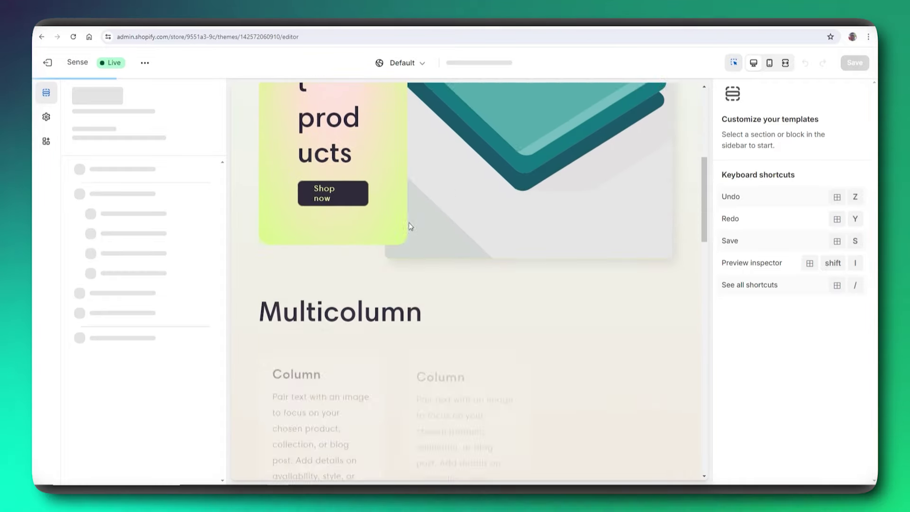
scroll(410, 227, "down", 10)
scroll(410, 226, "up", 2)
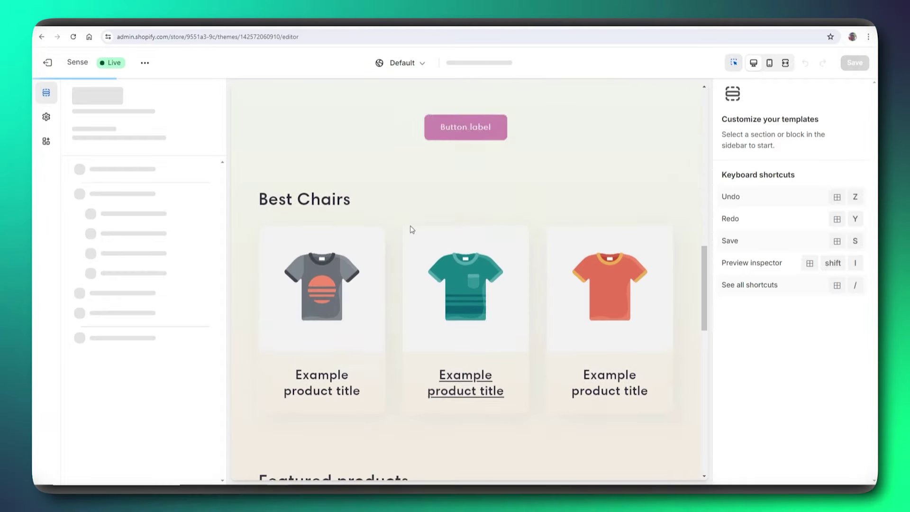
scroll(410, 225, "down", 6)
scroll(410, 225, "down", 10)
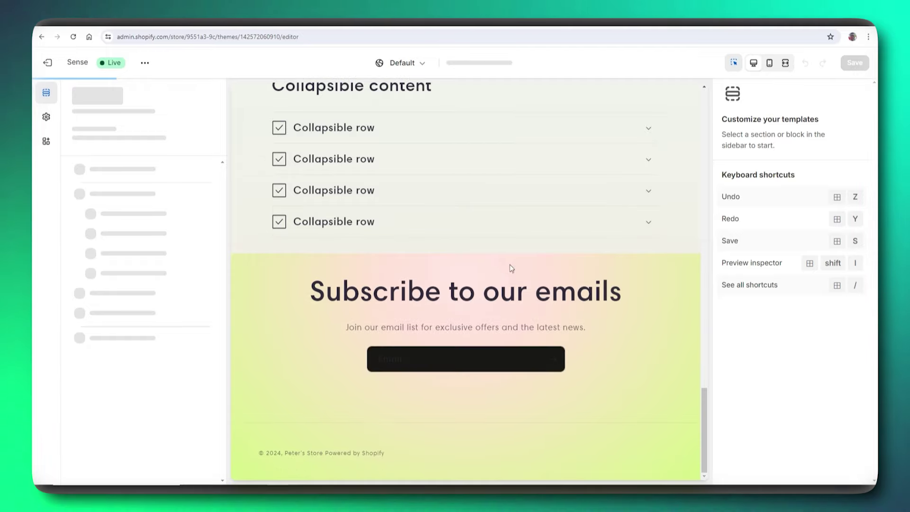
scroll(290, 134, "up", 10)
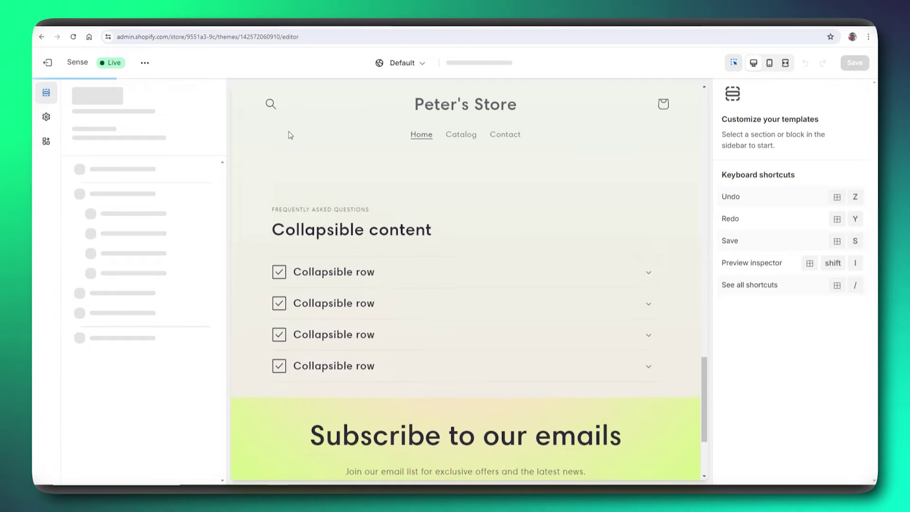
left_click(48, 62)
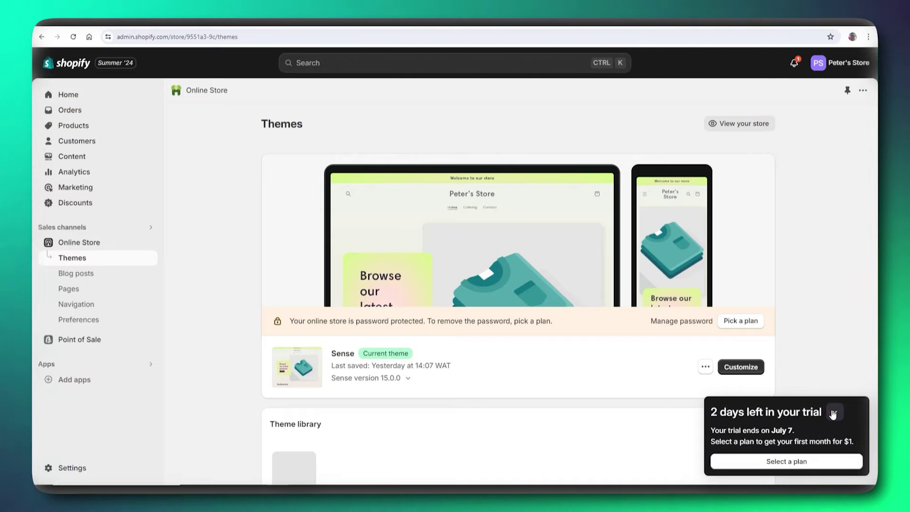
scroll(548, 422, "down", 3)
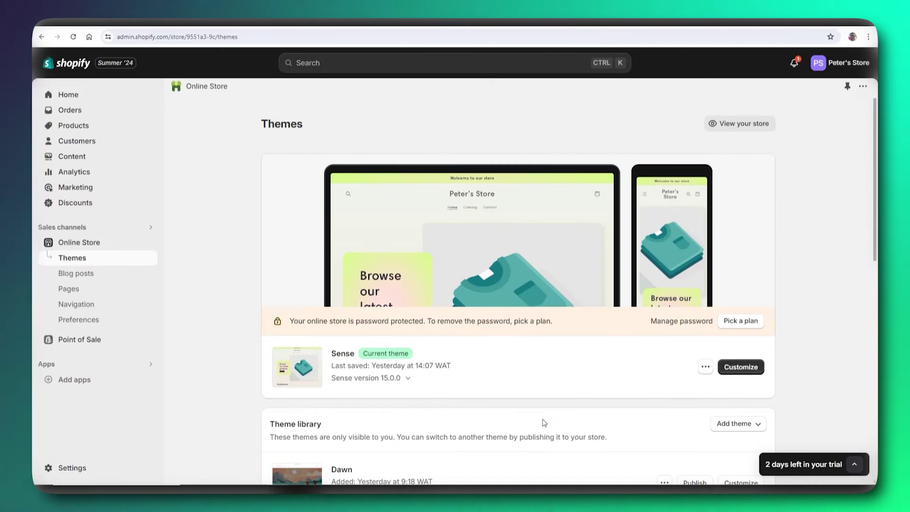
scroll(545, 424, "down", 3)
scroll(544, 425, "down", 5)
scroll(424, 381, "up", 9)
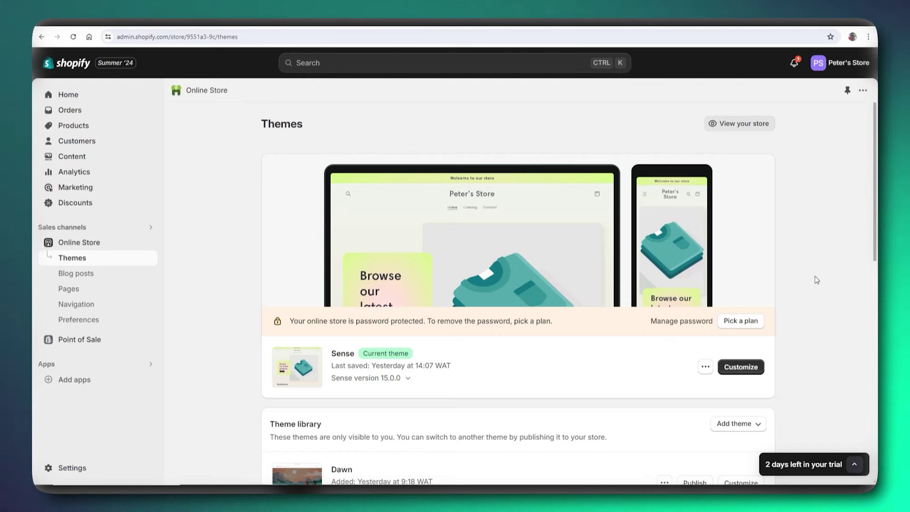
scroll(816, 279, "down", 2)
scroll(815, 279, "up", 2)
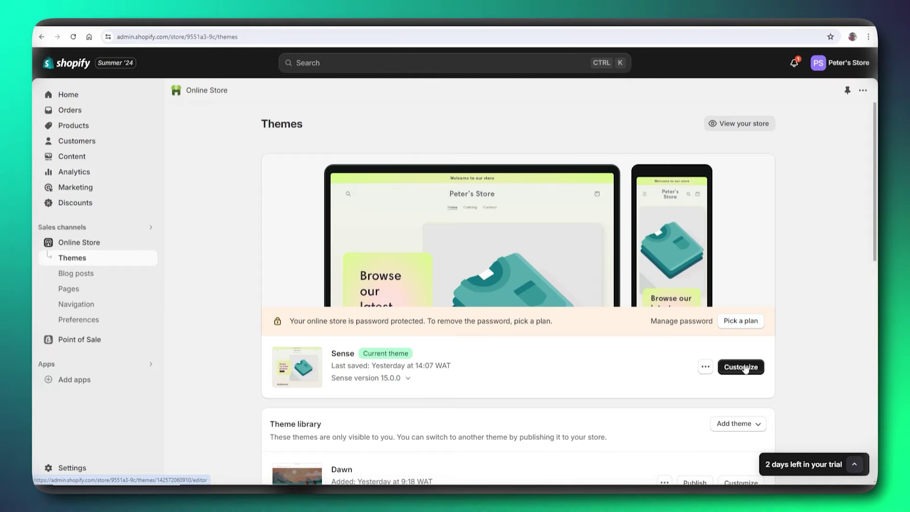
- Open the Sense theme in the editor and scroll through the home page sections
left_click(742, 367)
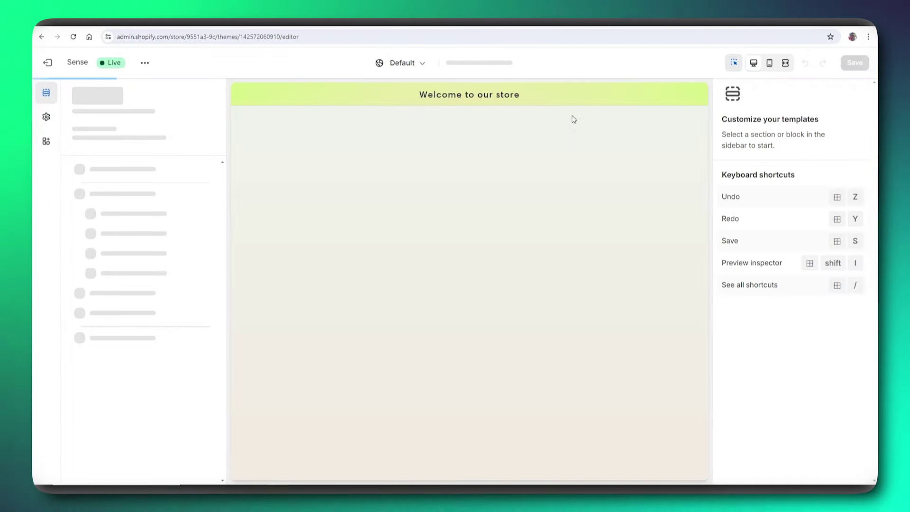
scroll(439, 190, "down", 6)
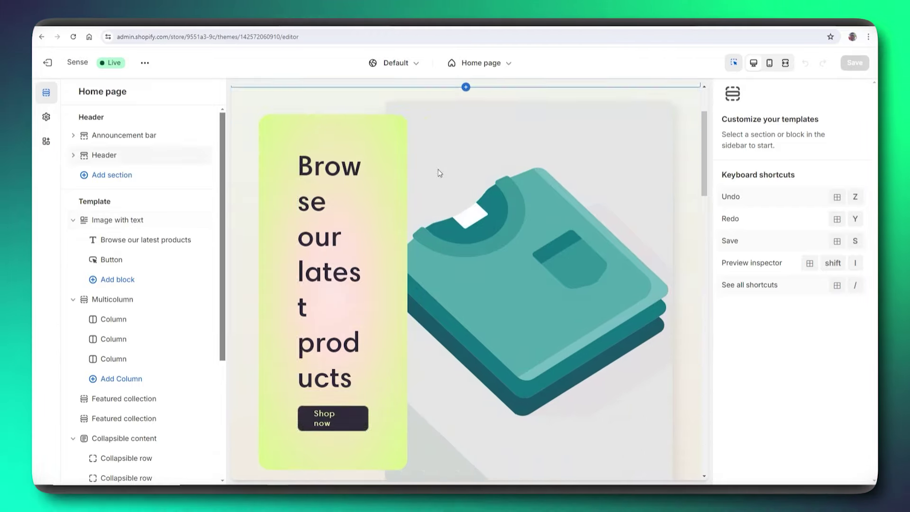
scroll(436, 183, "up", 2)
scroll(435, 182, "up", 3)
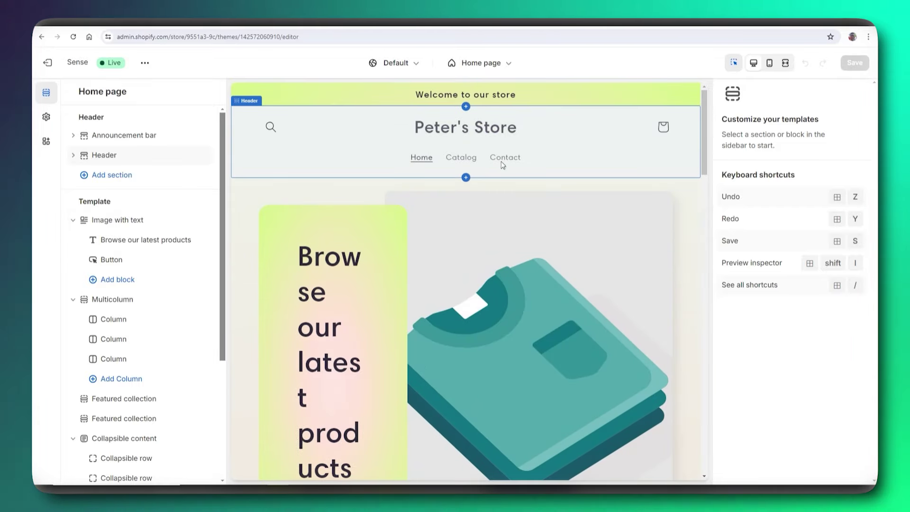
scroll(473, 180, "down", 1)
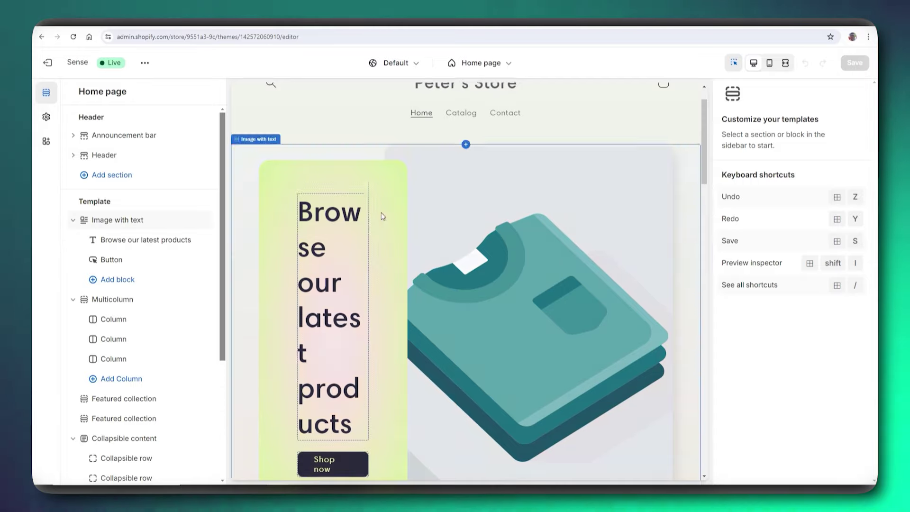
scroll(393, 217, "down", 4)
scroll(147, 322, "down", 4)
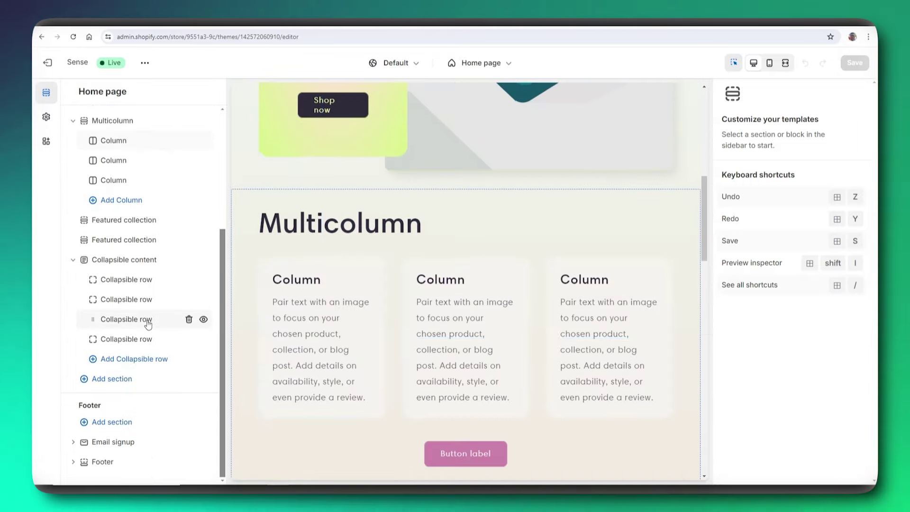
scroll(156, 350, "up", 4)
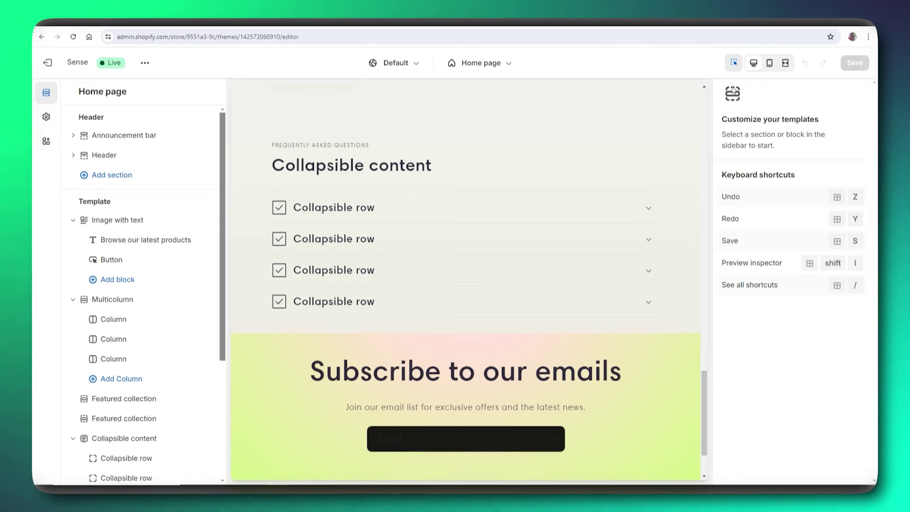
scroll(384, 341, "down", 2)
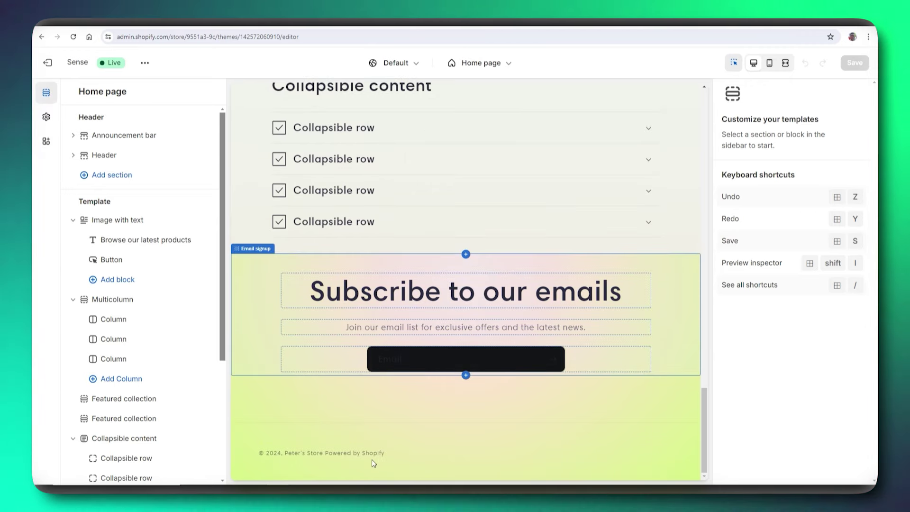
scroll(130, 364, "down", 4)
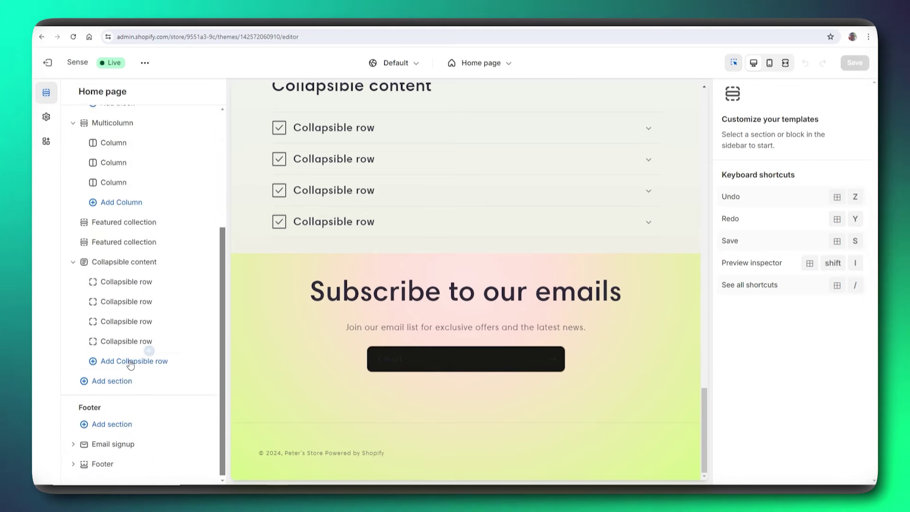
scroll(138, 370, "up", 1)
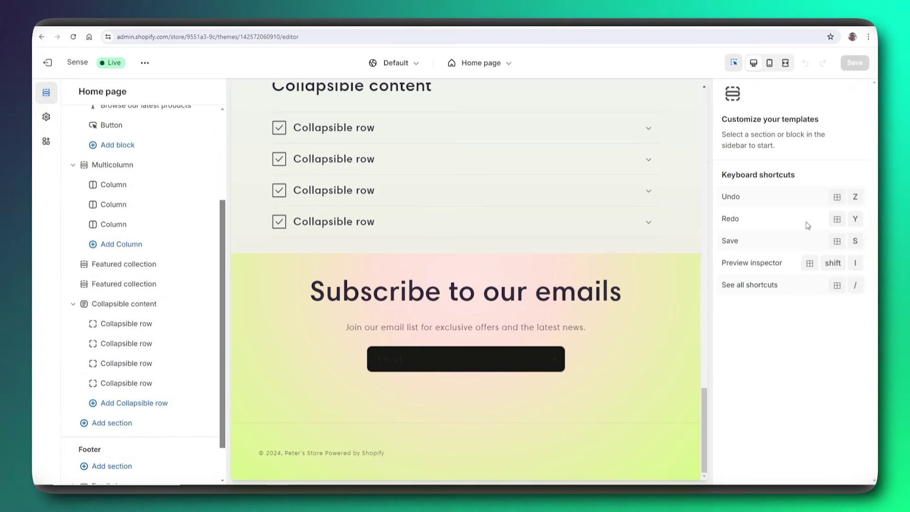
- Show the Footer section settings (Scheme 2, email signup off) and return the preview to the top
left_click(545, 422)
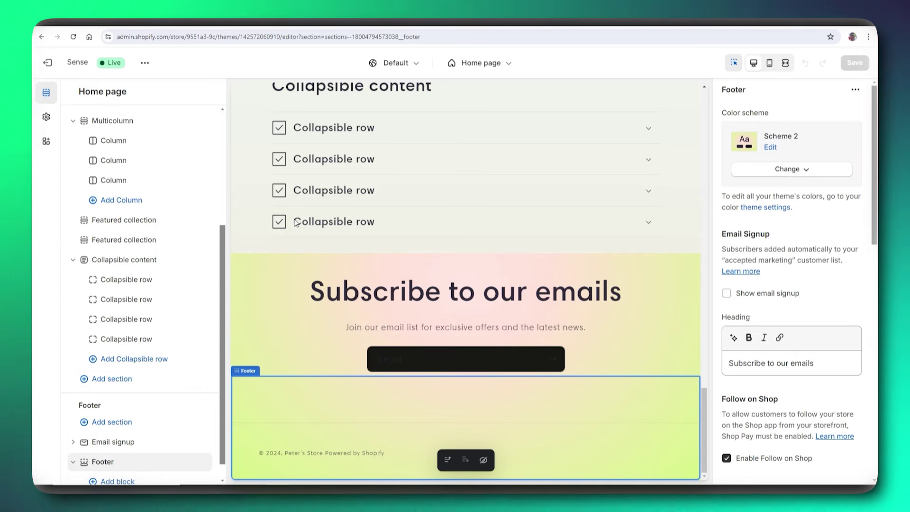
scroll(296, 222, "up", 10)
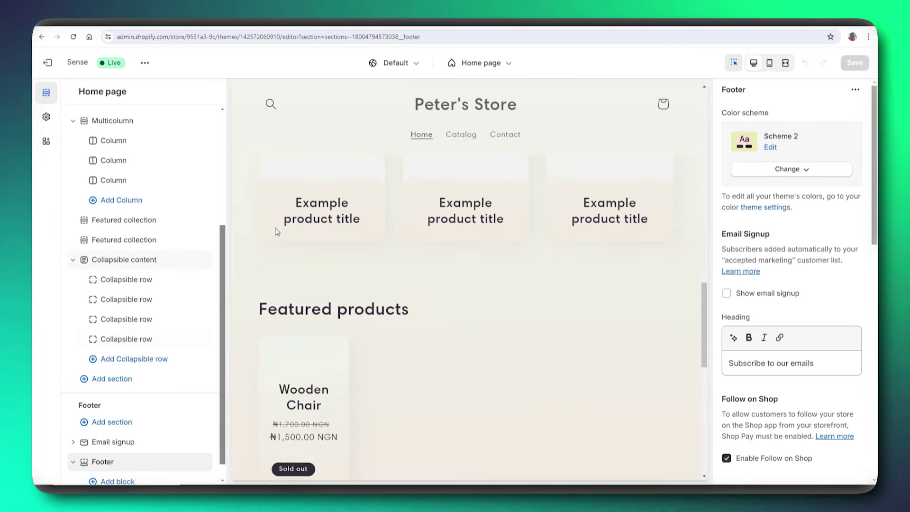
scroll(277, 231, "up", 8)
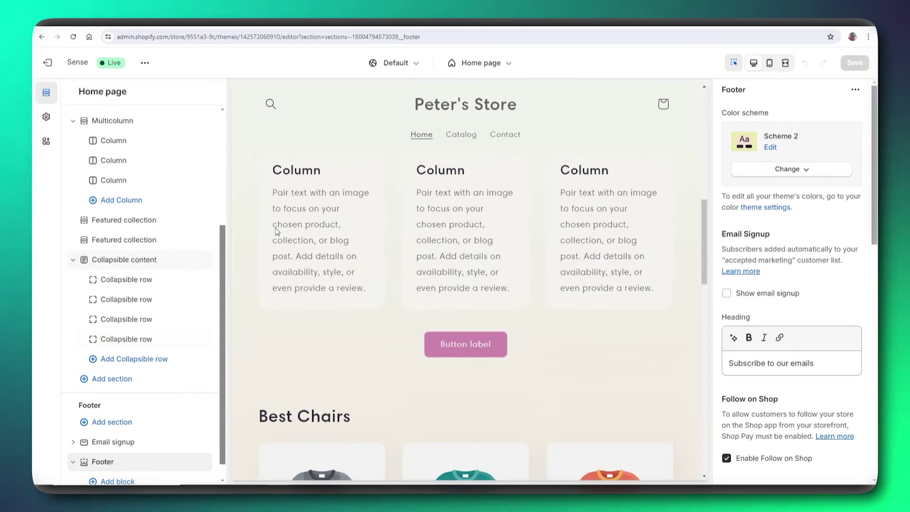
scroll(277, 231, "up", 3)
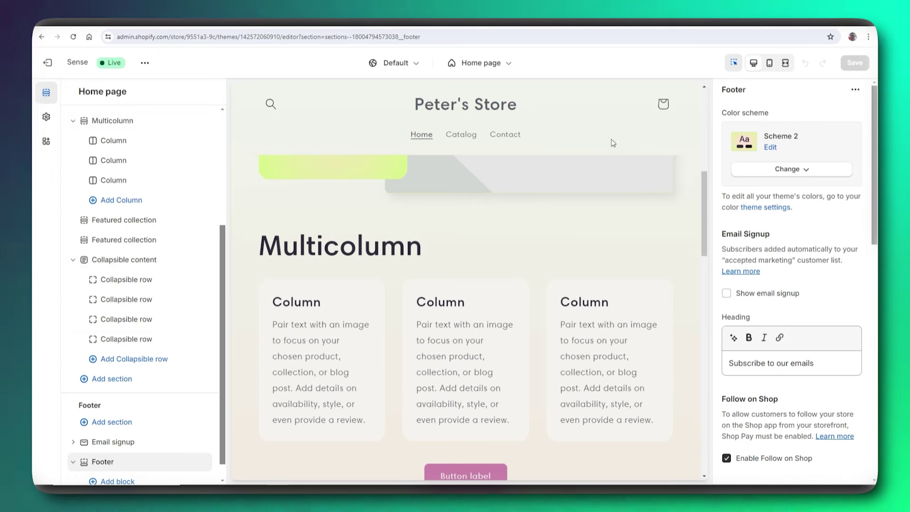
scroll(593, 237, "up", 5)
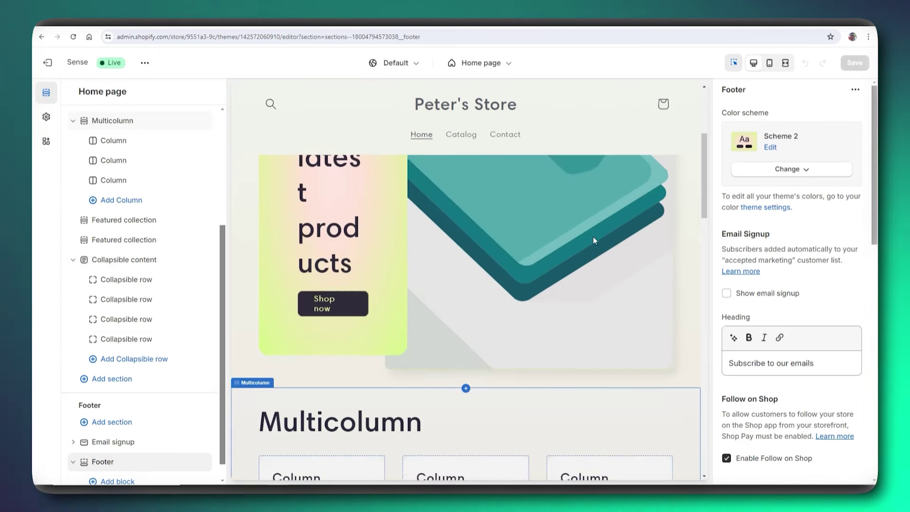
scroll(596, 235, "up", 2)
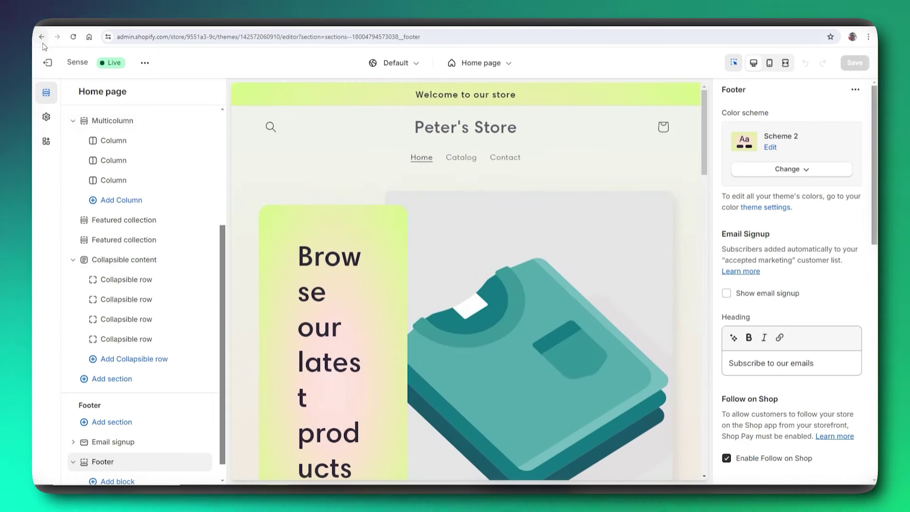
- Exit the theme editor and review Analytics: ₦0.00 total sales, 1 online store session, 0 orders
left_click(52, 63)
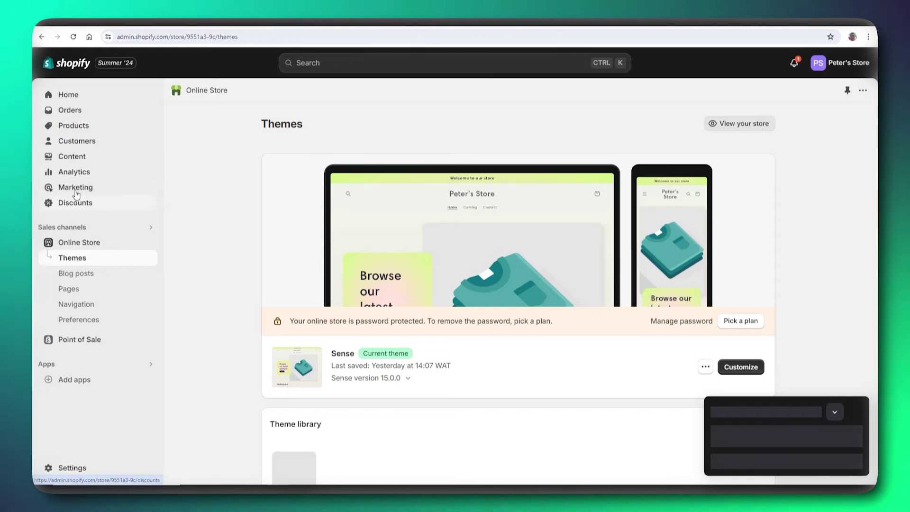
left_click(75, 172)
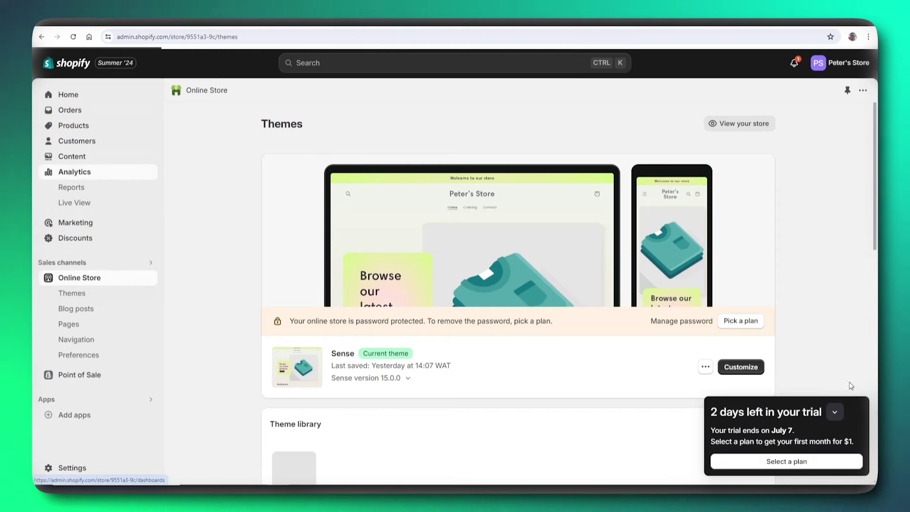
left_click(835, 413)
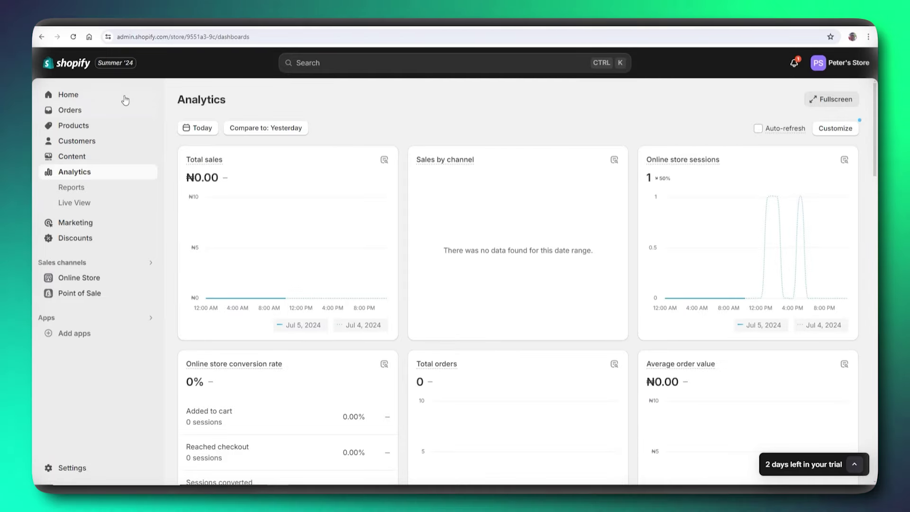
scroll(382, 270, "down", 3)
scroll(551, 242, "down", 8)
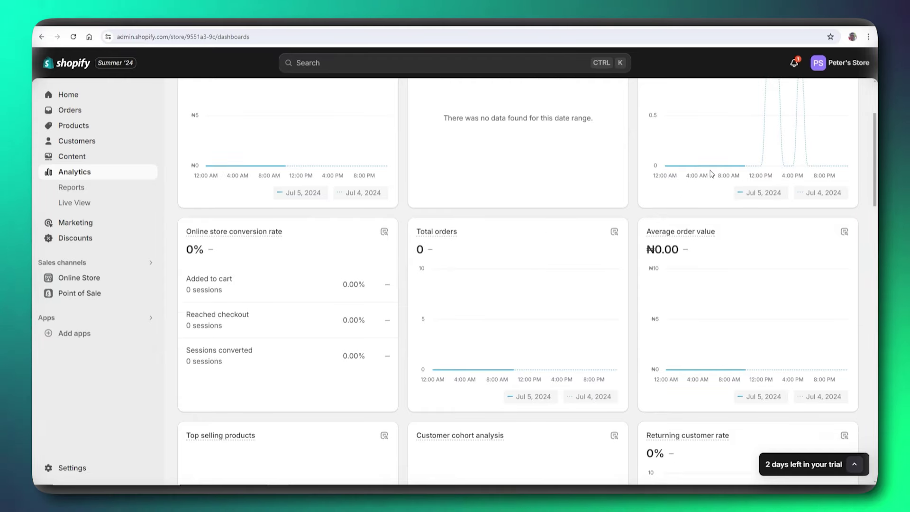
scroll(559, 317, "down", 1)
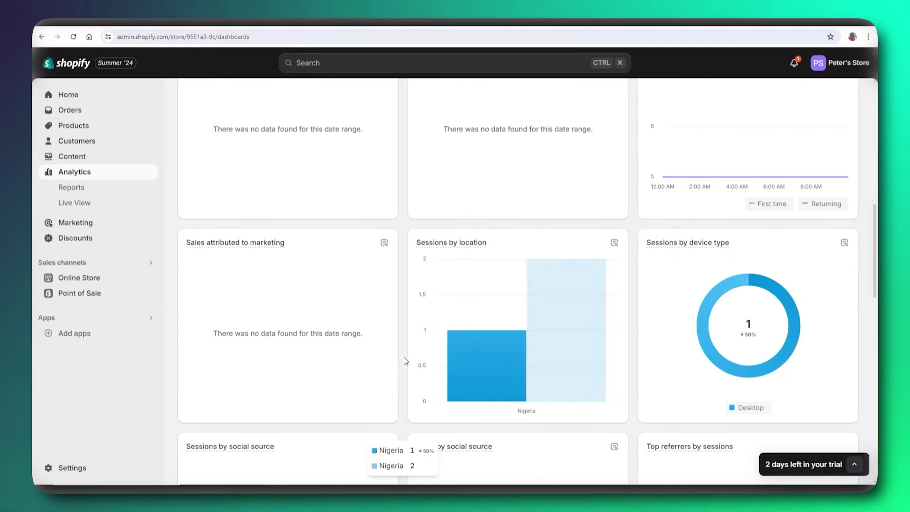
scroll(326, 361, "up", 11)
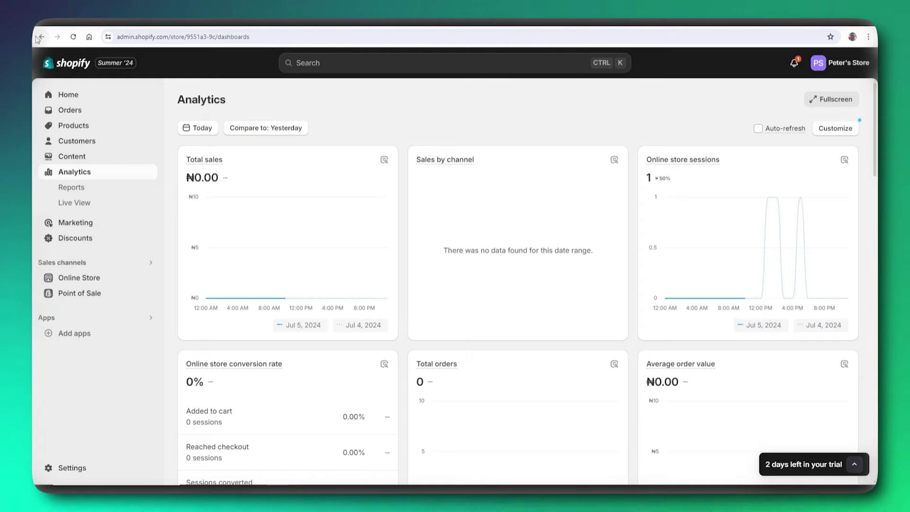
left_click(69, 95)
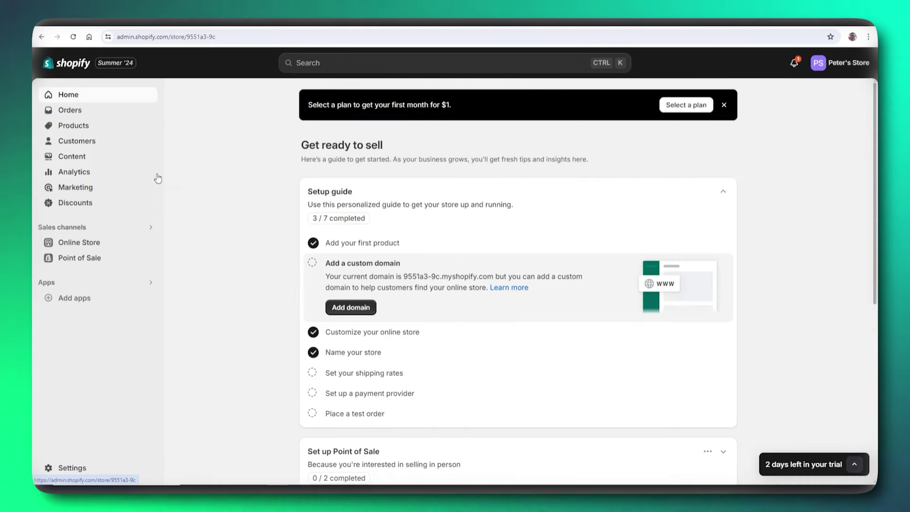
left_click(82, 243)
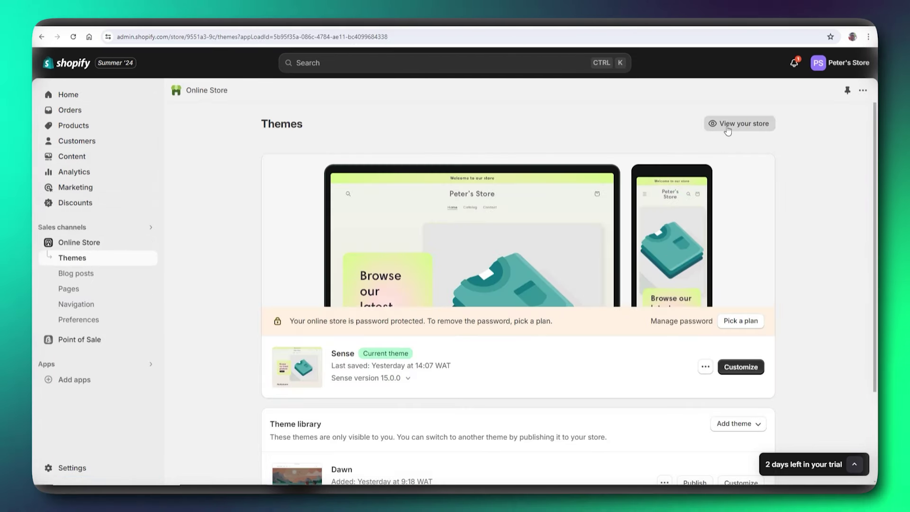
left_click(728, 128)
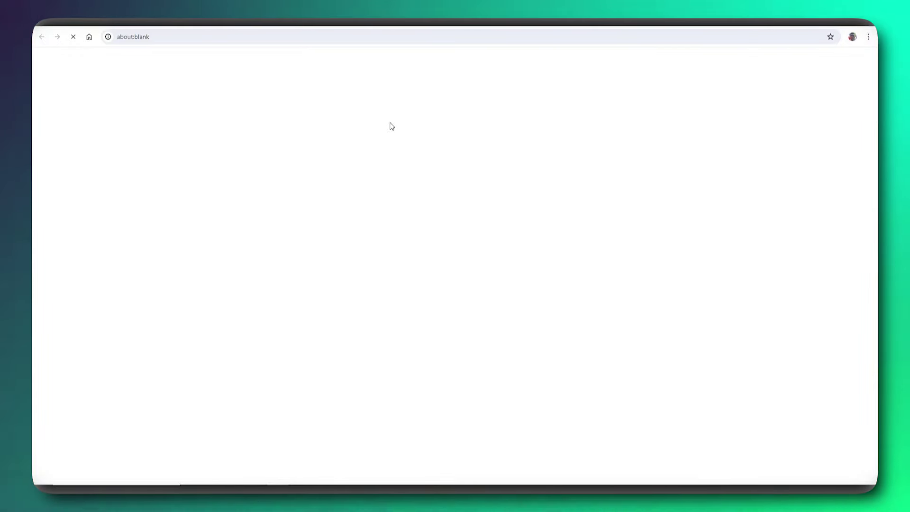
scroll(394, 133, "down", 4)
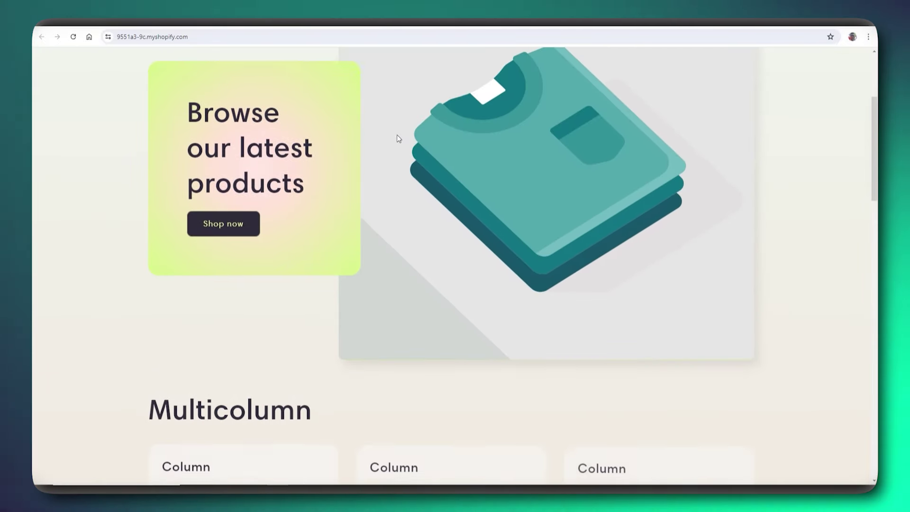
scroll(396, 135, "down", 10)
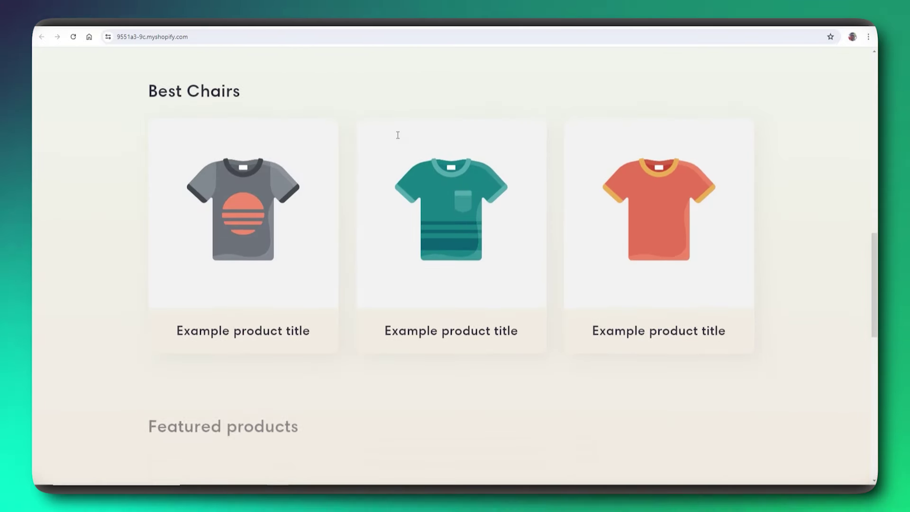
scroll(397, 137, "down", 12)
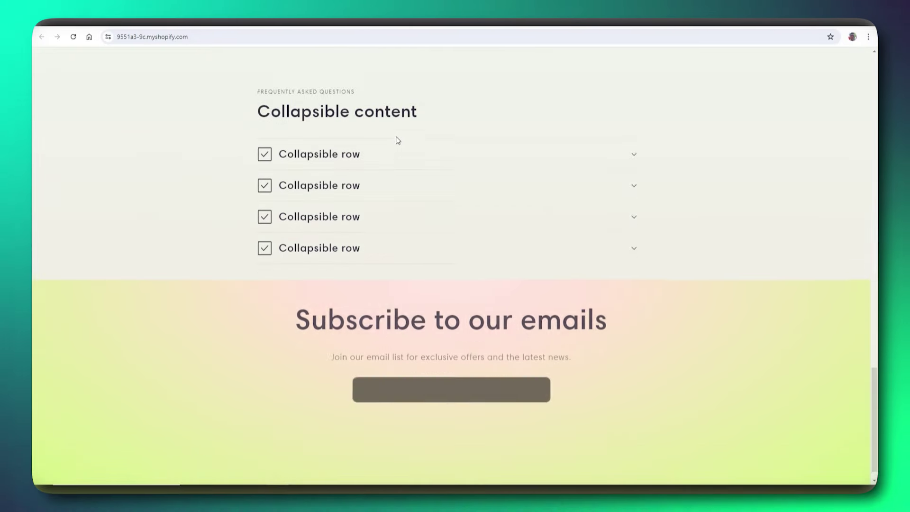
scroll(397, 142, "up", 10)
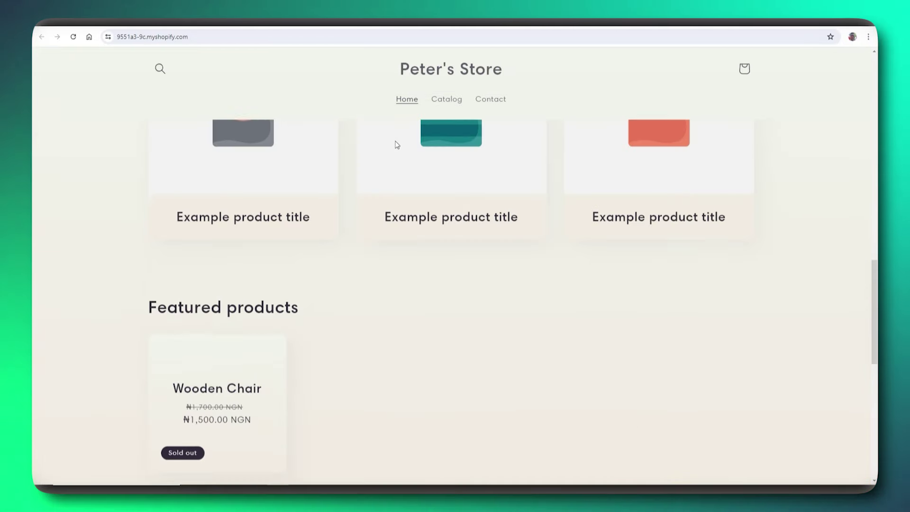
scroll(397, 145, "up", 10)
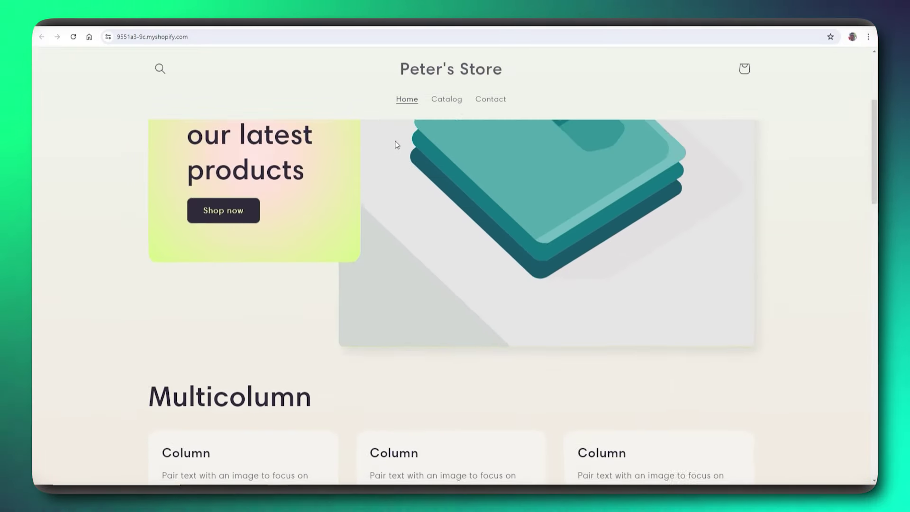
scroll(397, 145, "up", 5)
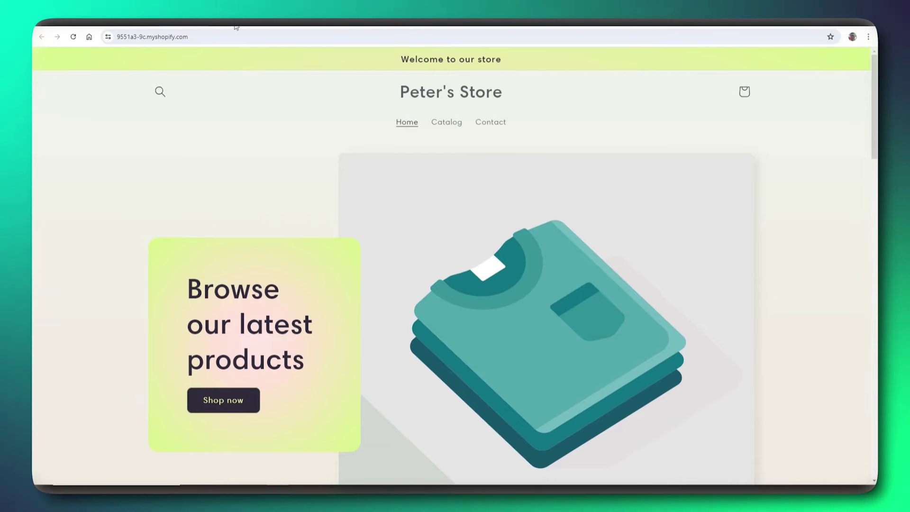
scroll(220, 166, "down", 2)
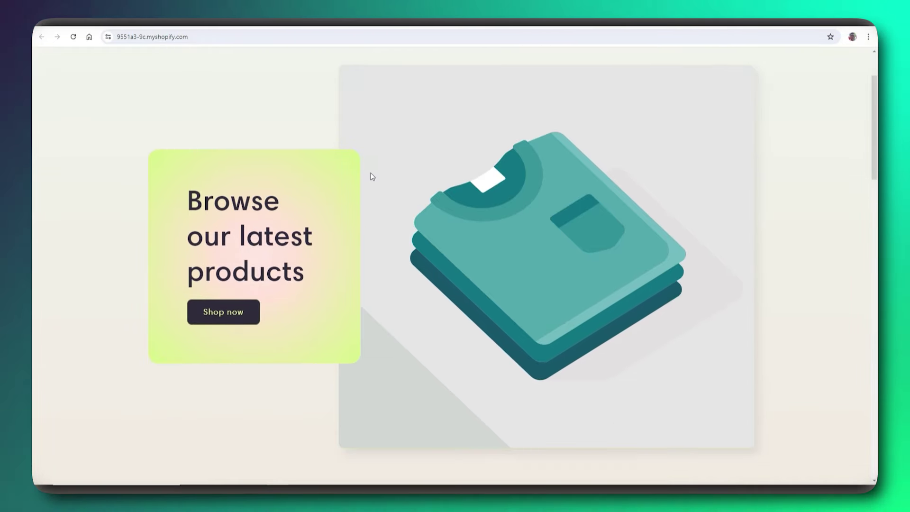
scroll(373, 177, "down", 8)
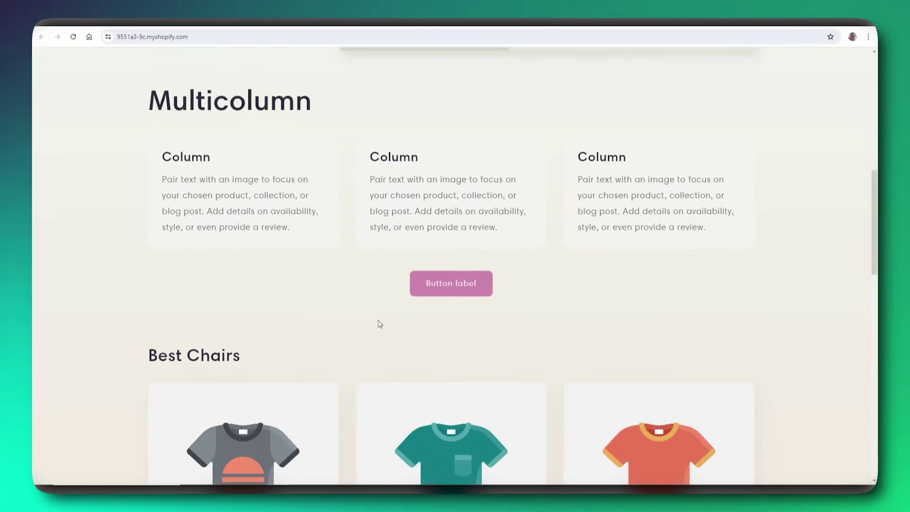
scroll(377, 321, "down", 4)
scroll(376, 319, "up", 14)
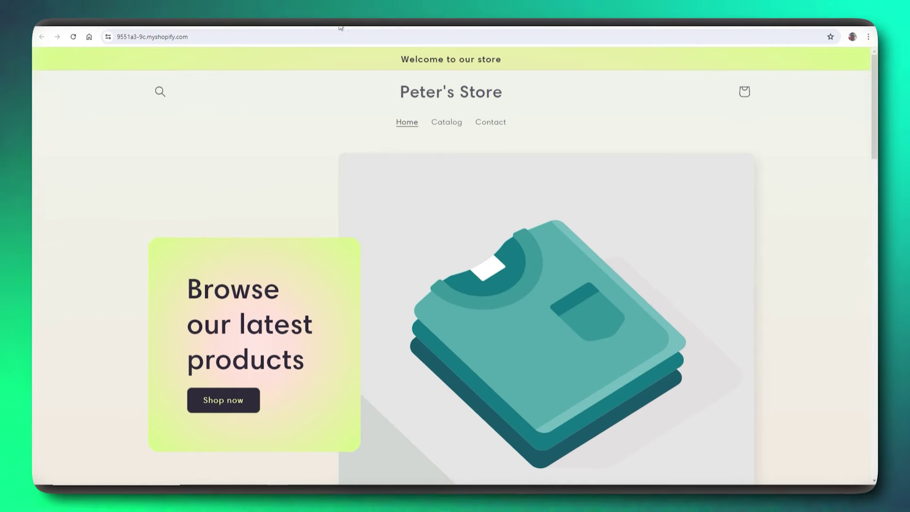
left_click(321, 23)
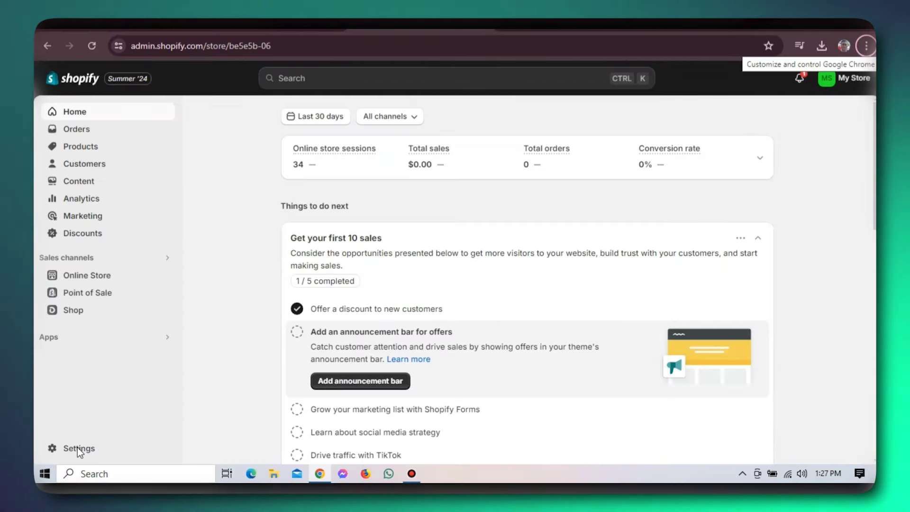
- Open General settings showing US Dollar, Imperial units, pounds and GMT+05:30 time zone
left_click(78, 447)
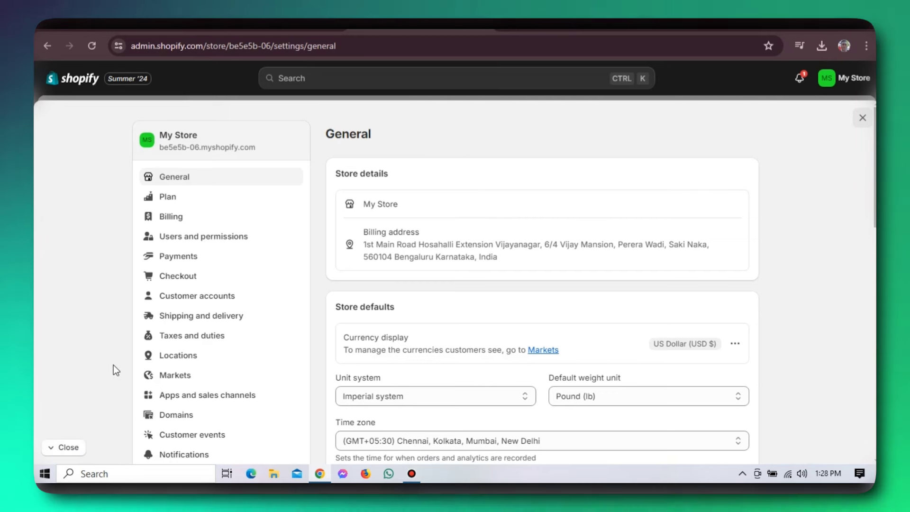
left_click(75, 447)
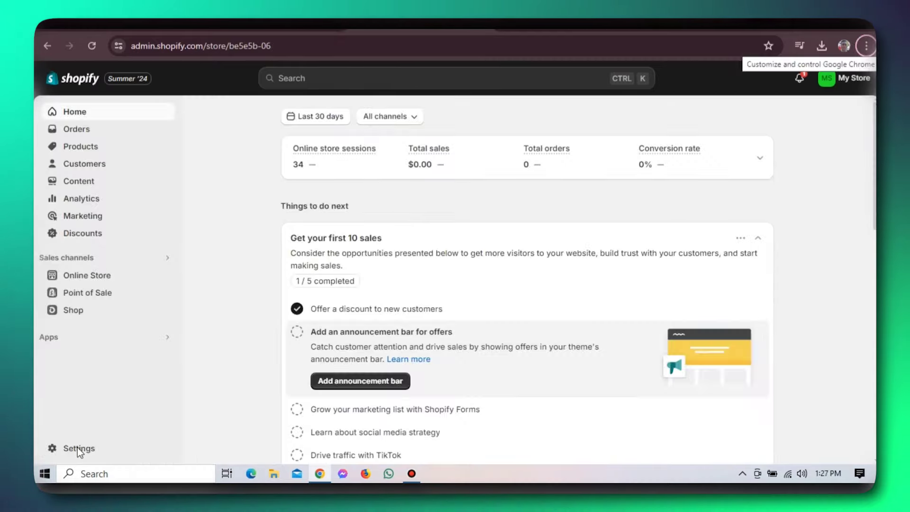
left_click(76, 448)
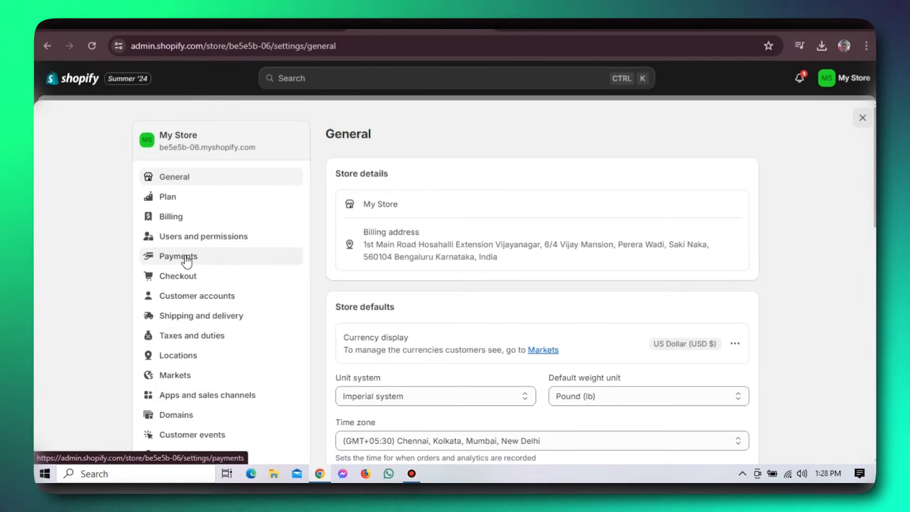
- In Payments, resume the incomplete PayPal Express Checkout setup so PayPal's signup opens
left_click(186, 257)
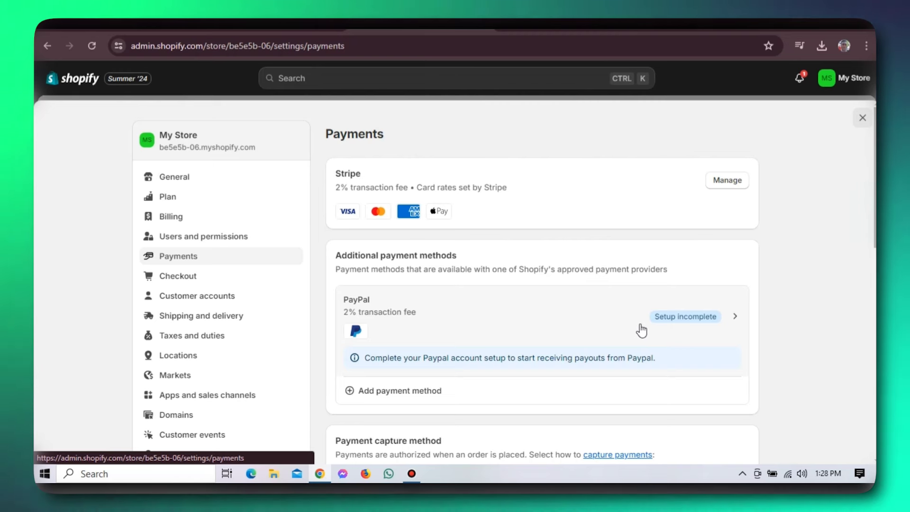
left_click(669, 317)
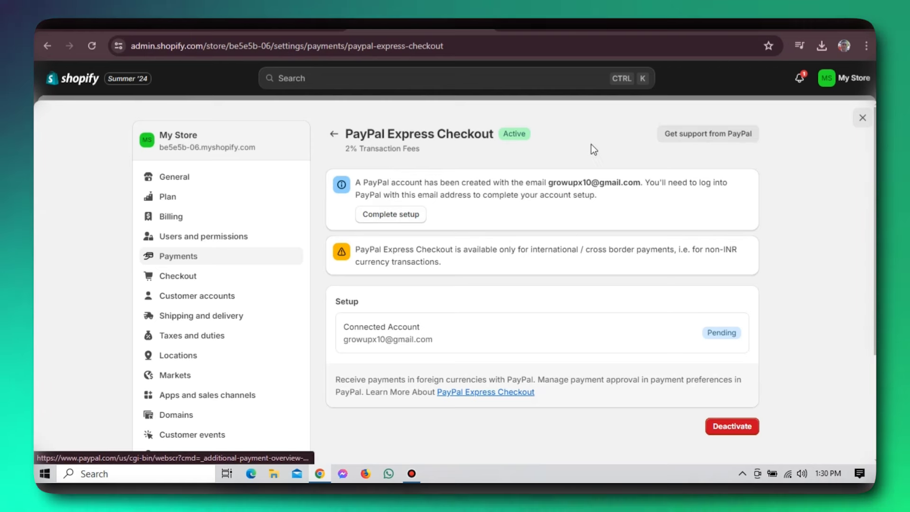
left_click(408, 222)
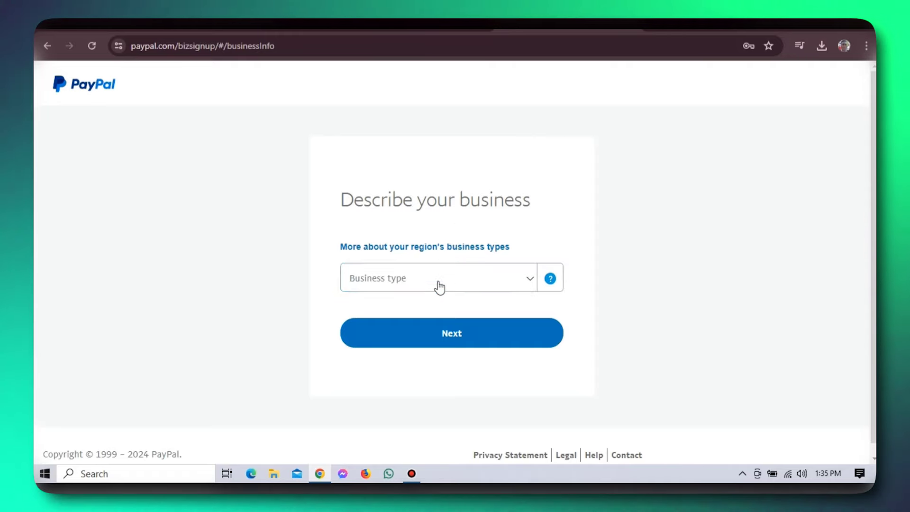
- Choose Individual as the business type in PayPal's business description form
left_click(530, 280)
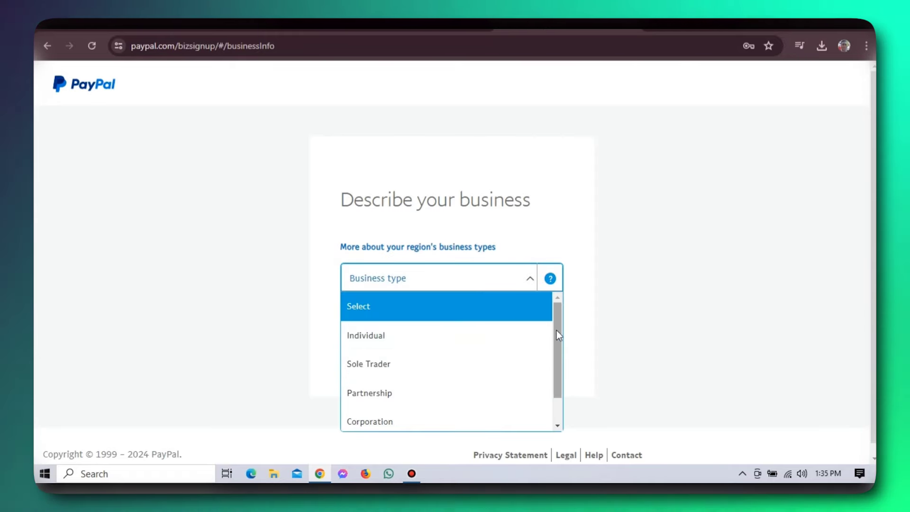
mouse_move(560, 341)
left_mouse_down()
mouse_move(562, 357)
mouse_move(560, 348)
left_mouse_up()
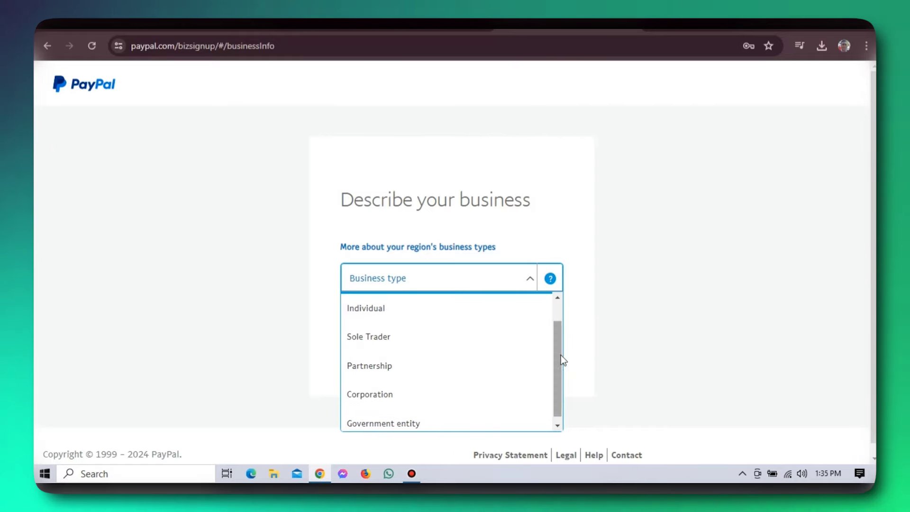
left_click_drag(561, 343, 556, 310)
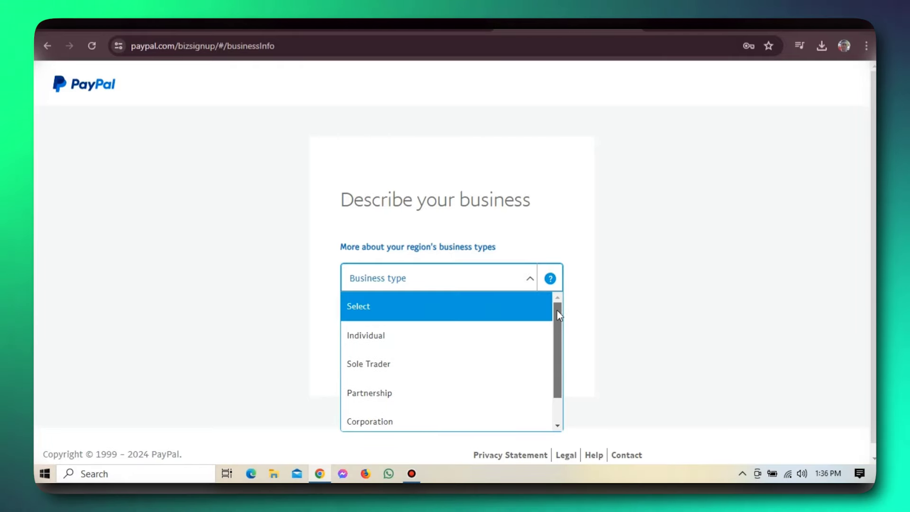
left_click(375, 337)
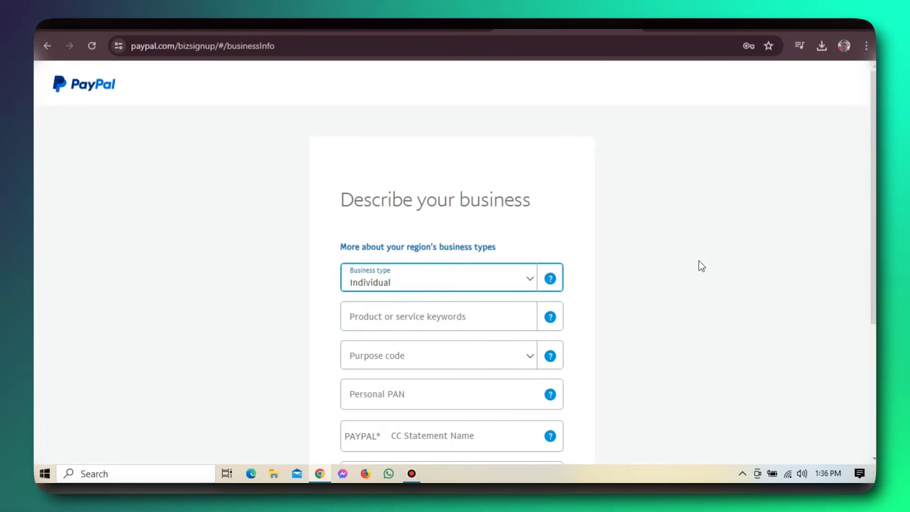
scroll(873, 278, "down", 2)
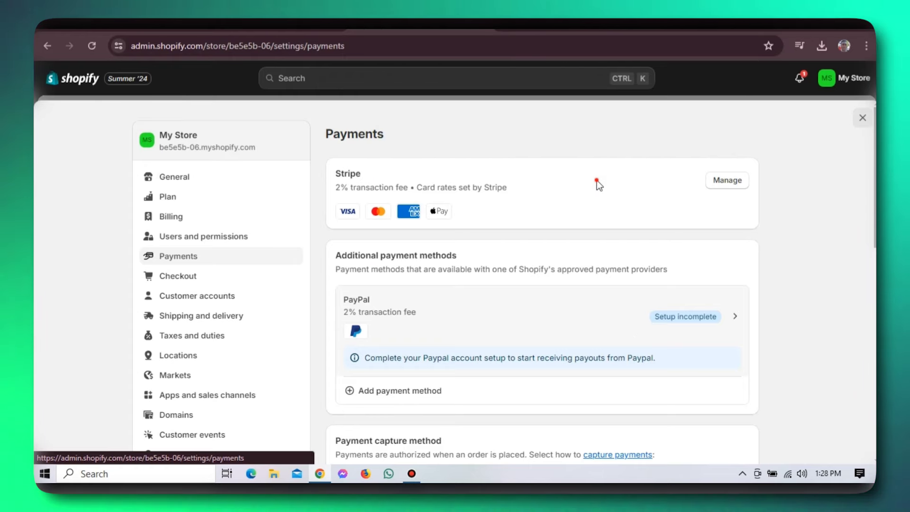
left_click(596, 180)
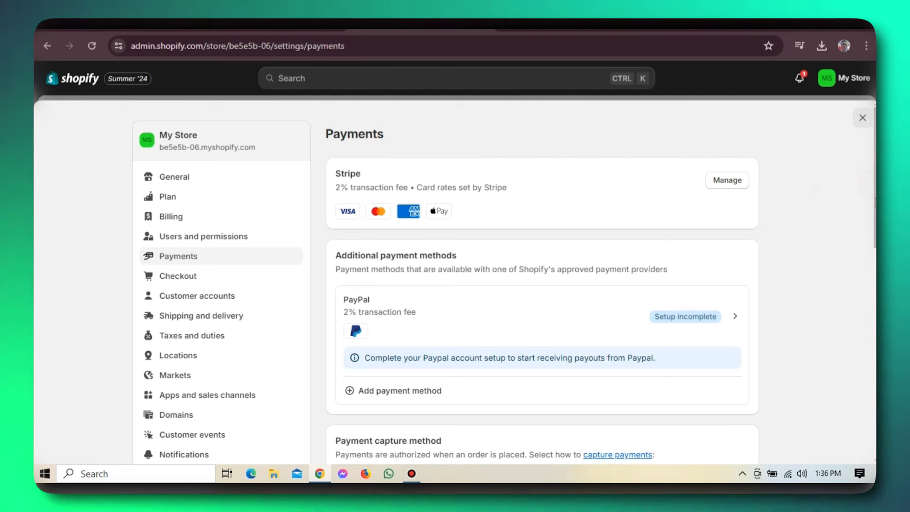
left_click_drag(875, 203, 874, 217)
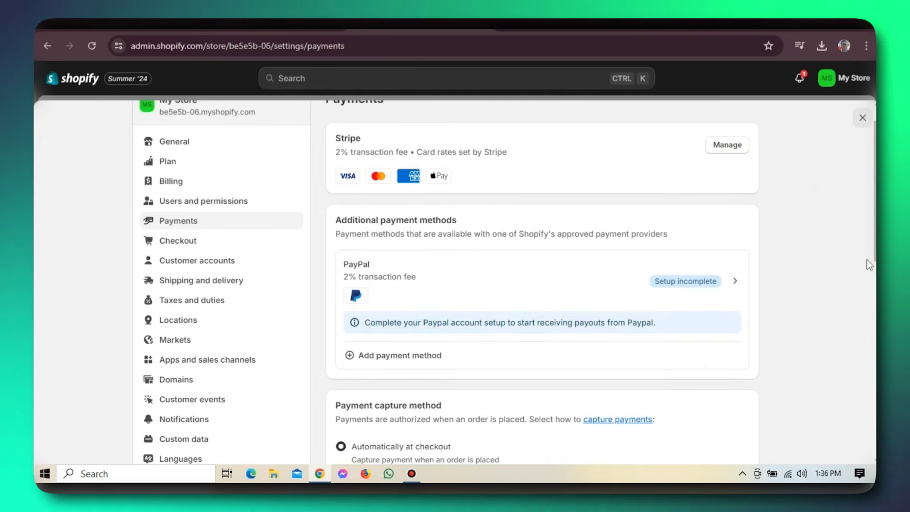
left_click_drag(867, 260, 866, 265)
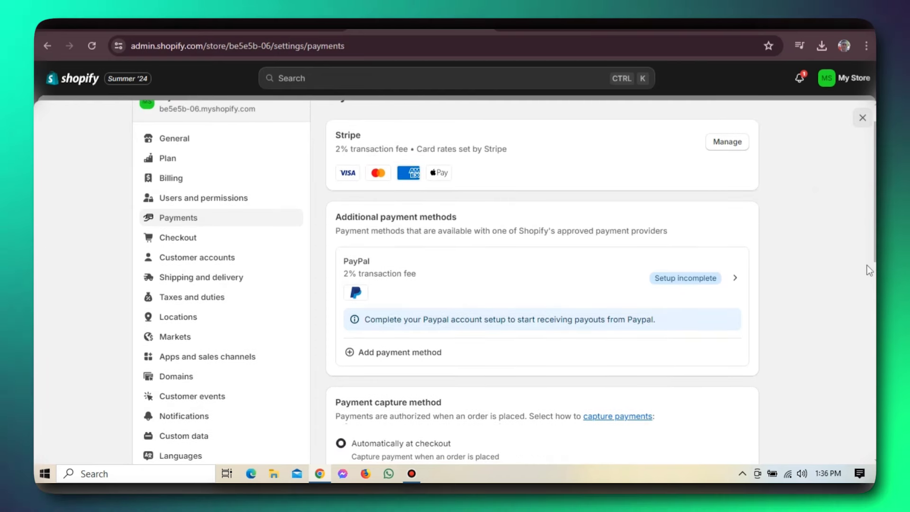
scroll(866, 265, "down", 1)
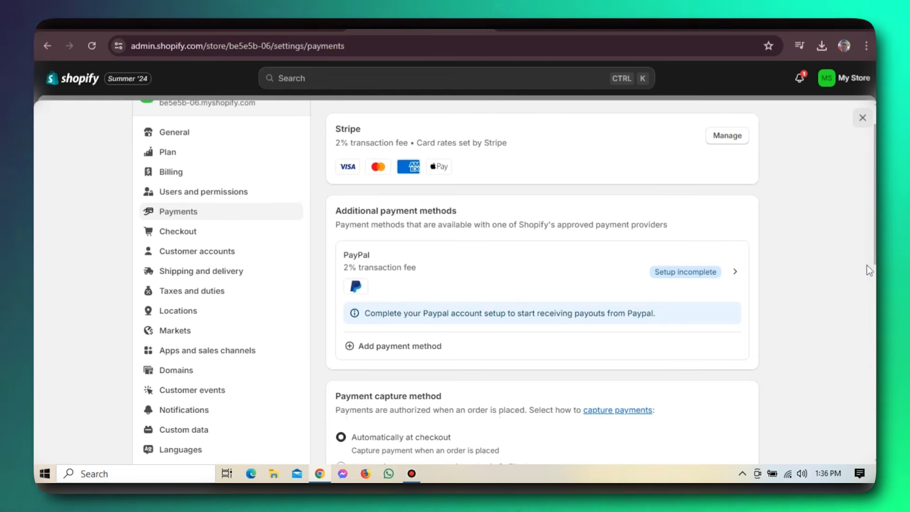
scroll(866, 270, "down", 1)
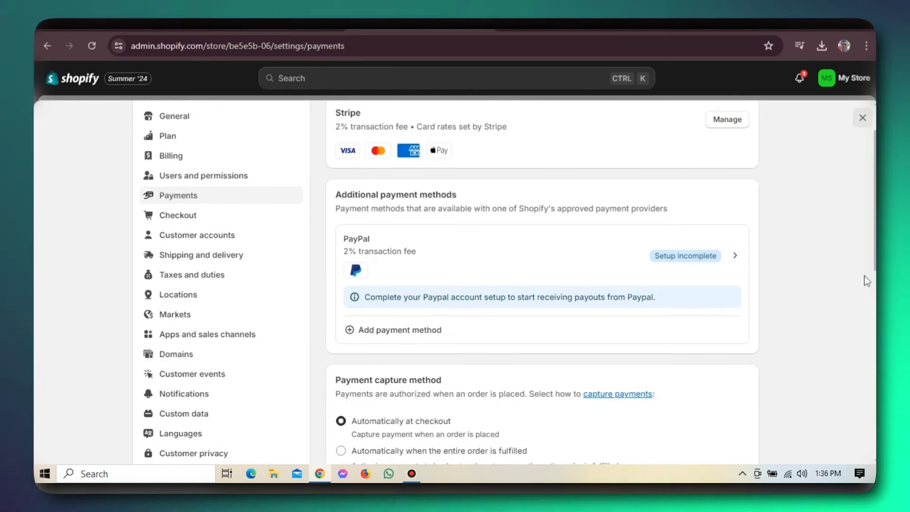
scroll(866, 280, "down", 1)
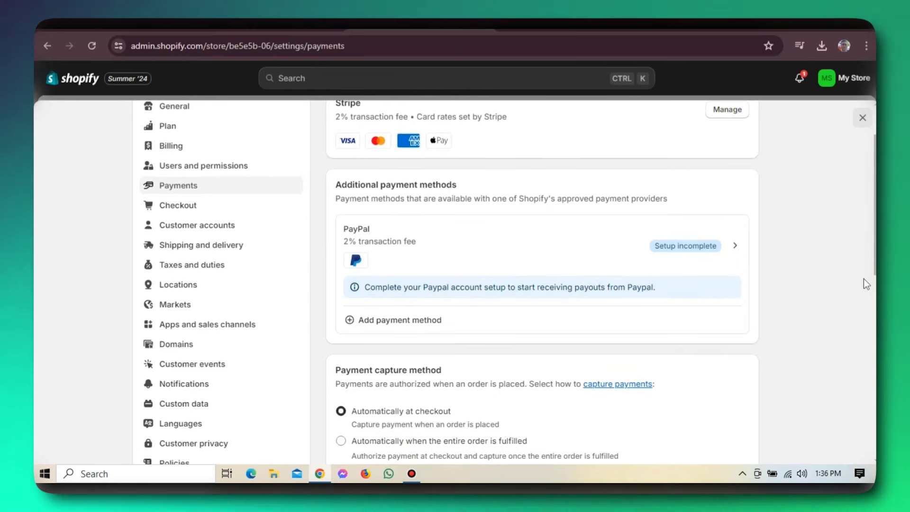
scroll(863, 281, "down", 2)
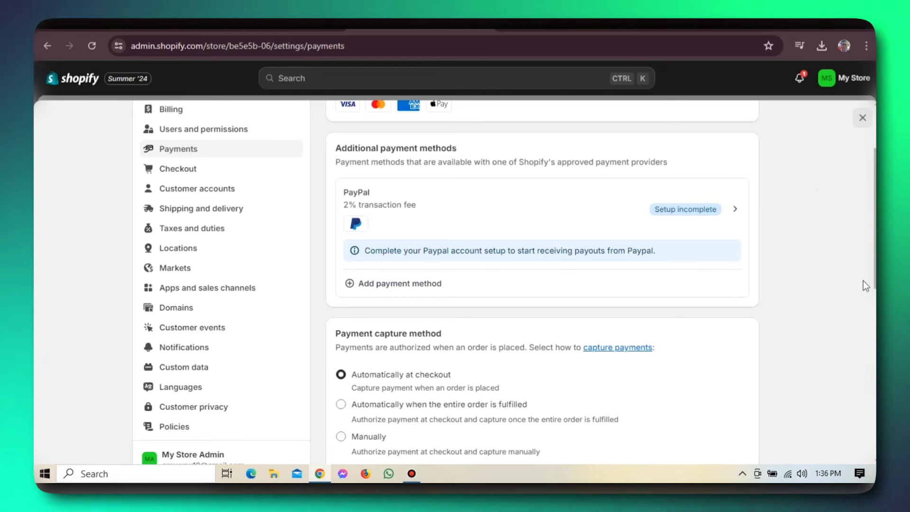
scroll(863, 281, "down", 3)
scroll(863, 280, "down", 2)
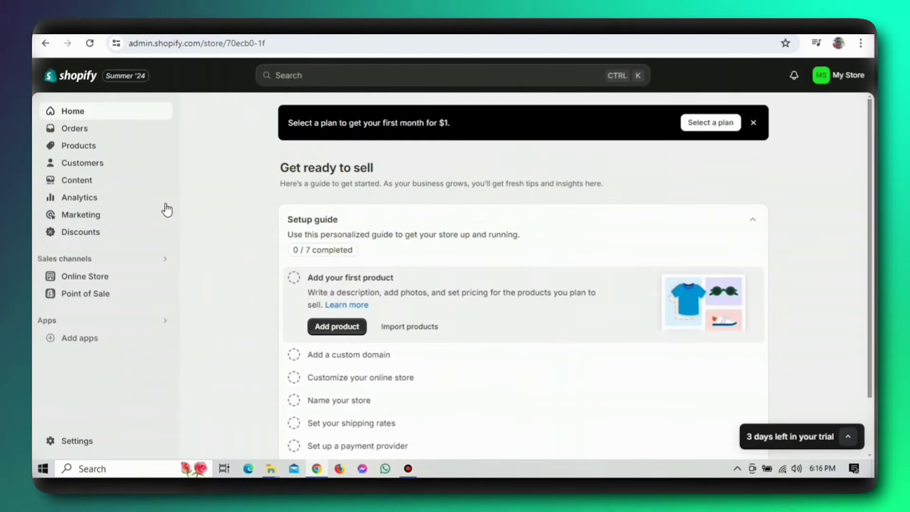
- Go to the Shipping and delivery page in the store settings
left_click(85, 439)
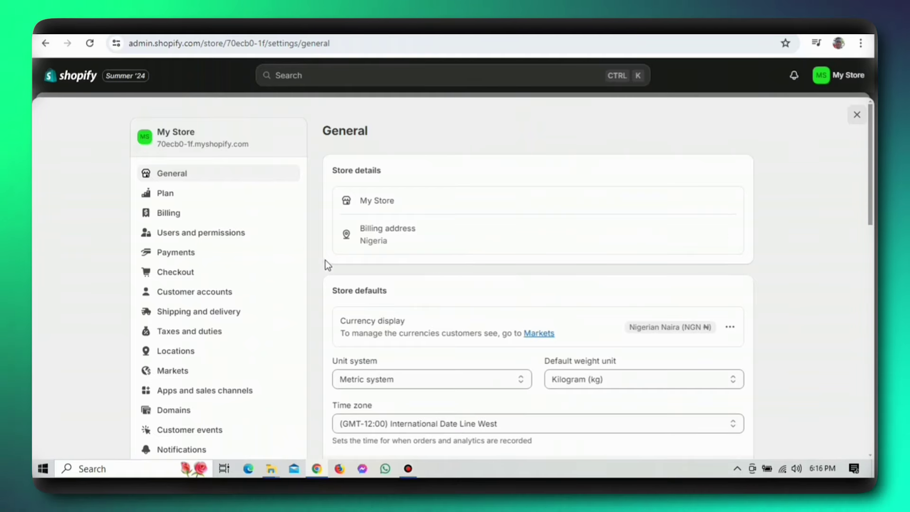
left_click(242, 307)
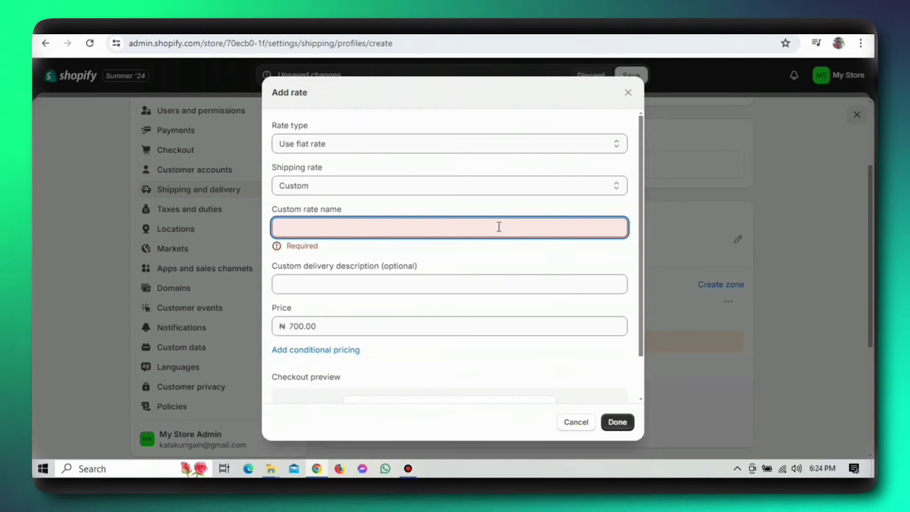
type("economy")
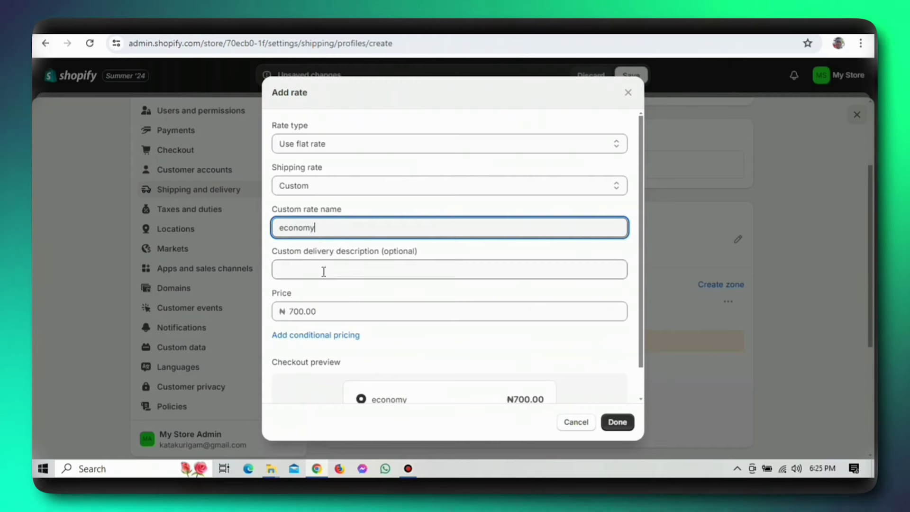
left_click(323, 271)
left_click(323, 366)
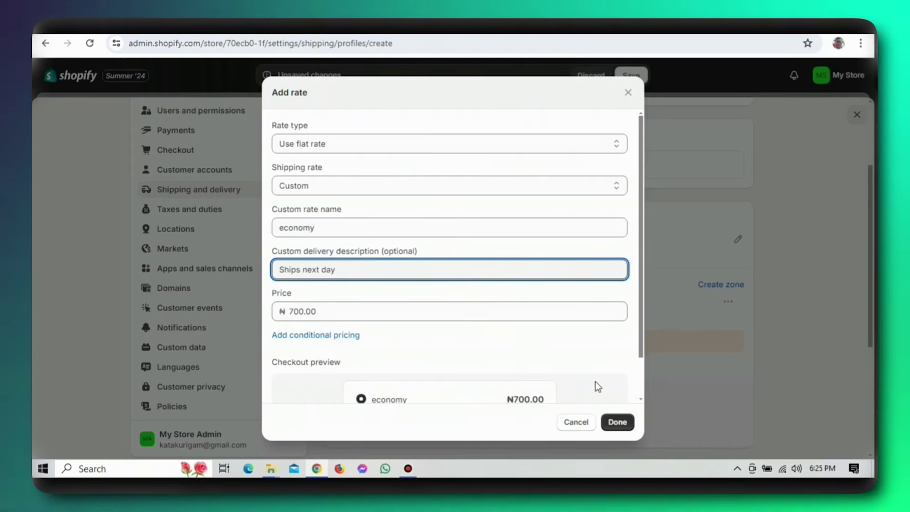
left_click_drag(640, 339, 641, 380)
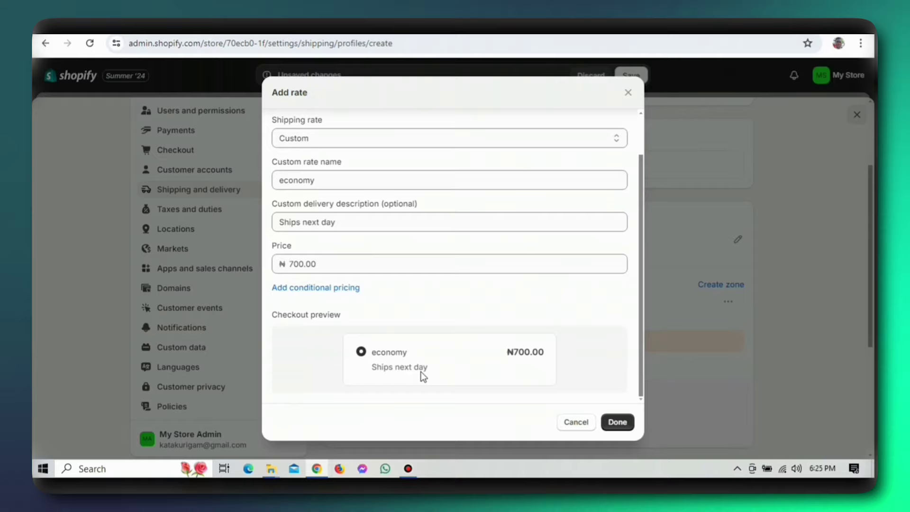
left_click(616, 422)
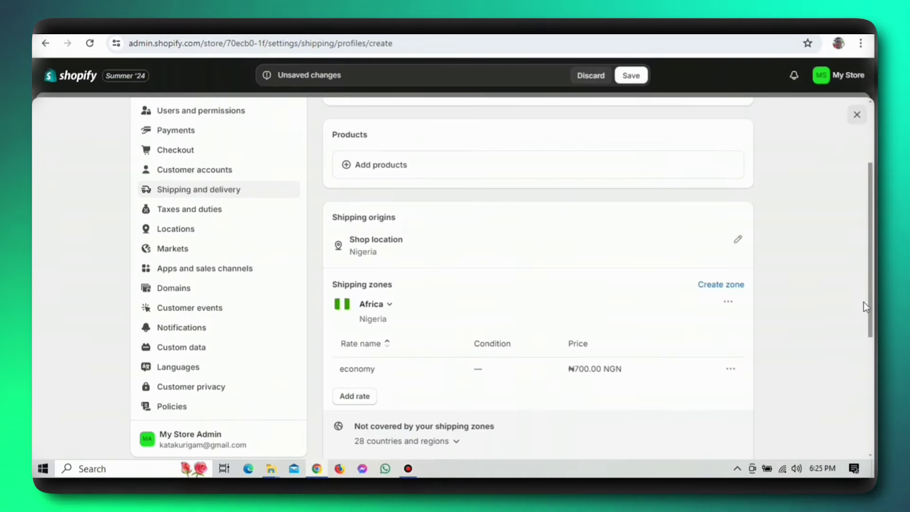
left_click_drag(871, 305, 870, 420)
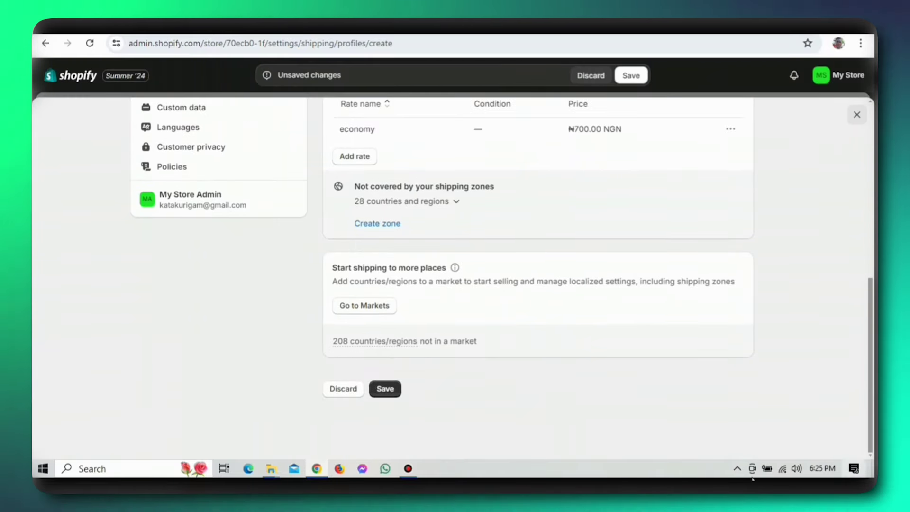
left_click(393, 391)
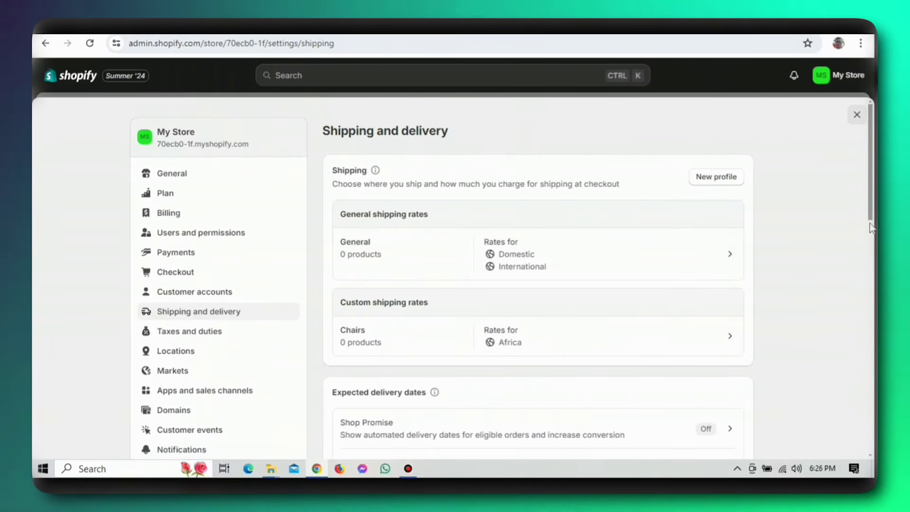
scroll(874, 304, "down", 9)
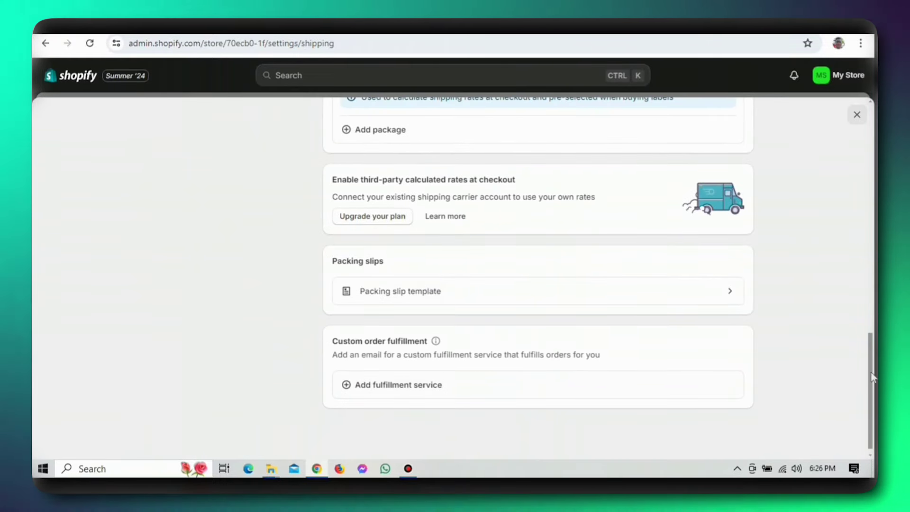
left_click_drag(870, 371, 865, 145)
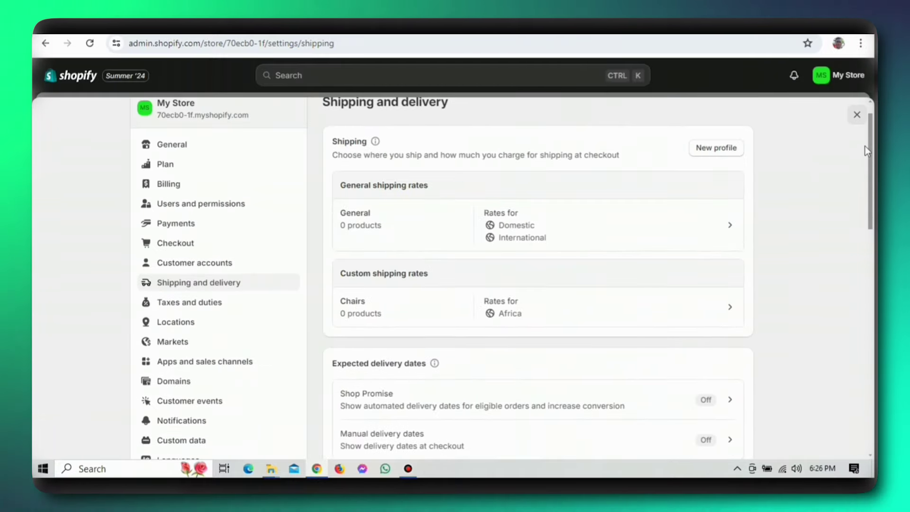
- Open Taxes and duties and inspect Nigeria's rates: 7.5% base tax, 0% for each state
left_click(192, 303)
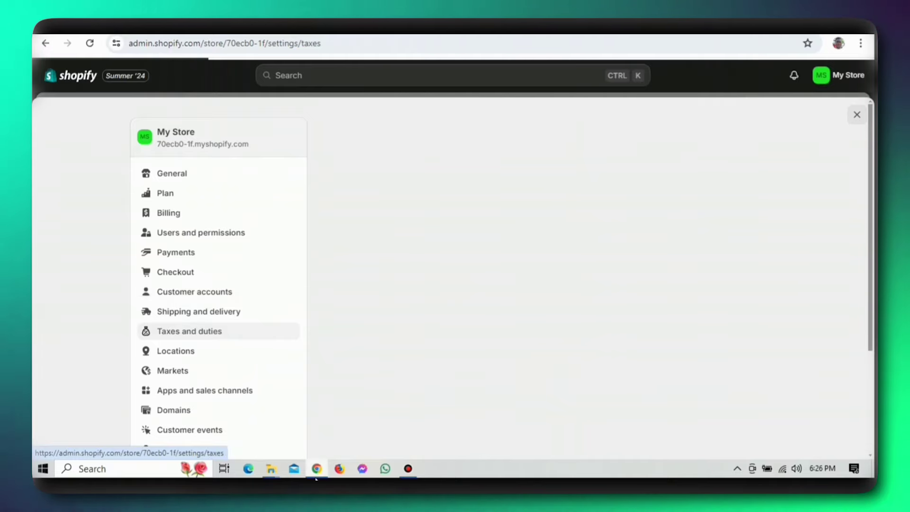
mouse_move(316, 477)
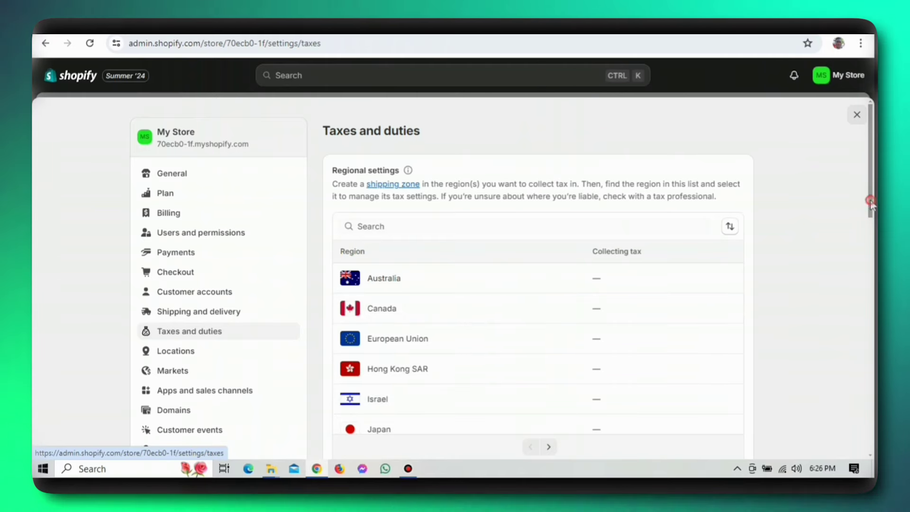
left_click_drag(870, 202, 834, 270)
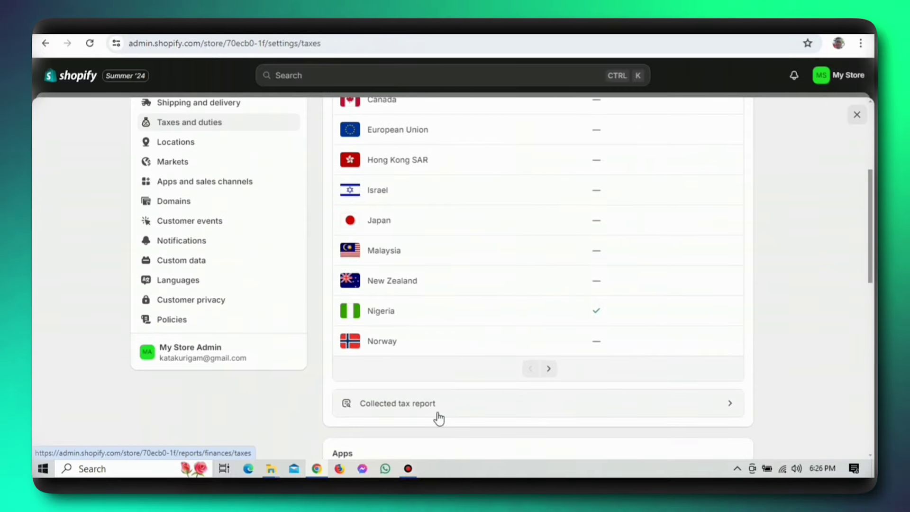
left_click(436, 404)
left_click(423, 339)
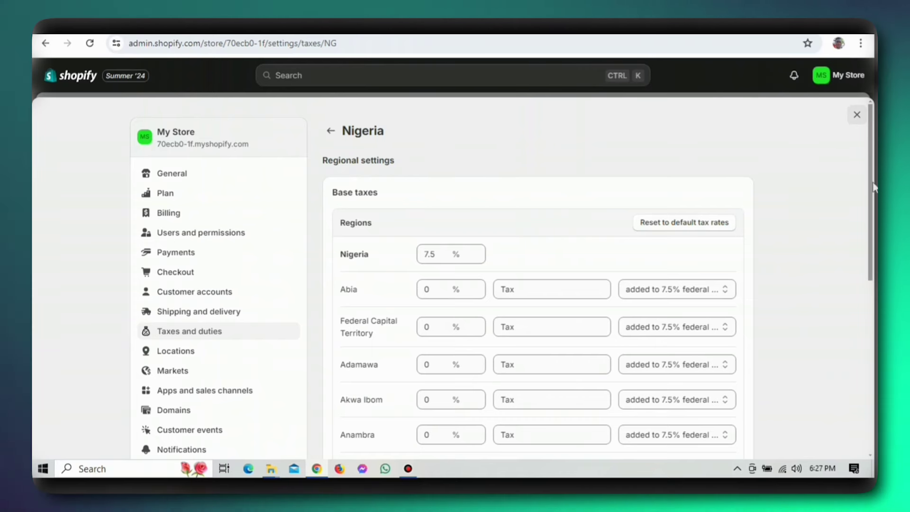
mouse_move(869, 185)
left_mouse_down()
mouse_move(871, 379)
mouse_move(871, 173)
left_mouse_up()
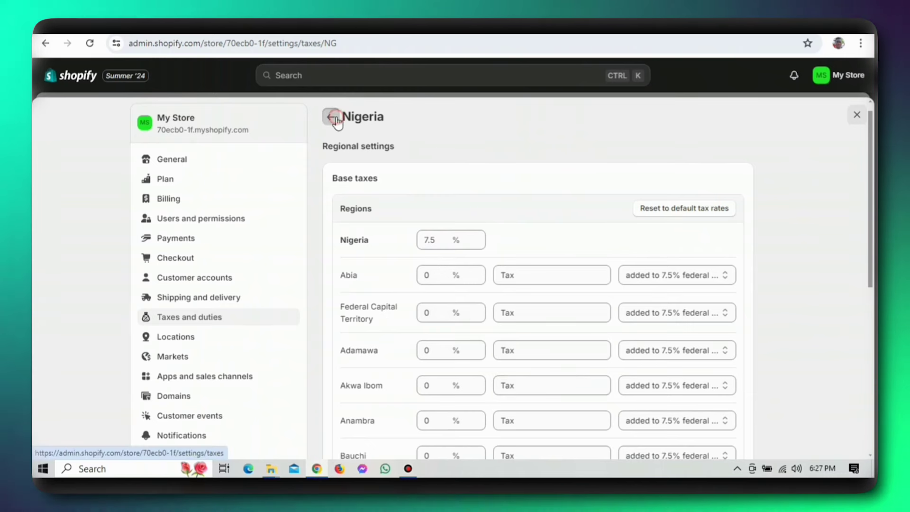
left_click(330, 116)
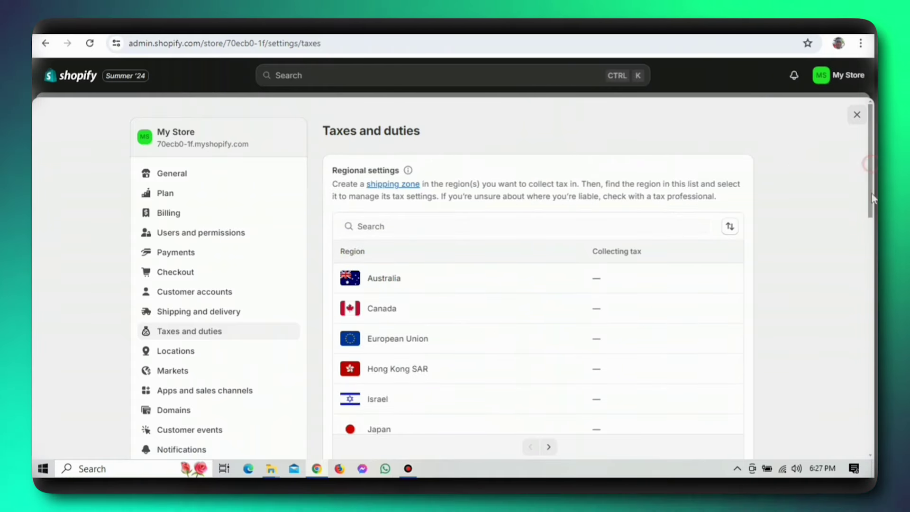
left_click_drag(871, 193, 866, 351)
scroll(866, 352, "down", 1)
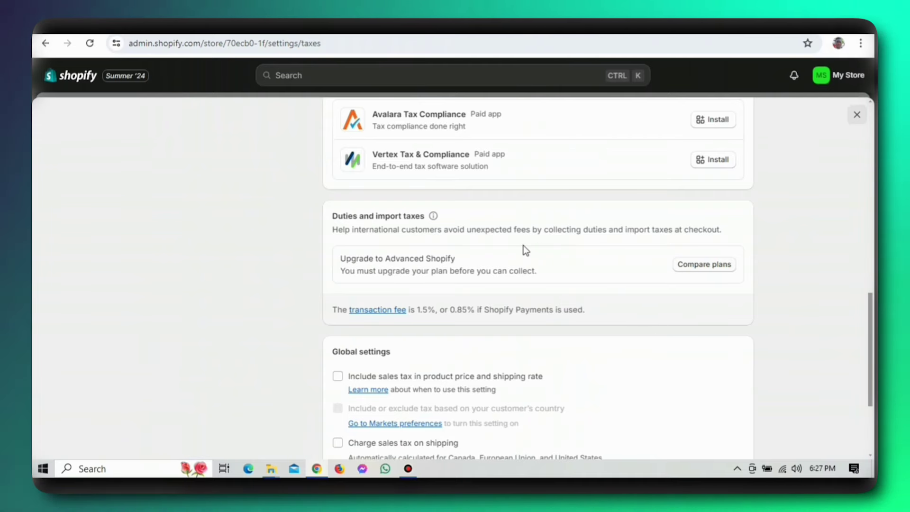
left_click(423, 260)
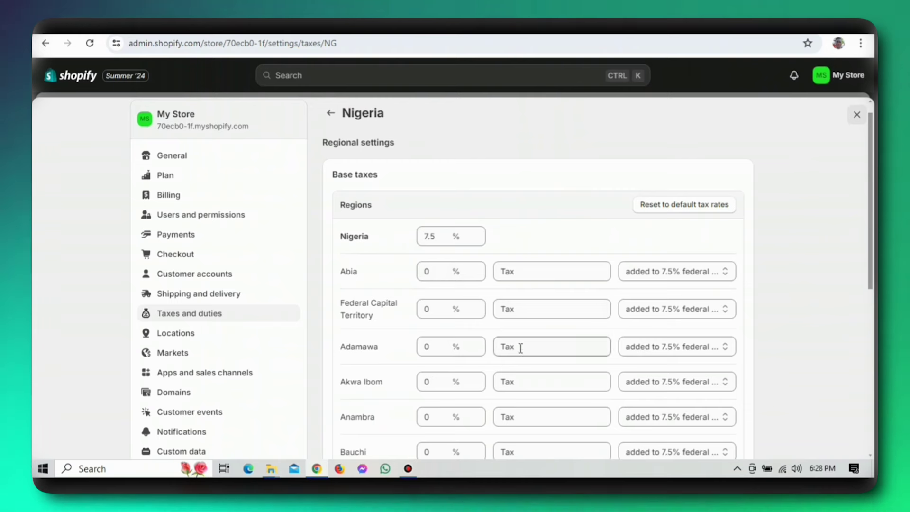
- Leave Nigeria's tax page for Users and permissions, showing owner, staff and POS staff sections
left_click(502, 309)
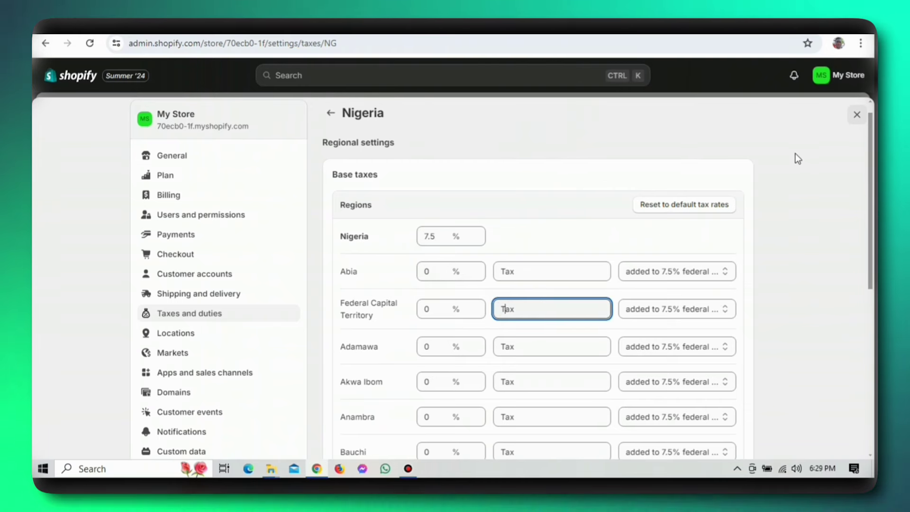
left_click_drag(872, 165, 876, 86)
scroll(874, 256, "down", 2)
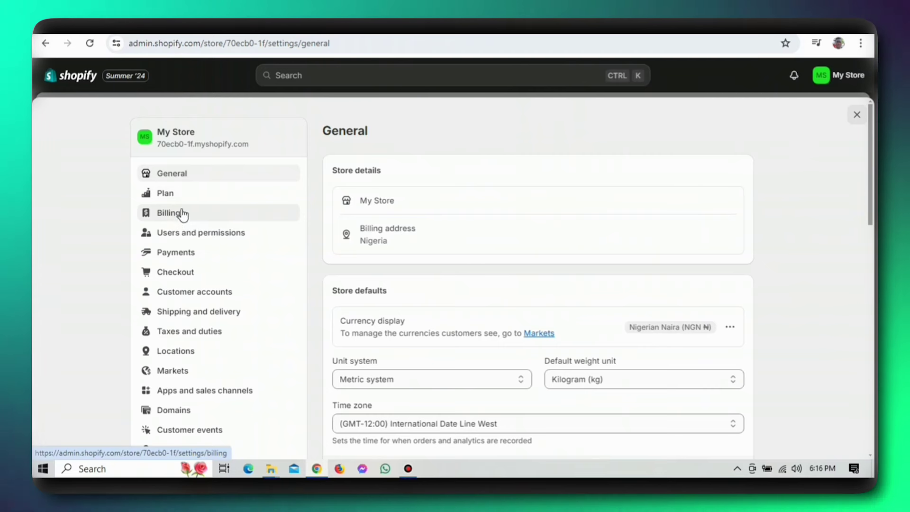
left_click(188, 239)
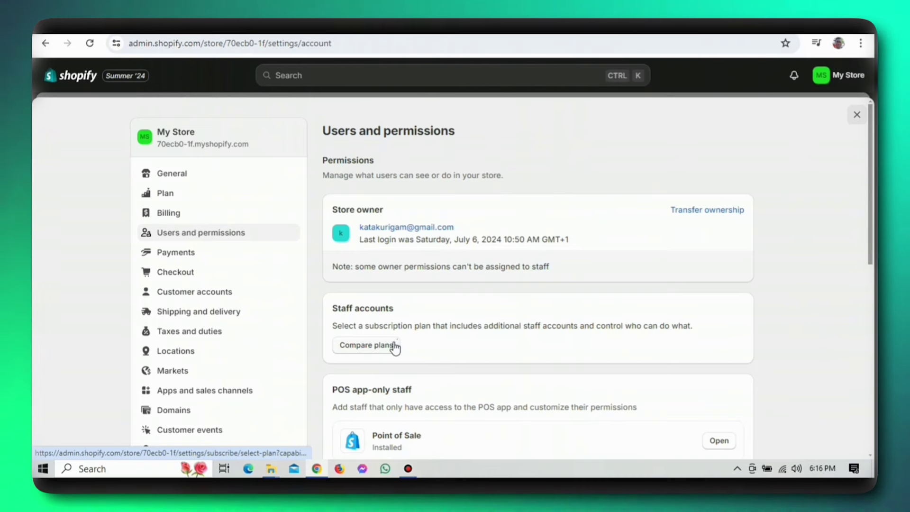
- Scroll down the Users and permissions page to review its staff sections
scroll(395, 348, "down", 3)
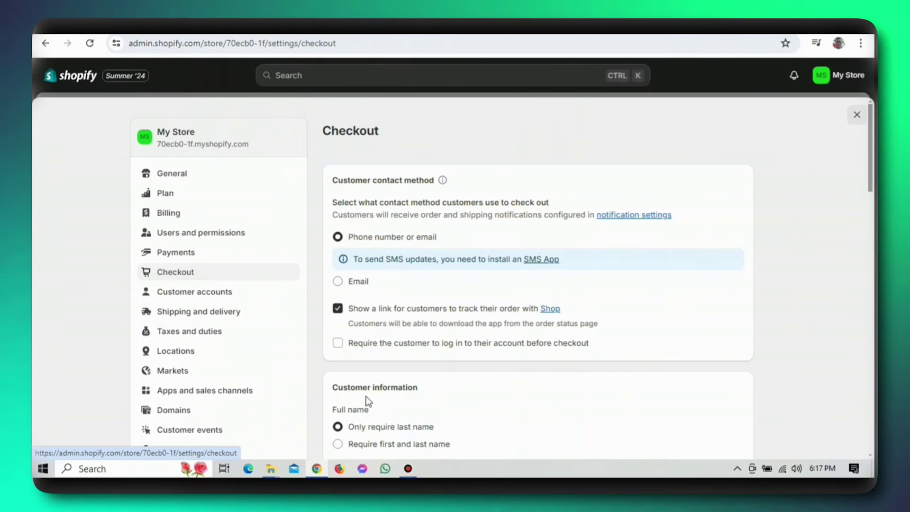
scroll(379, 394, "down", 3)
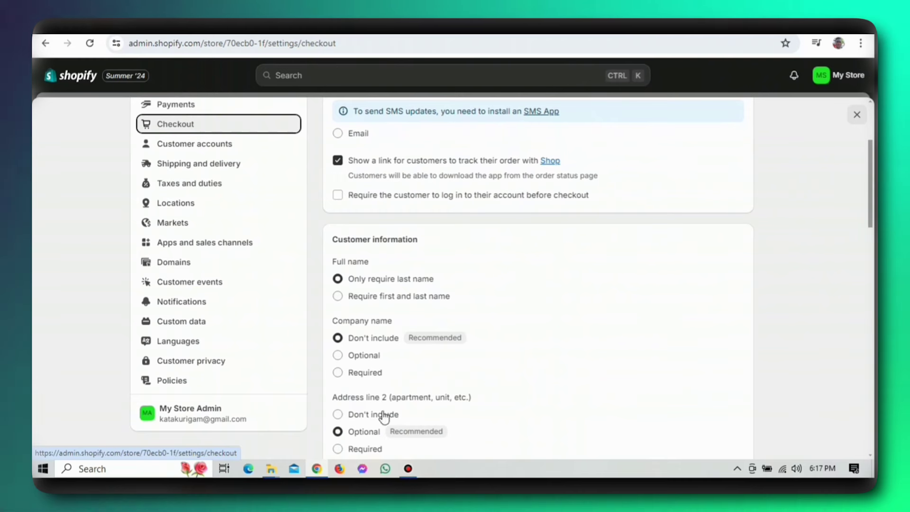
scroll(362, 423, "down", 4)
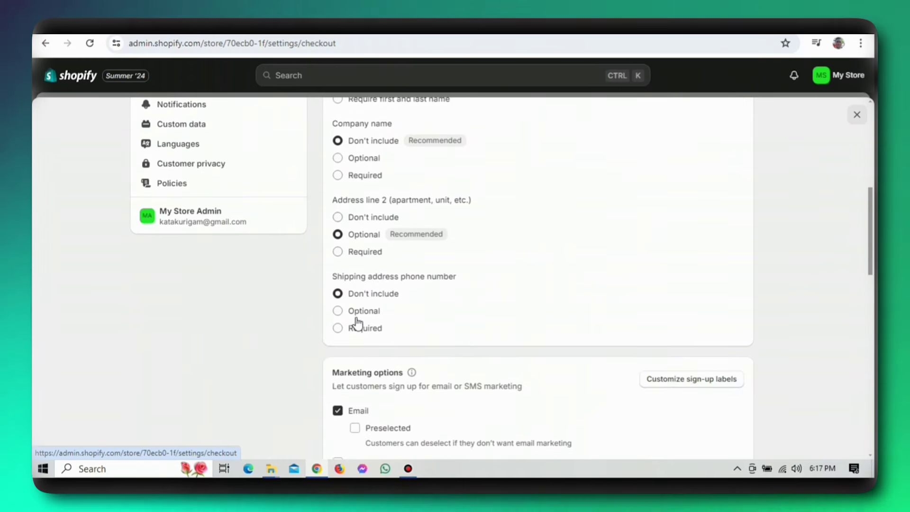
scroll(486, 440, "down", 5)
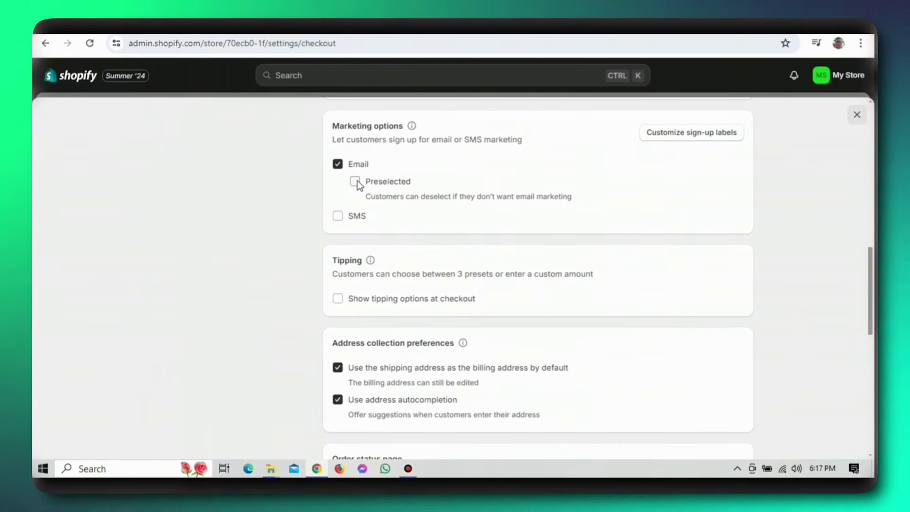
left_click(355, 181)
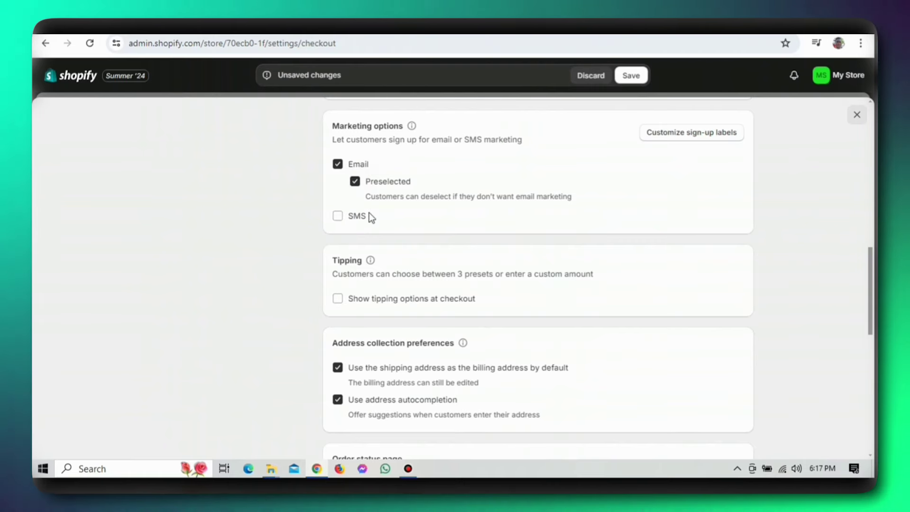
left_click(355, 183)
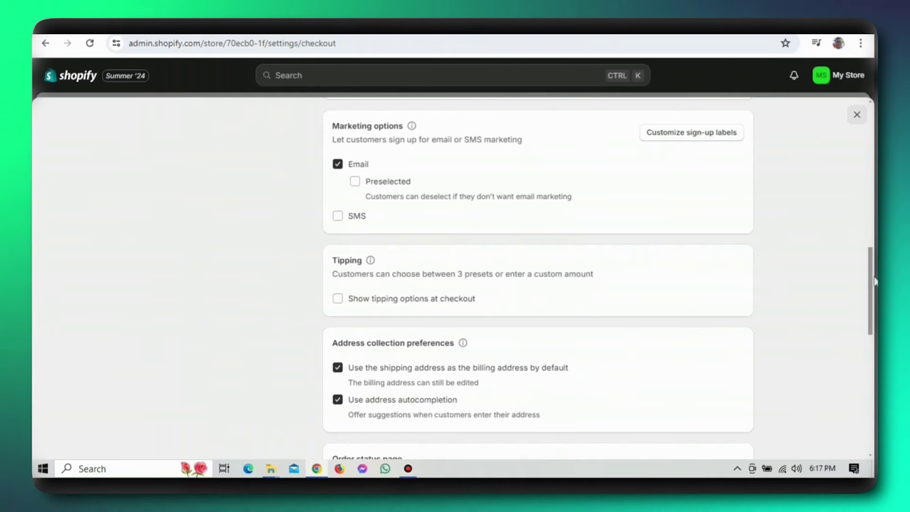
left_click_drag(869, 276, 871, 334)
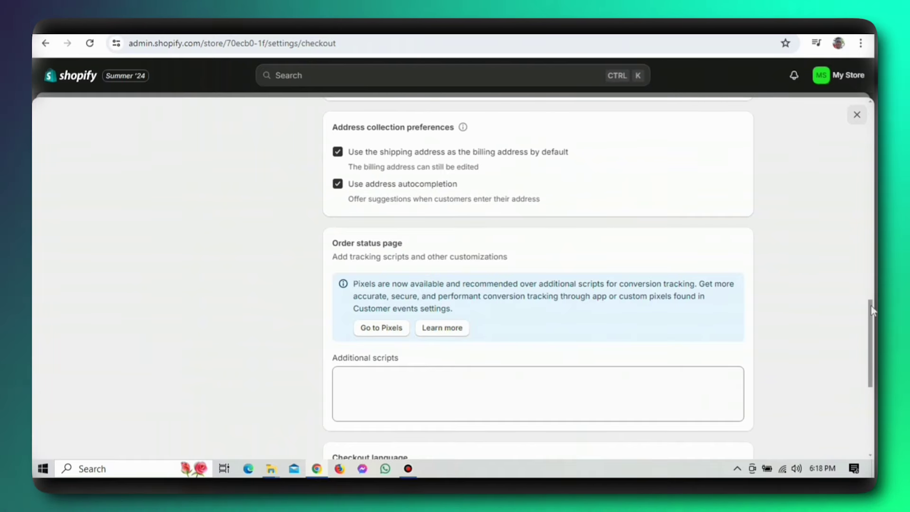
left_click_drag(870, 308, 871, 264)
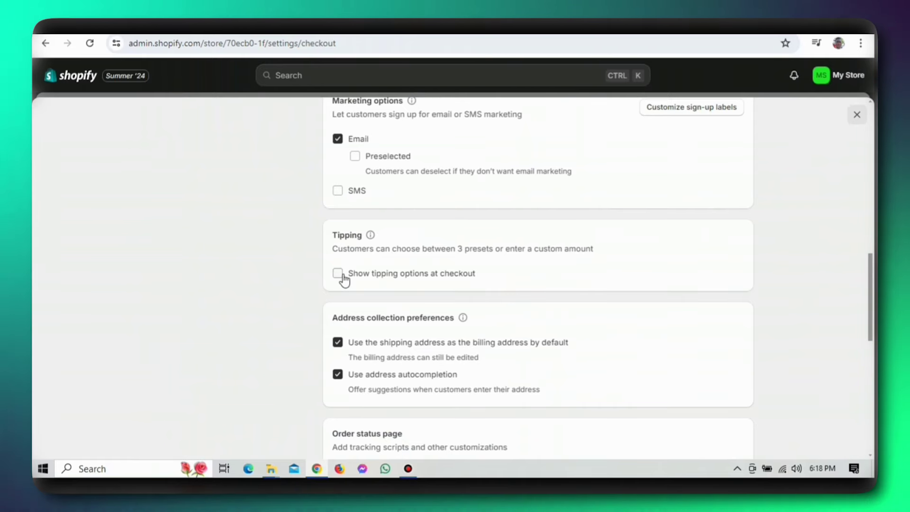
left_click(342, 275)
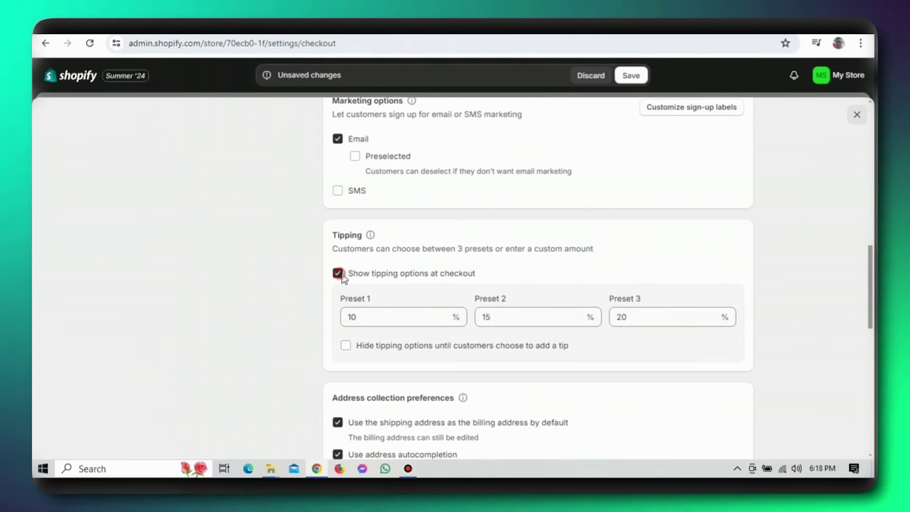
left_click(338, 274)
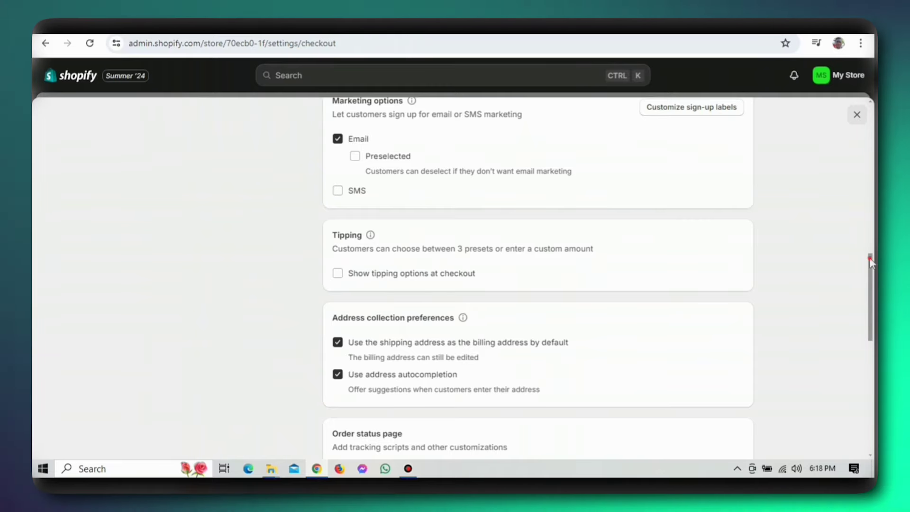
left_click_drag(869, 258, 869, 423)
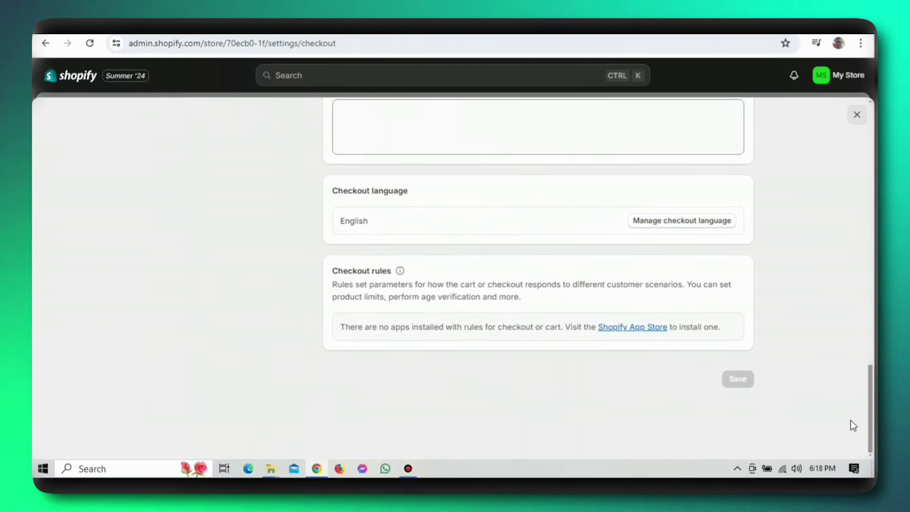
left_click_drag(870, 426, 874, 173)
left_click_drag(871, 226, 871, 113)
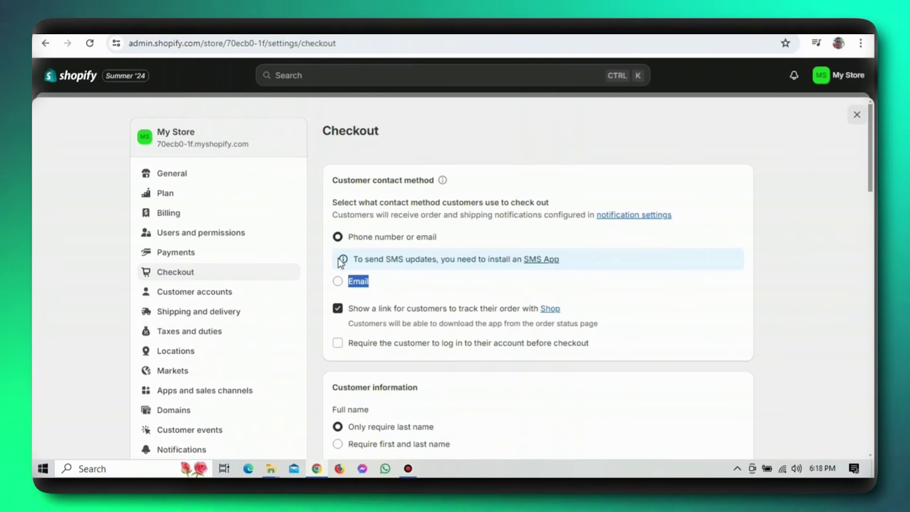
- Switch from Checkout to the Customer accounts settings
left_click(285, 274)
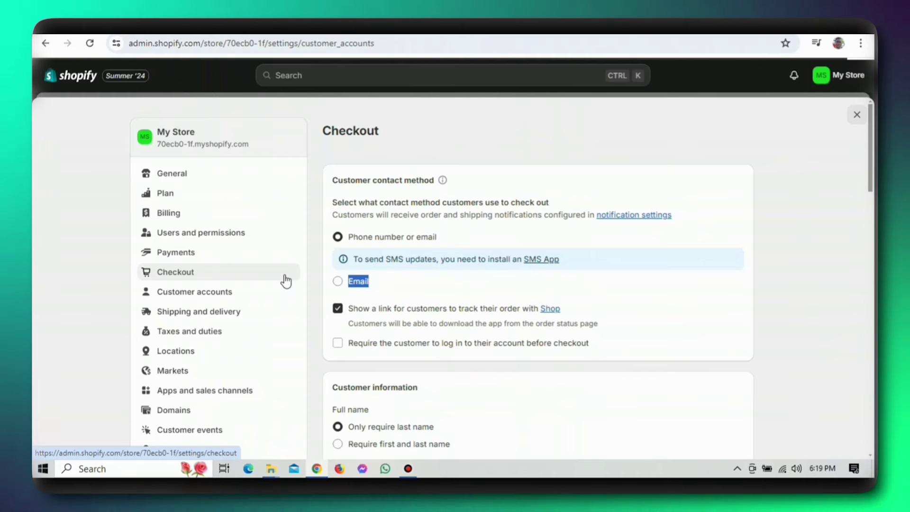
- Briefly switch to Classic customer accounts, then return to the new customer accounts version
left_click(570, 338)
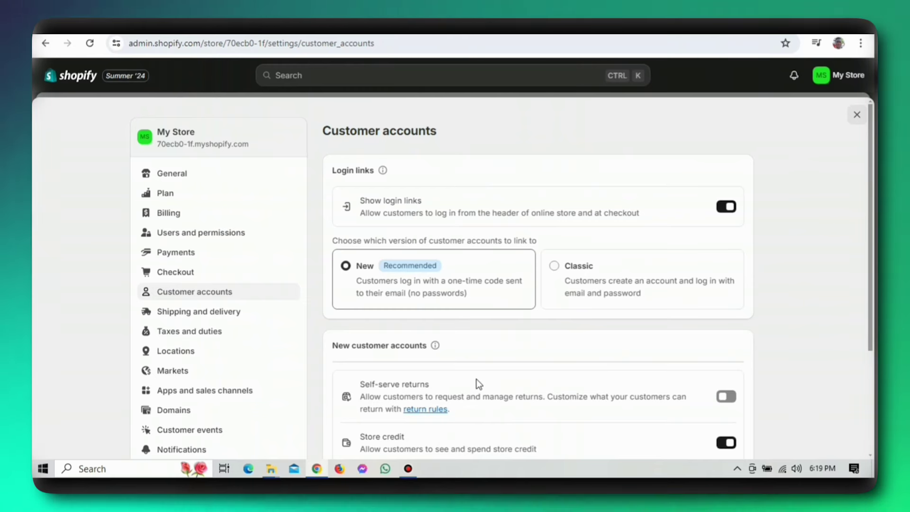
left_click(408, 469)
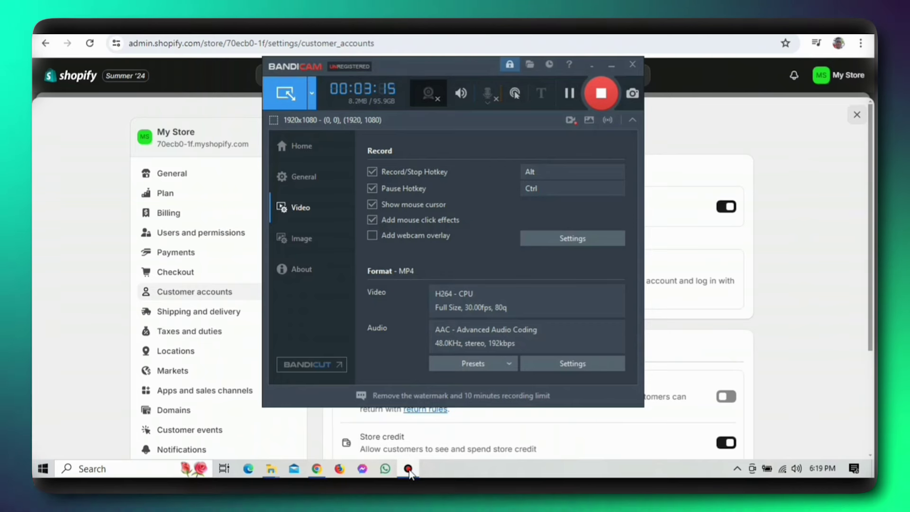
left_click(408, 469)
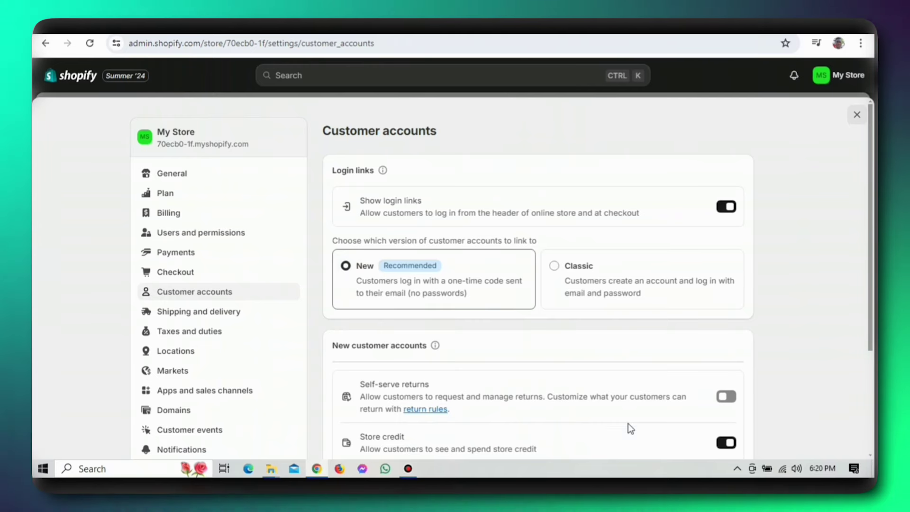
left_click(662, 277)
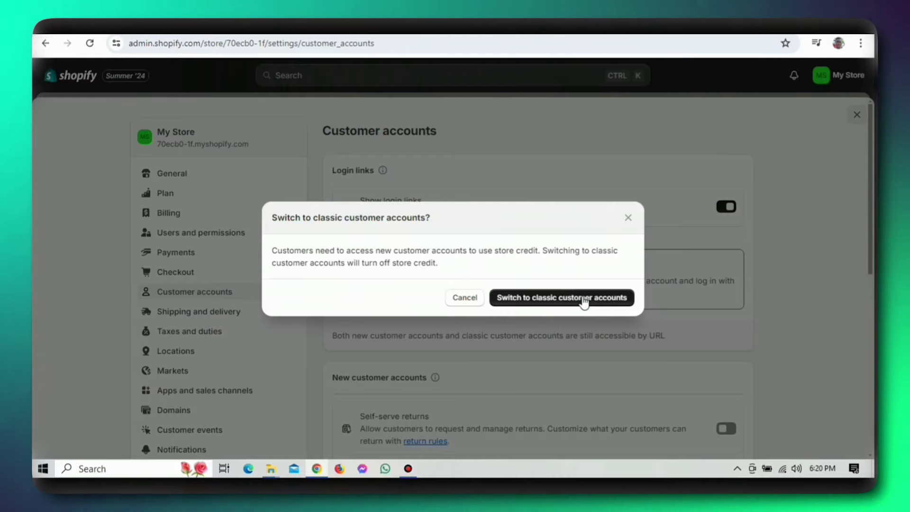
left_click(583, 302)
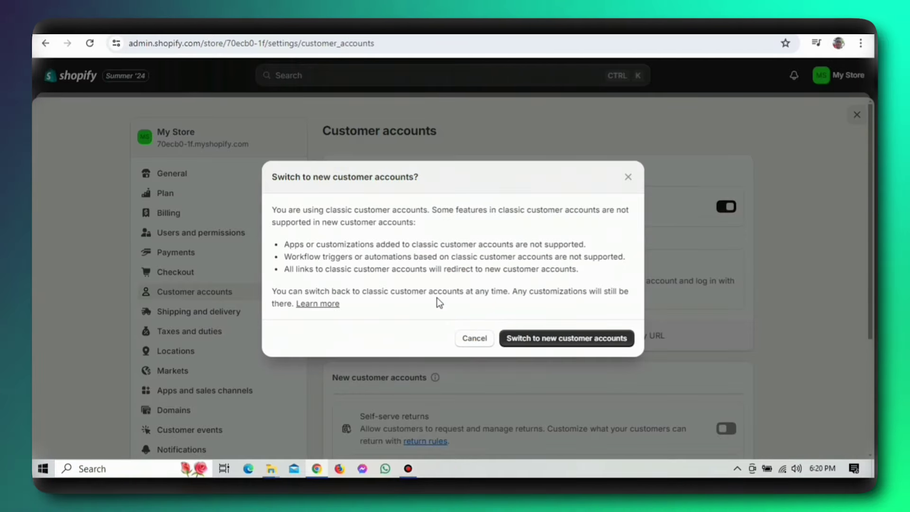
left_click(526, 336)
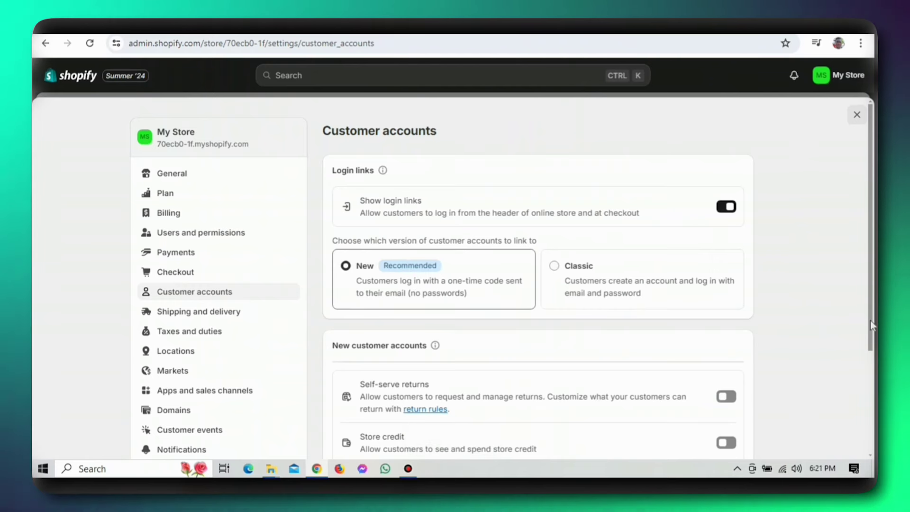
- Turn on self-serve returns so customers can request and manage returns themselves
left_click_drag(870, 320, 872, 334)
scroll(871, 333, "down", 3)
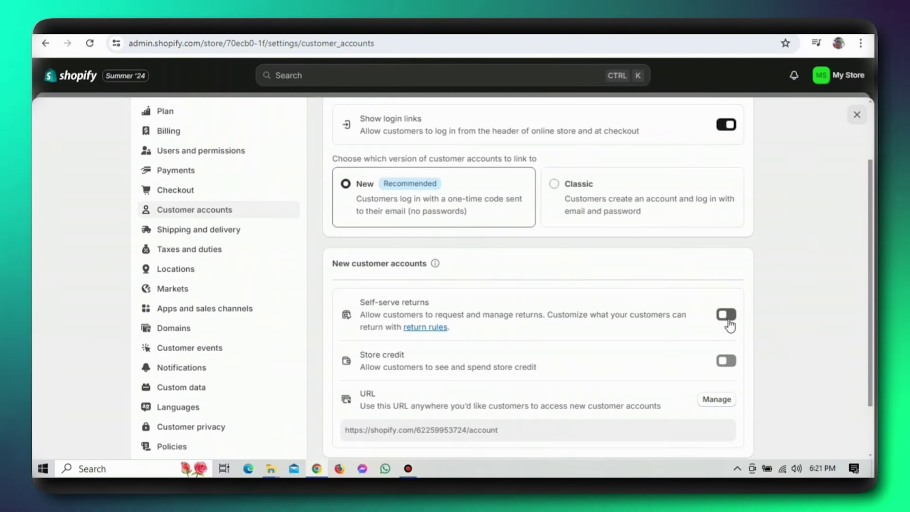
left_click(728, 321)
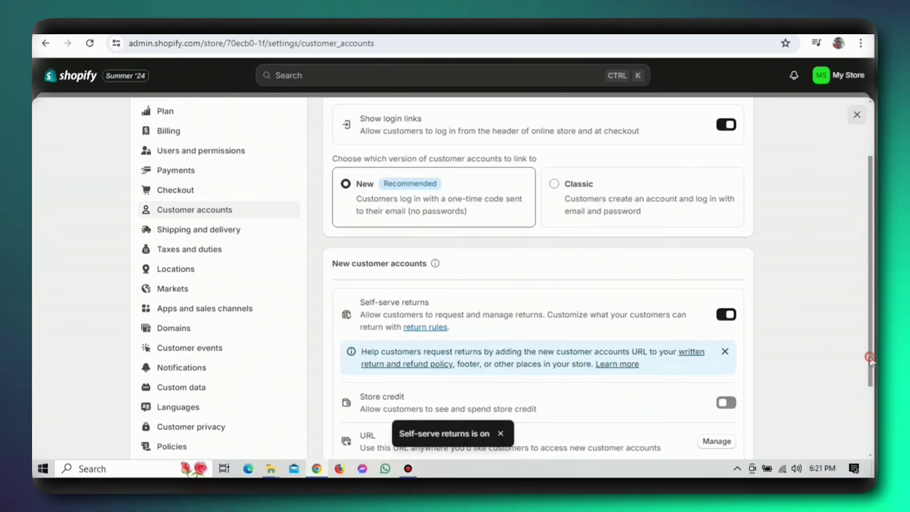
left_click_drag(869, 356, 871, 448)
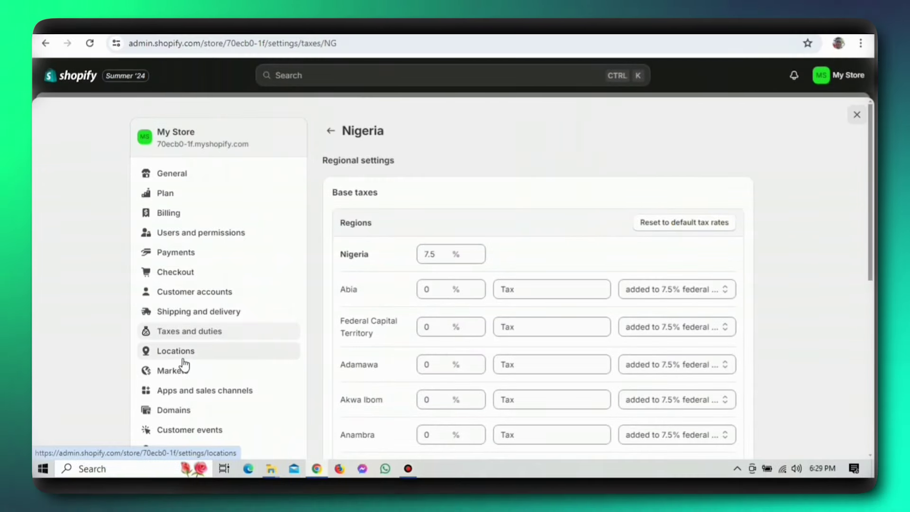
- Leave the Nigeria tax page for the Customer events settings, heading toward Payments
left_click(191, 429)
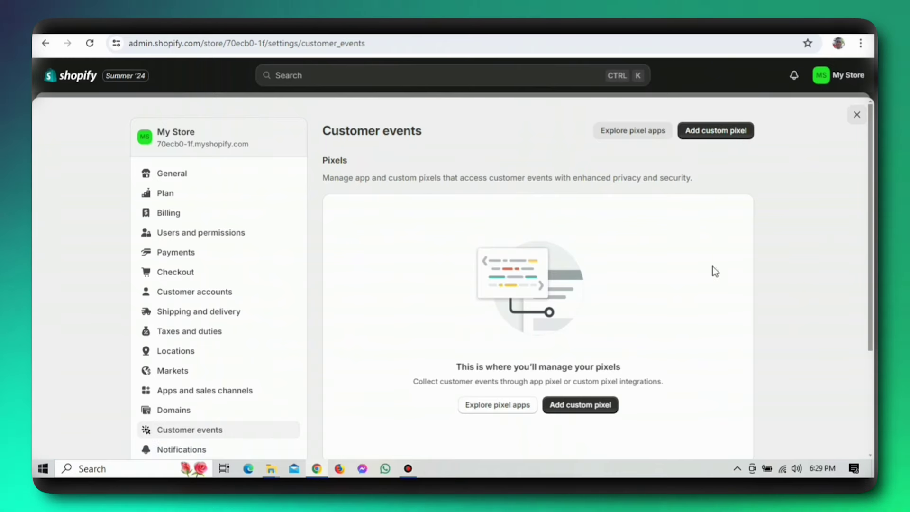
scroll(192, 300, "down", 3)
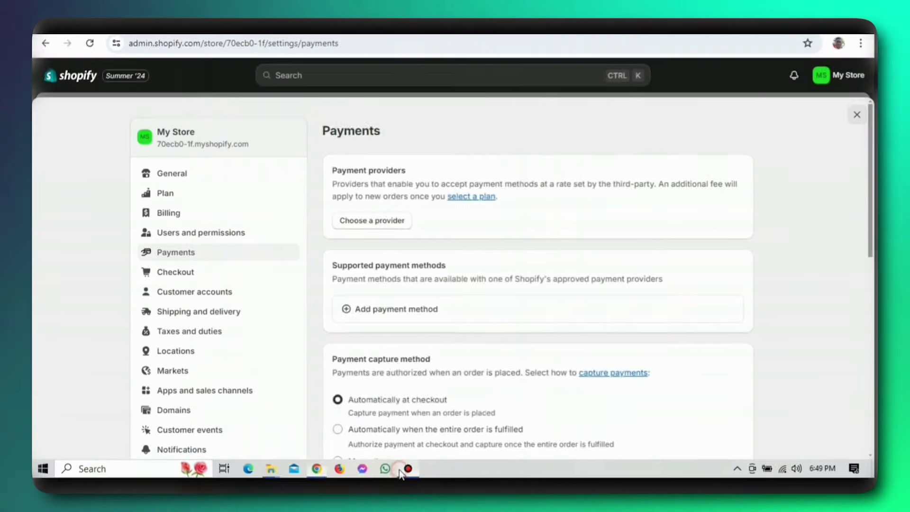
- View the active 'save 12' discount code giving 20% off the Wooden Chairs collection
left_click(400, 470)
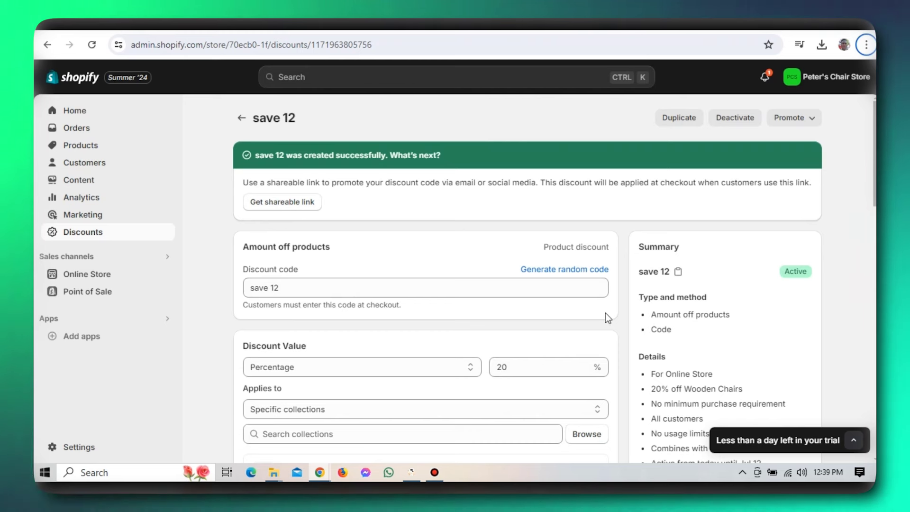
left_click(604, 313)
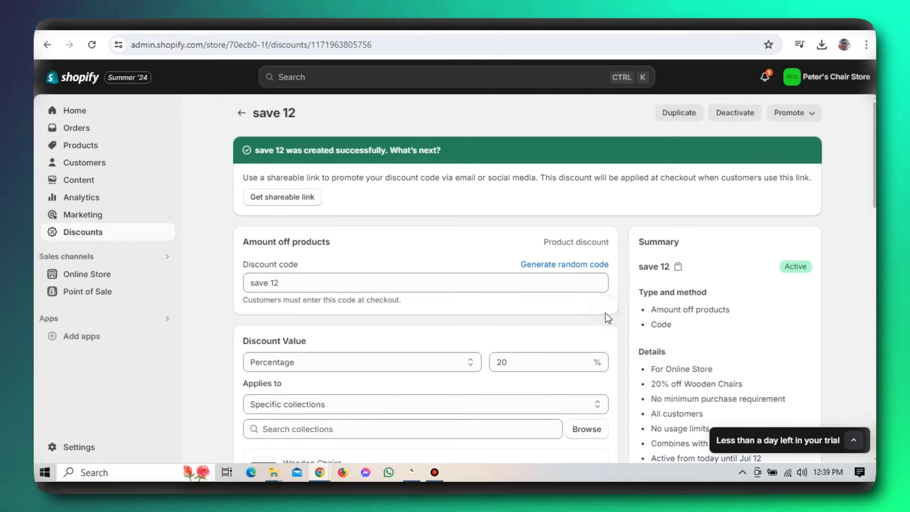
scroll(605, 312, "down", 1)
scroll(605, 312, "down", 1)
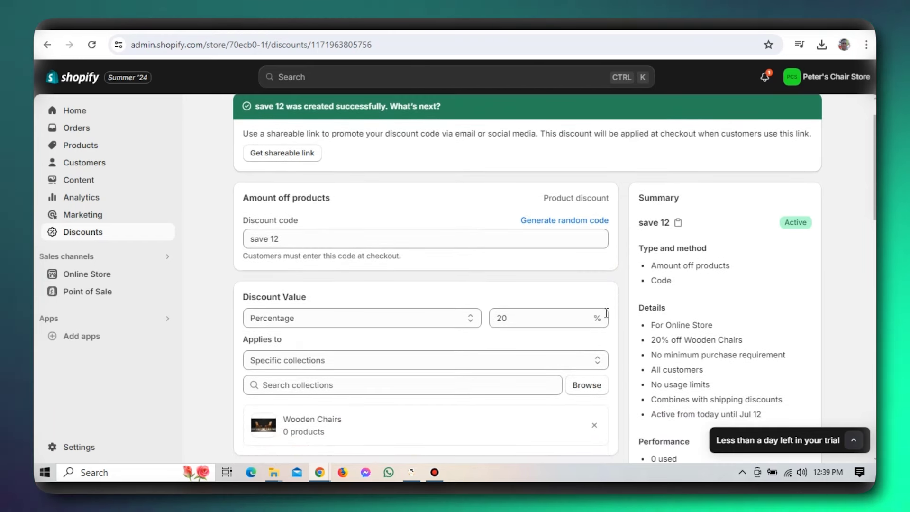
scroll(606, 312, "down", 1)
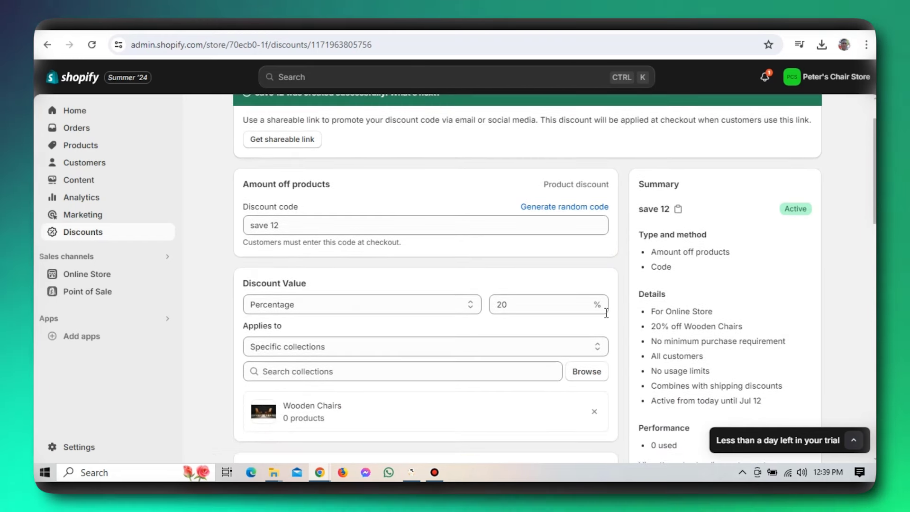
scroll(605, 312, "down", 1)
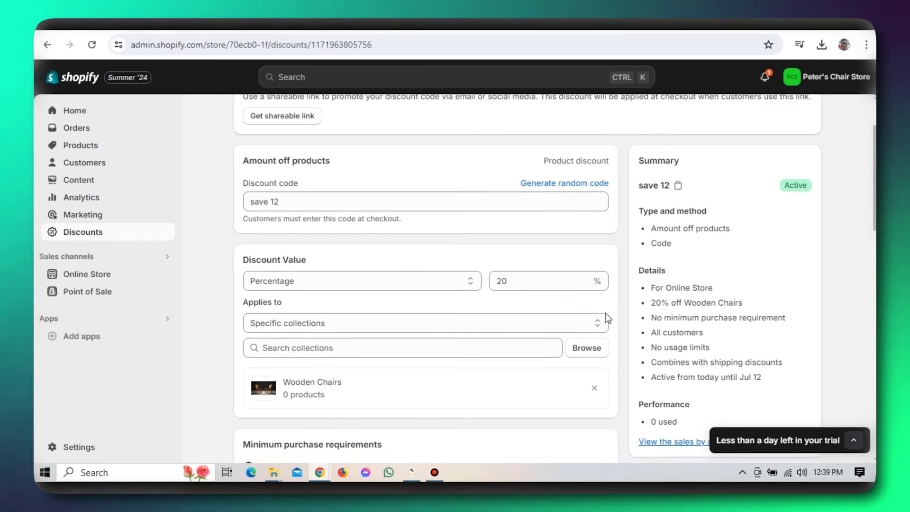
scroll(604, 313, "down", 1)
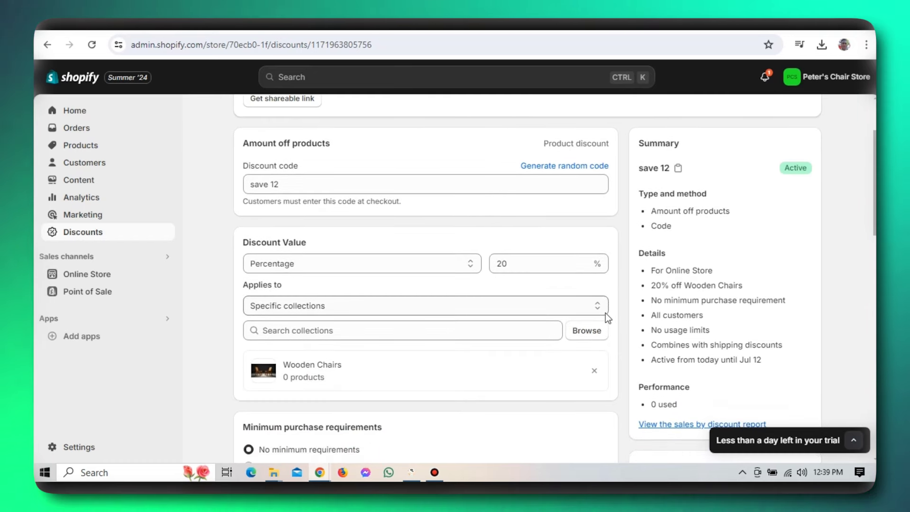
scroll(605, 317, "down", 1)
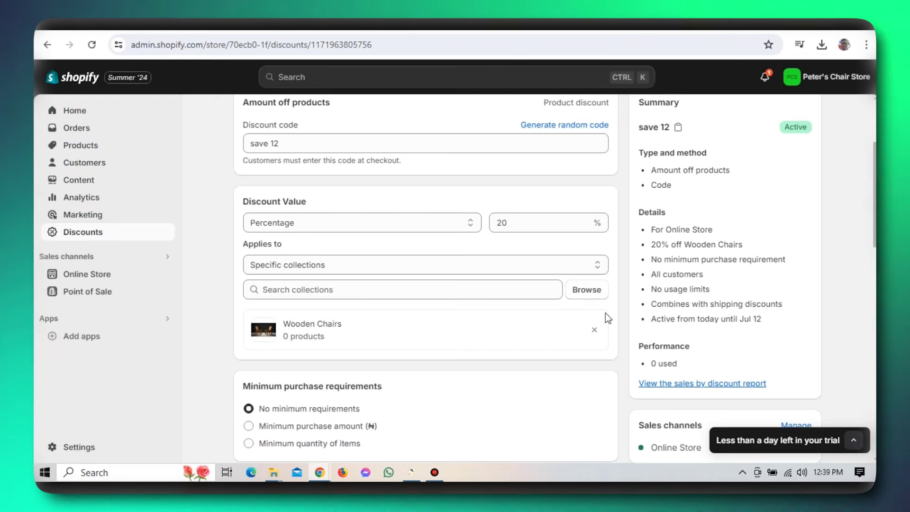
scroll(605, 313, "up", 1)
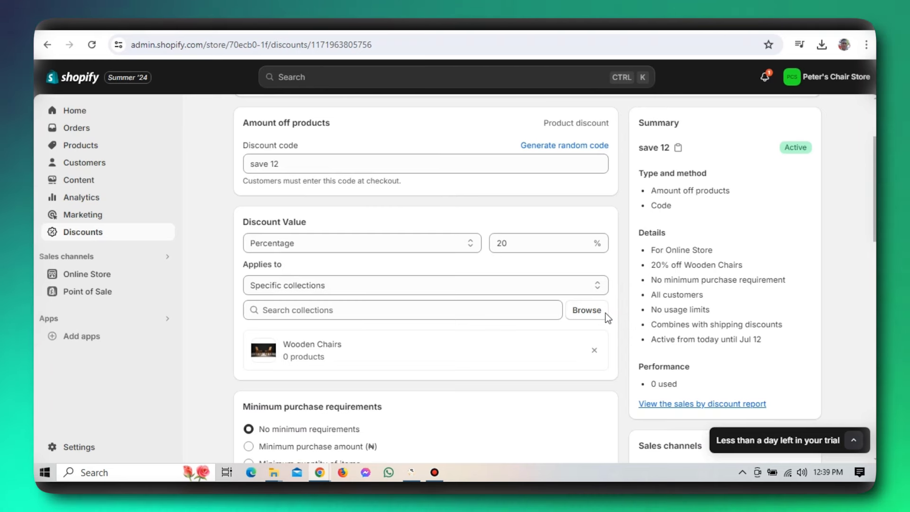
scroll(606, 318, "up", 1)
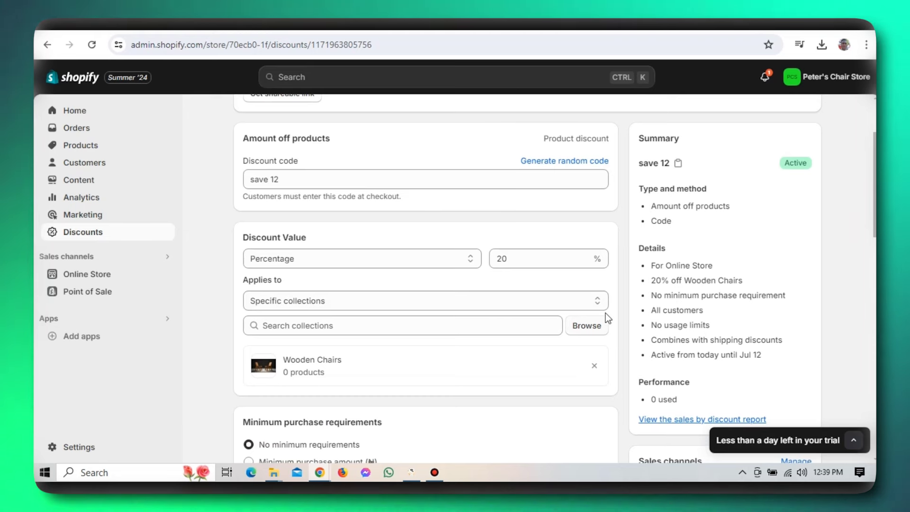
scroll(606, 316, "up", 2)
scroll(604, 312, "up", 2)
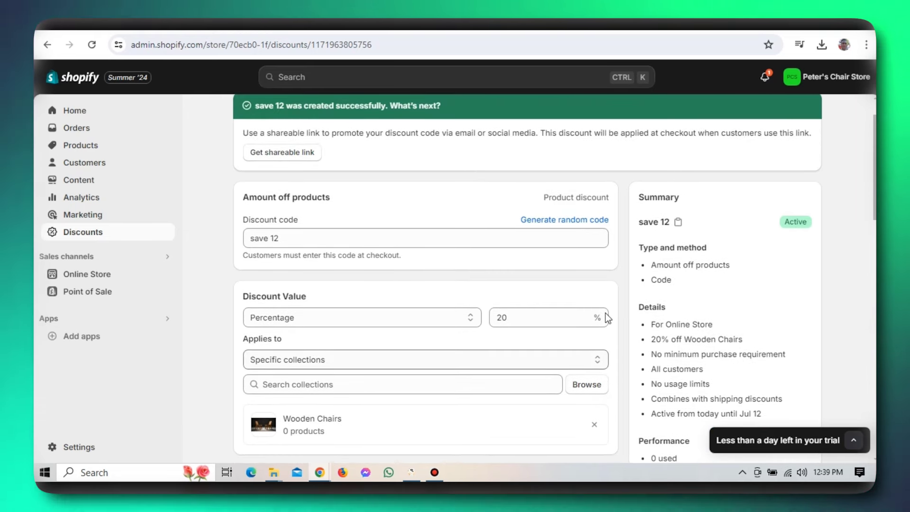
scroll(605, 313, "up", 1)
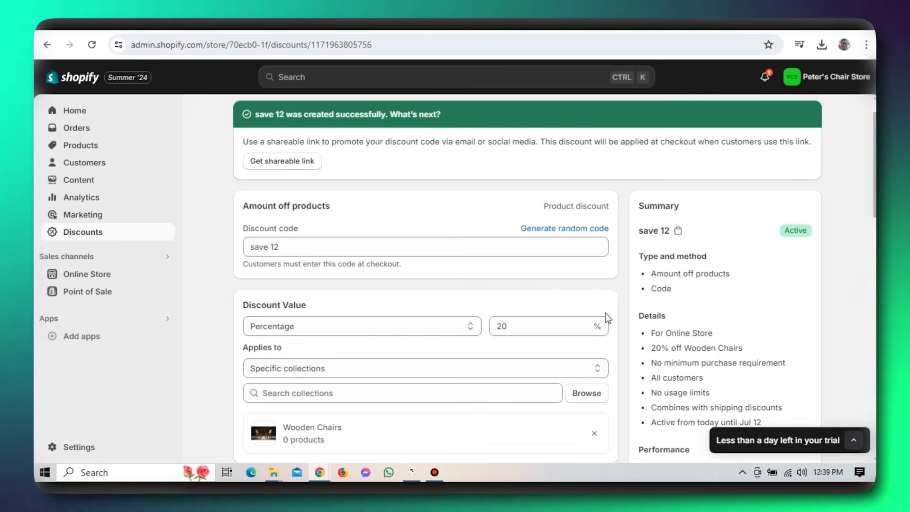
scroll(604, 313, "up", 3)
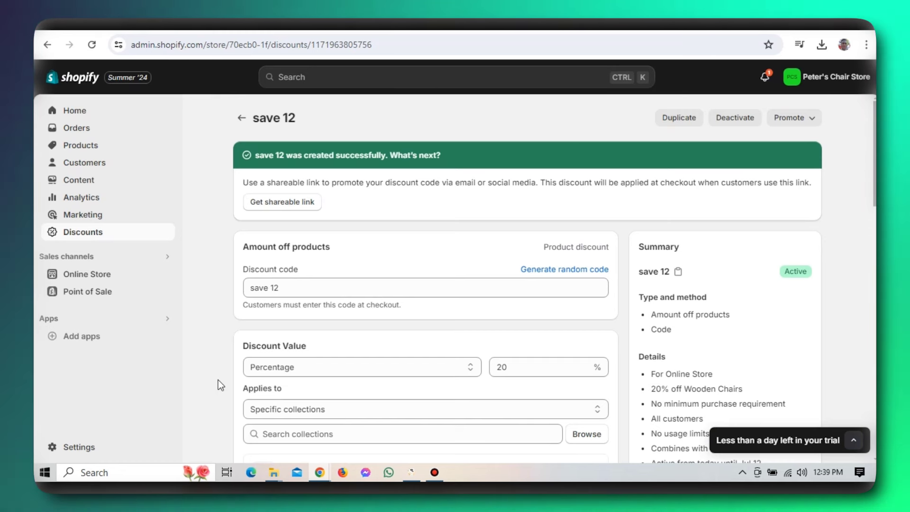
- Browse the recommended apps and go to the Shopify App Store to find Klaviyo
left_click(81, 337)
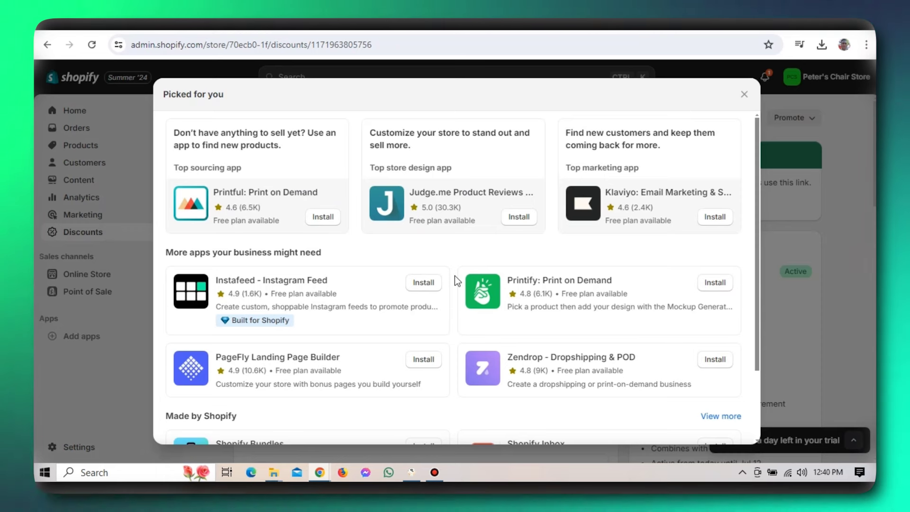
scroll(556, 290, "down", 3)
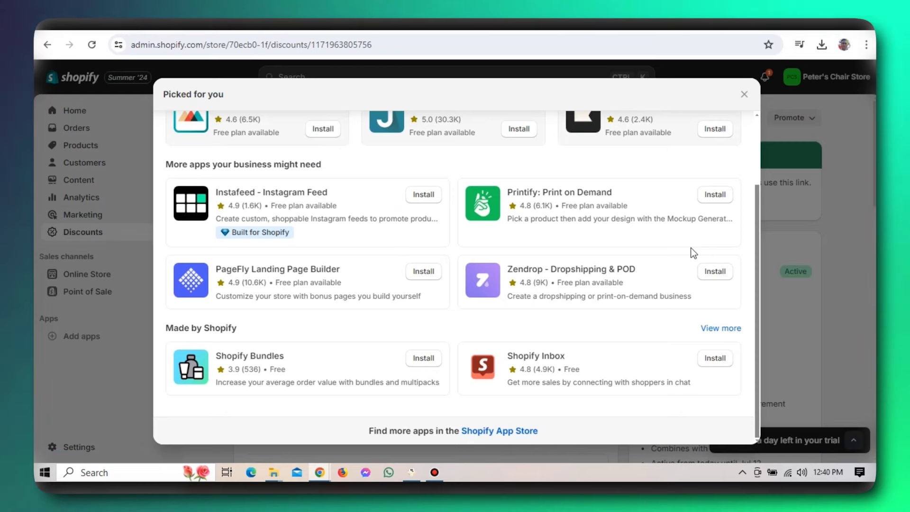
left_click(495, 430)
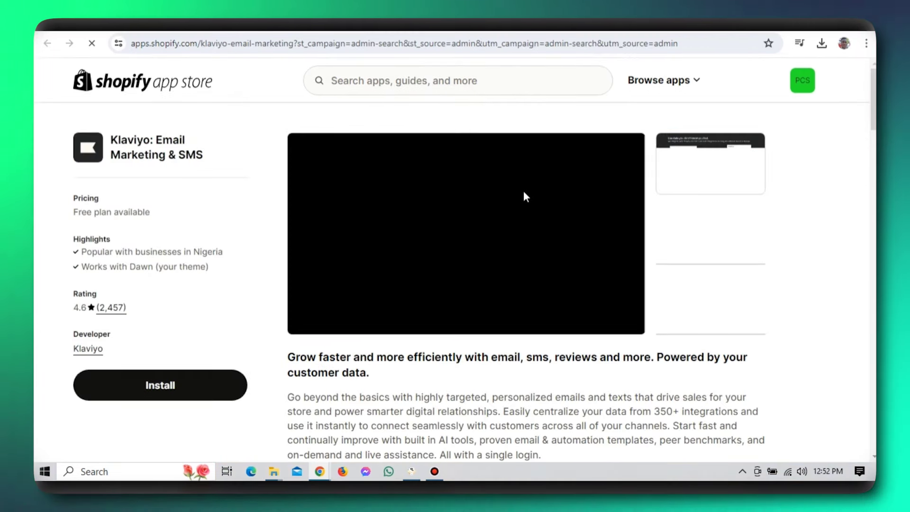
- Install Klaviyo: Email Marketing & SMS, granting access to customer, store owner and store data
left_click(182, 383)
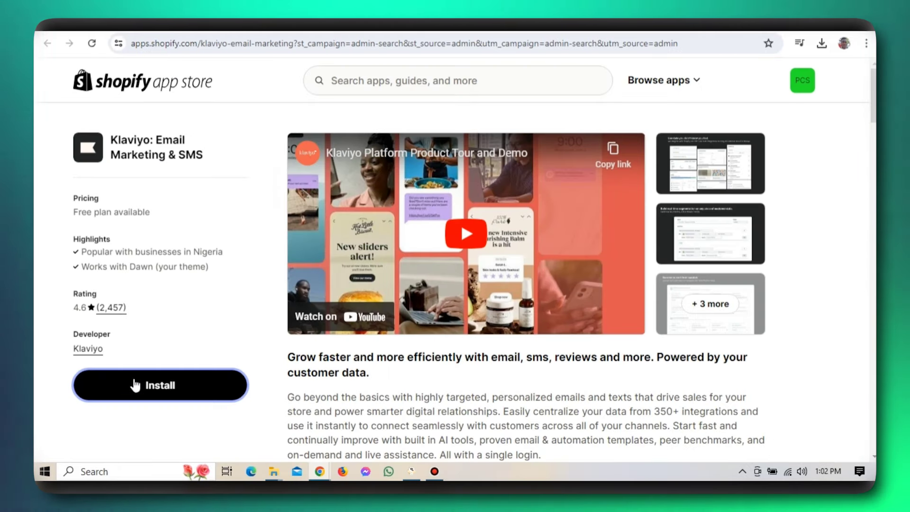
left_click(134, 386)
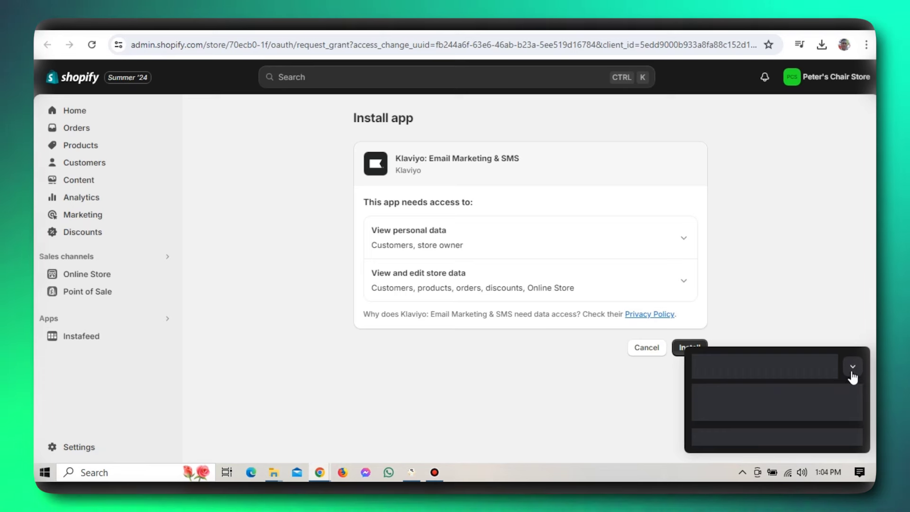
left_click(851, 372)
left_click(699, 348)
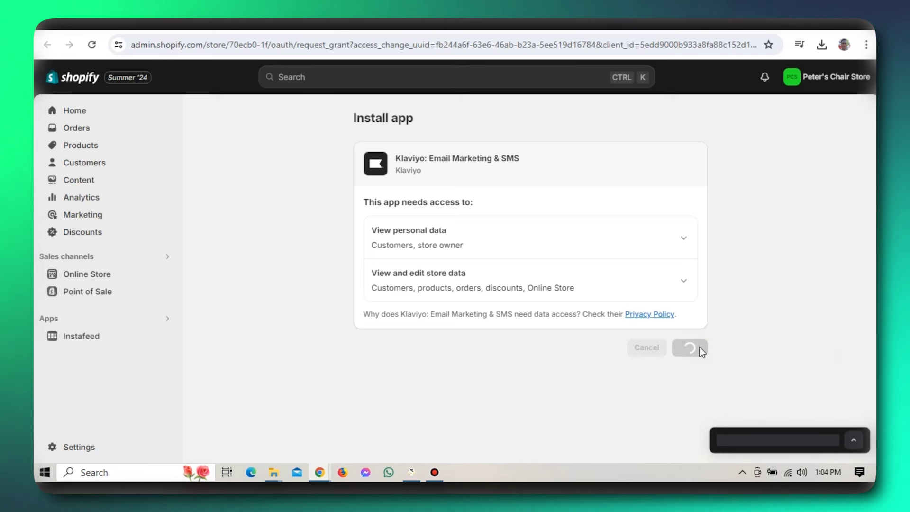
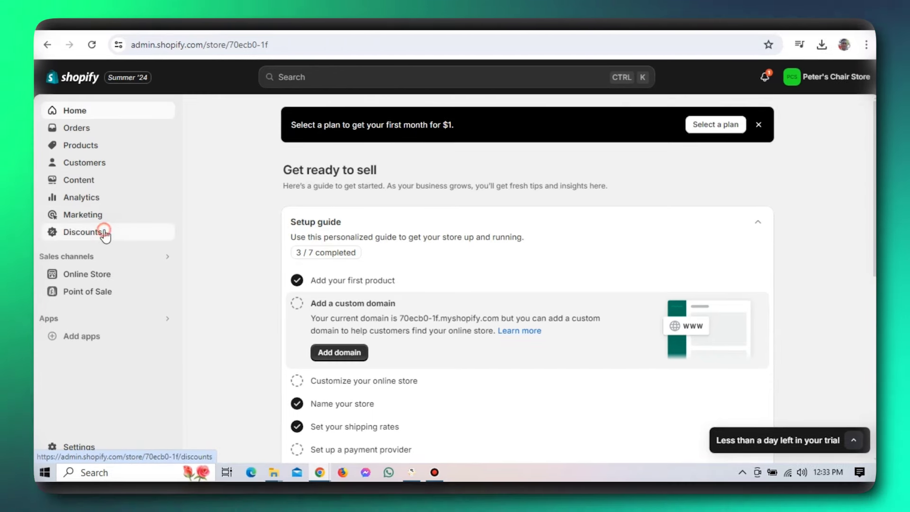
- Start a new Amount off products discount from the Discounts page
left_click(104, 232)
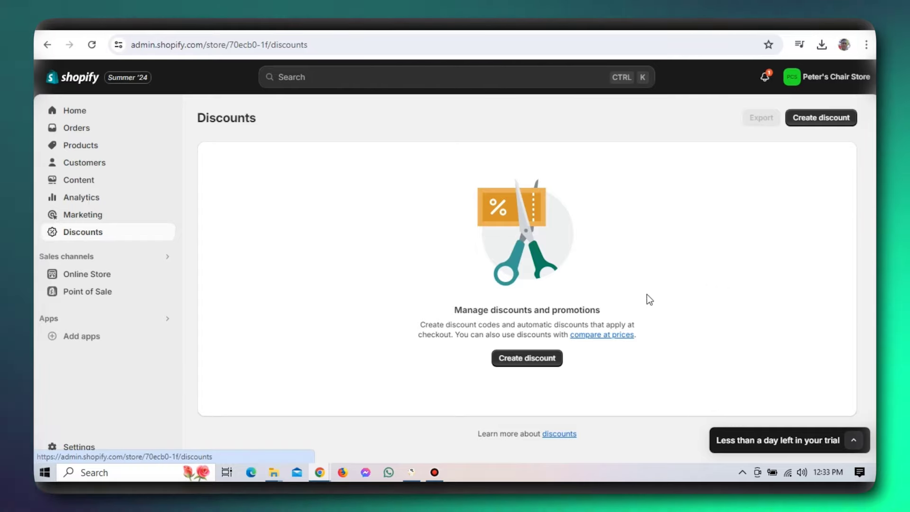
left_click(543, 364)
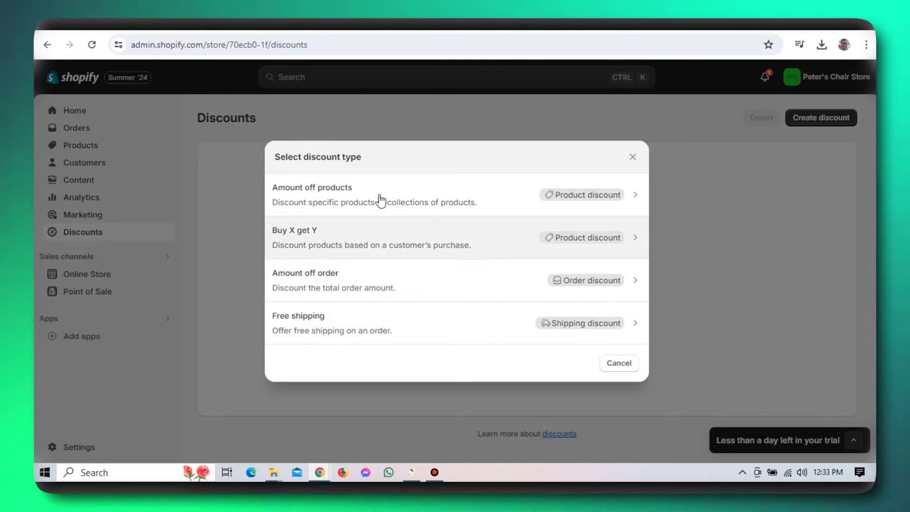
left_click(334, 197)
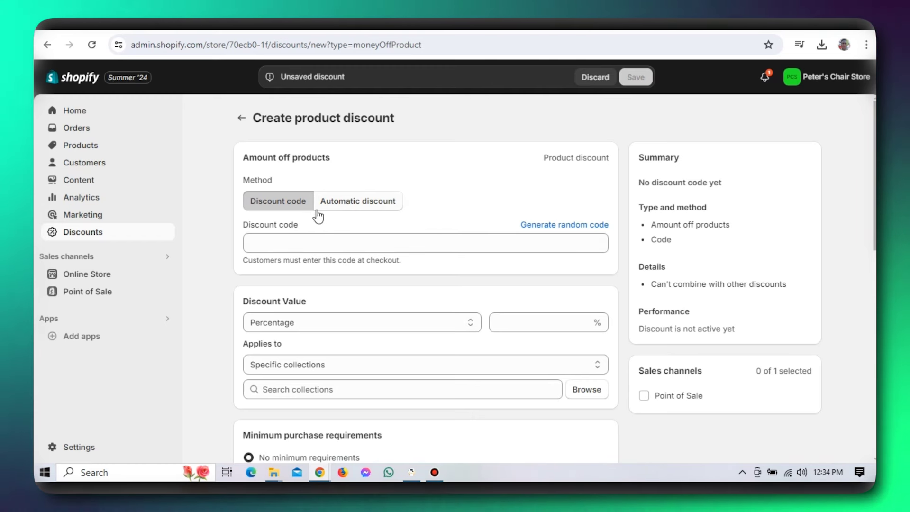
- Enter the discount code 'save 12' and a 20 percent discount value
left_click(301, 202)
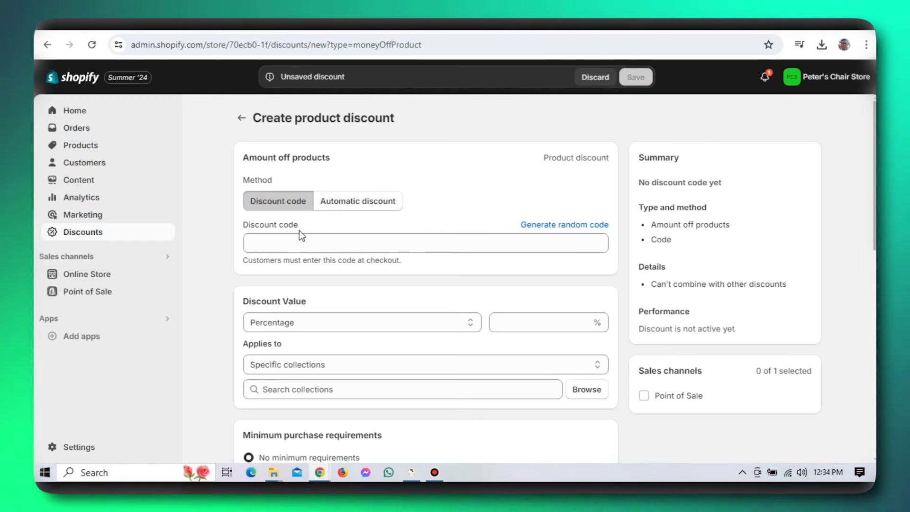
left_click(297, 242)
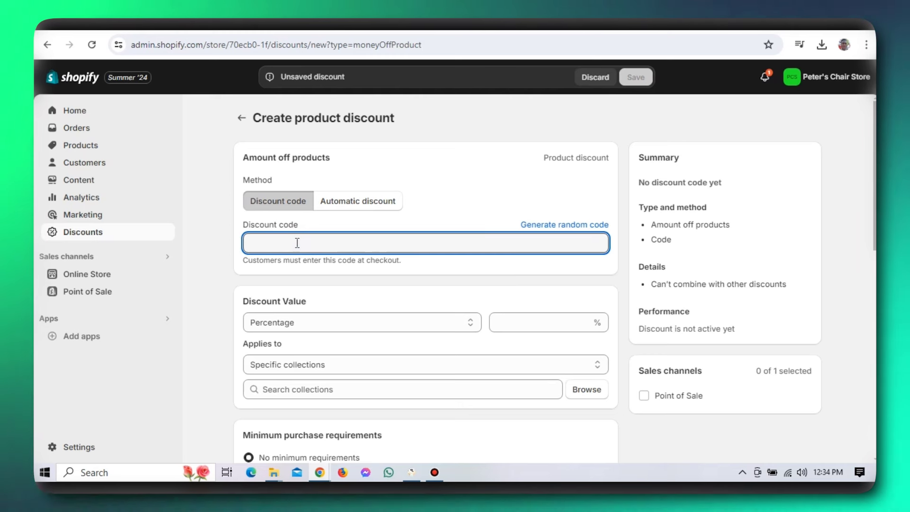
type("save")
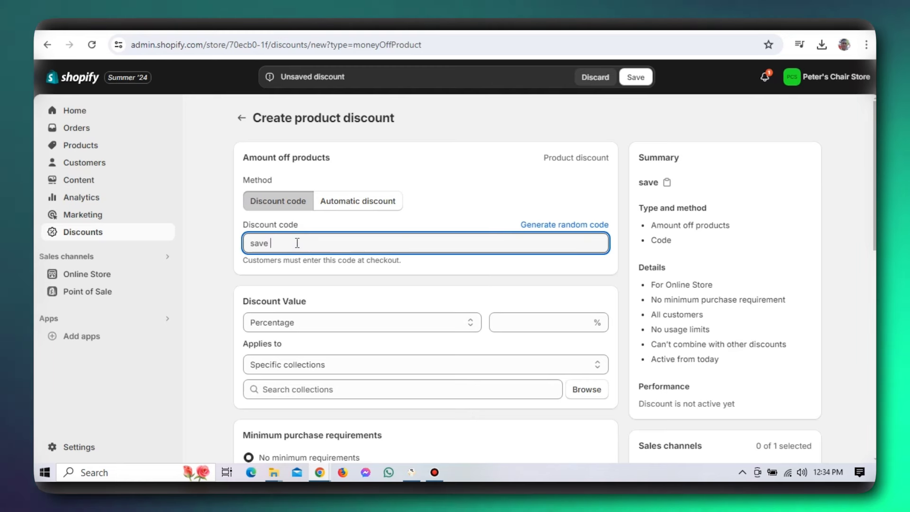
type("12")
left_click(518, 321)
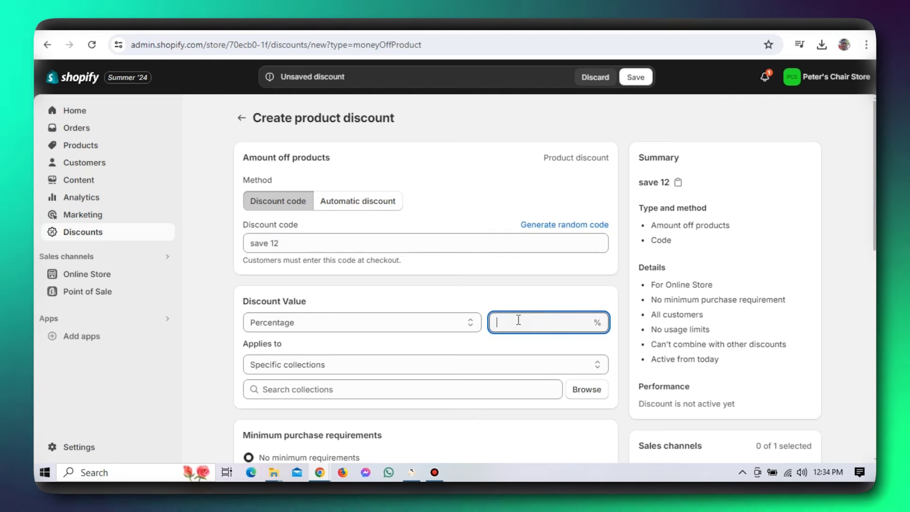
type("2")
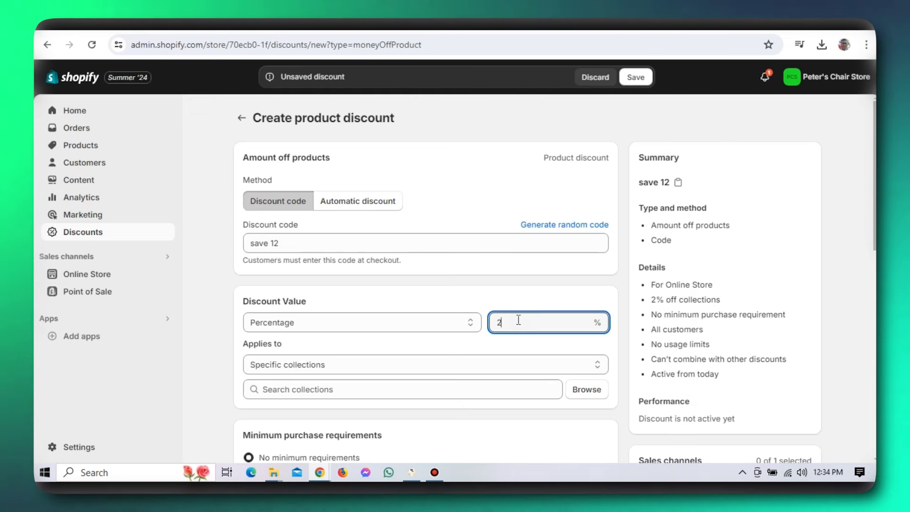
type("0")
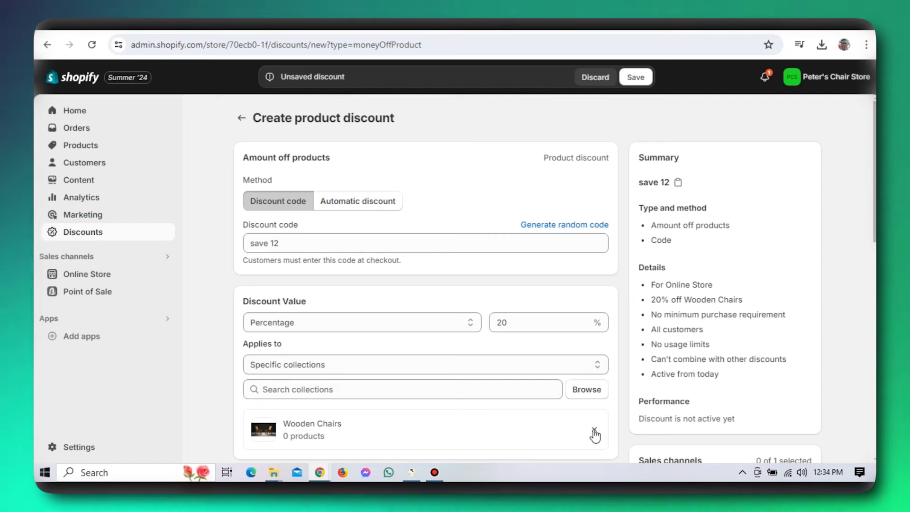
- Remove the Wooden Chairs collection from the discount
left_click(594, 431)
scroll(596, 434, "down", 2)
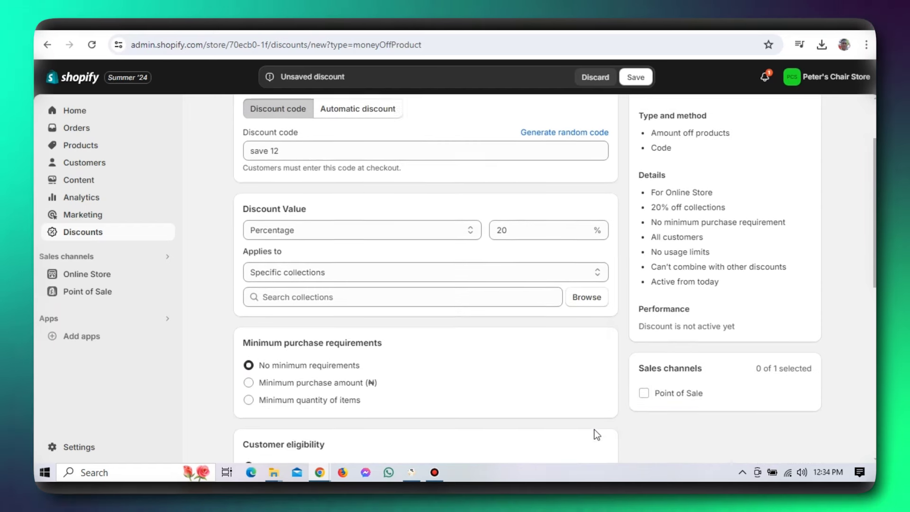
scroll(597, 434, "down", 2)
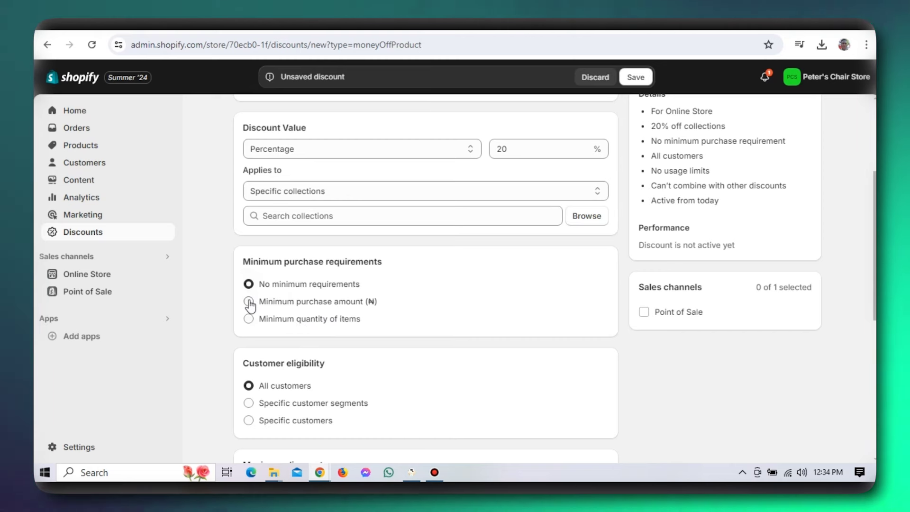
- Try the minimum purchase options, leaving No minimum requirements selected
left_click(248, 302)
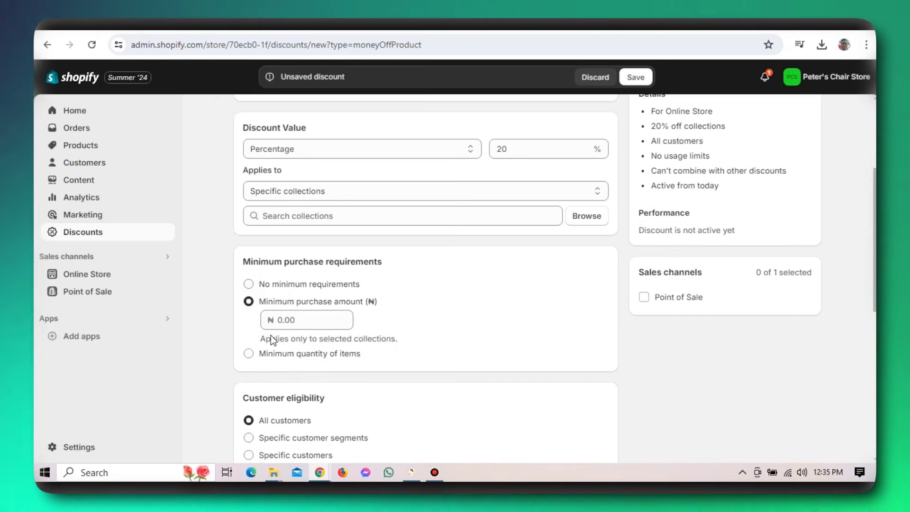
left_click(249, 354)
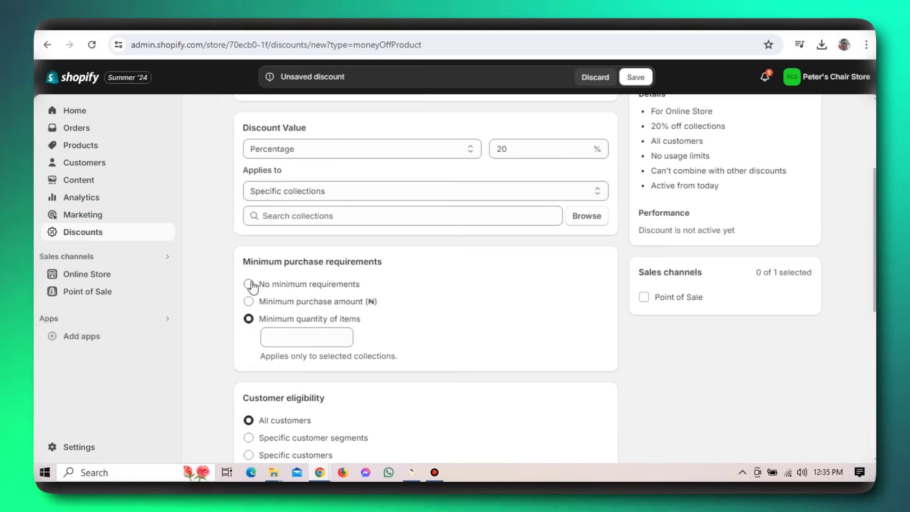
left_click(249, 284)
key("Up")
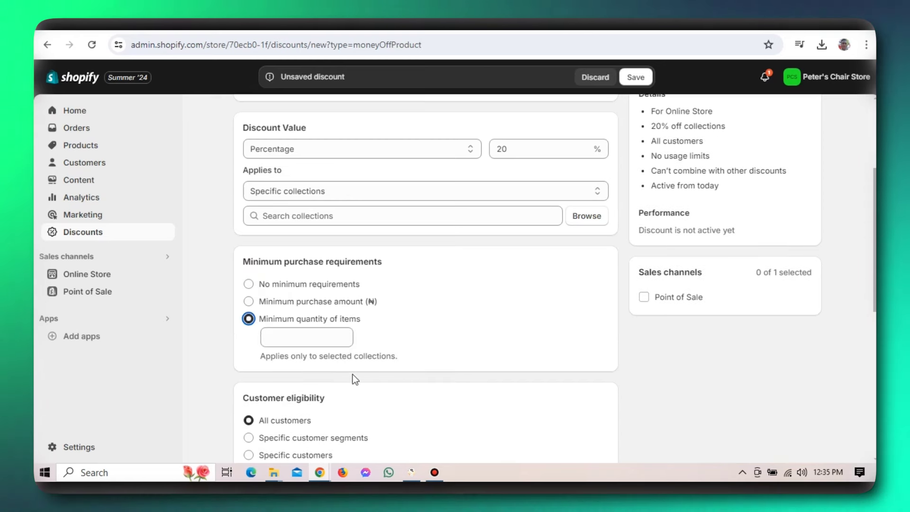
key("Up")
left_click(452, 348)
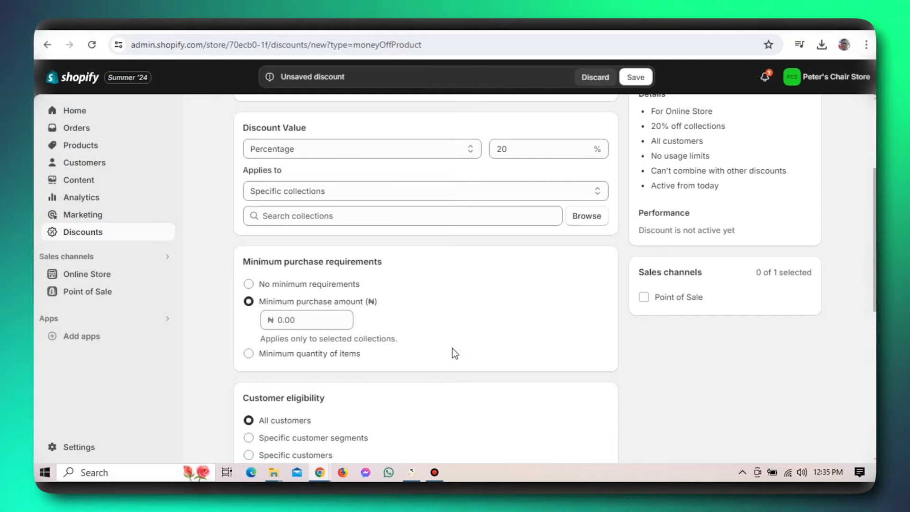
scroll(452, 348, "down", 2)
left_click(248, 227)
scroll(352, 375, "up", 2)
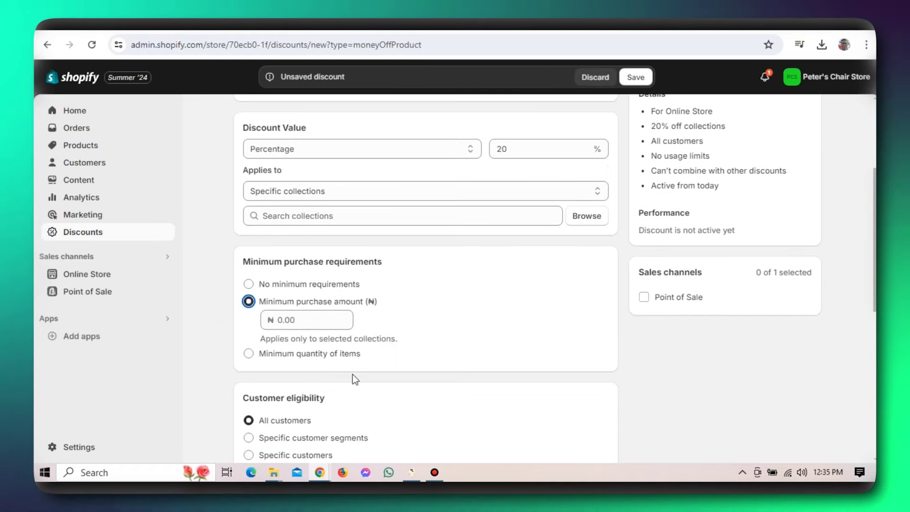
scroll(452, 348, "down", 2)
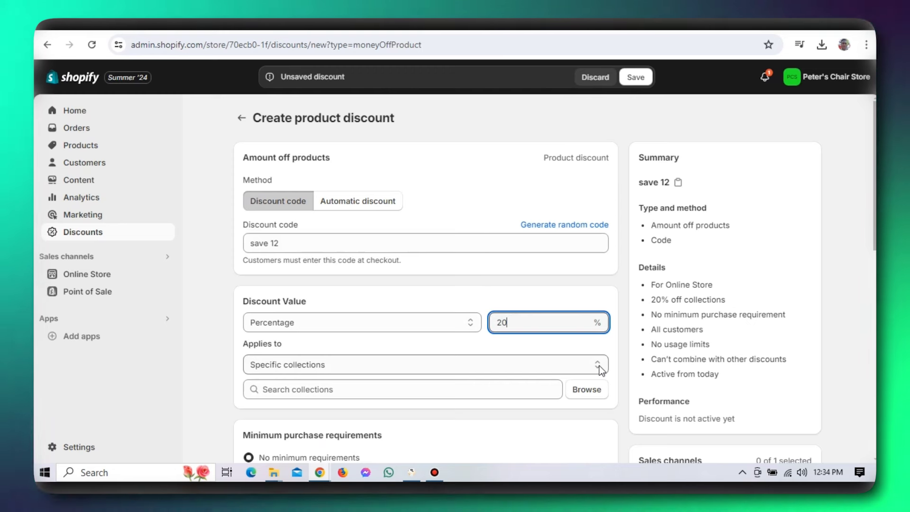
left_click(594, 389)
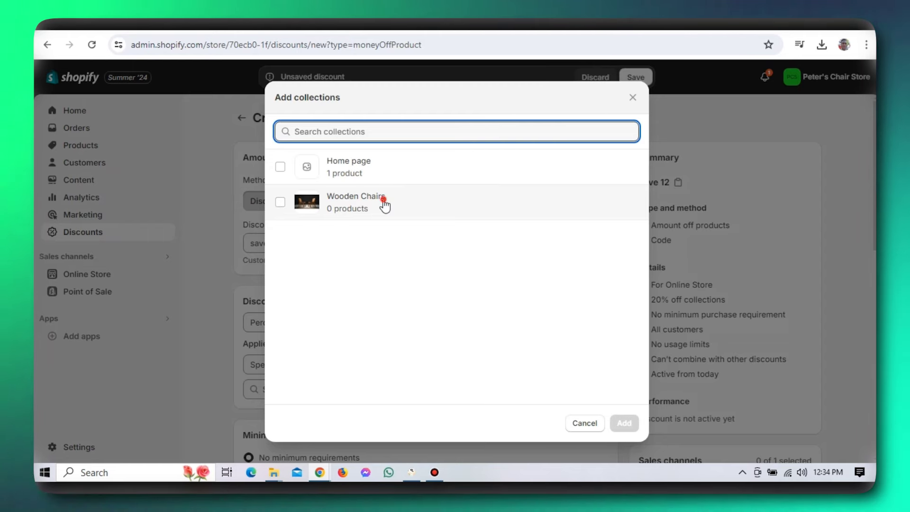
left_click(383, 201)
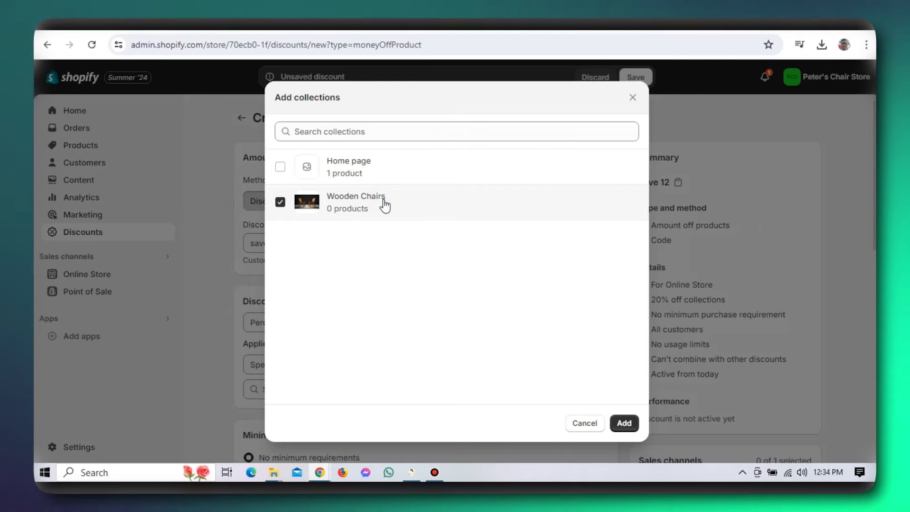
left_click(624, 423)
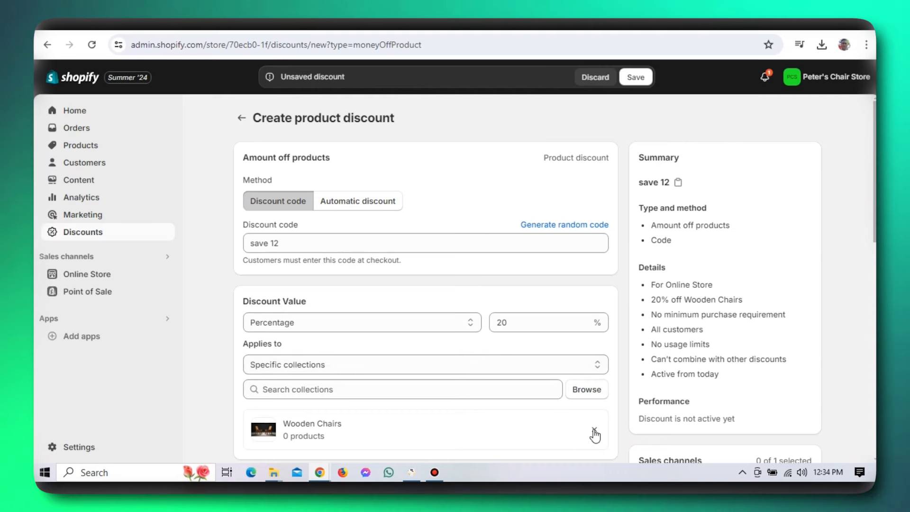
left_click(594, 432)
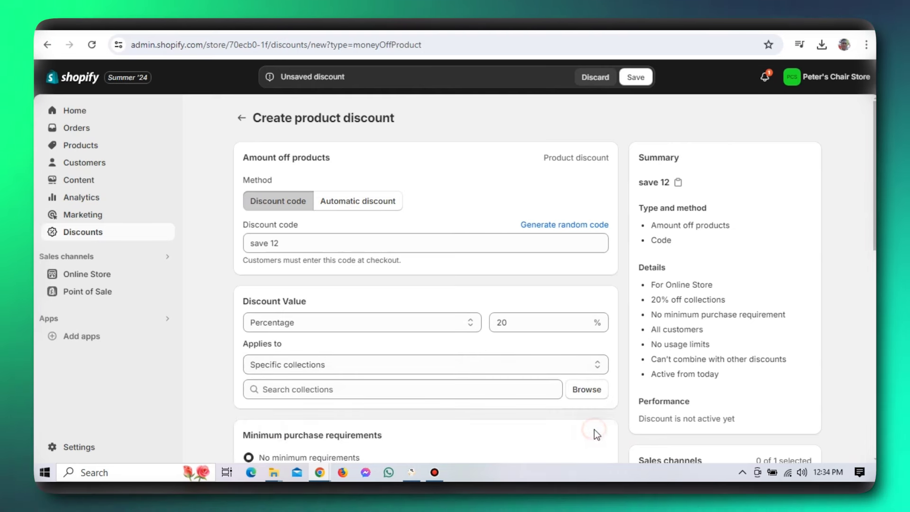
scroll(596, 435, "down", 4)
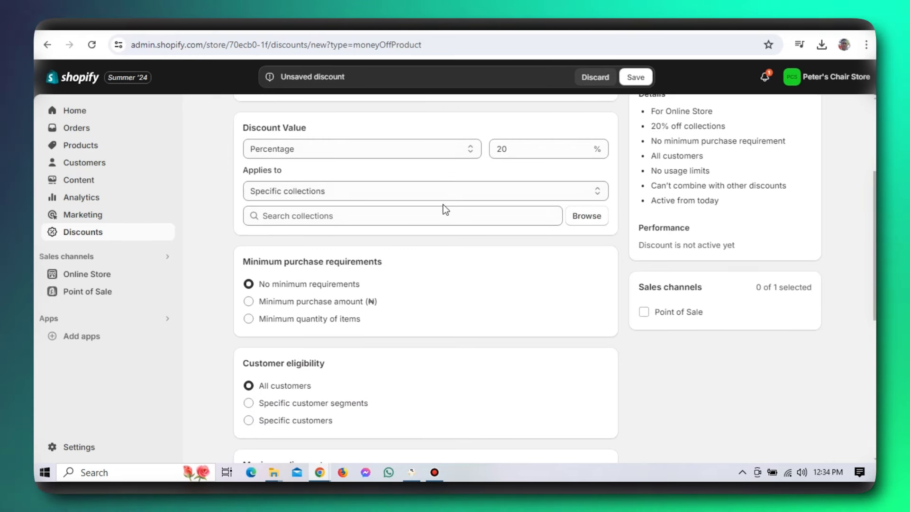
left_click(249, 210)
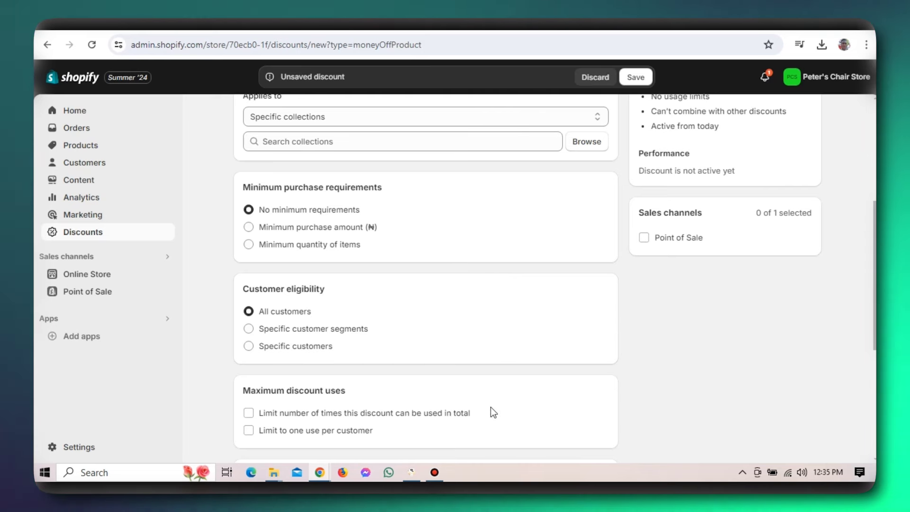
scroll(490, 408, "down", 2)
scroll(490, 407, "down", 3)
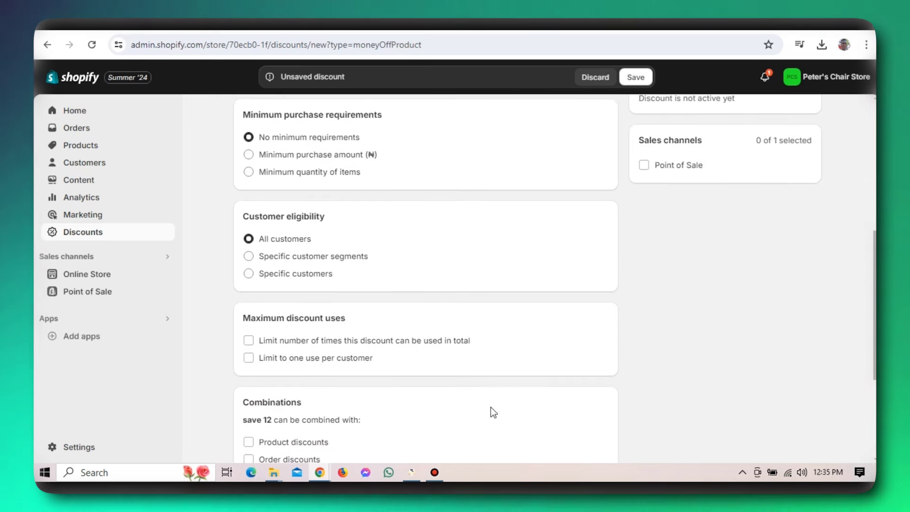
scroll(490, 408, "down", 3)
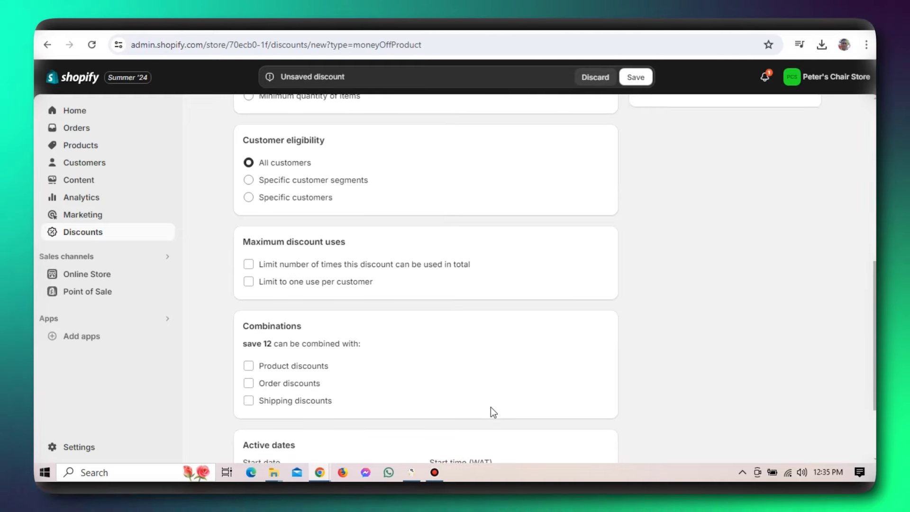
scroll(491, 407, "down", 1)
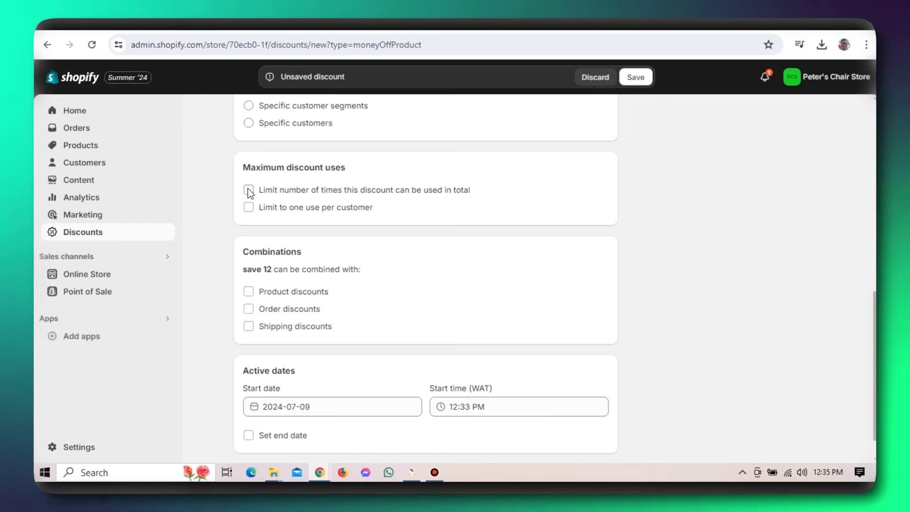
- Try a usage limit of 100 total uses and toggle the one-use-per-customer limit
left_click(250, 189)
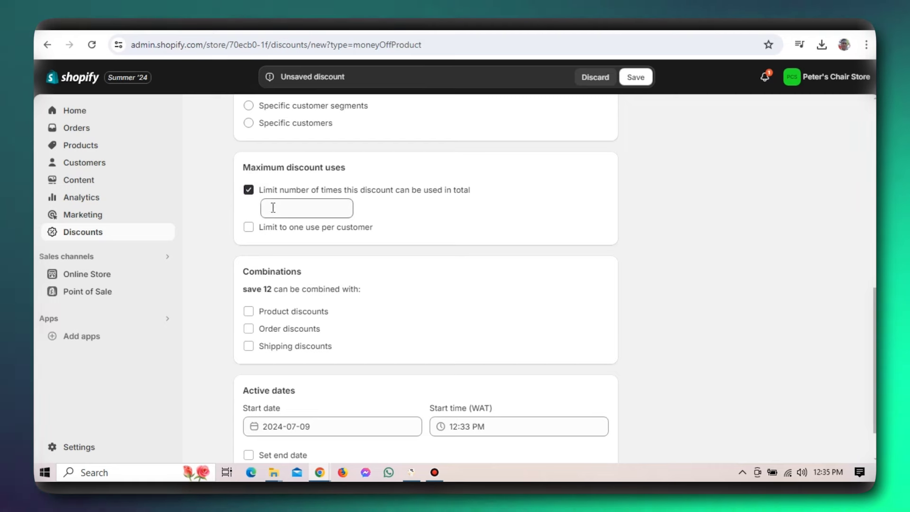
left_click(273, 207)
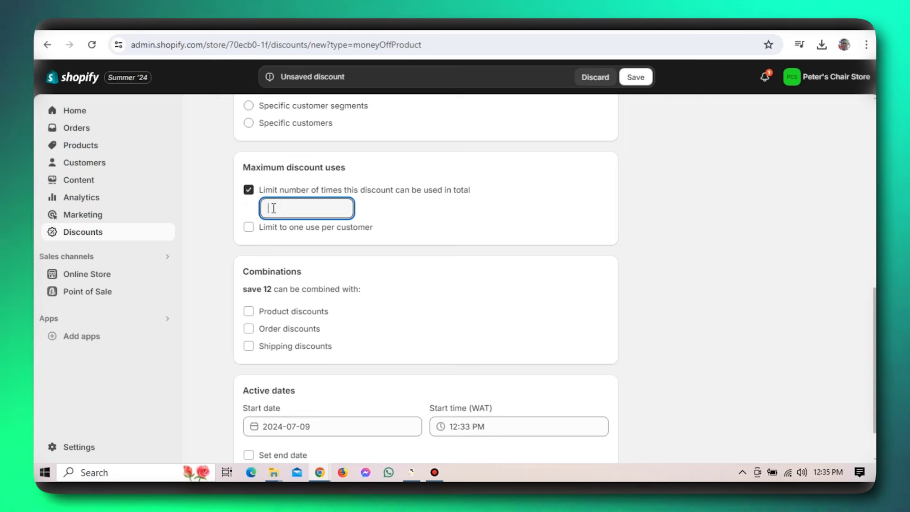
type("10")
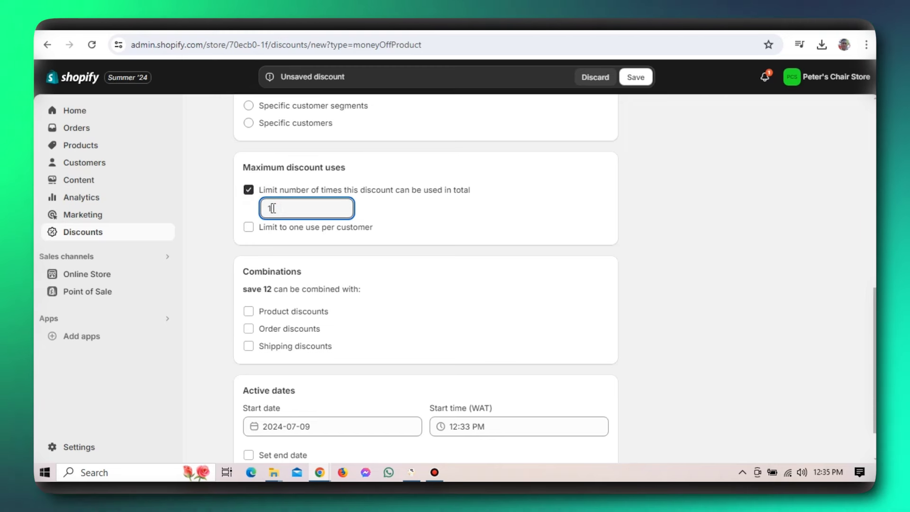
type("00")
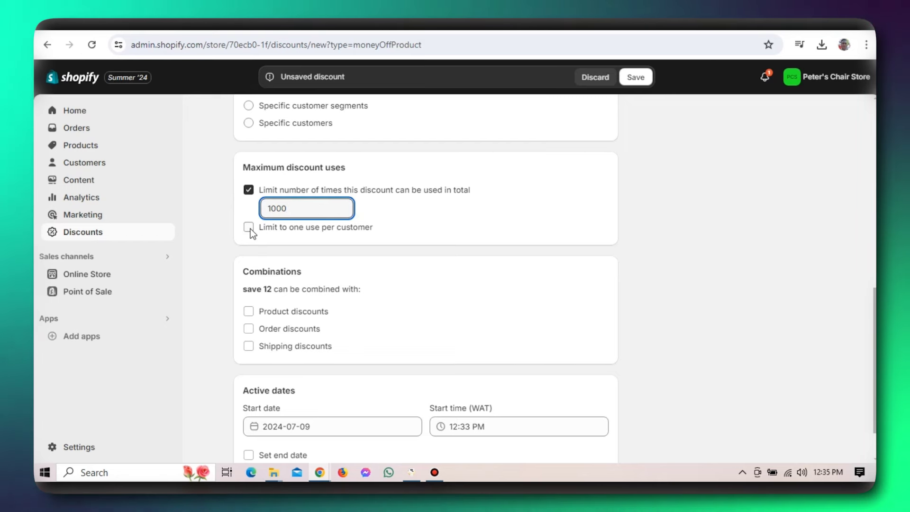
left_click(249, 227)
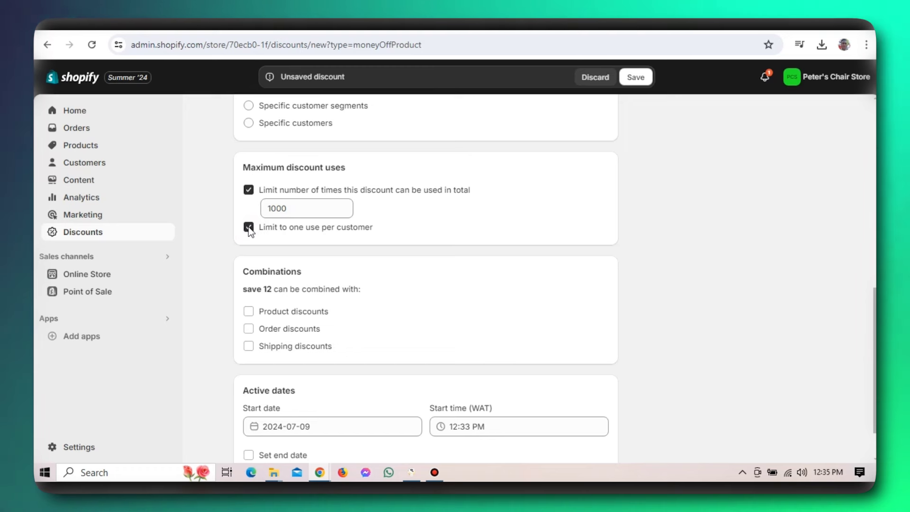
left_click(248, 227)
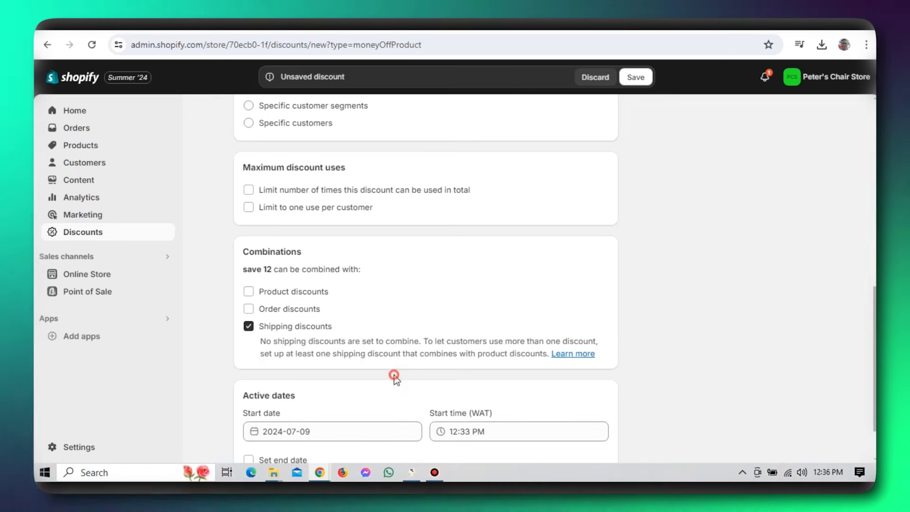
- Add an end date of 2024-07-12, keeping the 2024-07-09 start date
scroll(395, 375, "down", 1)
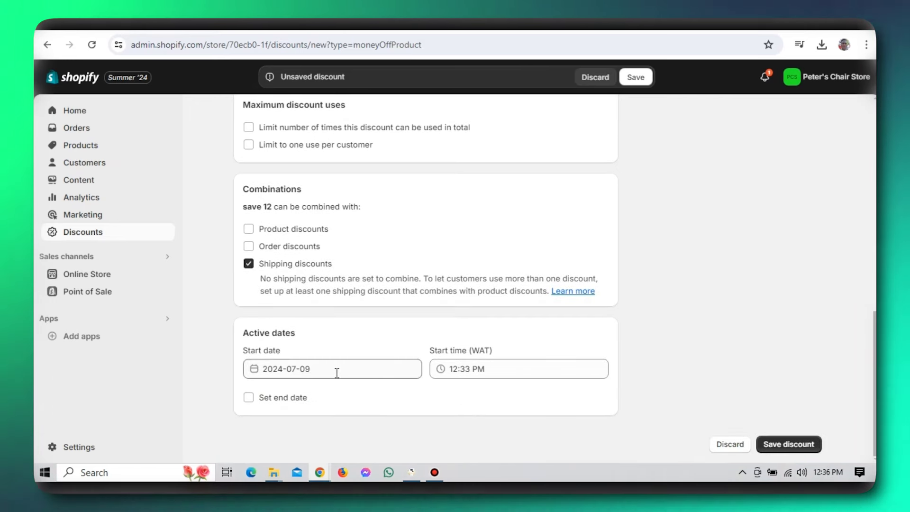
left_click(336, 373)
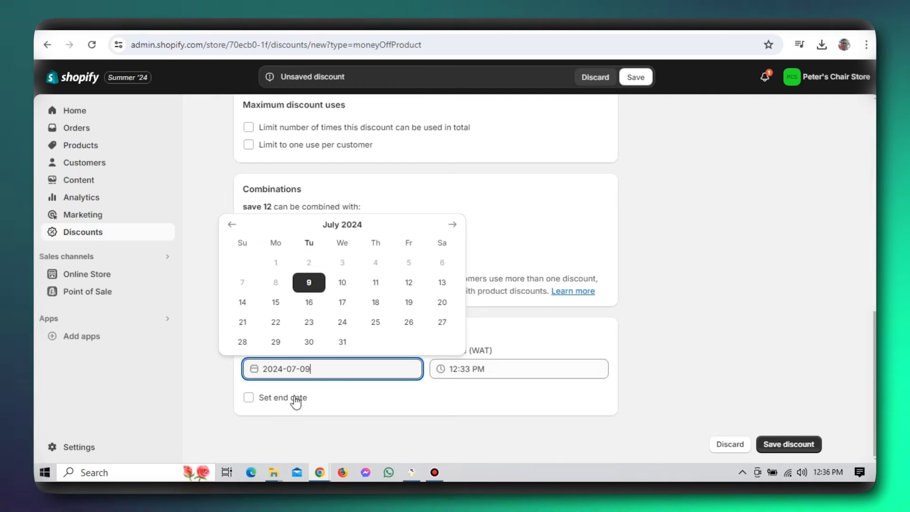
left_click(252, 397)
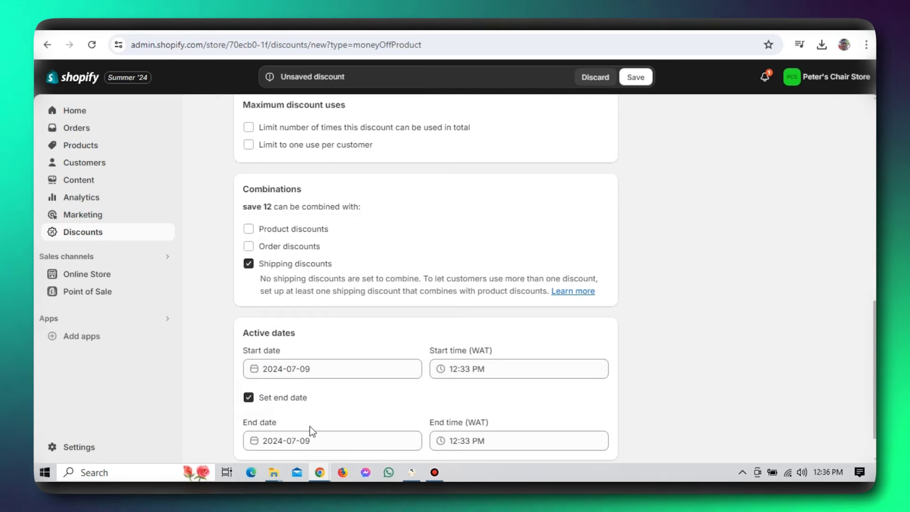
left_click(315, 439)
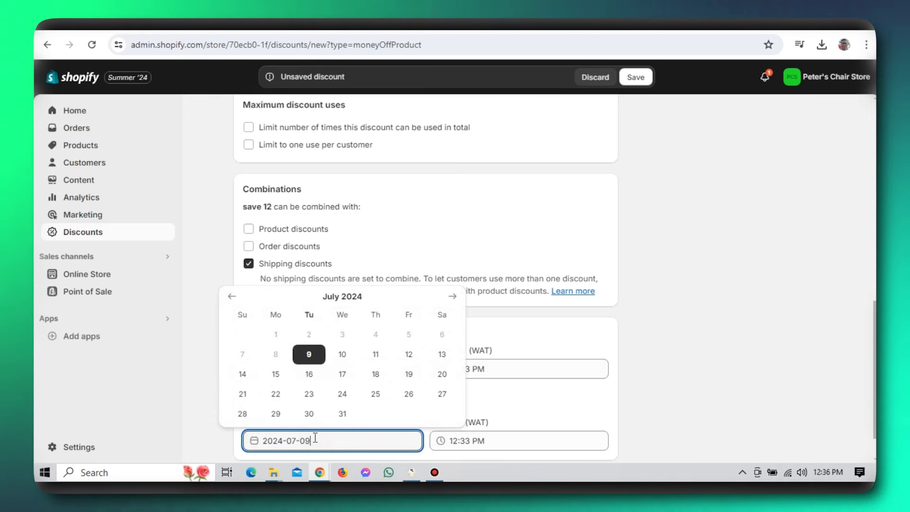
key("BackSpace")
key("BackSpace")
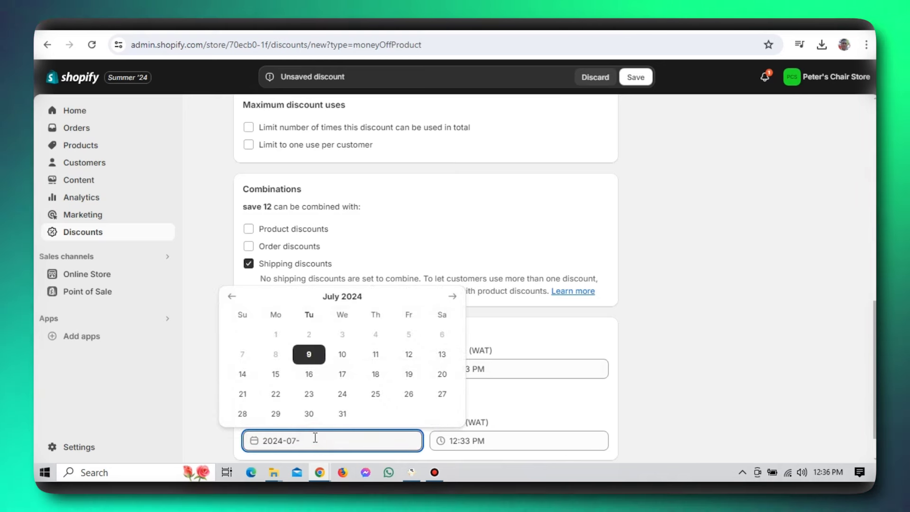
type("12")
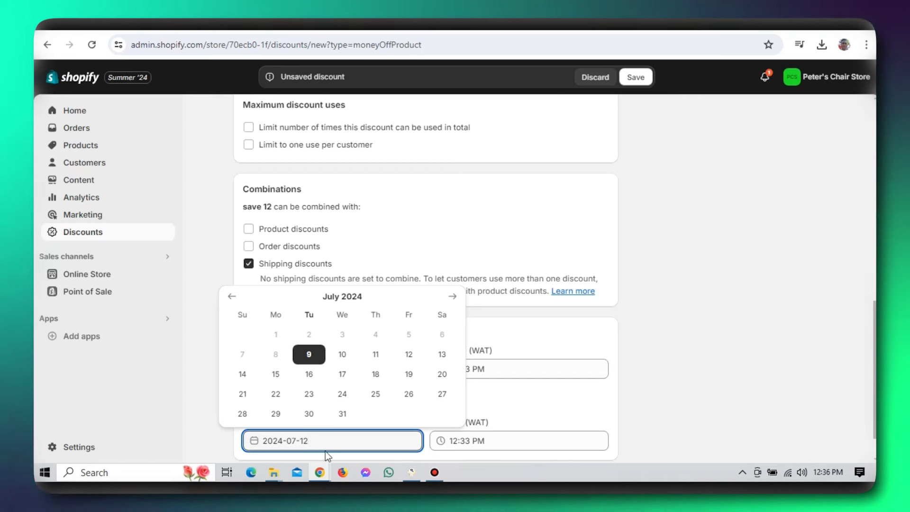
left_click(550, 409)
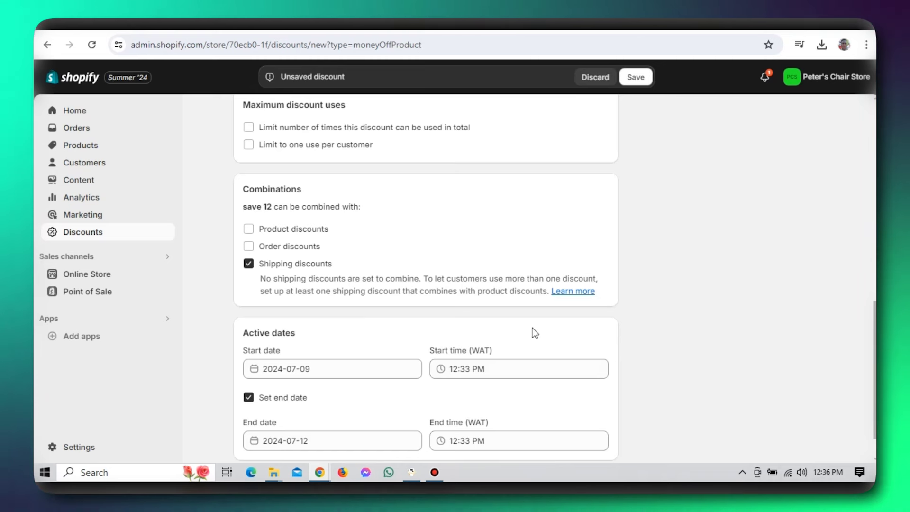
- Save the 'save 12' discount so it shows Active until Jul 12
scroll(533, 330, "down", 1)
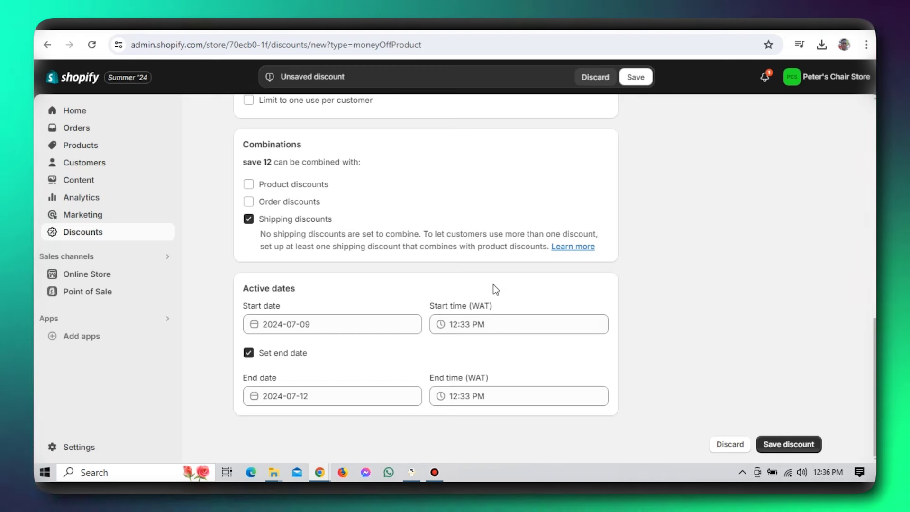
left_click(527, 346)
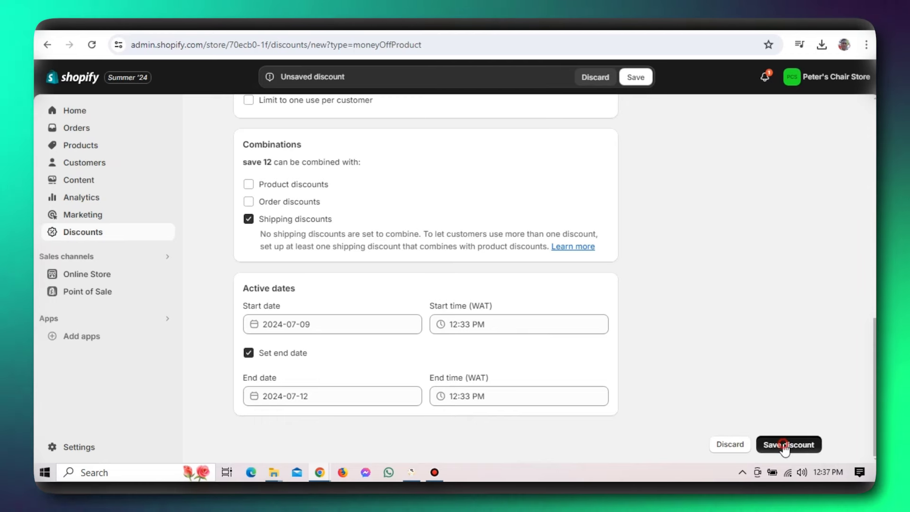
left_click(785, 447)
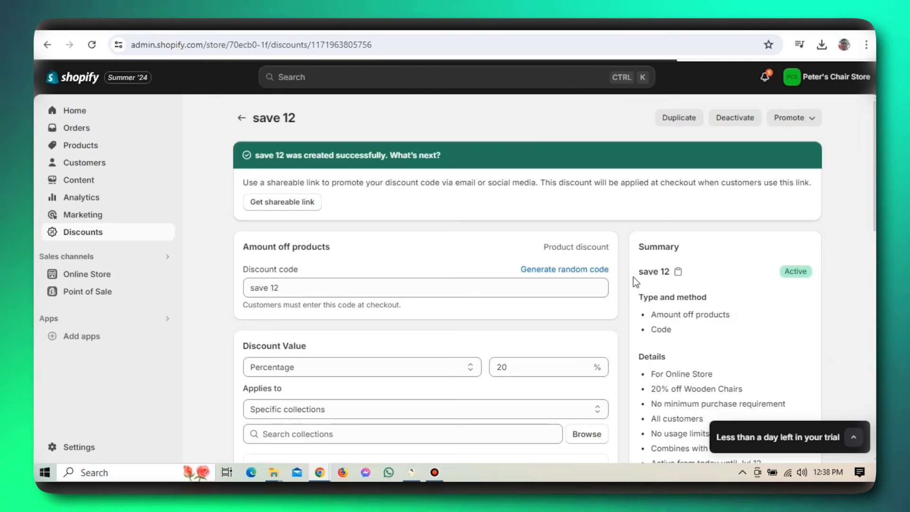
- Expand the store's trial notice
left_click(851, 378)
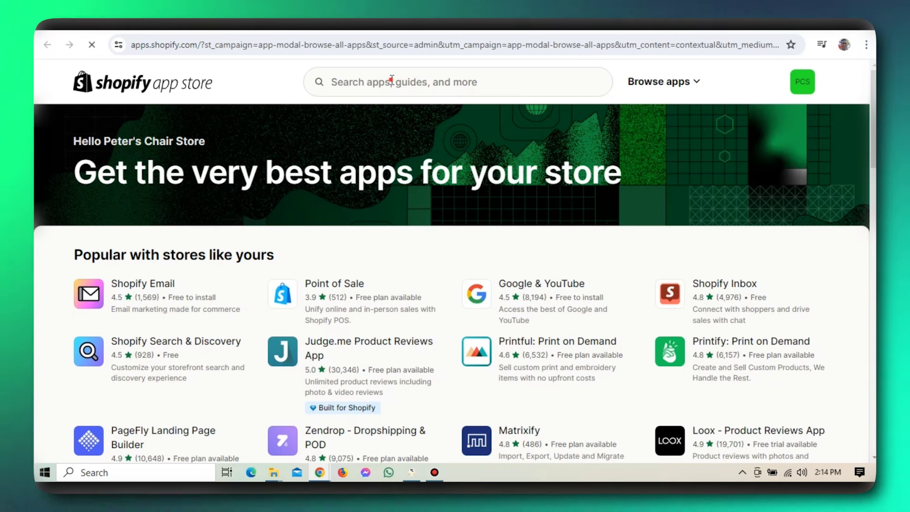
- Search the Shopify App Store for GemPages, typing 'gem'
left_click(391, 80)
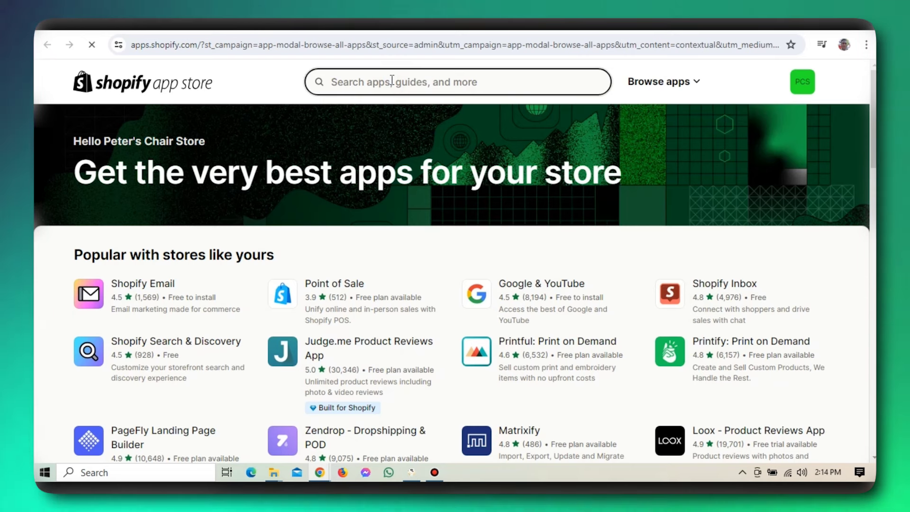
type("g")
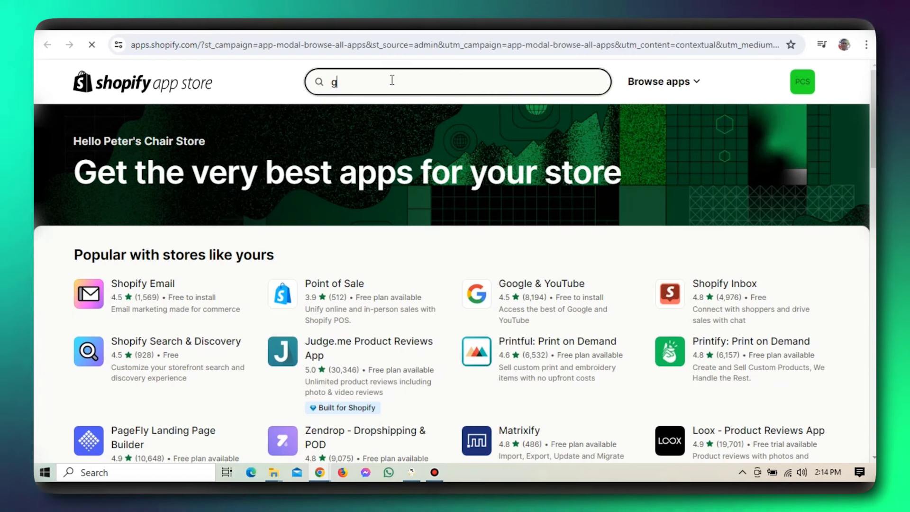
type("e")
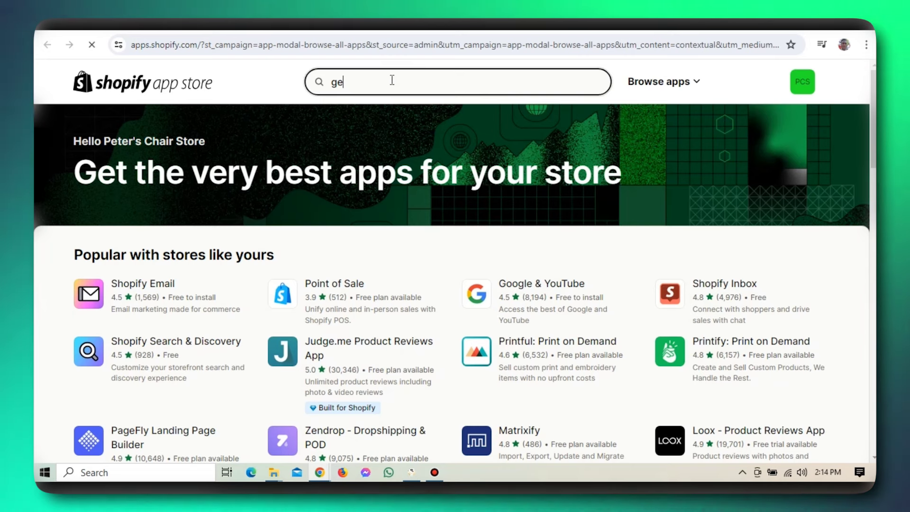
type("mpages")
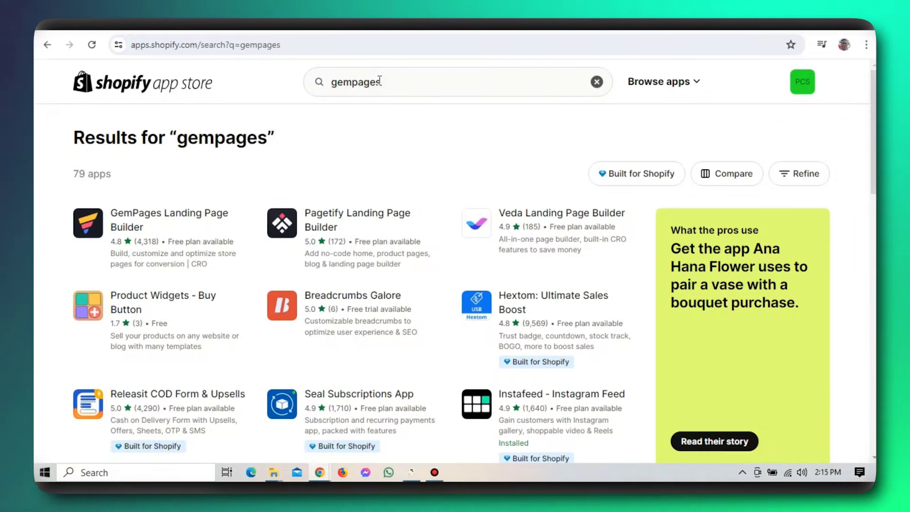
- Open the GemPages Landing Page Builder listing and install it on the store
left_click(160, 232)
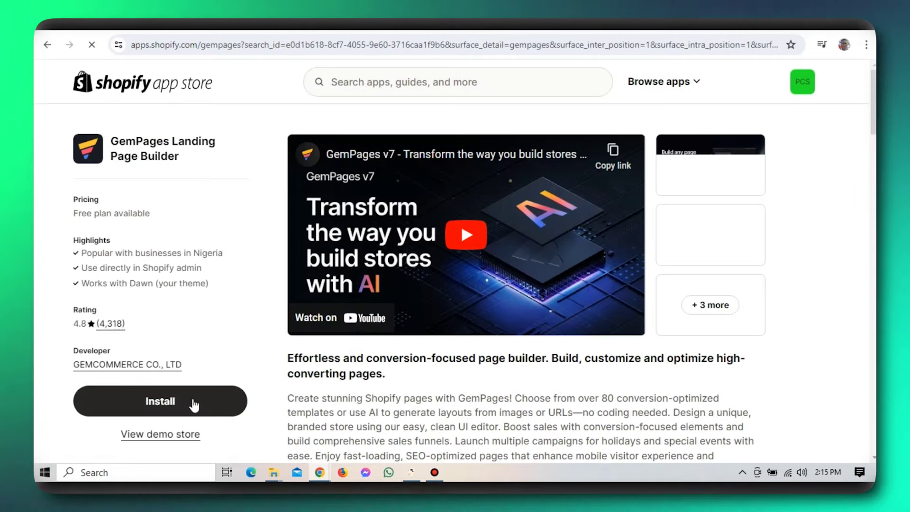
left_click(194, 403)
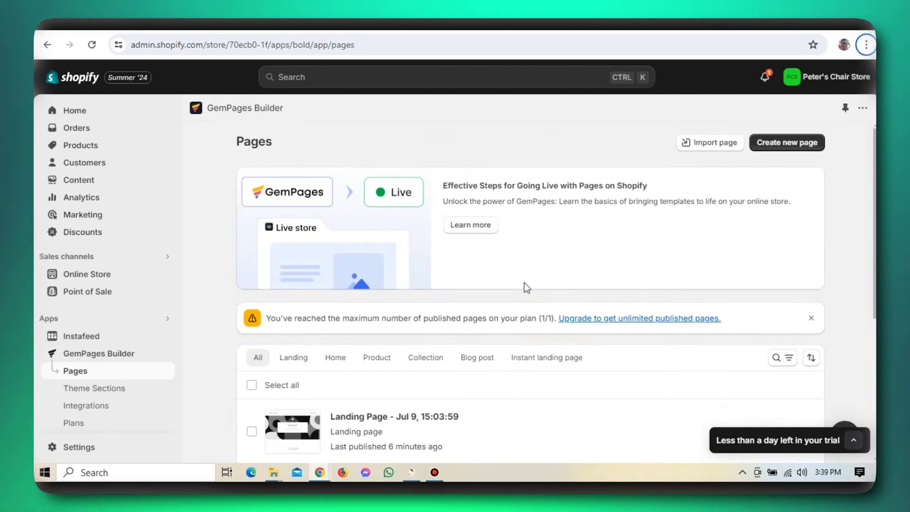
- Scroll through the GemPages welcome page, then choose Create new page
scroll(545, 281, "down", 1)
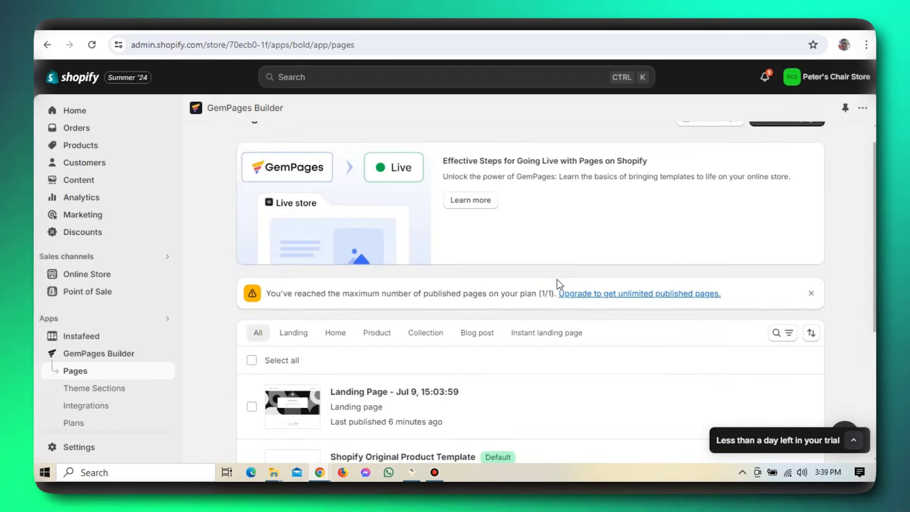
scroll(555, 283, "down", 5)
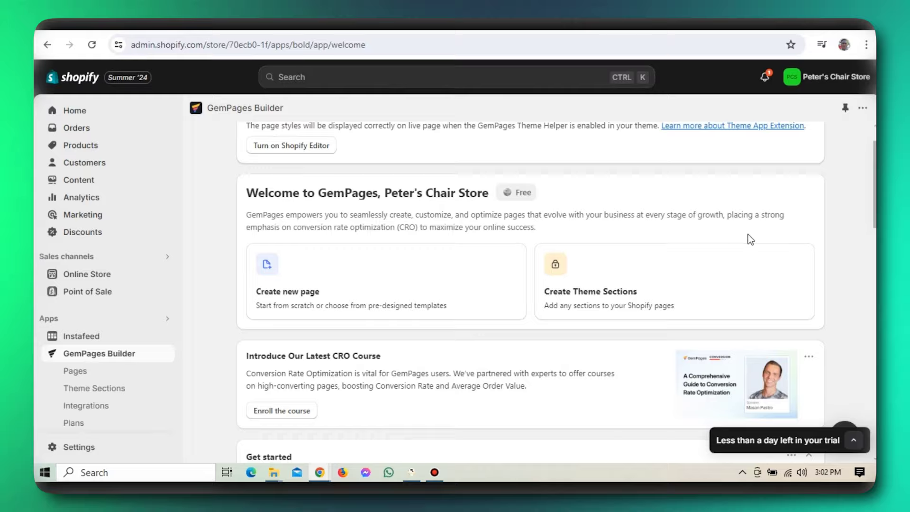
scroll(747, 234, "down", 4)
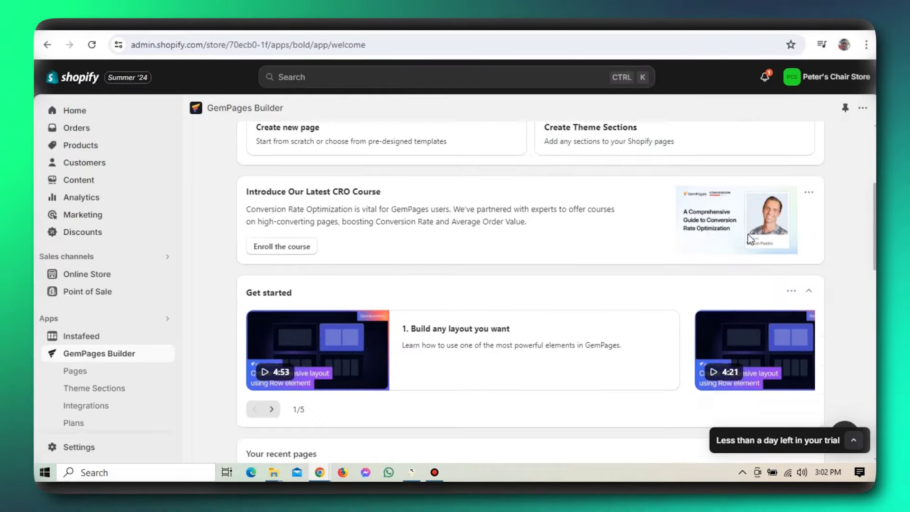
scroll(747, 234, "down", 4)
scroll(749, 238, "up", 8)
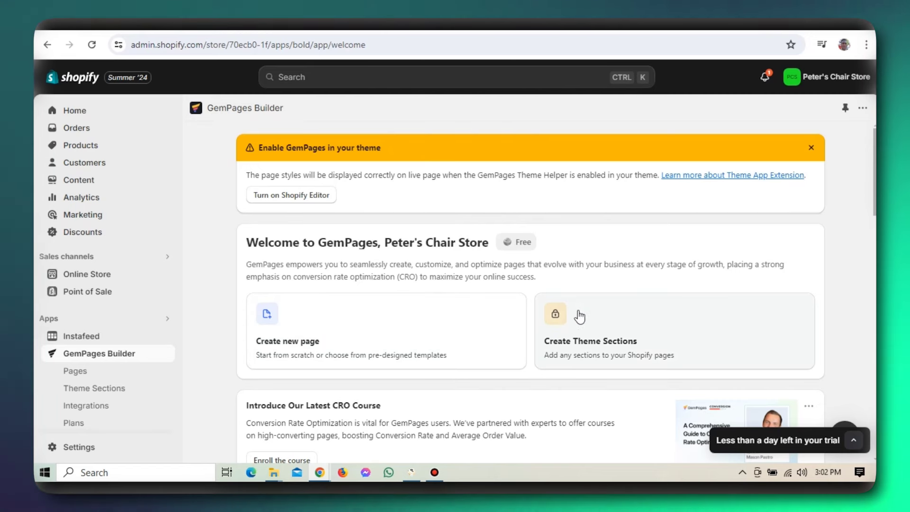
scroll(580, 311, "down", 3)
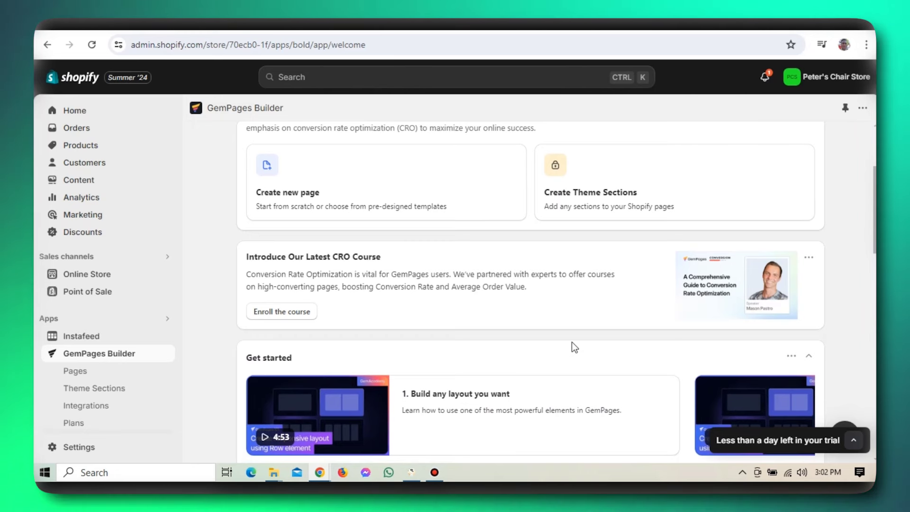
scroll(572, 347, "down", 1)
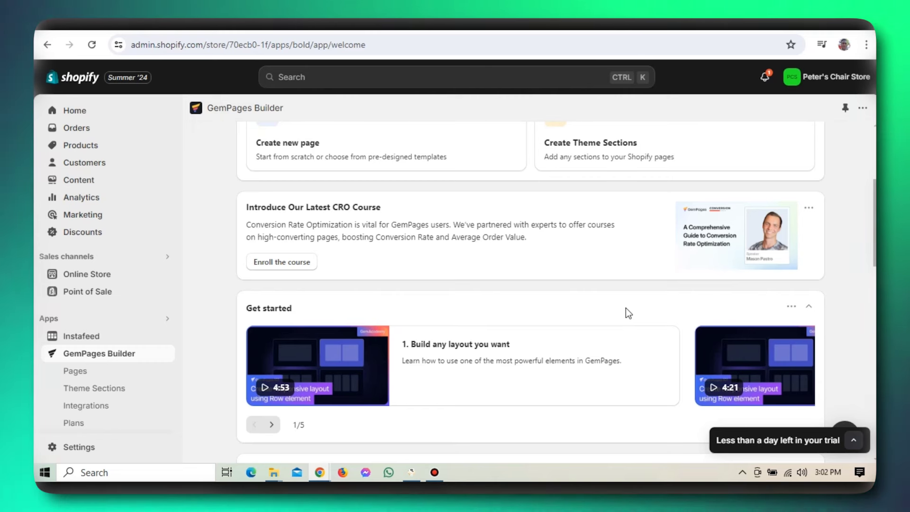
left_click(255, 160)
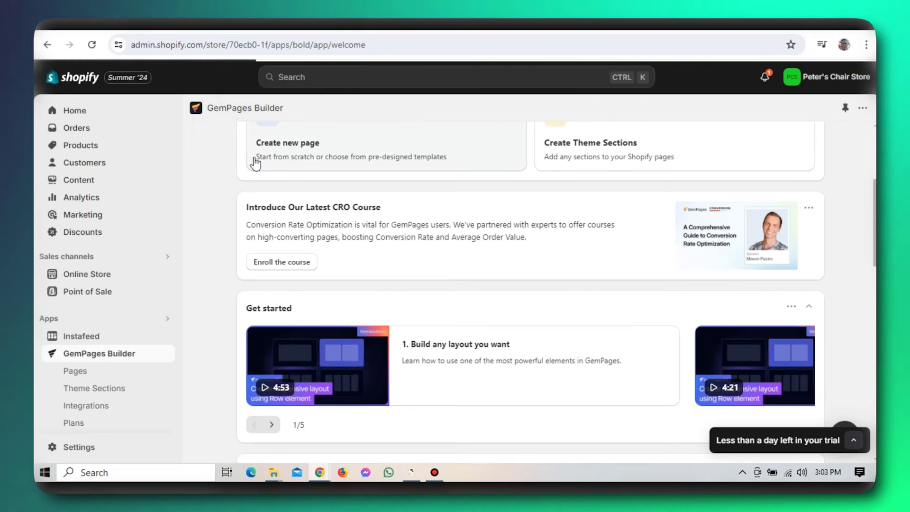
- Create a blank GemPages landing page draft with the Start from scratch option
left_click(333, 154)
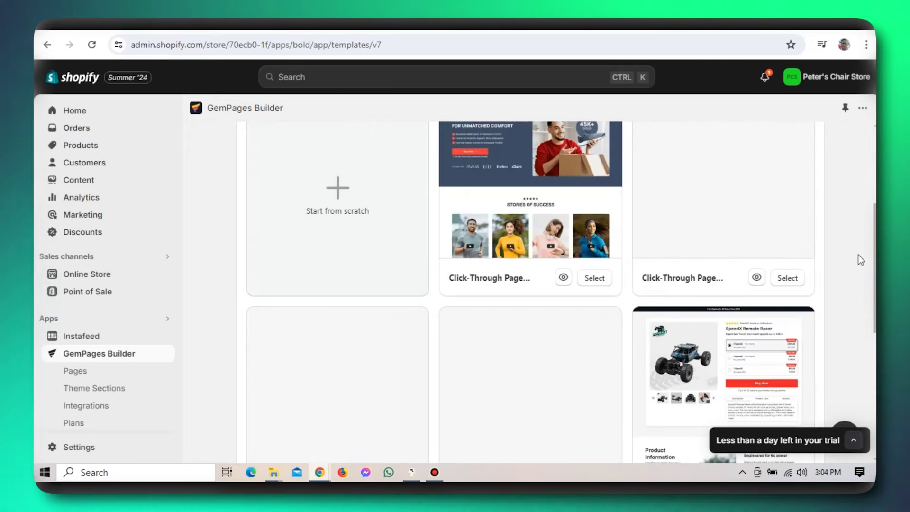
scroll(855, 252, "up", 4)
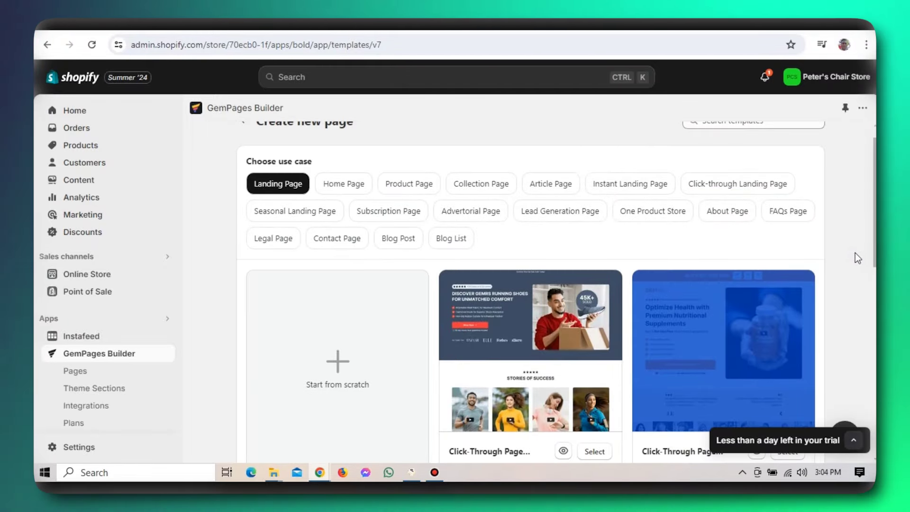
scroll(873, 253, "down", 2)
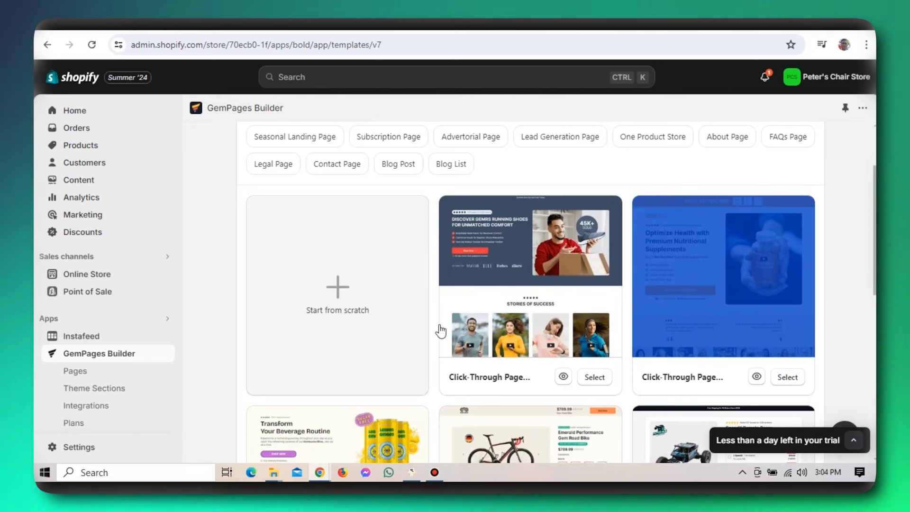
left_click(362, 290)
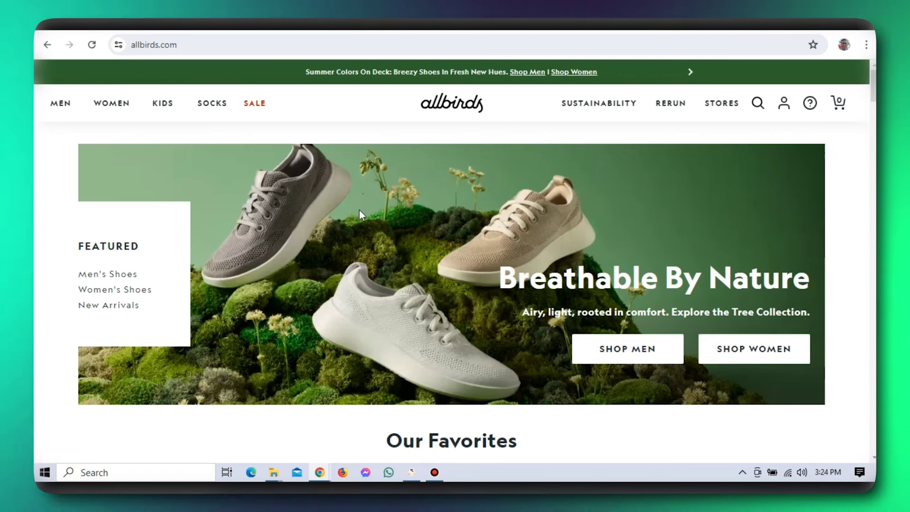
- Select the allbirds.com homepage URL in Chrome's address bar to copy it
key("ctrl+l")
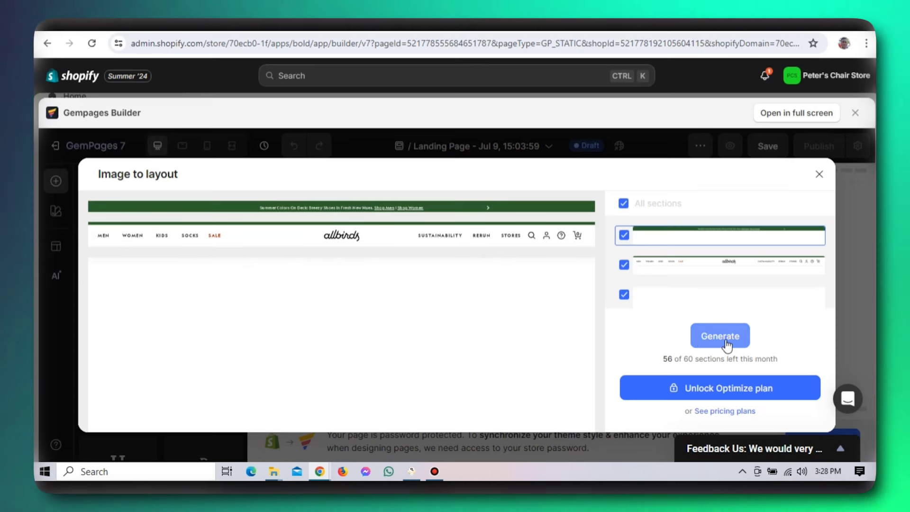
- Generate all captured allbirds.com sections into the landing page draft
left_click(742, 336)
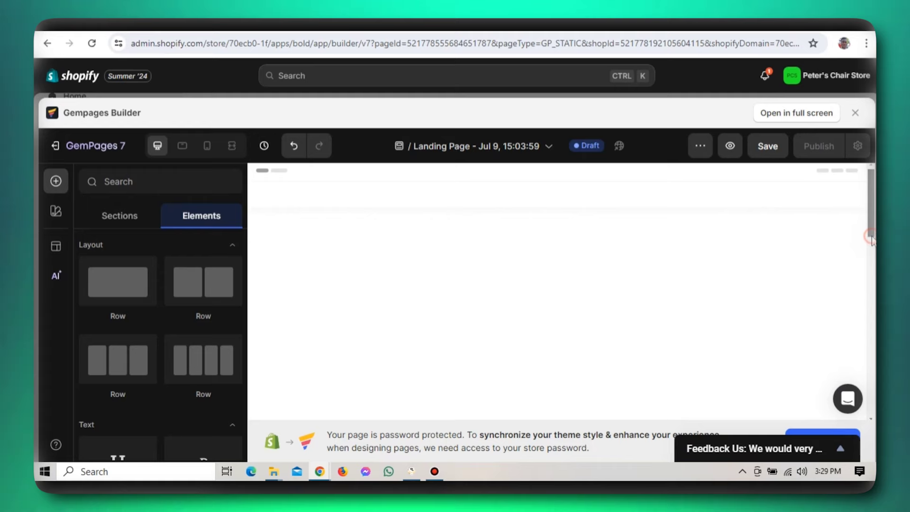
left_click_drag(871, 236, 866, 161)
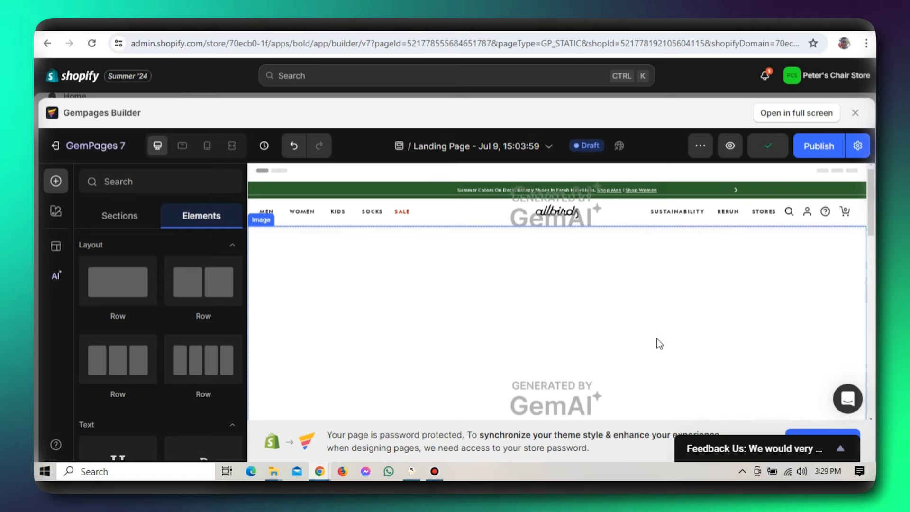
- Review the generated page from its header down to the Help, Shop and Company footer
scroll(657, 339, "down", 5)
scroll(657, 339, "down", 5)
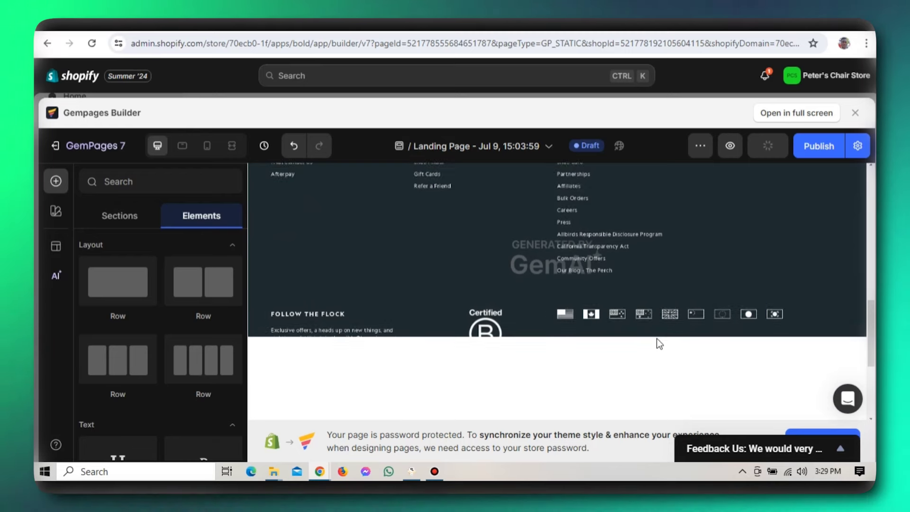
scroll(657, 341, "down", 5)
scroll(657, 342, "up", 15)
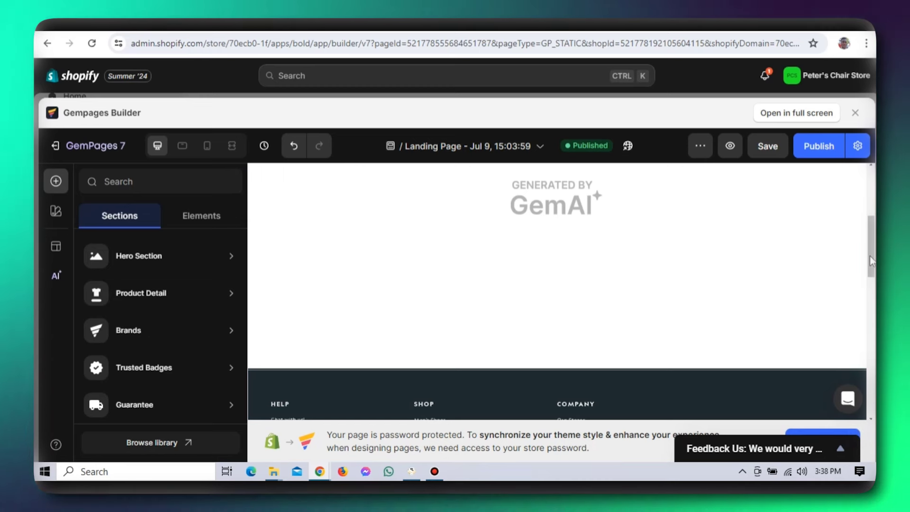
- Close the GemPages page editor and return to the GemPages app in the admin
scroll(869, 263, "down", 2)
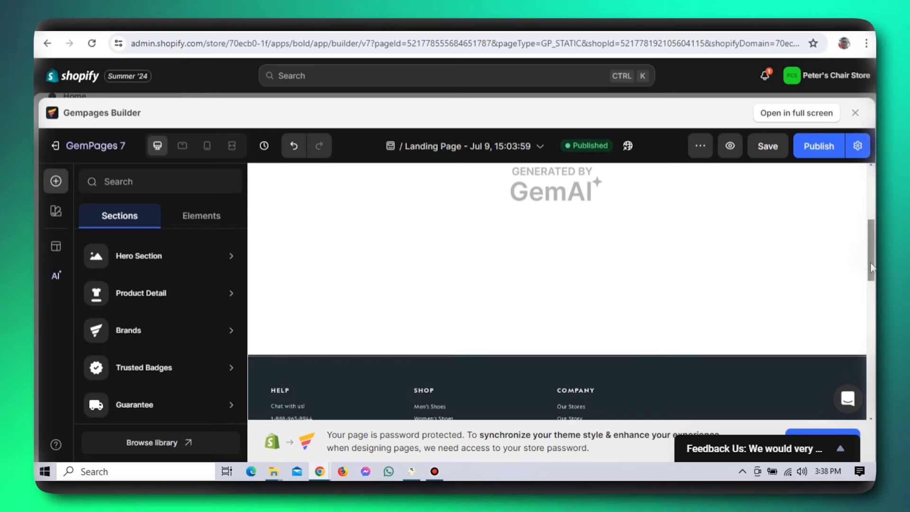
scroll(870, 271, "down", 2)
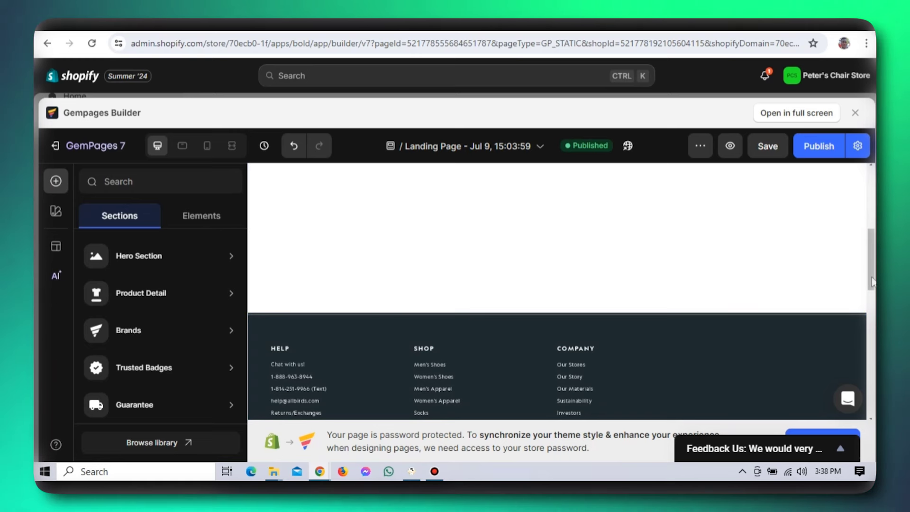
left_click_drag(871, 280, 871, 212)
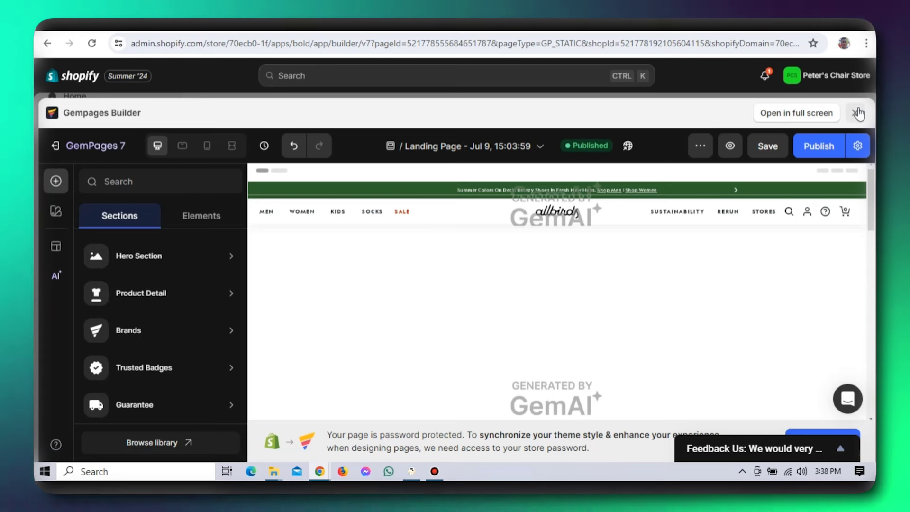
left_click(858, 113)
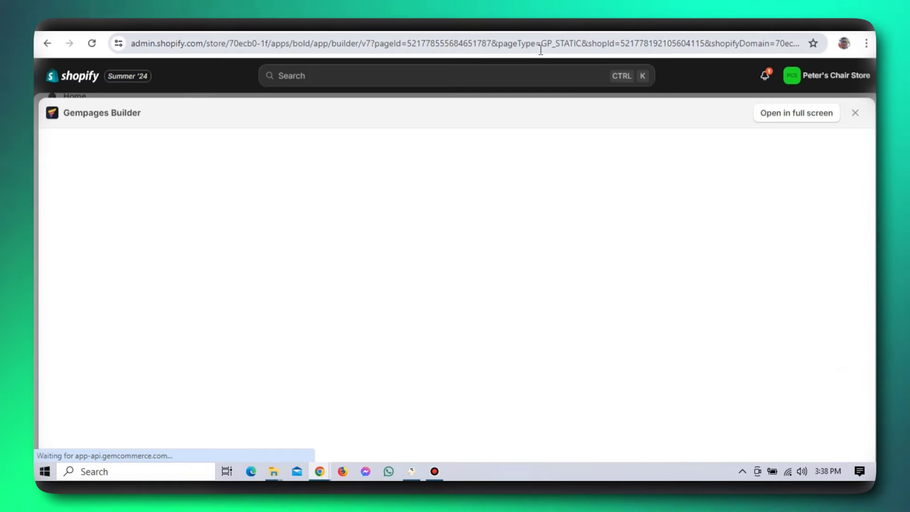